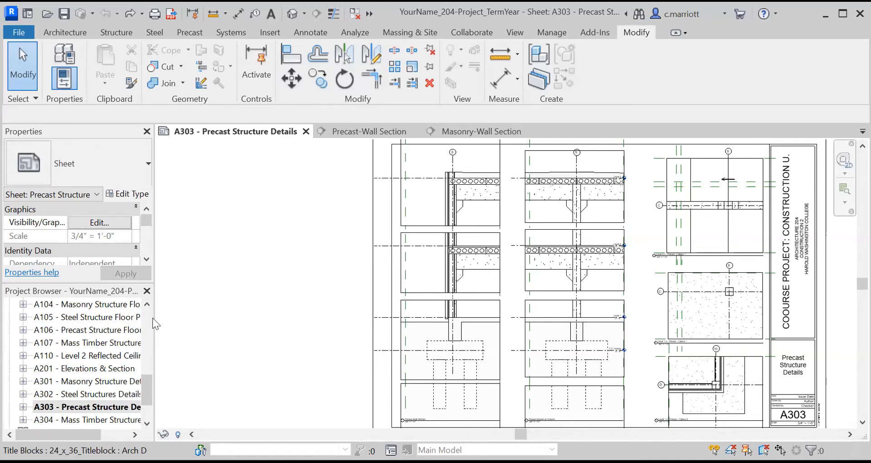
- Open the Precast-Wall Section view and frame the grade beam and pile cap at the foundation
scroll(148, 318, "up", 4)
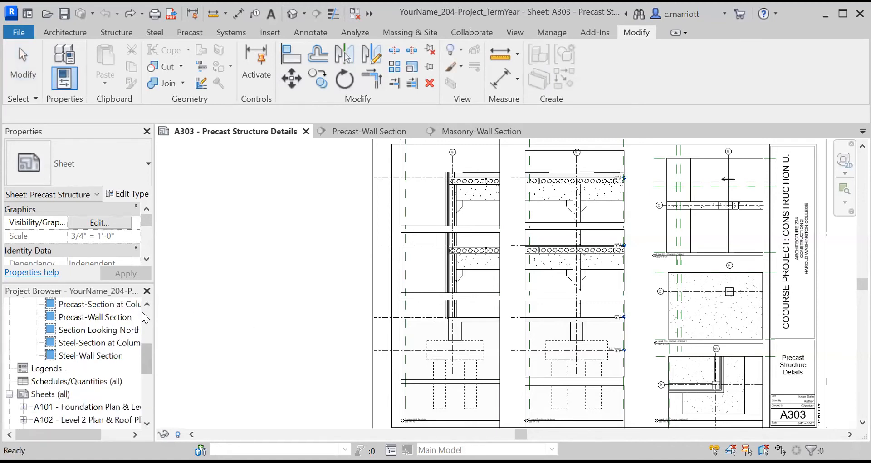
double_click(91, 317)
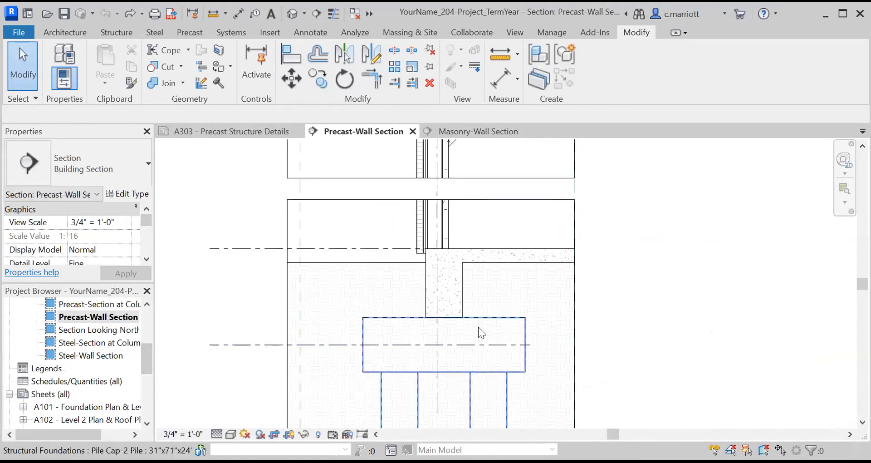
scroll(532, 302, "down", 5)
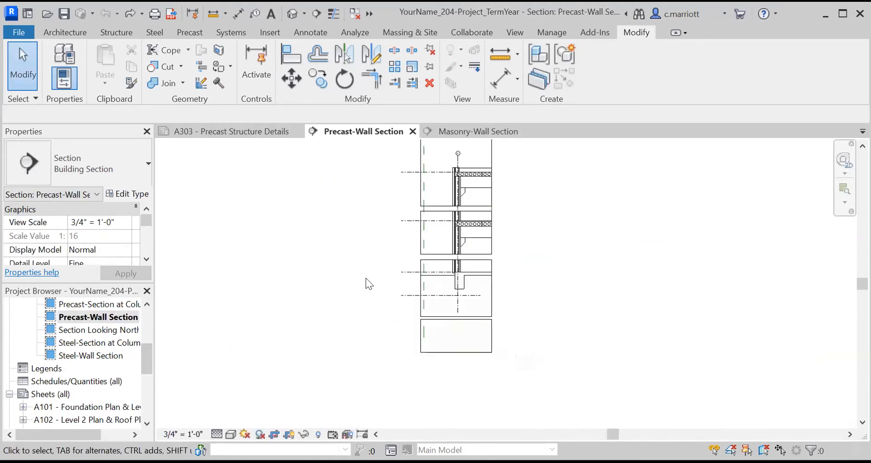
scroll(542, 293, "up", 5)
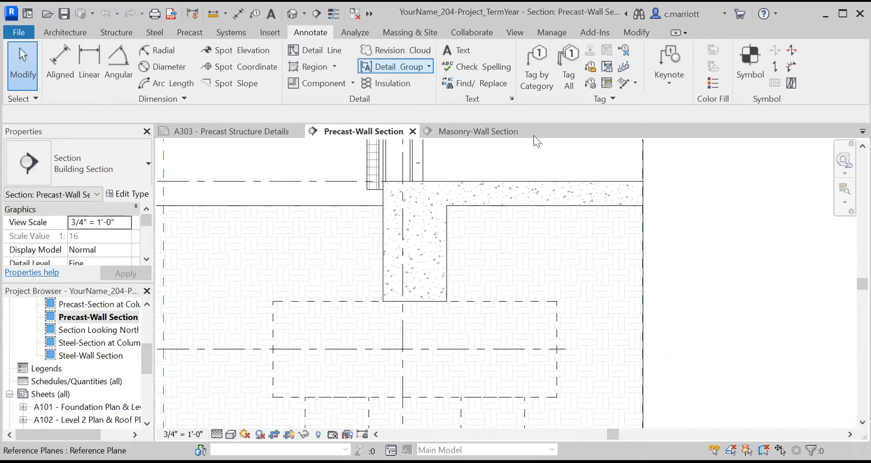
- Draw a horizontal detail line about 5'-1" long from the grade beam's lower right corner leftward along its underside
left_click(304, 49)
left_click(447, 301)
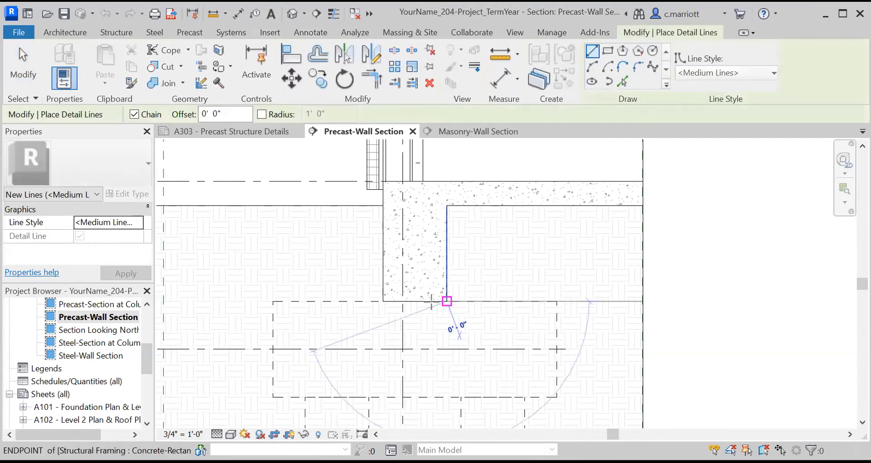
left_click(203, 301)
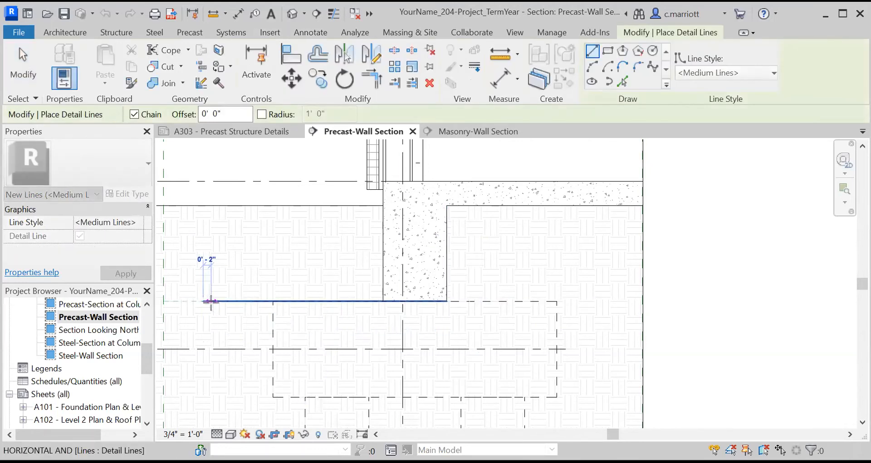
key("Escape")
key("Escape")
- Move the horizontal detail line 4" down from the grade beam's underside
left_click(243, 301)
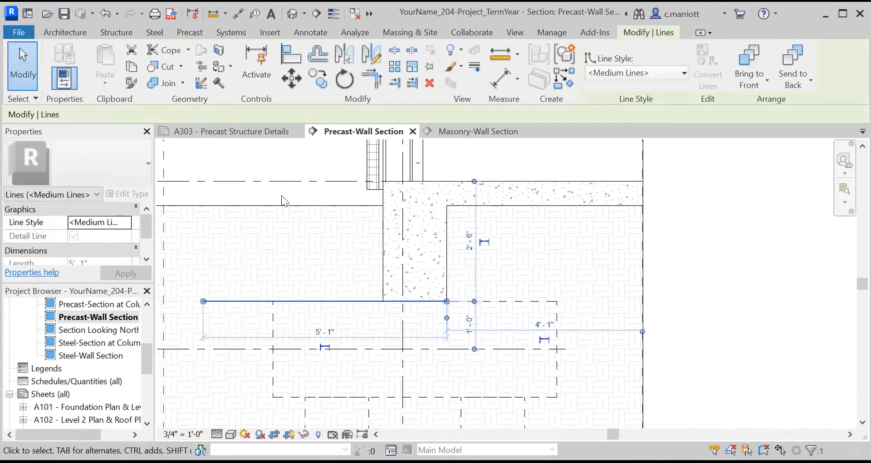
left_click(291, 76)
left_click(228, 248)
type("4\"")
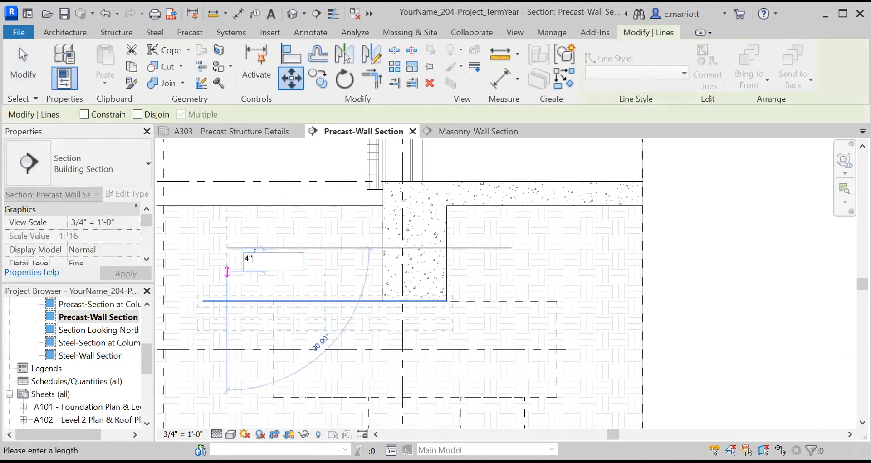
key("Return")
left_click(231, 263)
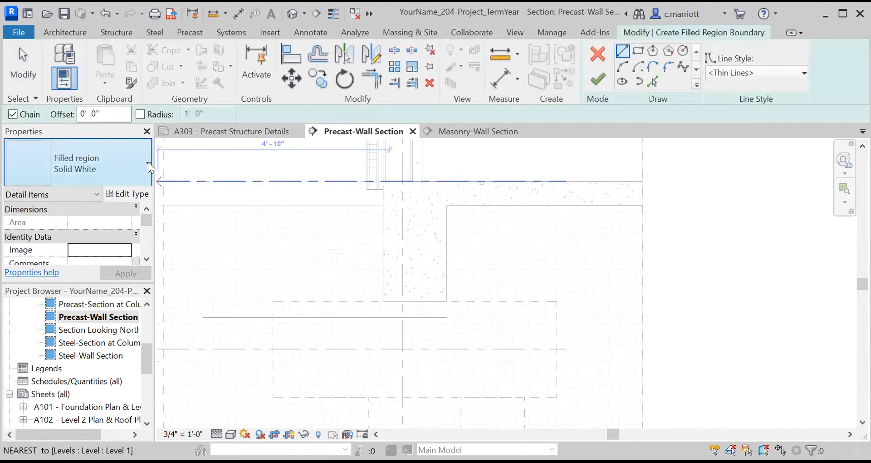
- Create a rectangular Vertical Lines filled region, 1'-4" wide and 4" high, directly beneath the grade beam
left_click(148, 163)
left_click(74, 309)
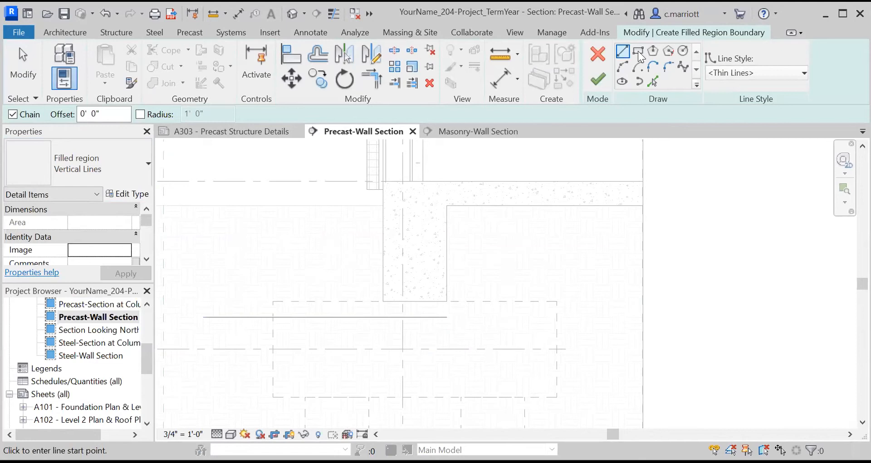
left_click(639, 52)
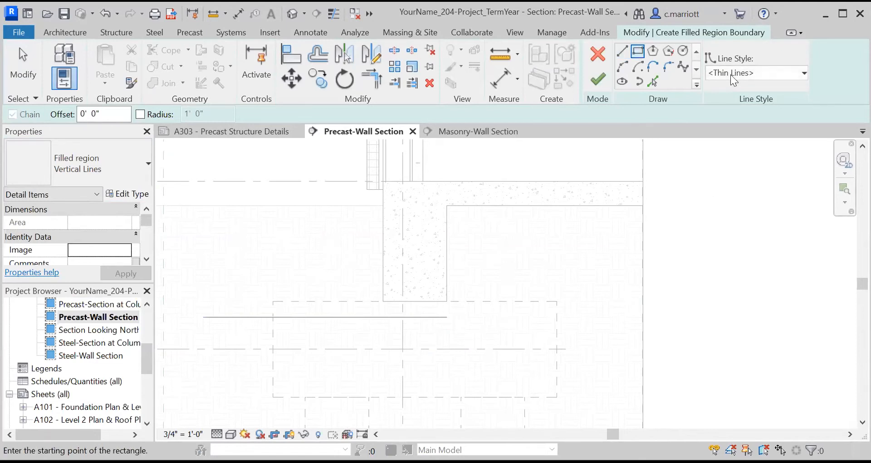
left_click(447, 317)
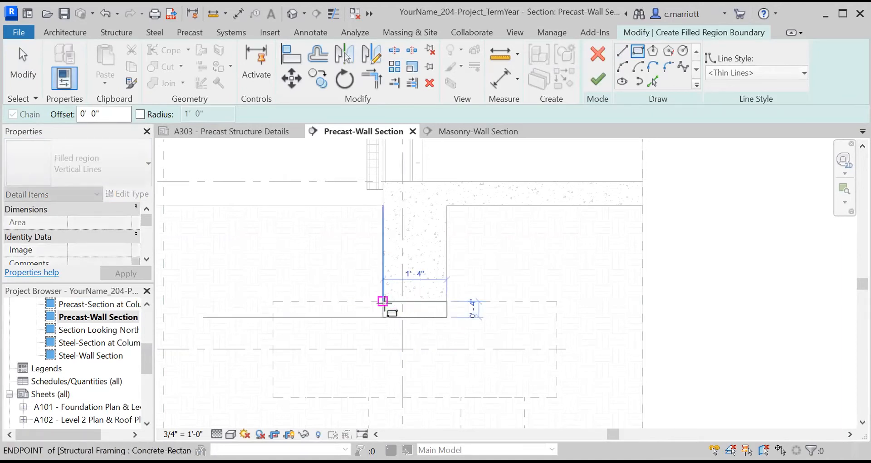
left_click(383, 301)
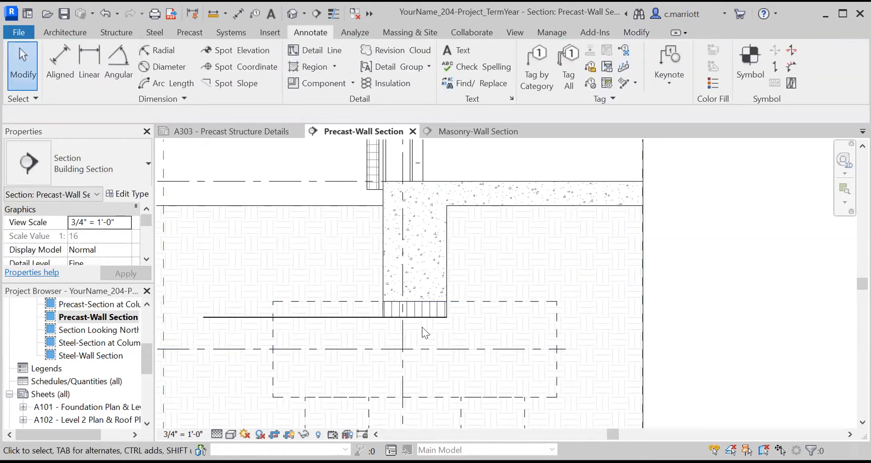
- Draw a vertical detail line from the slab's top to its underside, in line with the grade beam's right face
scroll(451, 206, "up", 1)
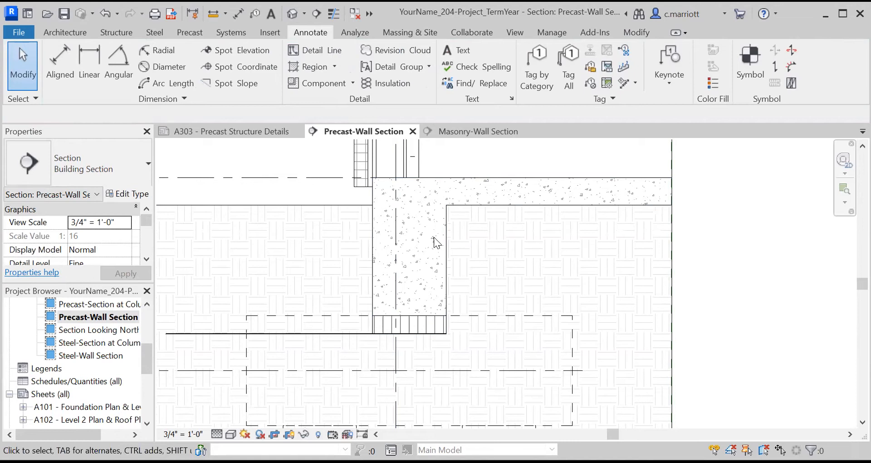
left_click(313, 51)
left_click(446, 178)
left_click(446, 205)
key("Escape")
key("Escape")
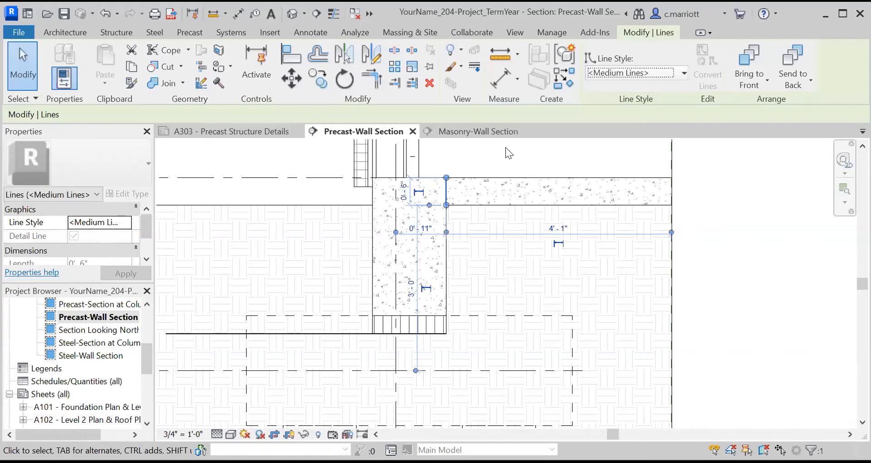
- Set the slab joint line's style to Thin Lines and delete the horizontal guide line below the grade beam
left_click(636, 73)
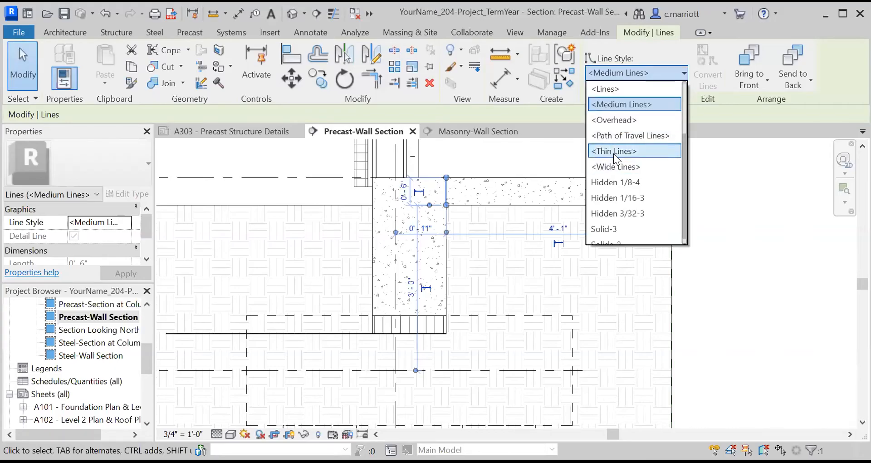
left_click(611, 149)
key("Escape")
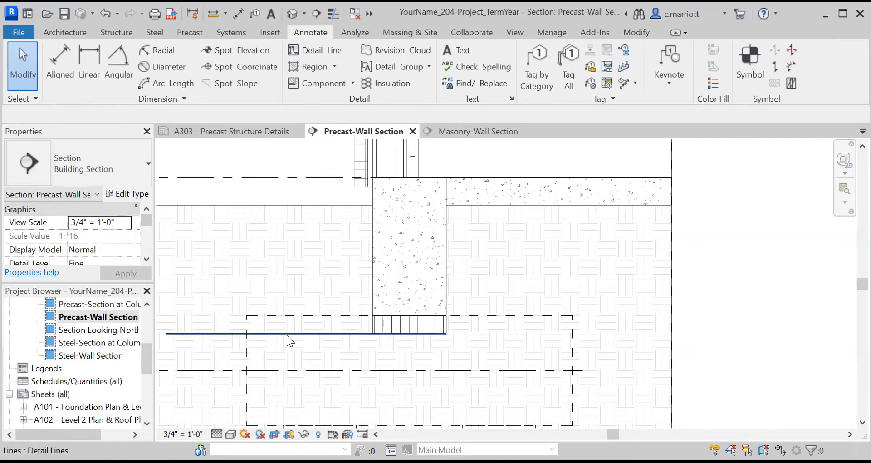
left_click(287, 335)
key("Delete")
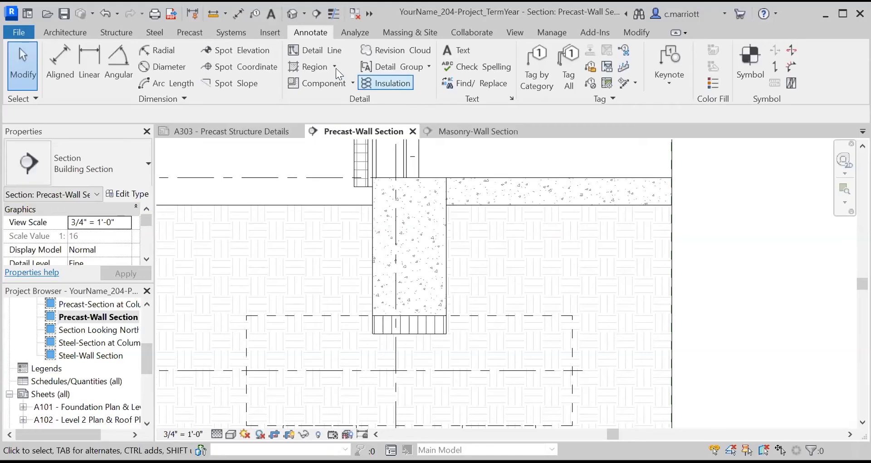
- Place a Reinf Bar Section detail component of type #_6 at the grade beam's lower left corner
left_click(309, 83)
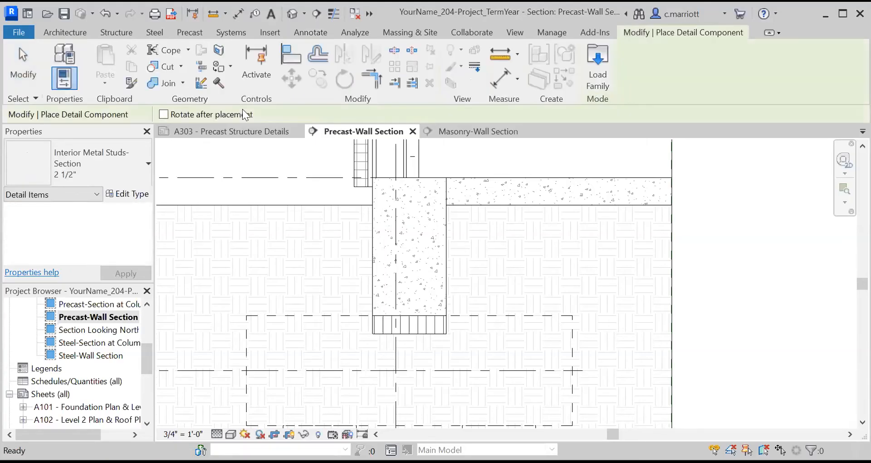
left_click(148, 164)
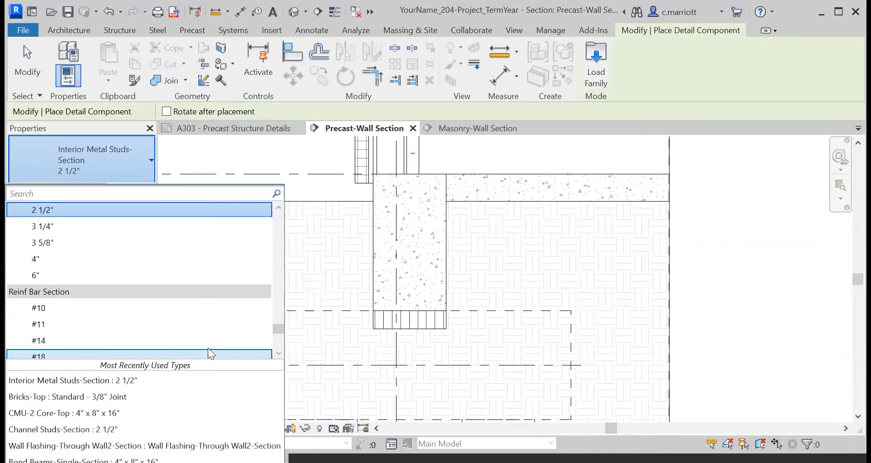
left_click(279, 354)
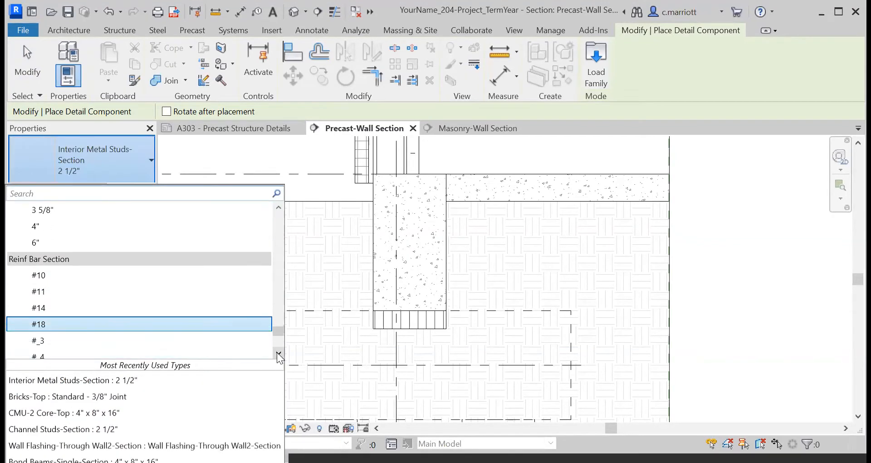
left_click(46, 324)
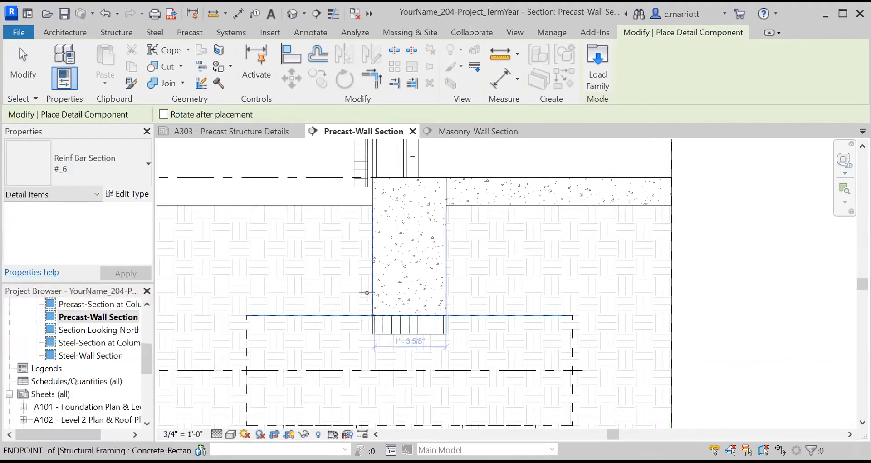
scroll(389, 303, "up", 5)
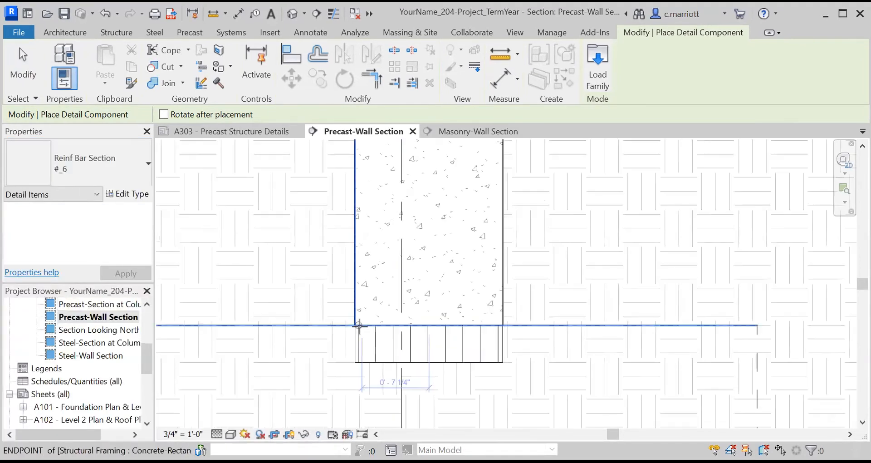
scroll(359, 329, "up", 2)
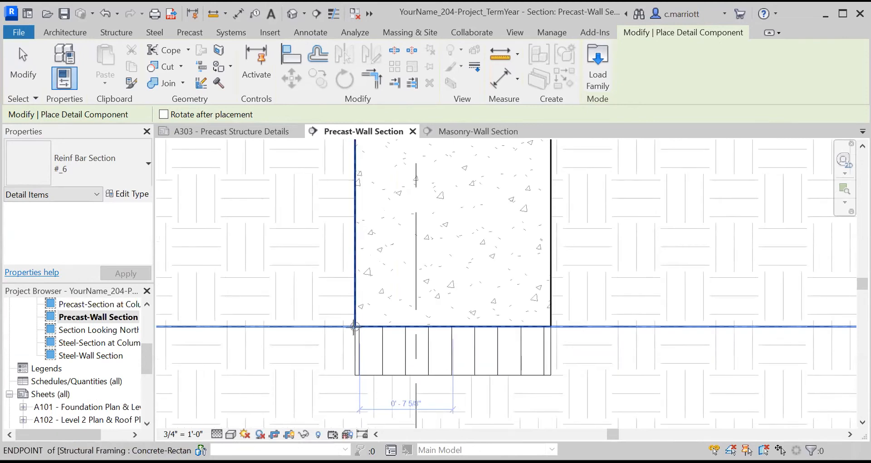
left_click(358, 329)
key("Escape")
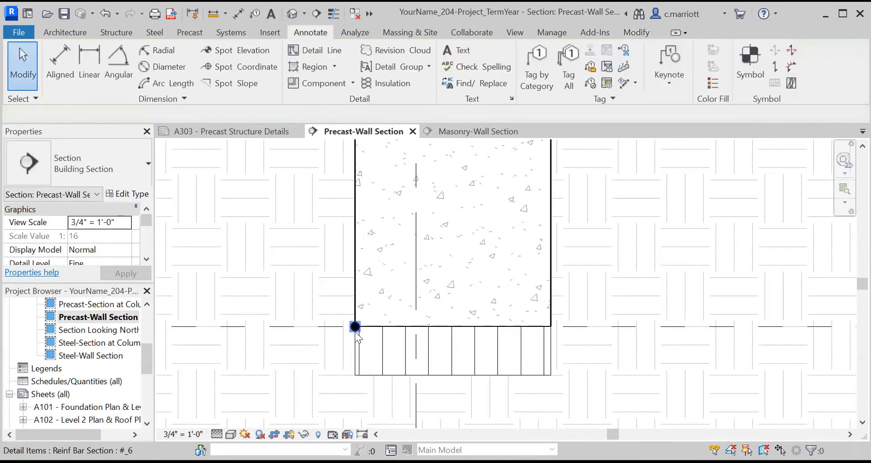
- Move the rebar section 3" right and 3" up into the grade beam
left_click(355, 327)
left_click(291, 80)
left_click(215, 255)
type("3\"")
key("Return")
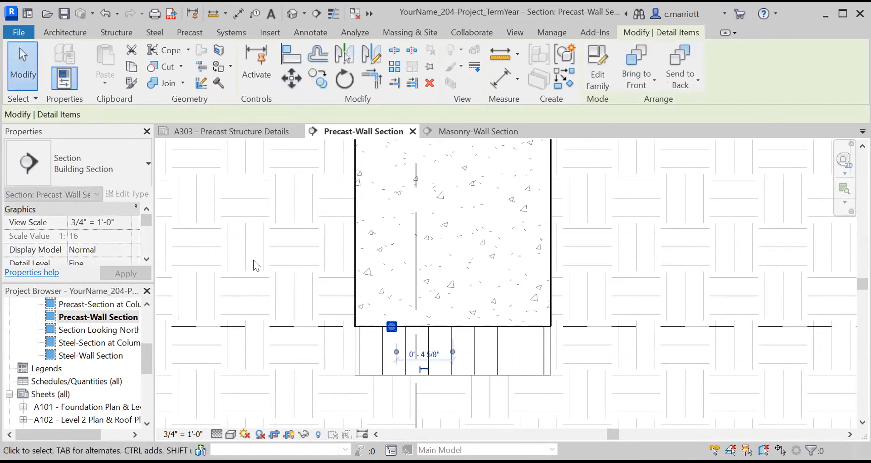
left_click(291, 80)
left_click(302, 306)
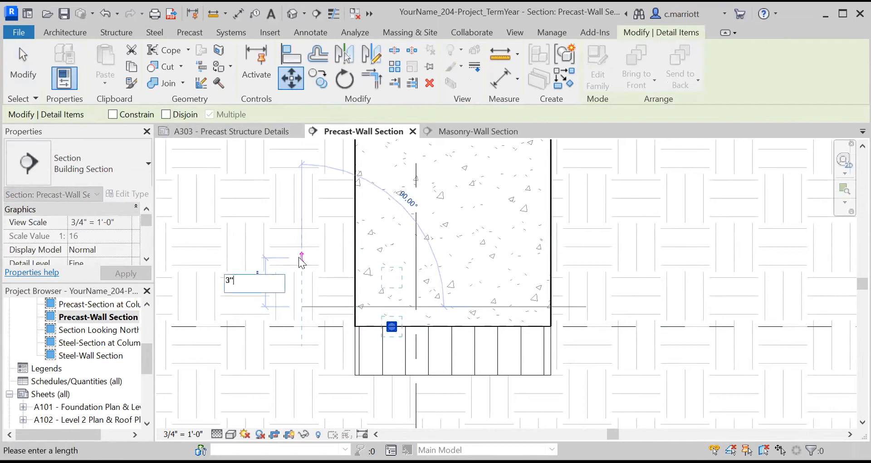
key("Return")
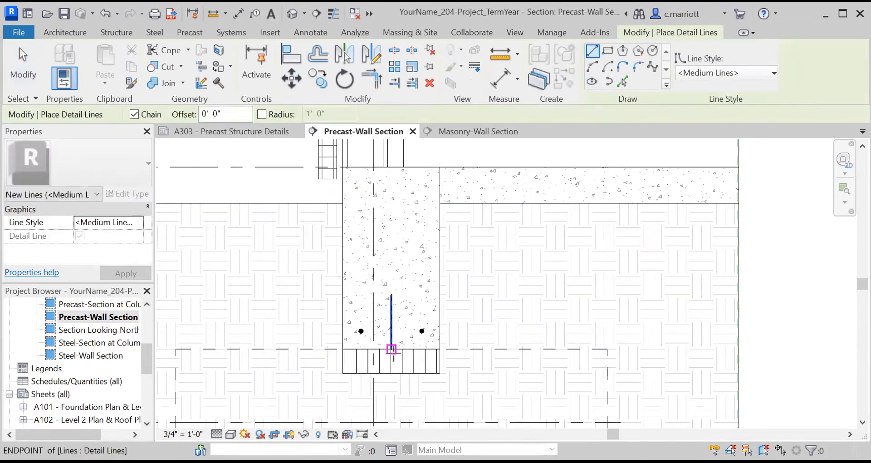
- Draw a vertical guide line at the grade beam's mid-width from its bottom edge and extend it to the slab's top
left_click(392, 349)
key("Escape")
key("Escape")
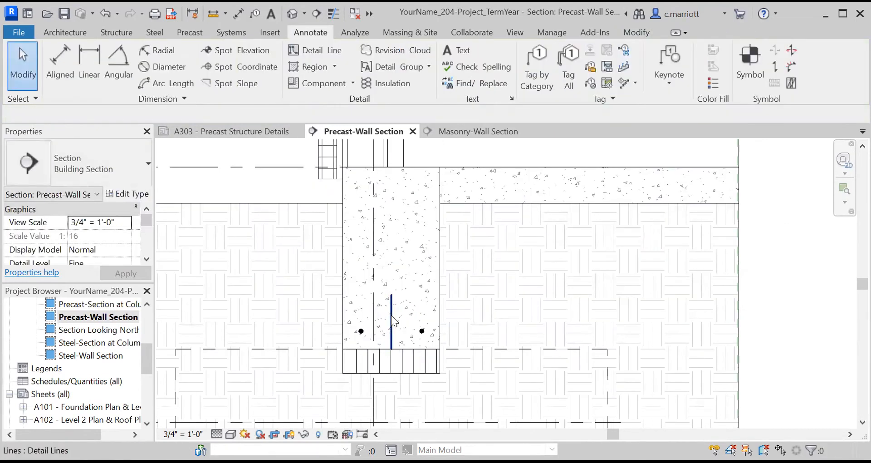
left_click(392, 319)
left_click_drag(392, 294, 398, 172)
key("Escape")
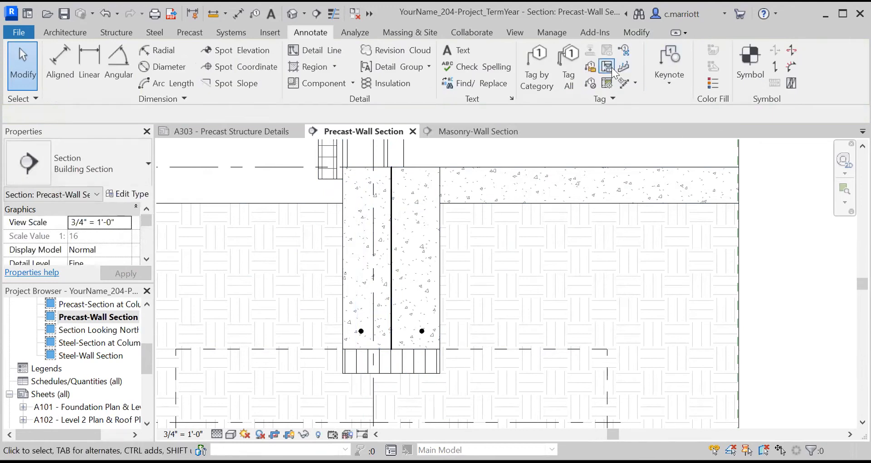
- Draw a horizontal detail line from the vertical guide line's midpoint leftward past the grade beam's left face
key("d")
key("l")
left_click(392, 259)
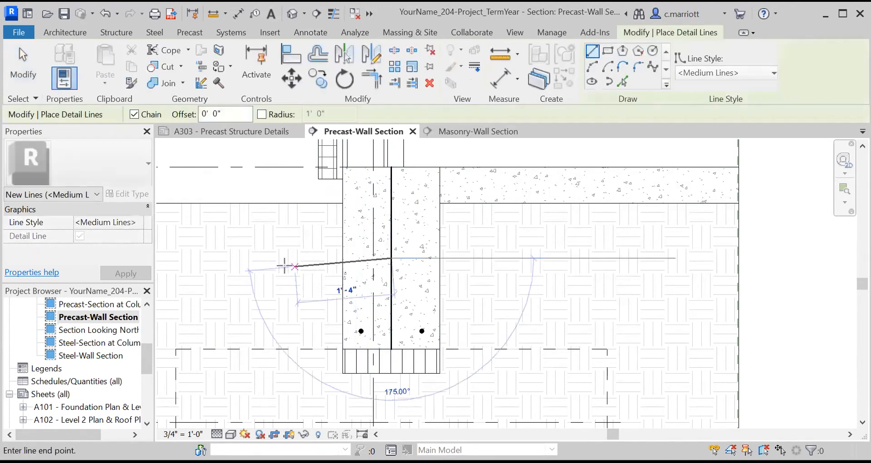
left_click(271, 258)
key("Escape")
key("Escape")
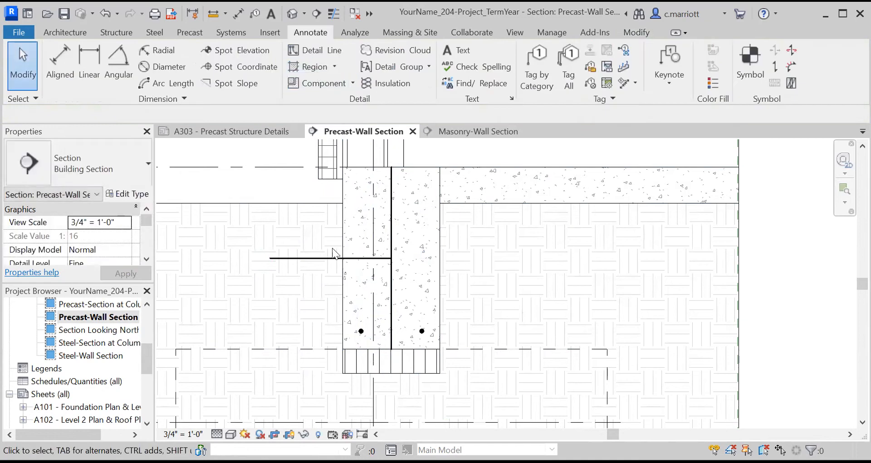
- Mirror the two bottom rebar sections about the horizontal guide line to create copies at the grade beam's top
left_click(360, 332)
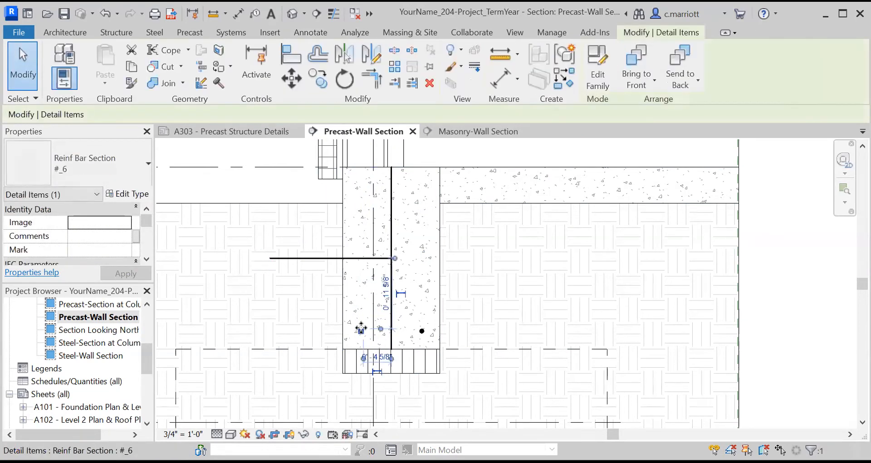
left_click(422, 331, "ctrl")
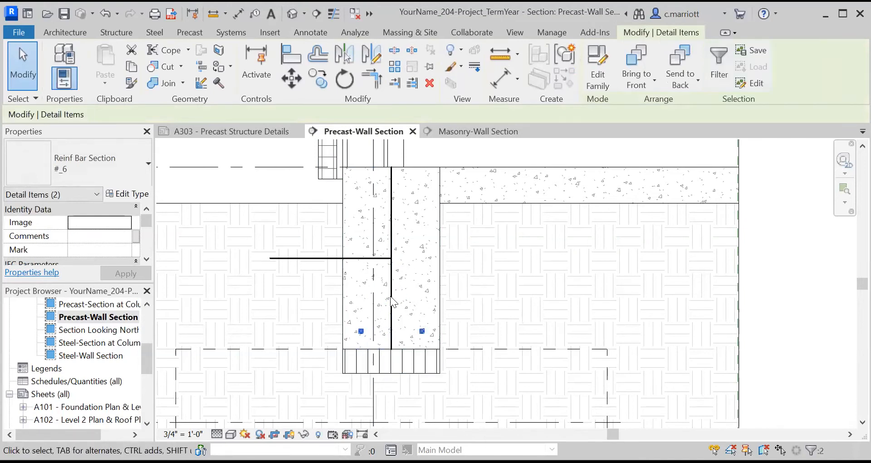
key("m")
key("m")
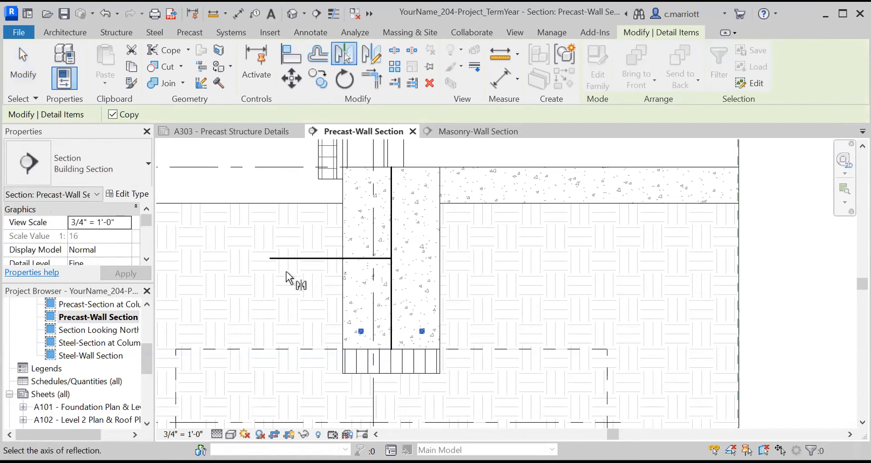
left_click(254, 261)
key("Escape")
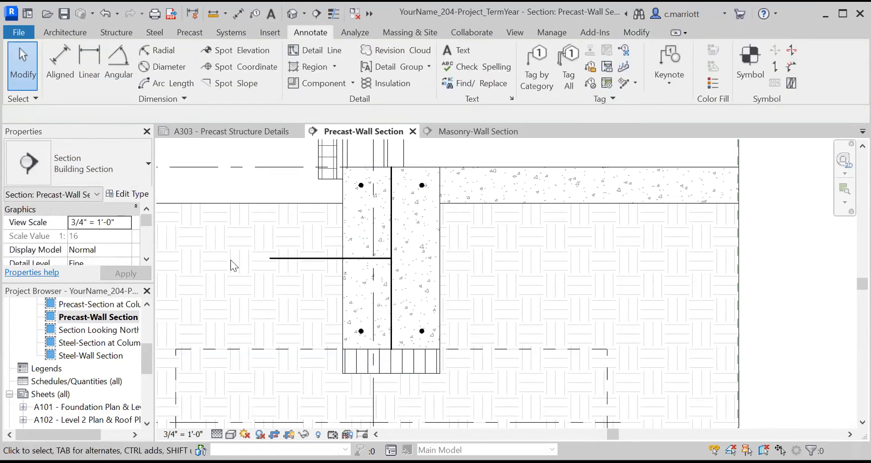
- Delete the horizontal and vertical guide lines from the grade beam
left_click(311, 258)
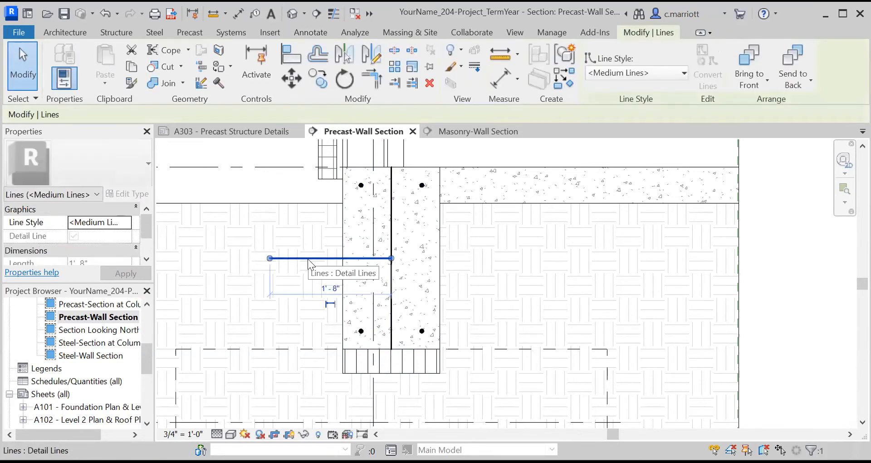
key("Delete")
left_click(392, 295)
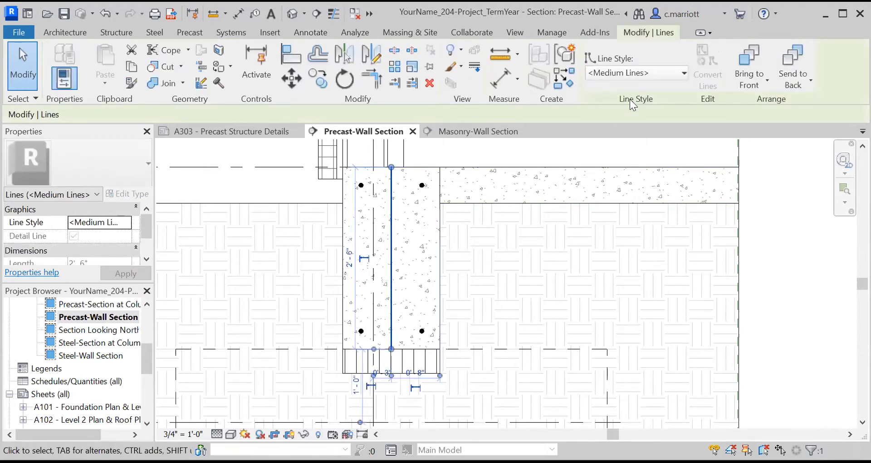
key("Delete")
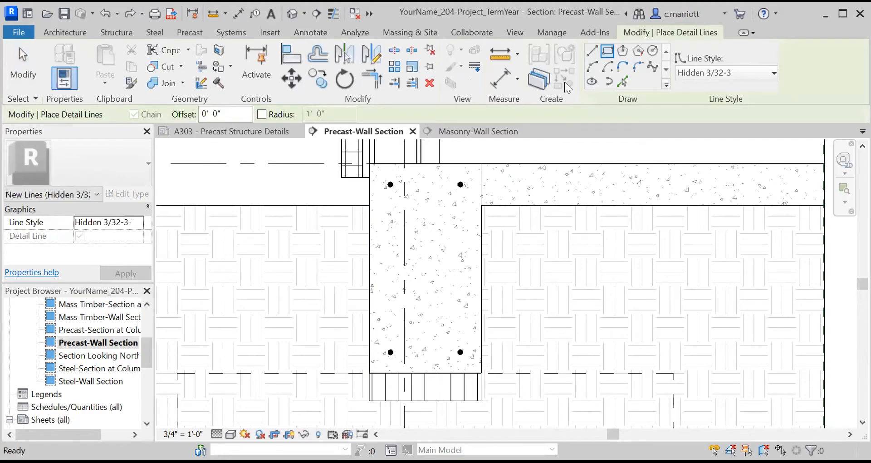
- Draw a Hidden 3/32-3 detail-line rectangle with 1/2" corner radius from the lower left rebar's centre to the upper right rebar's centre
left_click(265, 113)
left_click_drag(333, 116, 281, 119)
type(".")
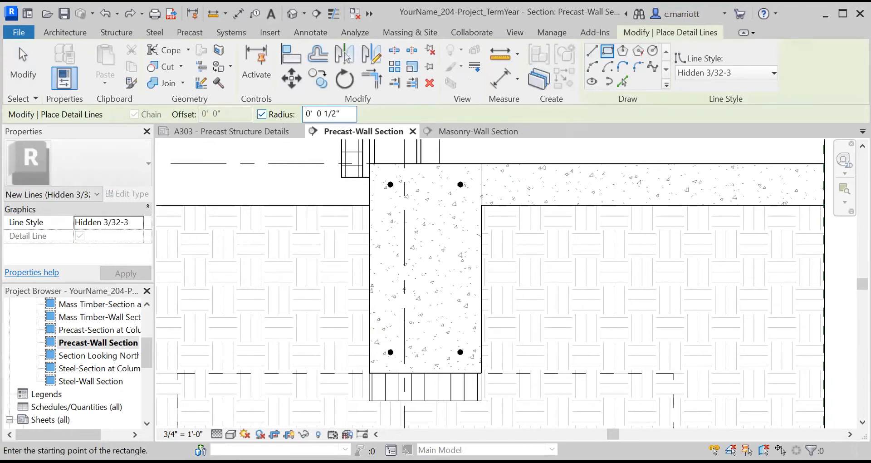
scroll(391, 352, "up", 4)
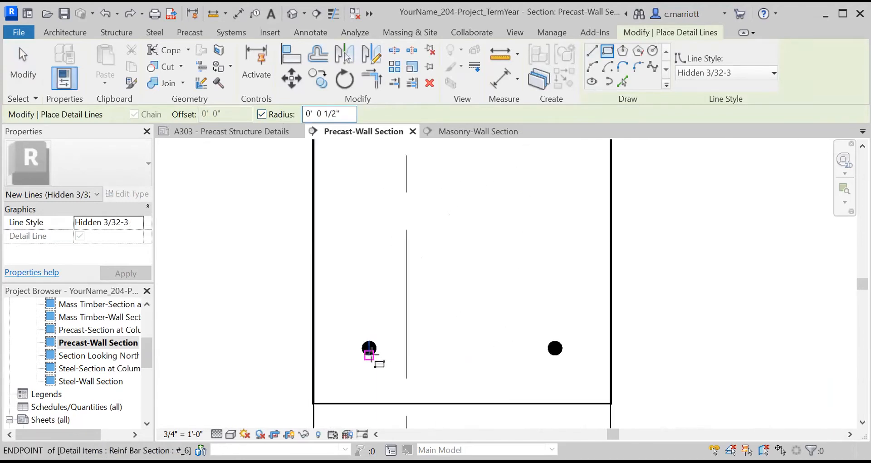
left_click(369, 349)
scroll(375, 326, "down", 4)
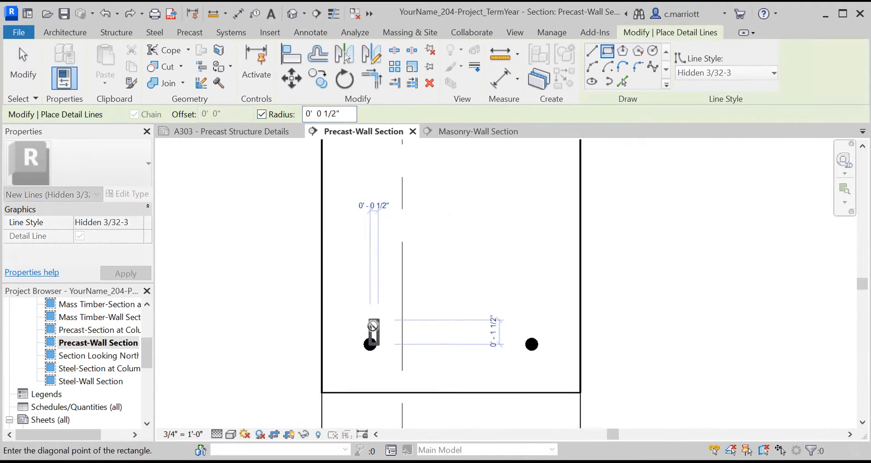
middle_click_drag(409, 270, 355, 459)
scroll(395, 345, "up", 5)
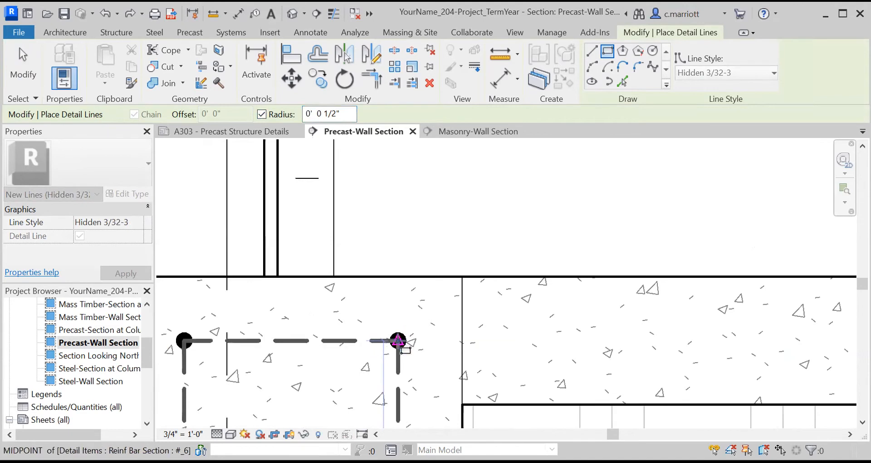
left_click(398, 341)
key("Escape")
key("Escape")
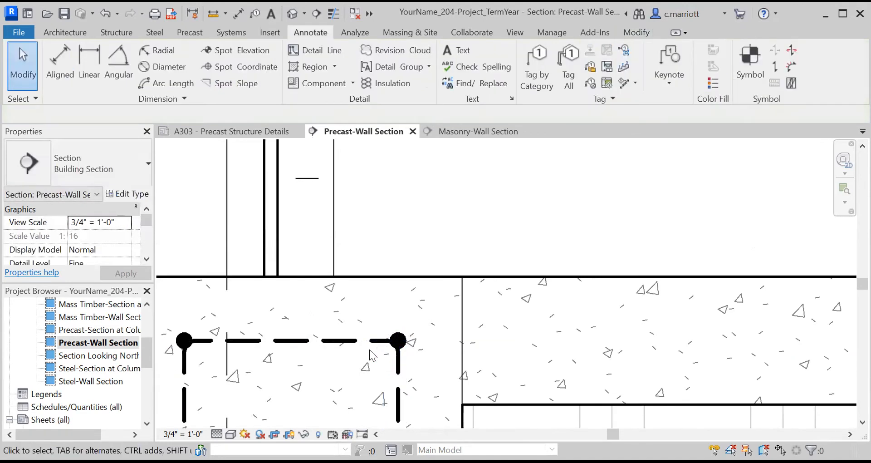
- Offset a copy of the rounded rectangle's top line 1/2" outward
scroll(370, 353, "down", 3)
scroll(367, 352, "up", 3)
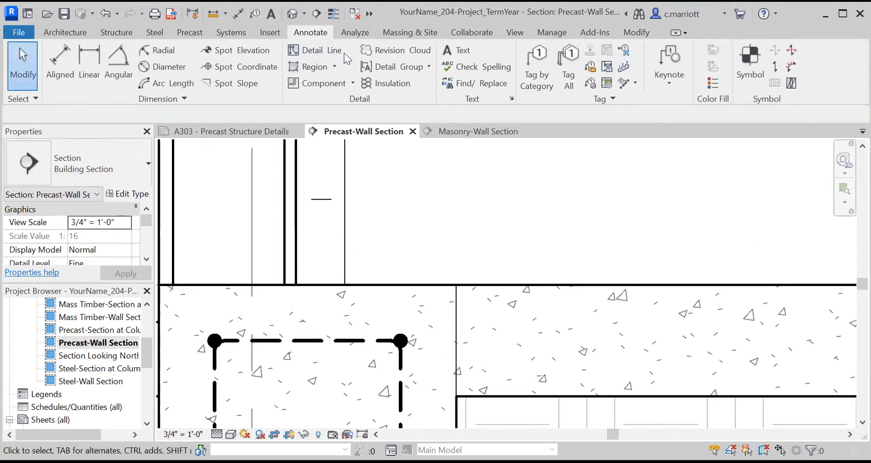
left_click(635, 33)
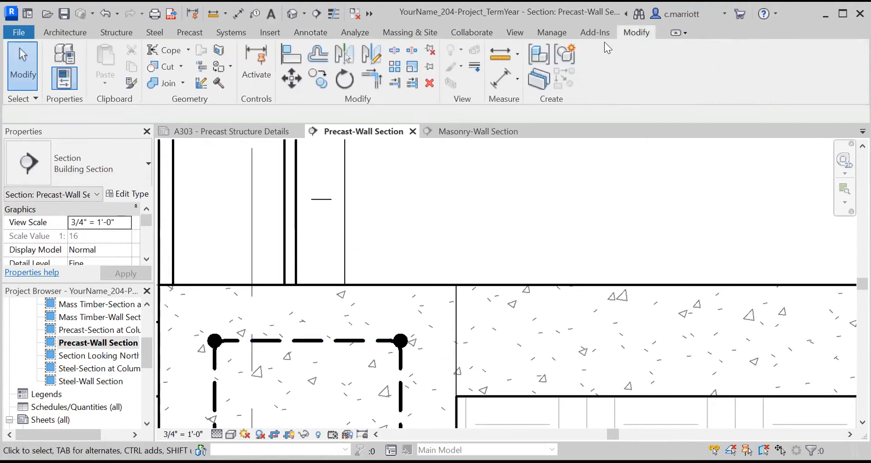
left_click(317, 55)
left_click_drag(196, 114, 138, 121)
type(".5")
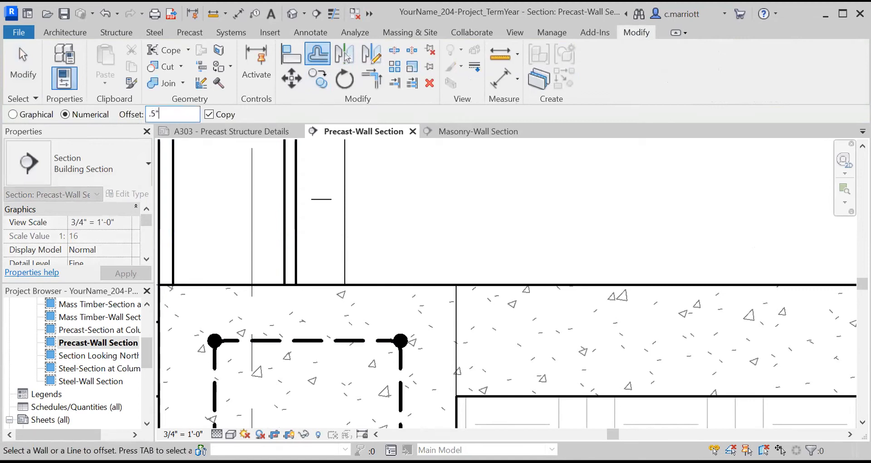
type("\"")
key("Return")
left_click(348, 346)
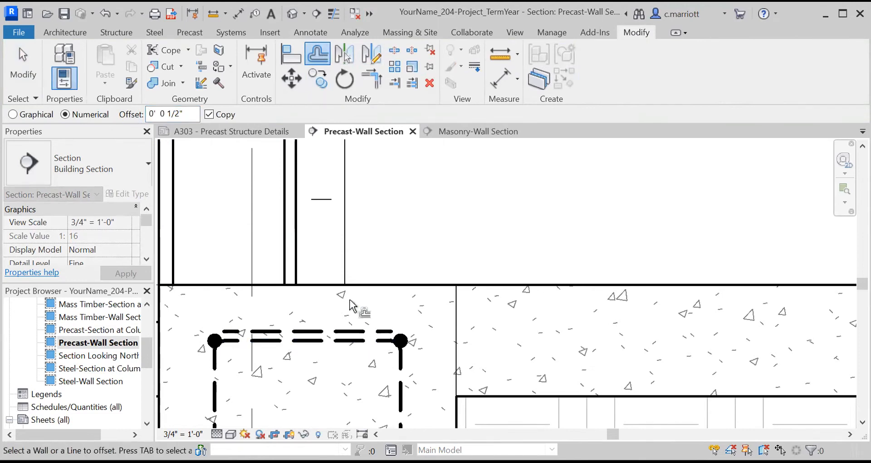
- Offset copies of the rounded rectangle's upper right corner arc and right side line 1/2" outward
scroll(411, 350, "up", 2)
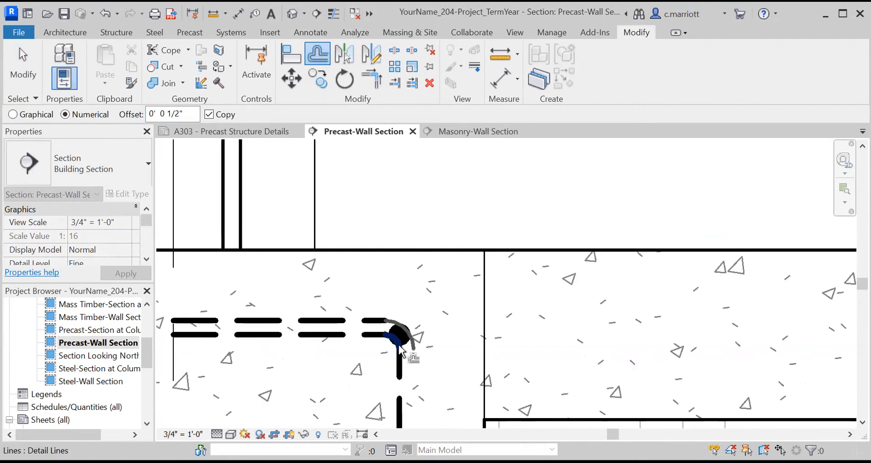
left_click(399, 347)
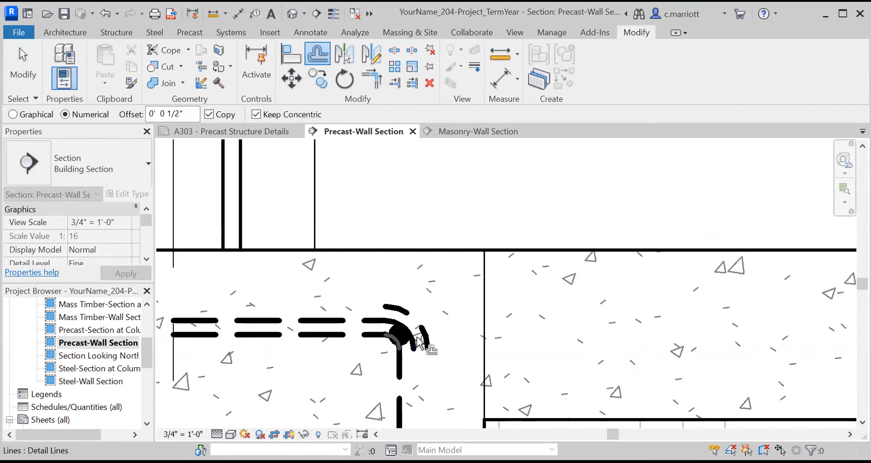
left_click(399, 371)
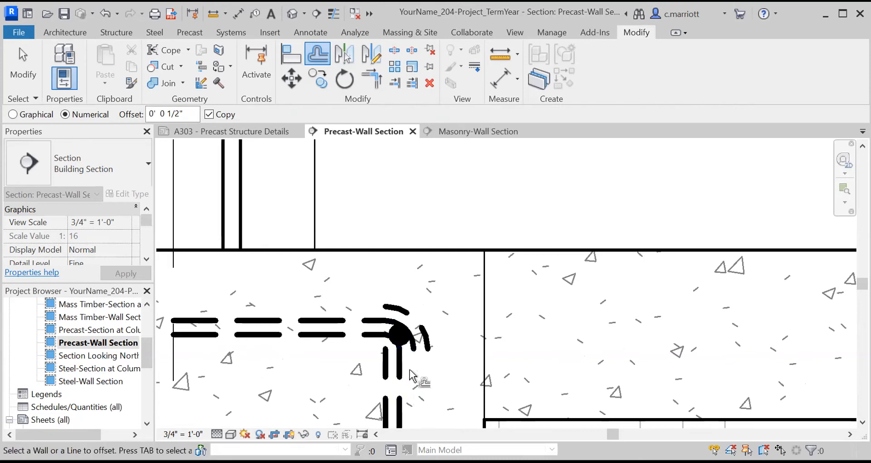
left_click(411, 372)
left_click(415, 370)
key("Escape")
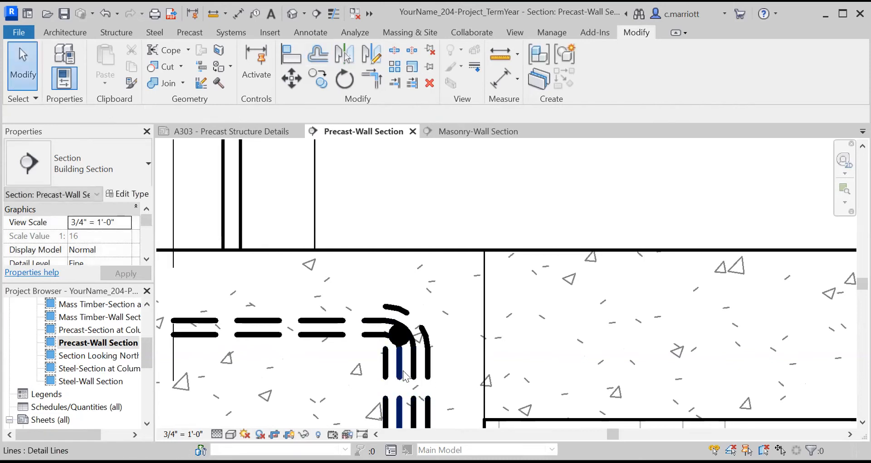
scroll(425, 366, "down", 2)
left_click(424, 366)
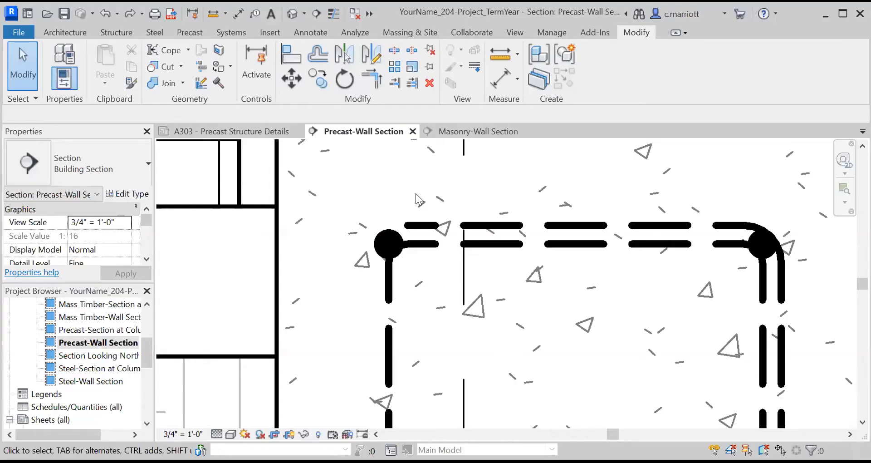
- Offset copies of the rounded rectangle's left side, bottom line and lower corner arcs 1/2" outward
left_click(321, 56)
left_click(389, 295)
scroll(420, 318, "down", 4)
middle_click_drag(474, 288, 417, 172)
middle_click_drag(425, 354, 426, 156)
scroll(366, 259, "up", 1)
scroll(356, 266, "up", 3)
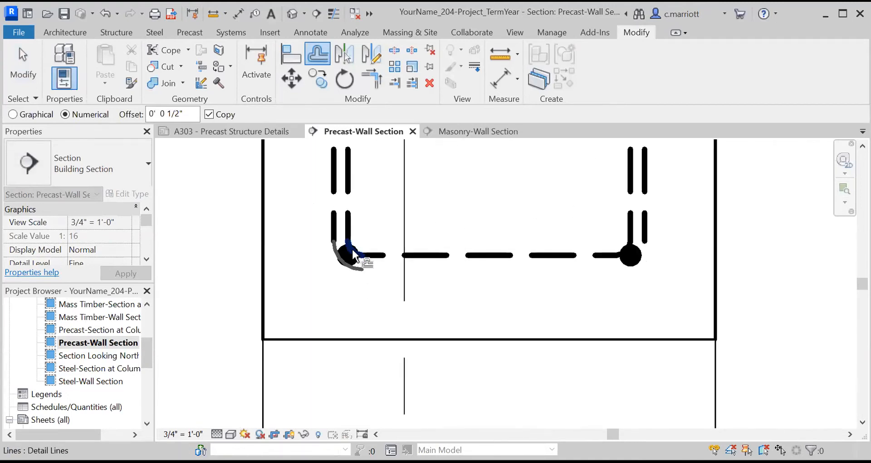
left_click(431, 259)
left_click(711, 246)
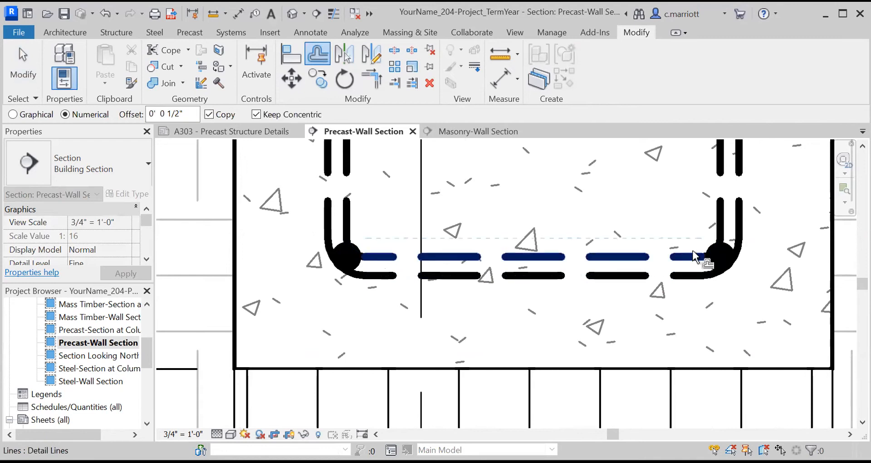
- Delete the original inner rounded rectangle's lines and corner arcs that run through the rebar centres
key("Escape")
left_click(719, 229)
key("Delete")
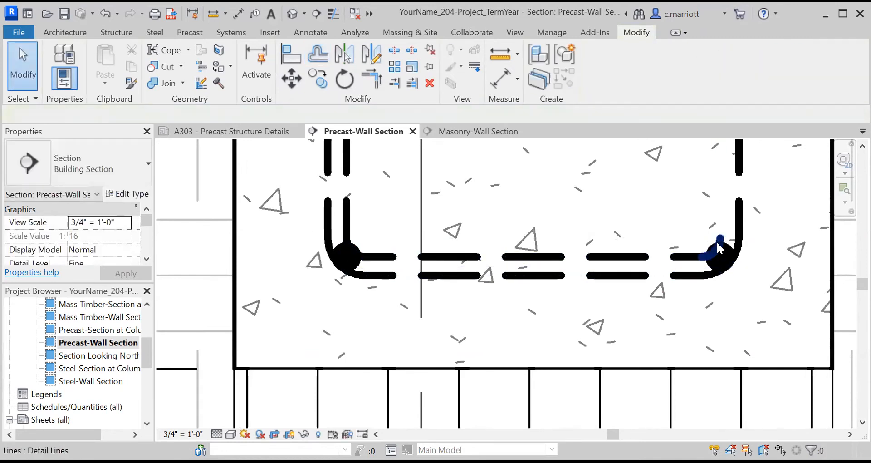
left_click(717, 241)
key("Delete")
scroll(637, 194, "down", 5)
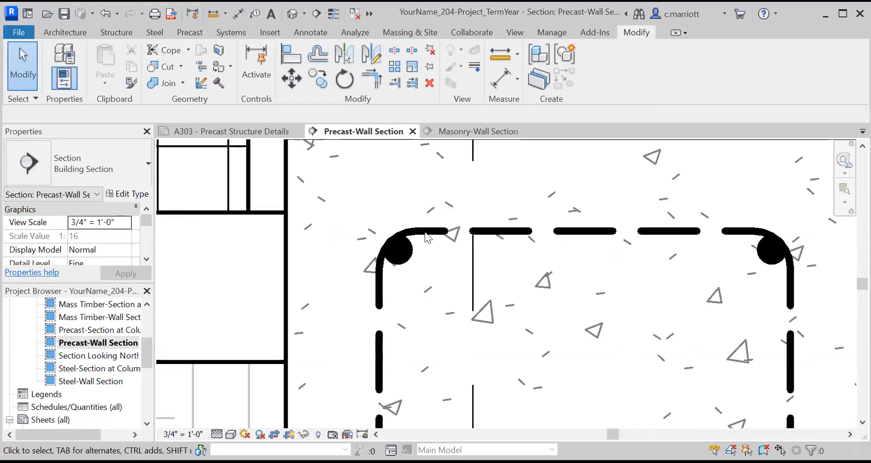
- Copy the outer stirrup's upper left corner arc 1/2" straight up
left_click(396, 236)
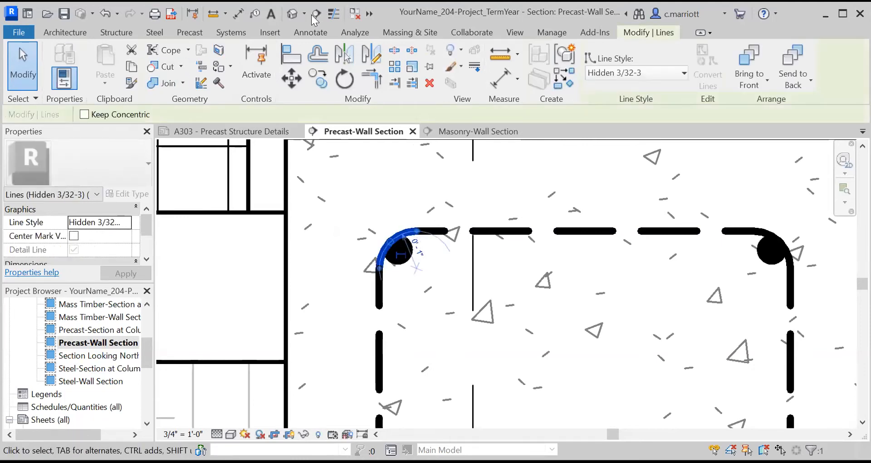
left_click(349, 207)
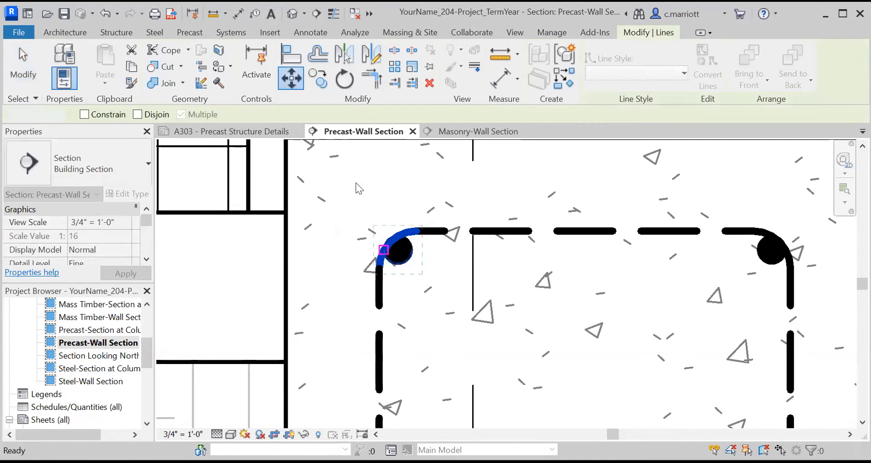
left_click(320, 84)
left_click(392, 237)
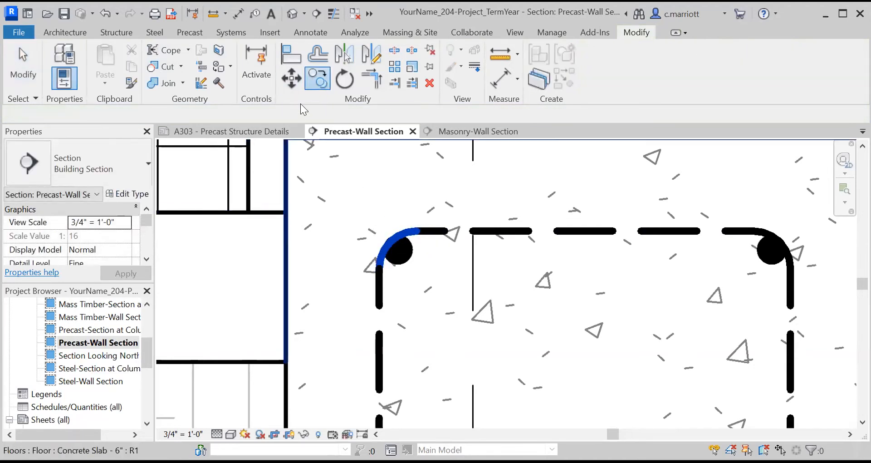
left_click(312, 78)
left_click(380, 197)
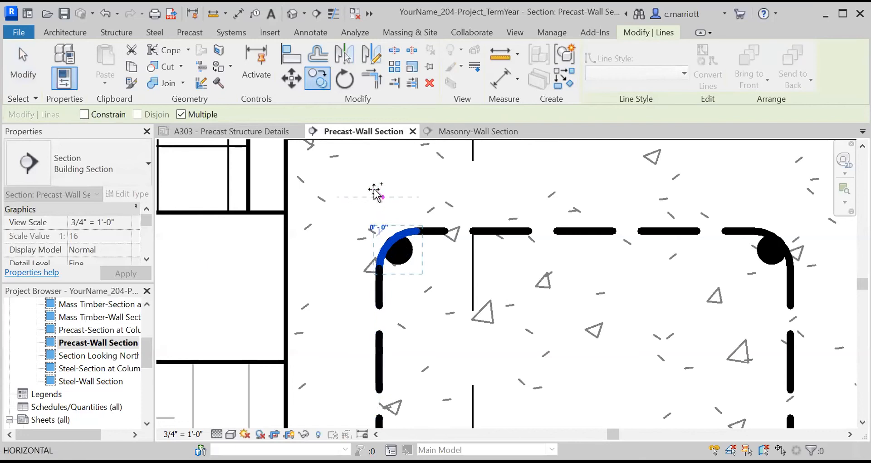
type(".")
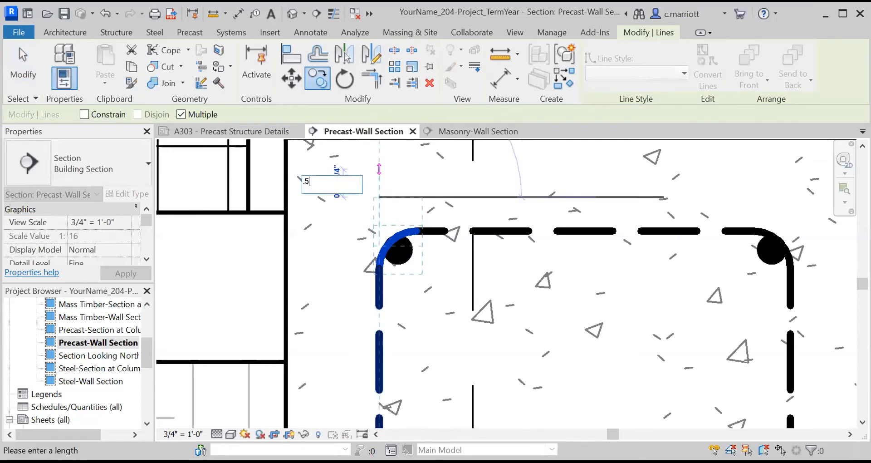
type("5\"")
key("Return")
key("Escape")
key("Escape")
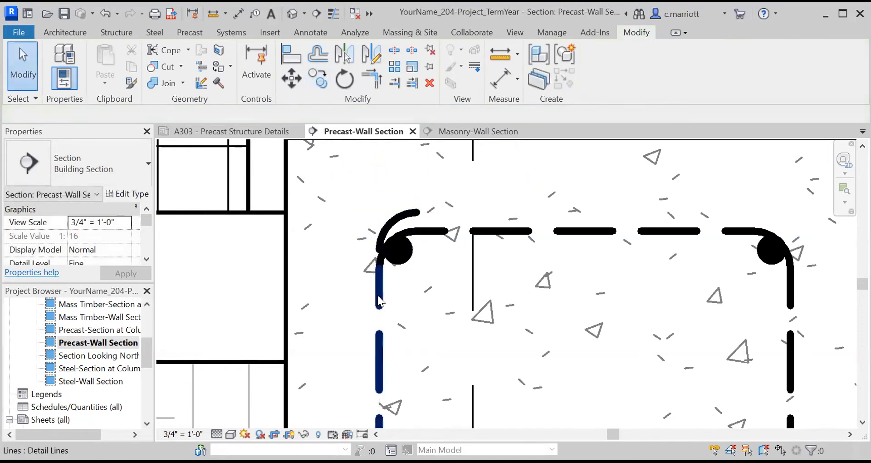
- Copy the original upper left corner arc 1/2" to the left
left_click(407, 234)
left_click(318, 78)
left_click(341, 192)
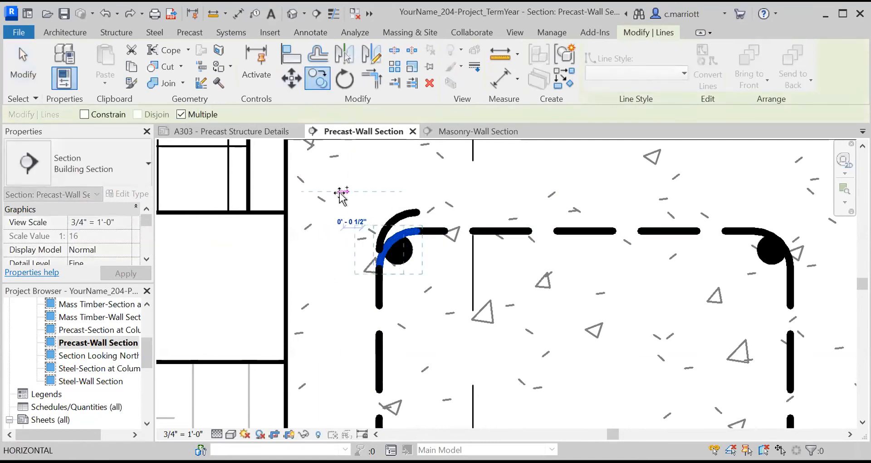
type(".5")
key("Return")
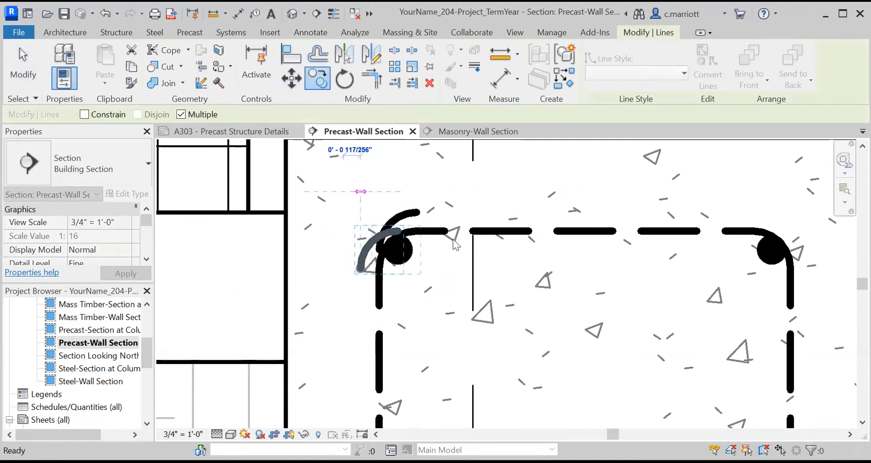
key("Escape")
key("Escape")
- Extend the stirrup's top line left and its left side line up to meet the ends of the copied arcs
left_click(436, 231)
left_click_drag(417, 231, 398, 231)
left_click(379, 284)
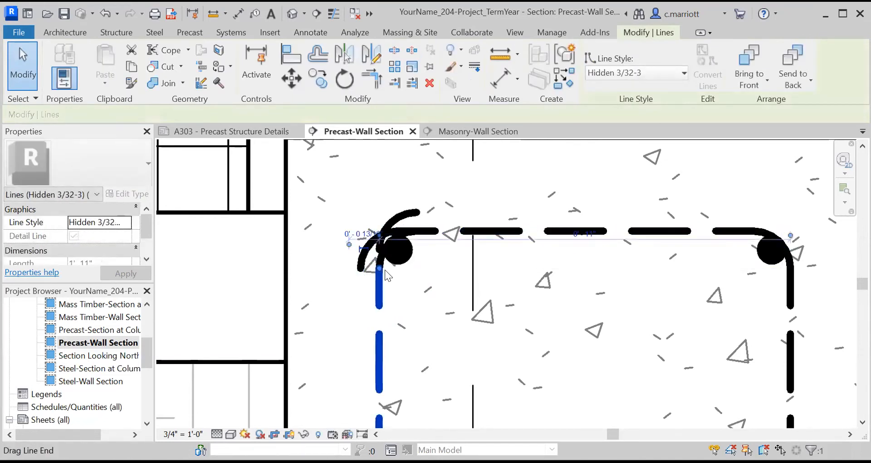
left_click_drag(378, 272, 380, 249)
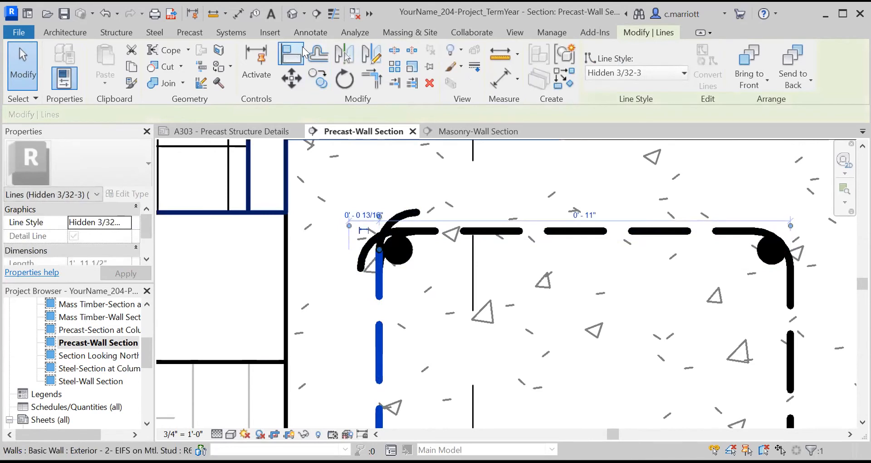
left_click(310, 33)
left_click(295, 59)
left_click(416, 212)
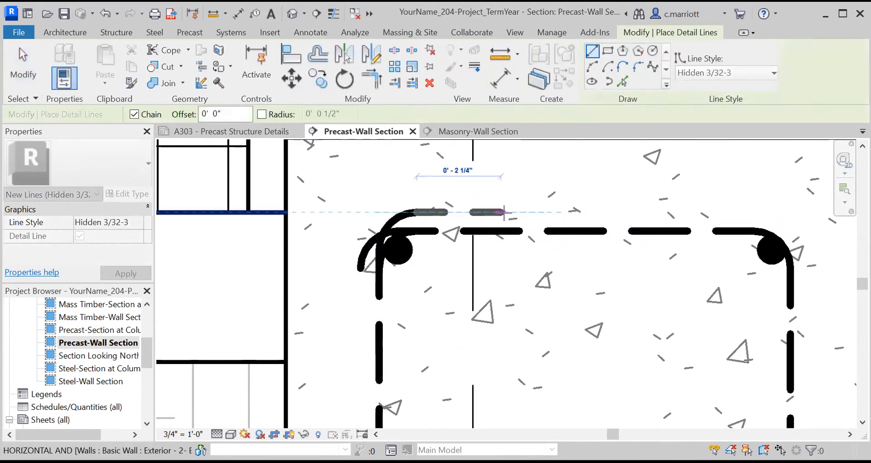
type("2")
key("Escape")
key("Escape")
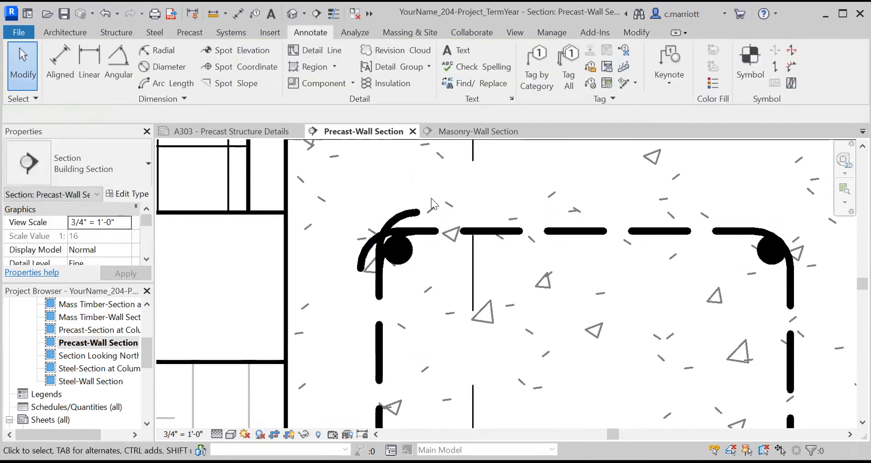
- Draw a 2" horizontal Hidden 3/32-3 detail line to the right from the end of the raised corner arc
left_click(305, 53)
left_click(417, 212)
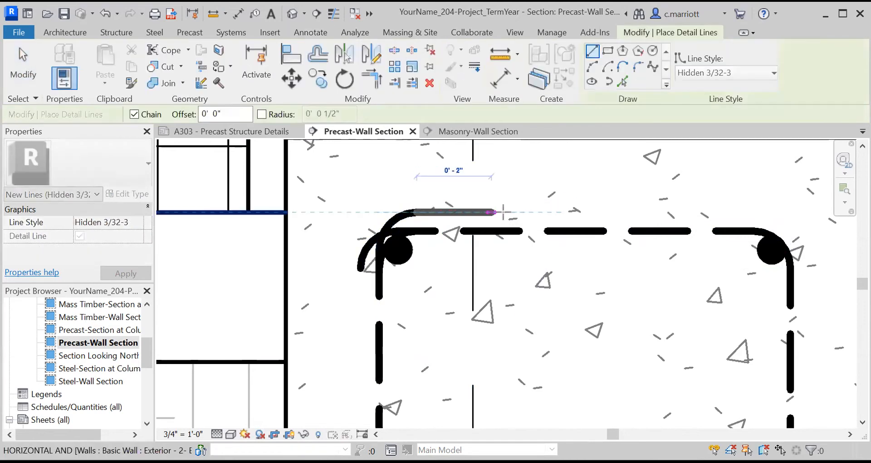
type("2")
key("Return")
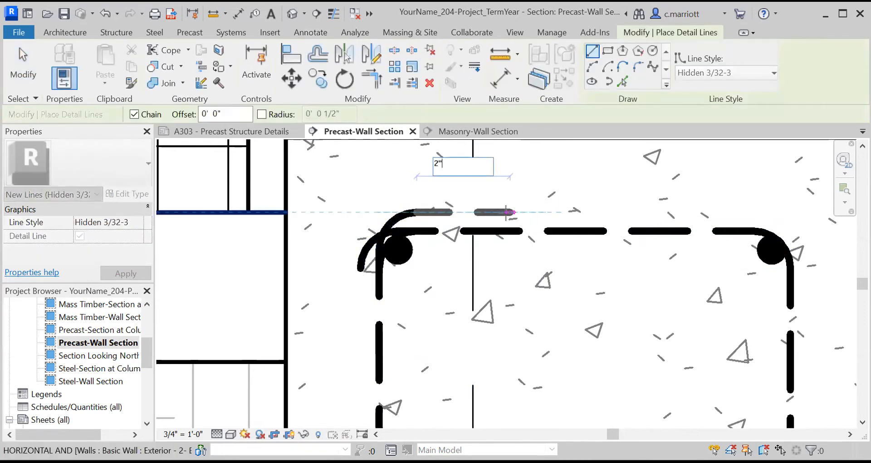
key("Escape")
key("Escape")
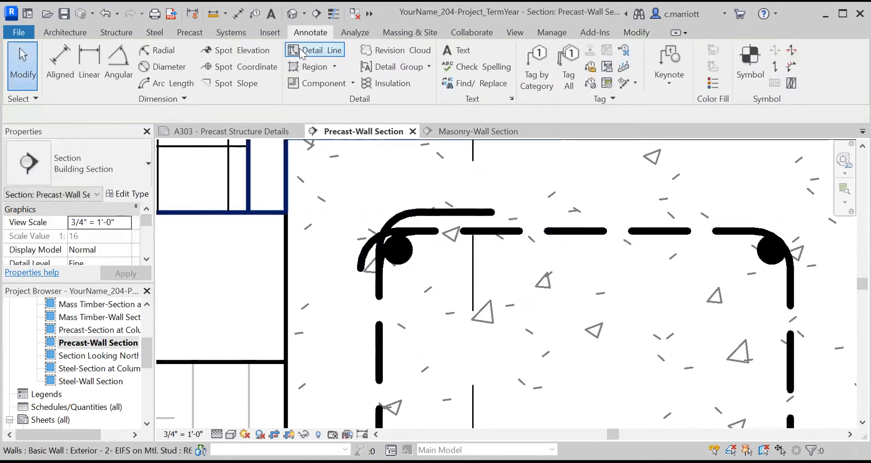
- Draw a vertical detail line down from the left-hand copied arc's lower end, about as long as the horizontal hook tail
left_click(305, 54)
left_click(360, 267)
left_click(361, 344)
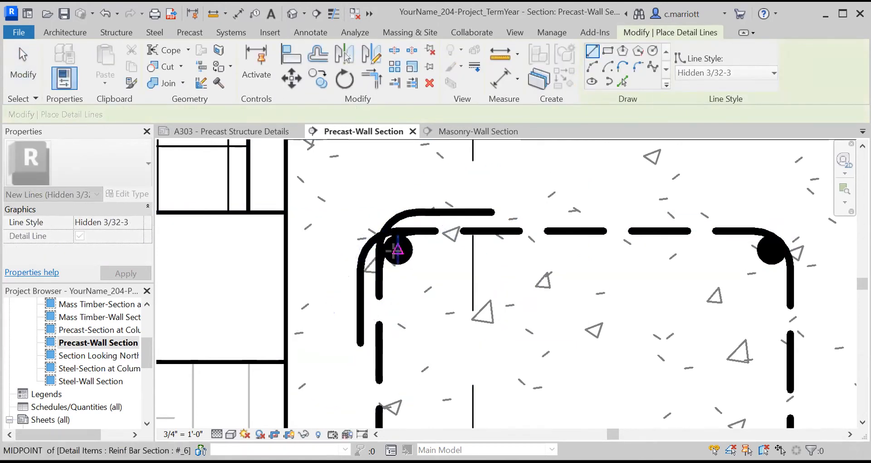
key("Escape")
key("Escape")
left_click(391, 241)
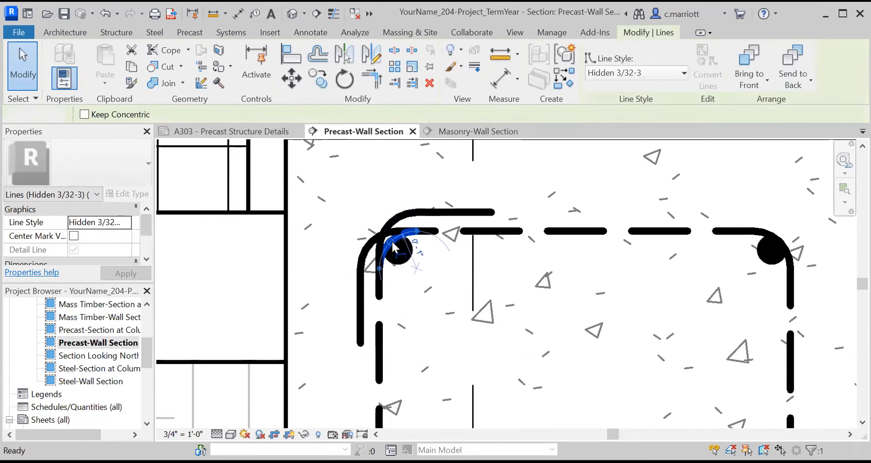
key("Escape")
- Draw a Hidden 3/32-3 detail line along the slab's underside from the grade beam's right face to the section's right boundary
scroll(481, 317, "down", 2)
scroll(483, 318, "down", 8)
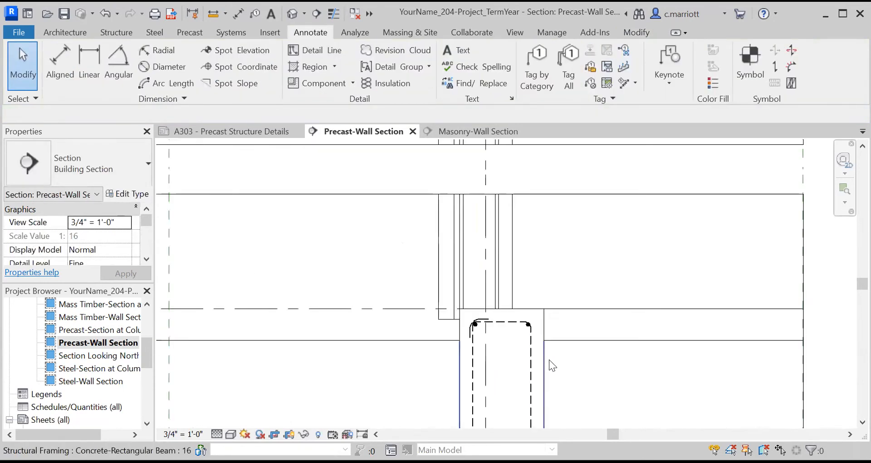
middle_click_drag(582, 383, 478, 288)
scroll(457, 305, "up", 2)
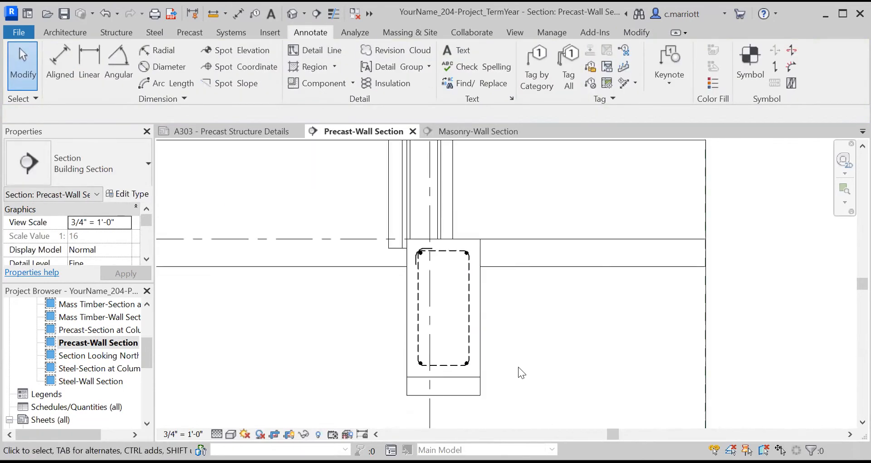
scroll(427, 411, "up", 1)
scroll(522, 315, "down", 1)
middle_click_drag(517, 326, 484, 361)
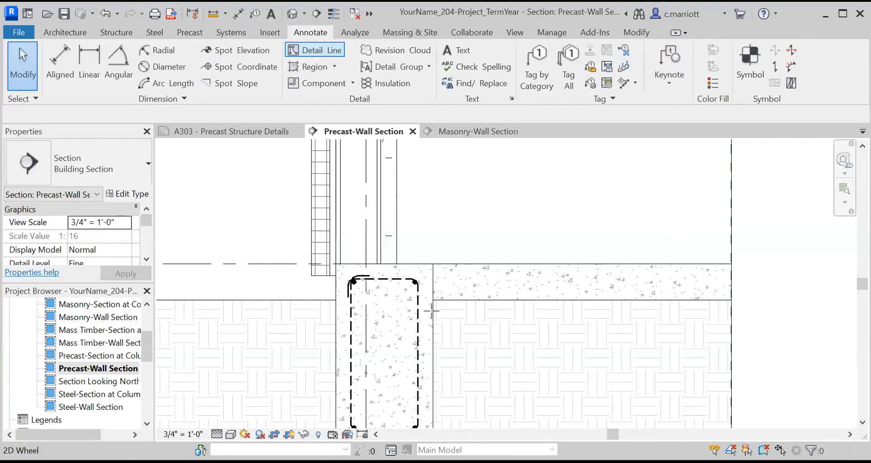
left_click(434, 300)
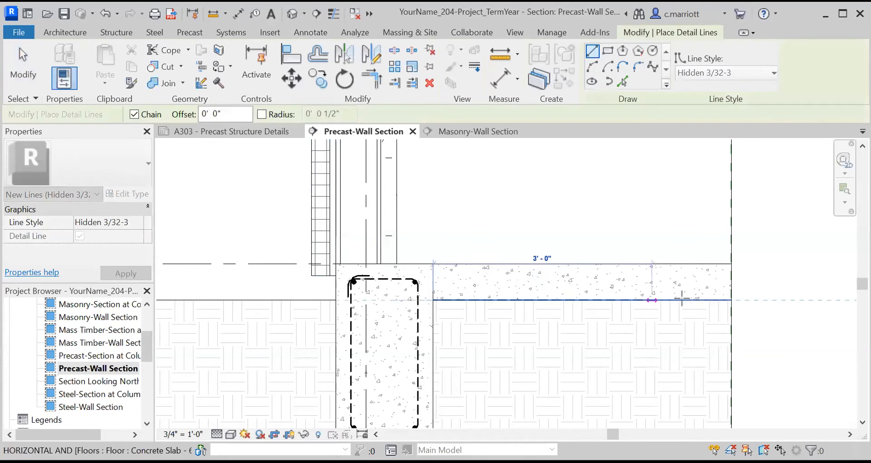
left_click(731, 300)
key("Escape")
key("Escape")
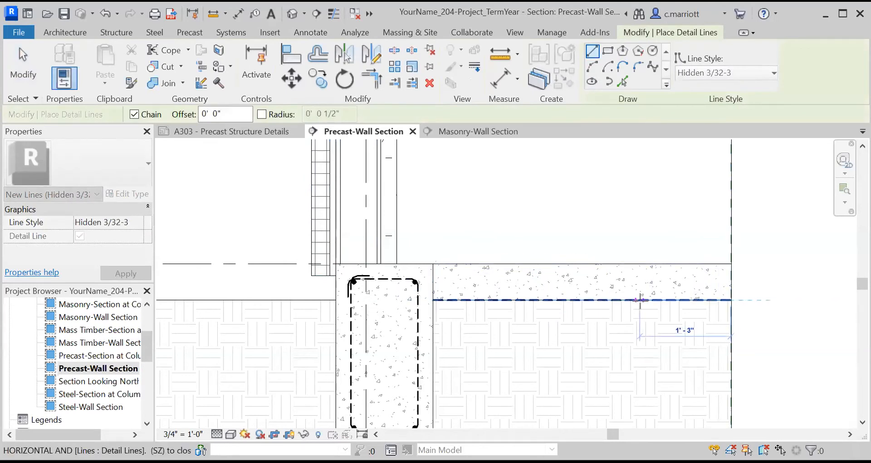
- Move the dashed slab reinforcing line 2" straight up into the slab
left_click(554, 303)
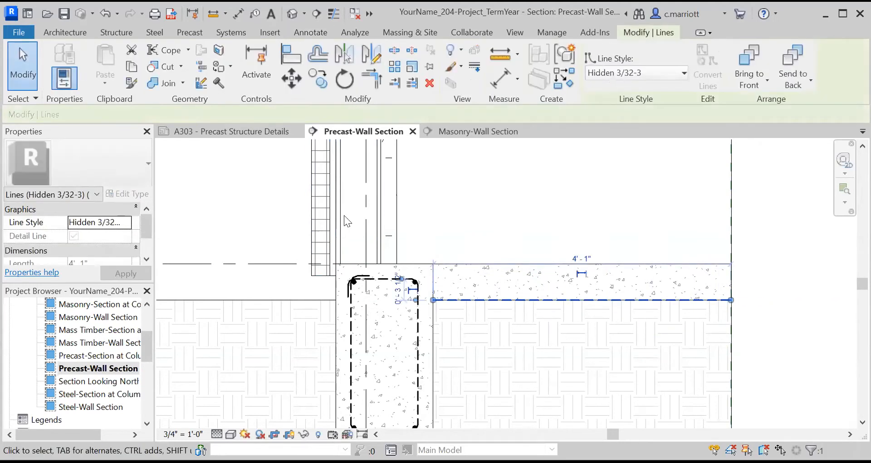
left_click(291, 78)
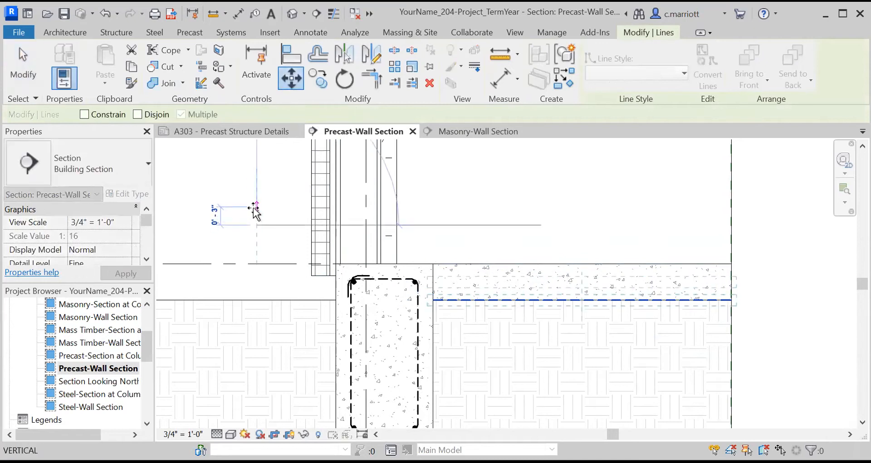
type("2")
key("Return")
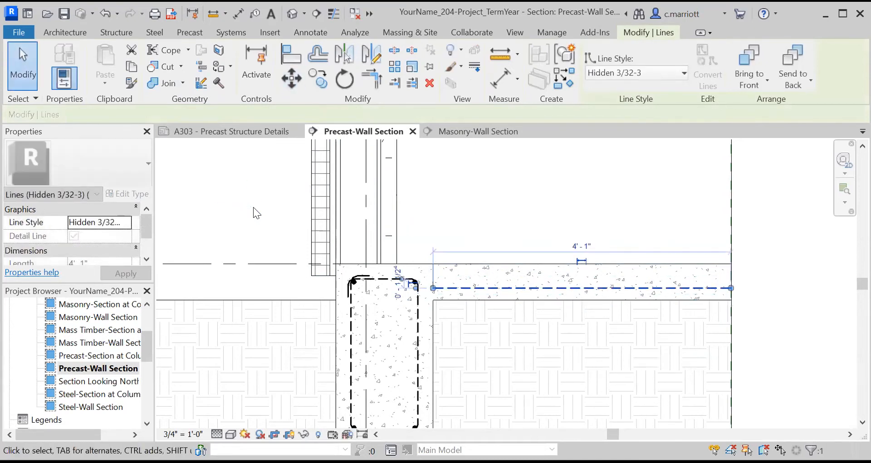
key("Escape")
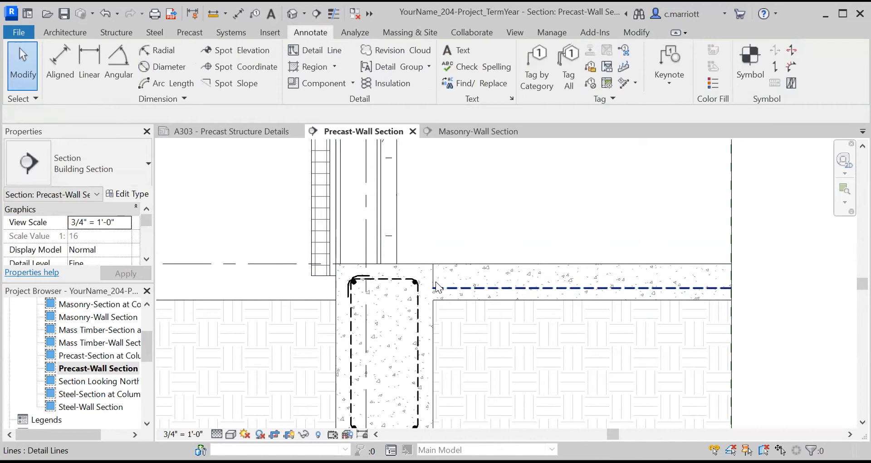
- Pull the slab reinforcing line's left end away from the grade beam joint so that the line is 3'-11" long
scroll(436, 287, "up", 2)
left_click(436, 298)
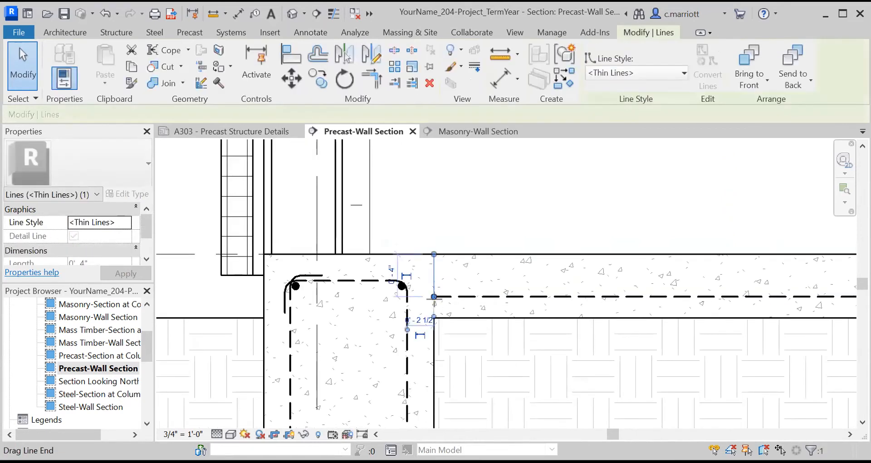
left_click(435, 297)
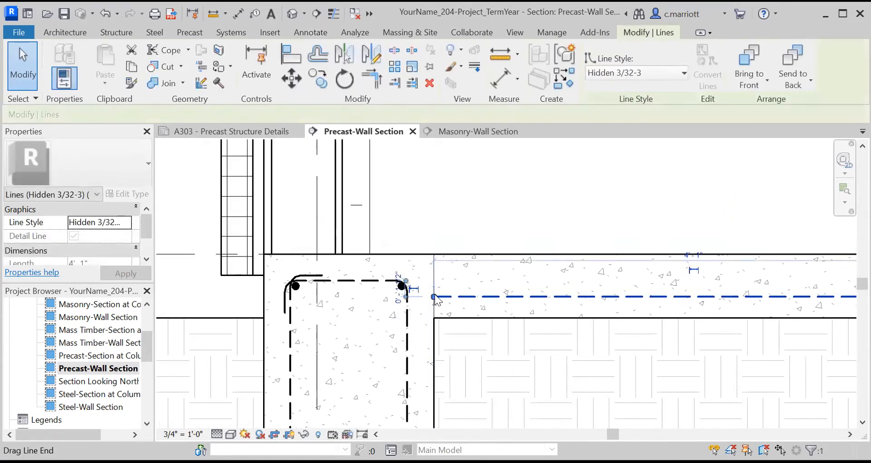
left_click_drag(444, 295, 454, 296)
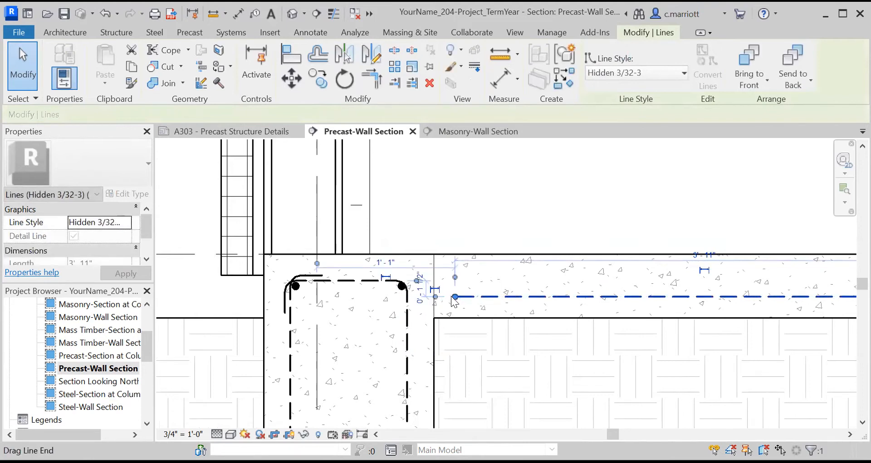
key("Escape")
scroll(473, 288, "down", 3)
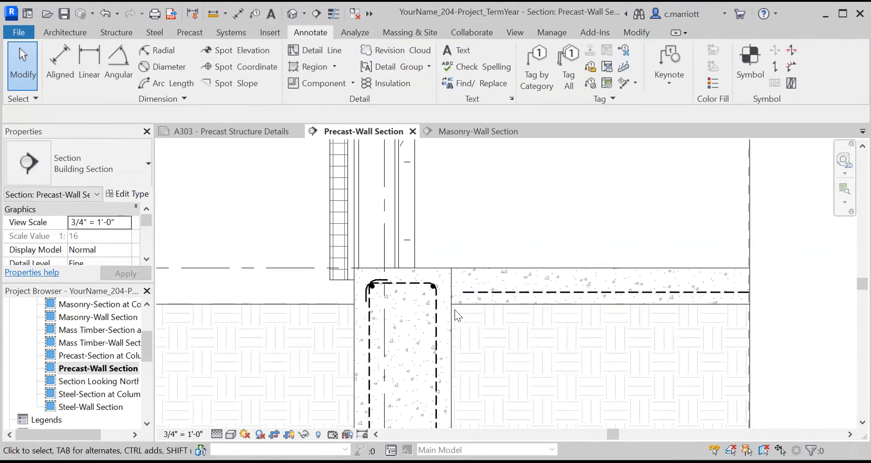
scroll(455, 306, "up", 1)
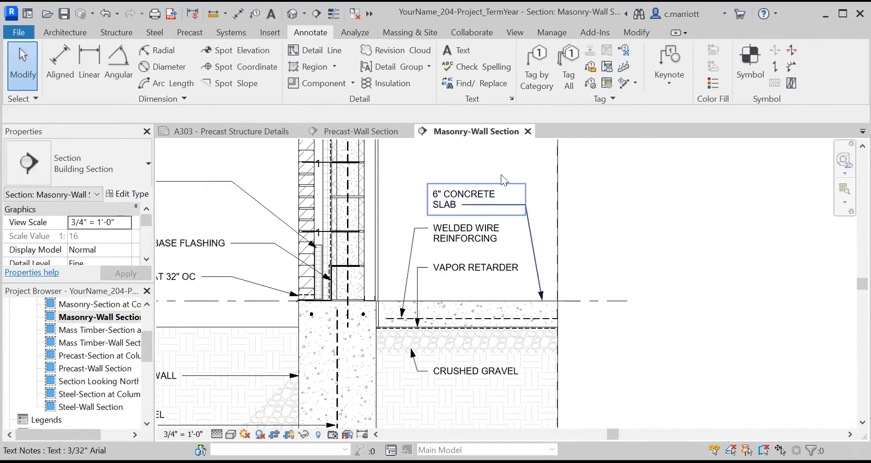
- In the Masonry-Wall Section, copy the concrete slab, welded wire reinforcing, vapor retarder and crushed gravel notes together with the gravel filled region
left_click_drag(528, 169, 403, 291)
scroll(468, 347, "up", 1)
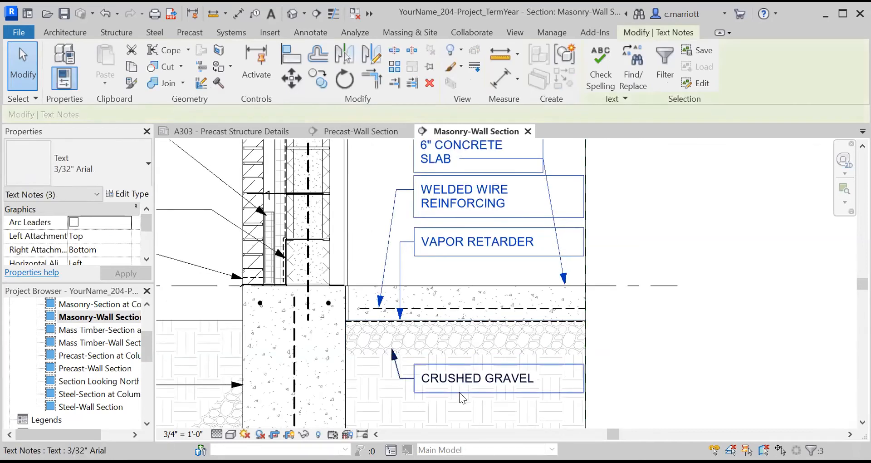
scroll(454, 381, "up", 1)
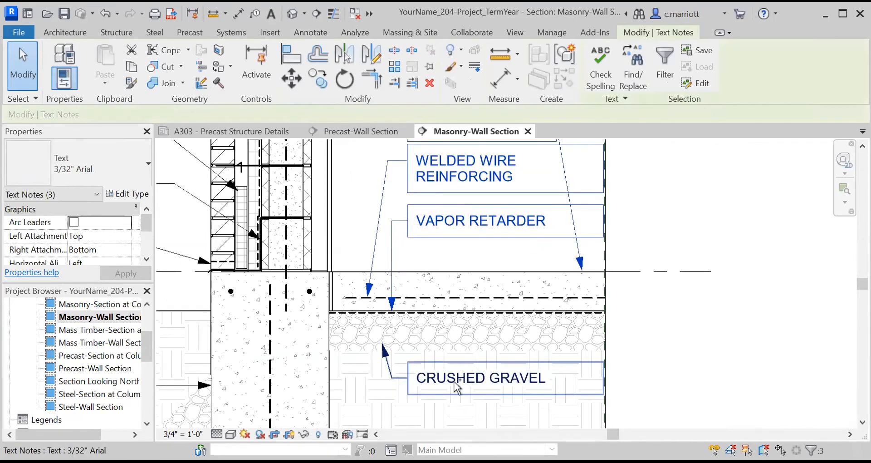
left_click(454, 381, "ctrl")
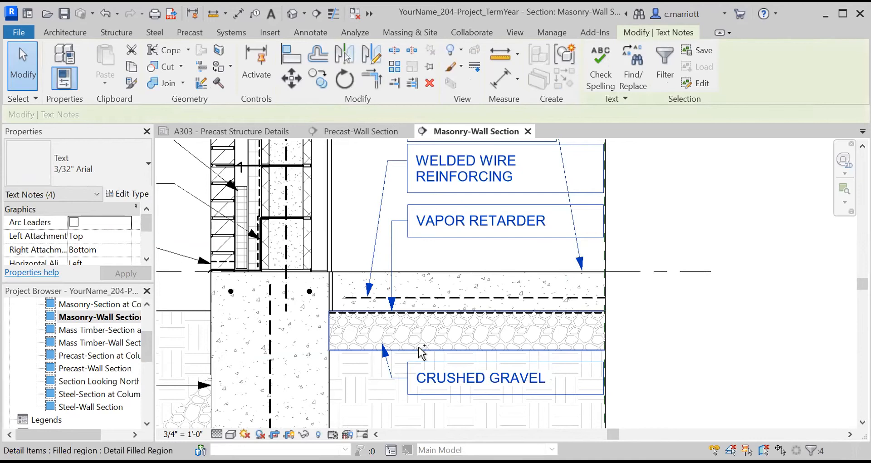
left_click(420, 347, "ctrl")
scroll(437, 315, "up", 1)
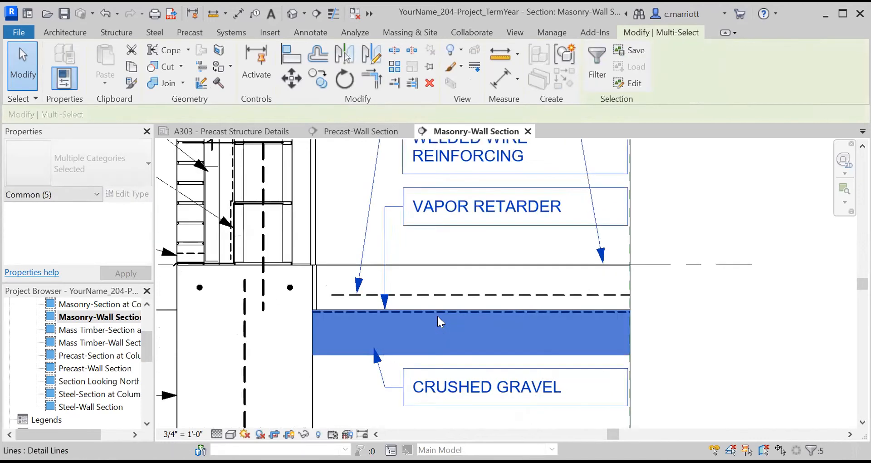
scroll(430, 313, "up", 3)
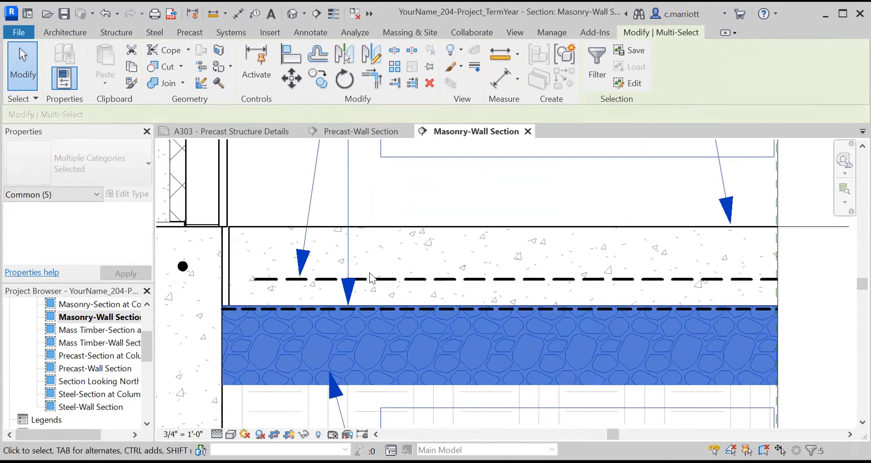
scroll(372, 277, "down", 1)
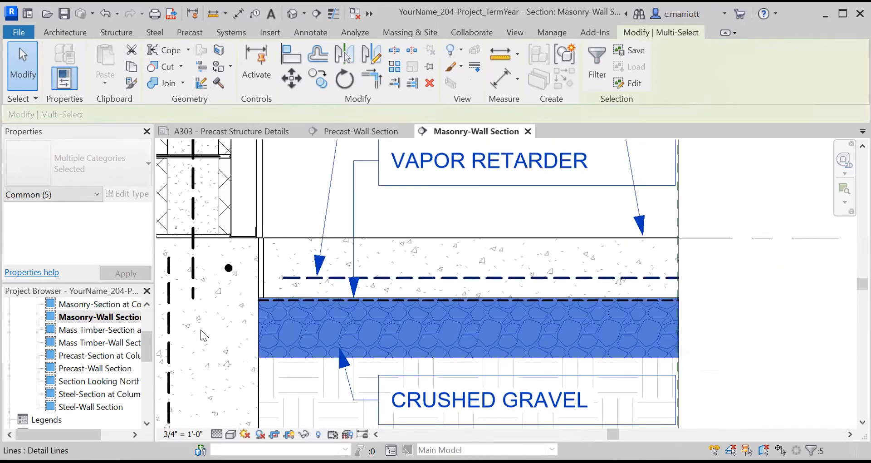
- Paste the copied slab notes and gravel filled region into the Precast-Wall Section beside the grade beam and finish the paste
left_click(139, 403)
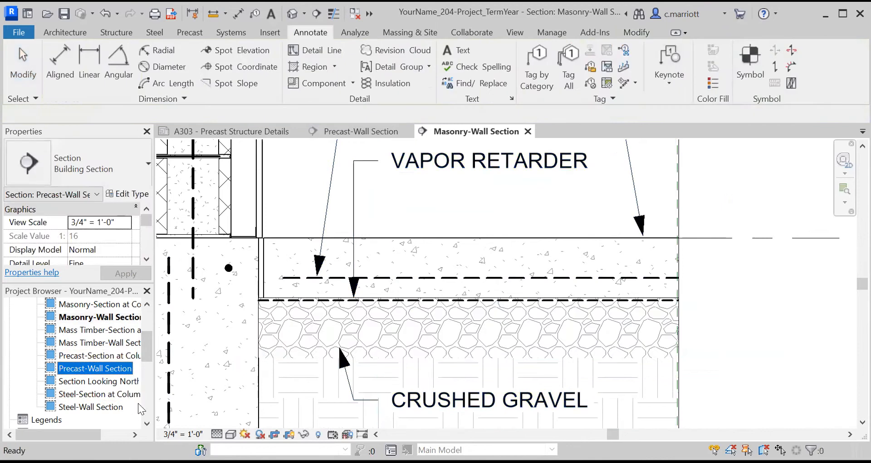
scroll(424, 355, "down", 1)
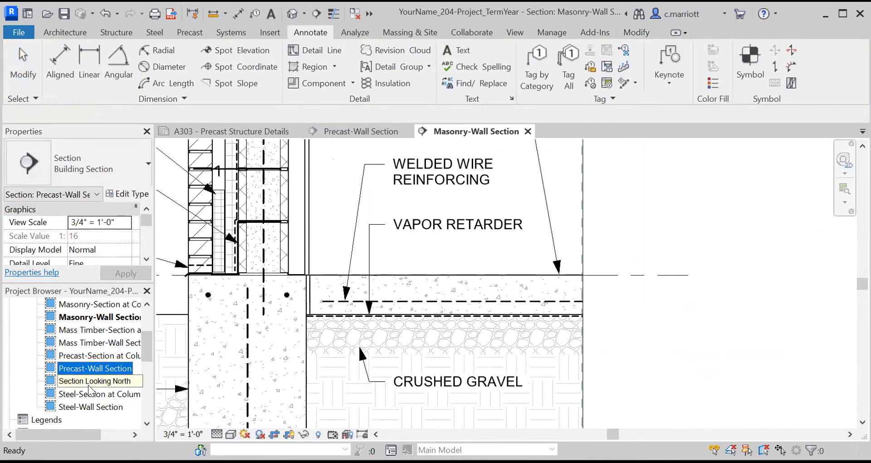
double_click(83, 372)
scroll(464, 323, "up", 4)
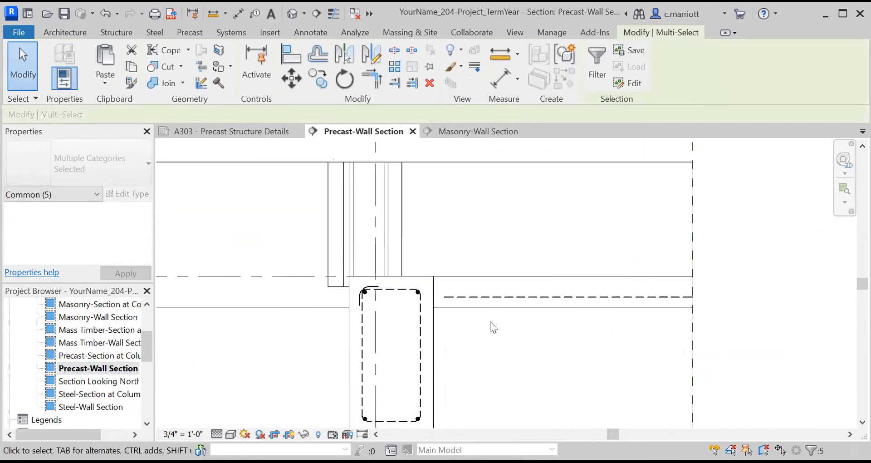
key("ctrl+v")
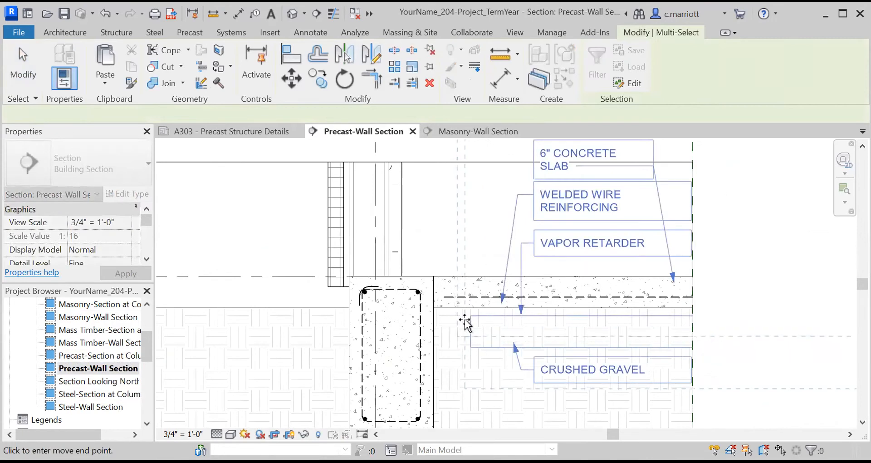
scroll(463, 347, "down", 2)
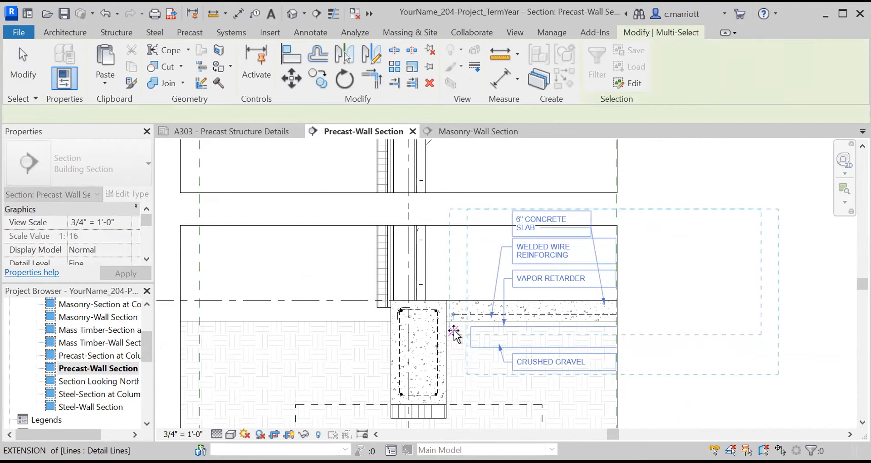
left_click(457, 333)
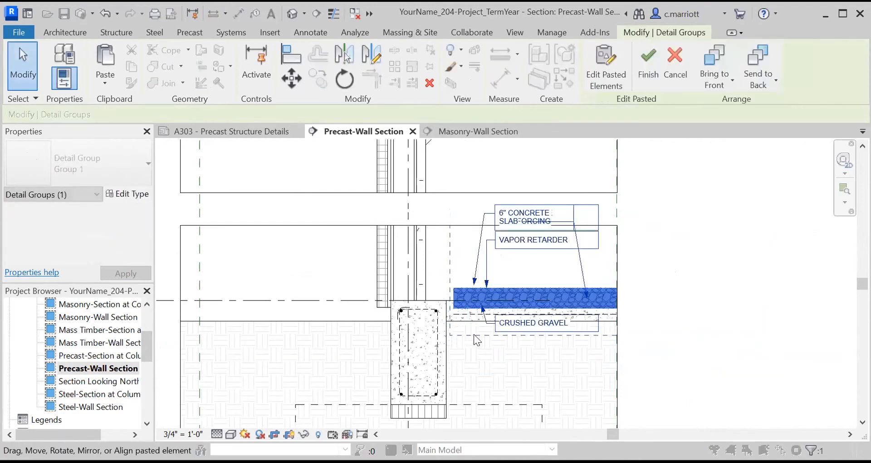
scroll(458, 325, "up", 3)
scroll(463, 325, "down", 2)
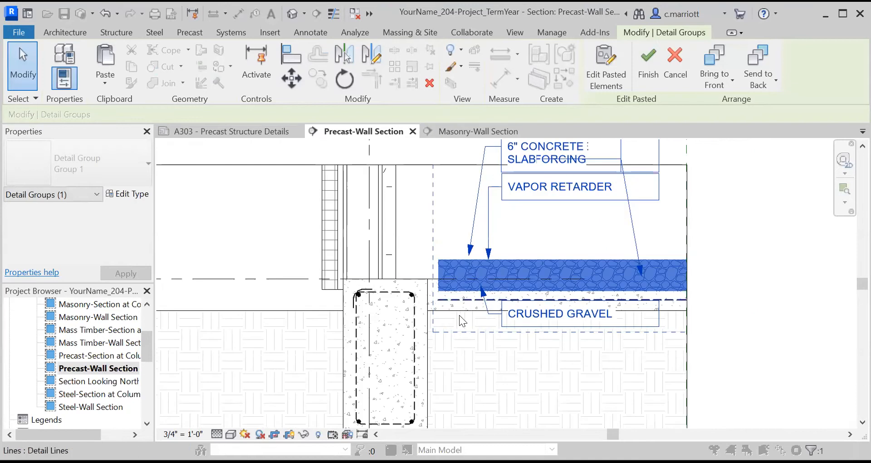
scroll(492, 254, "down", 1)
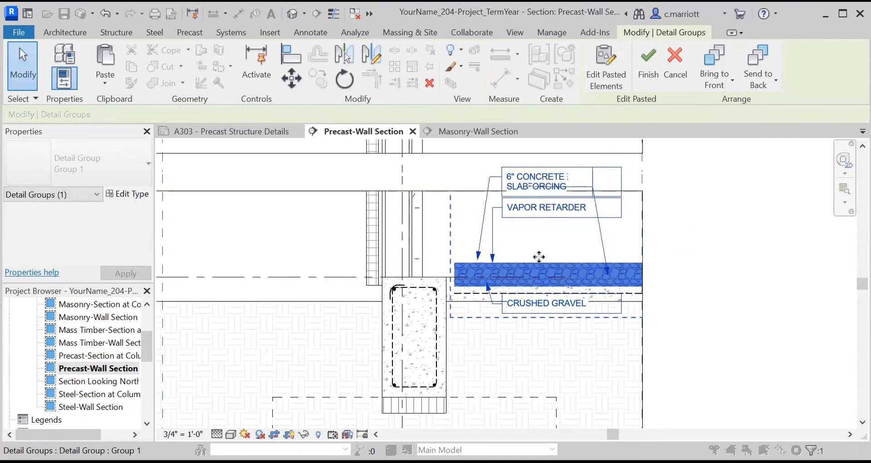
middle_click_drag(540, 255, 529, 286)
scroll(472, 305, "up", 1)
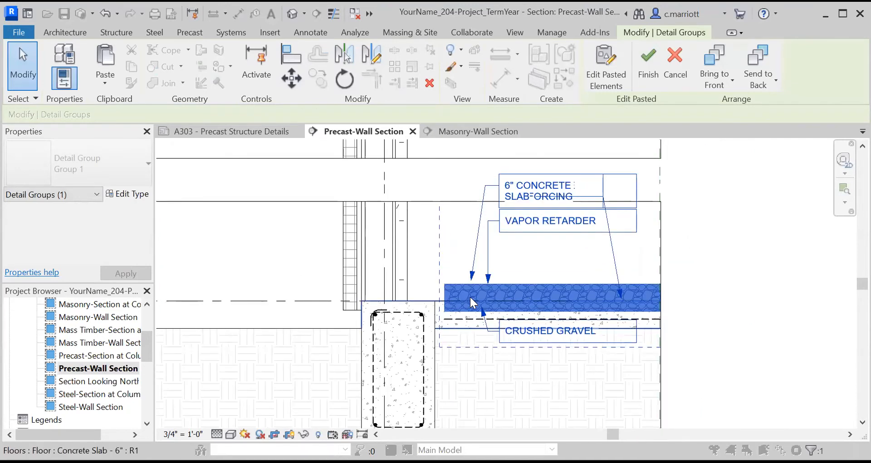
left_click(473, 295)
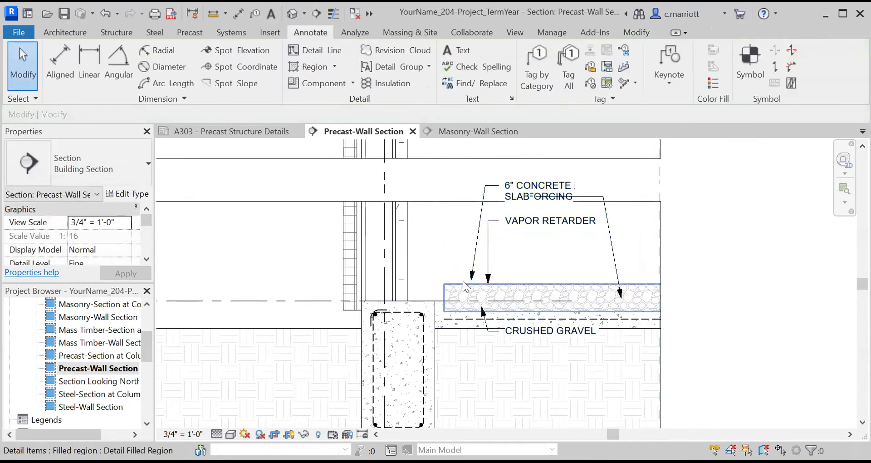
left_click(464, 285)
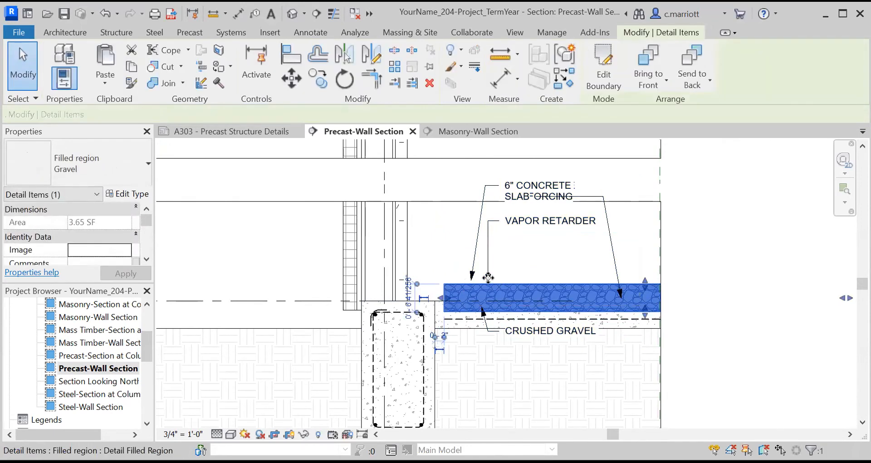
left_click(488, 267, "ctrl")
left_click(475, 260, "ctrl")
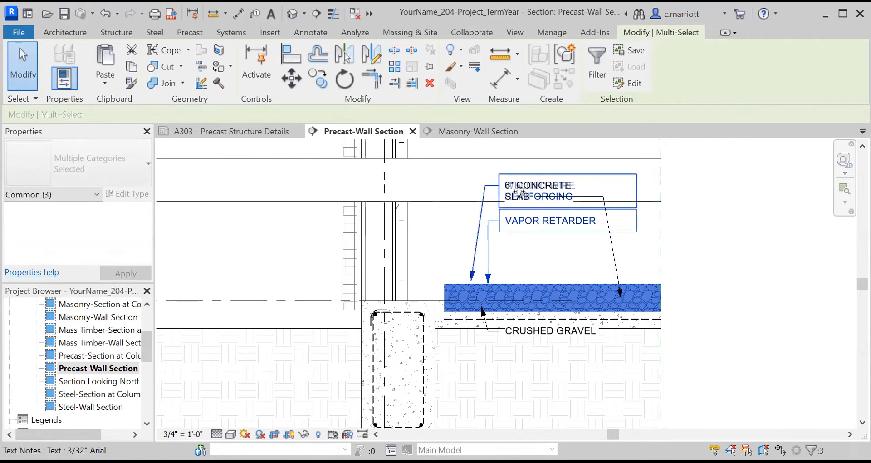
left_click(536, 336, "ctrl")
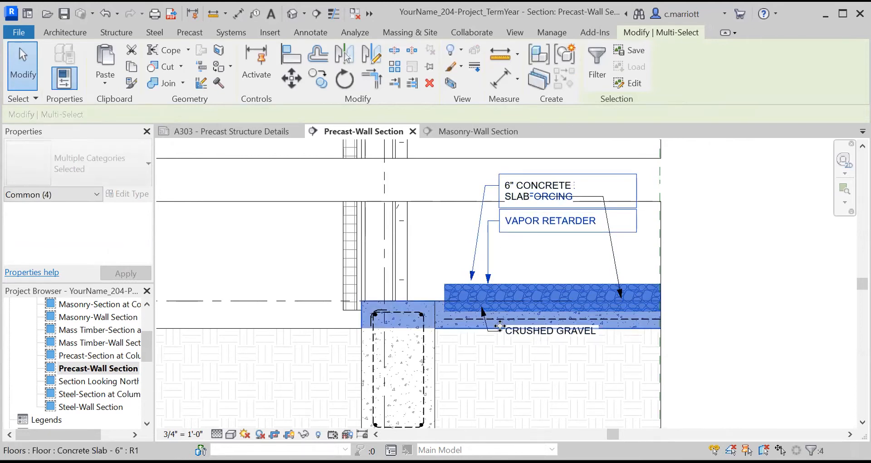
key("Escape")
- Move the pasted gravel region and its four notes so the gravel's upper-left corner meets the slab's underside at the grade beam's right face
scroll(483, 314, "up", 1)
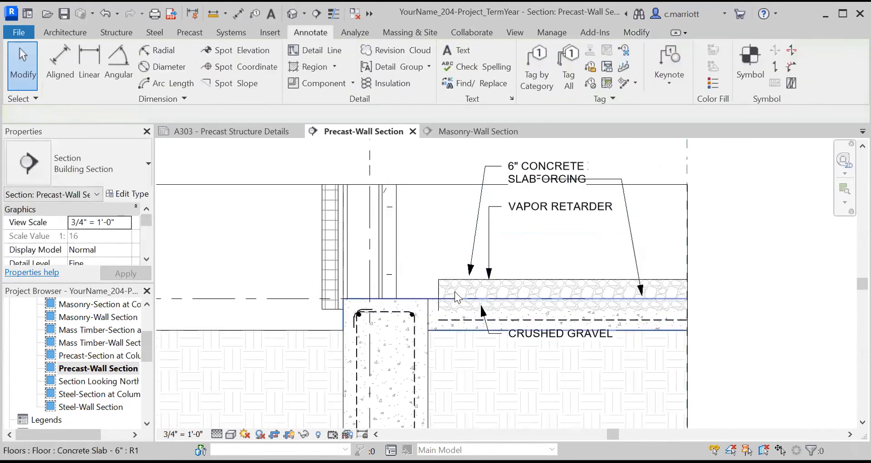
left_click(445, 283)
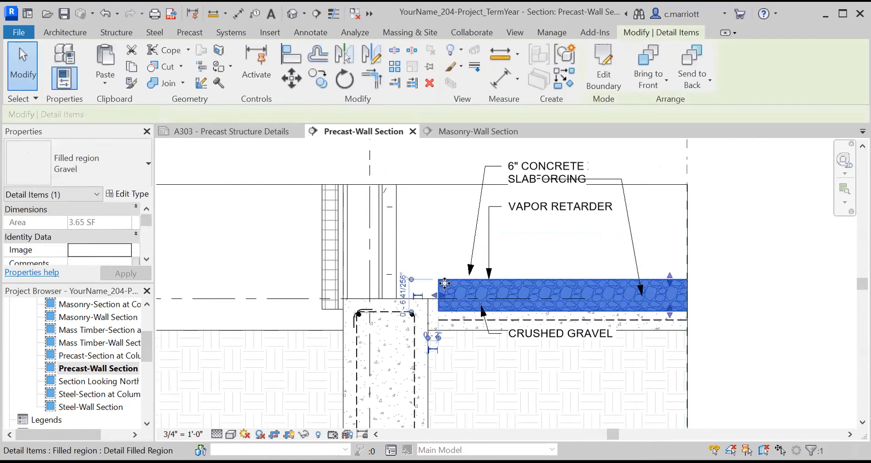
left_click(489, 237, "ctrl")
left_click(475, 237, "ctrl")
left_click(634, 259, "ctrl")
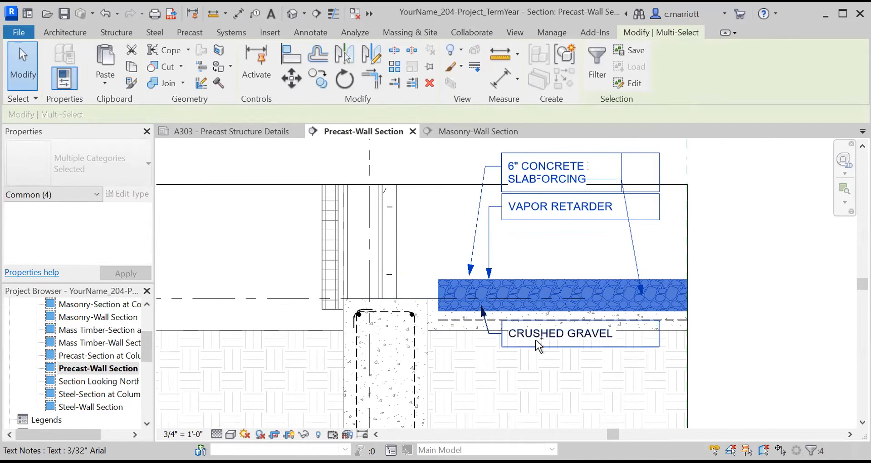
left_click(497, 346, "ctrl")
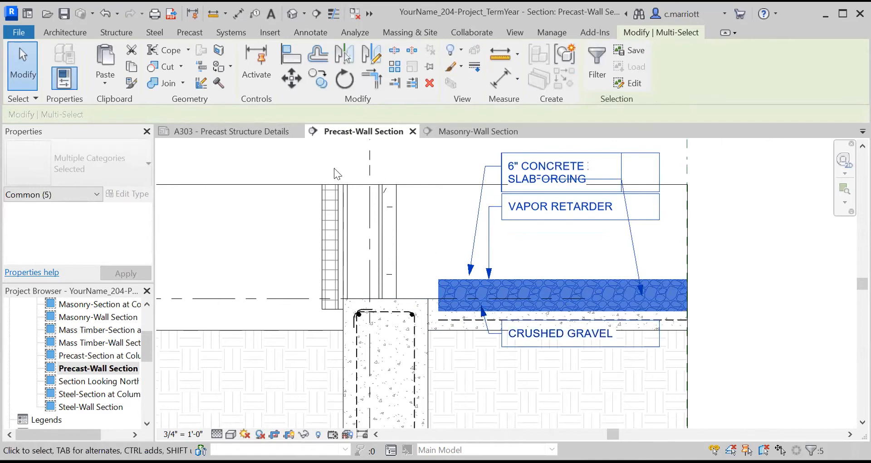
left_click(291, 78)
left_click(439, 278)
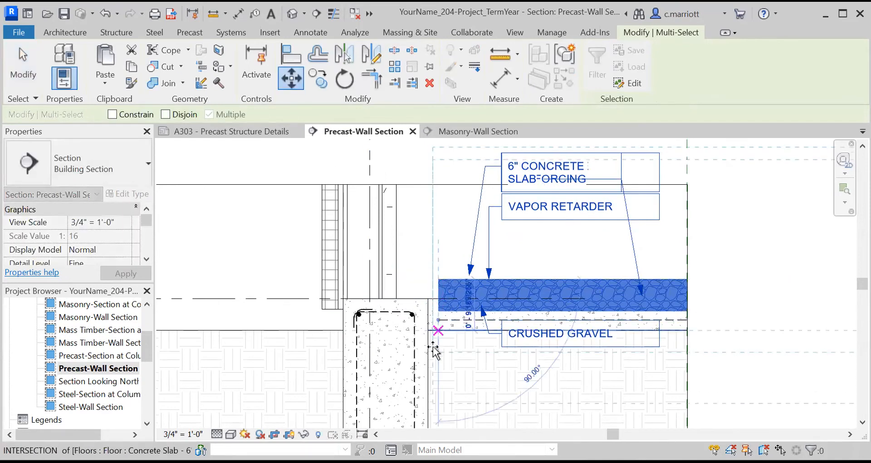
left_click(428, 331)
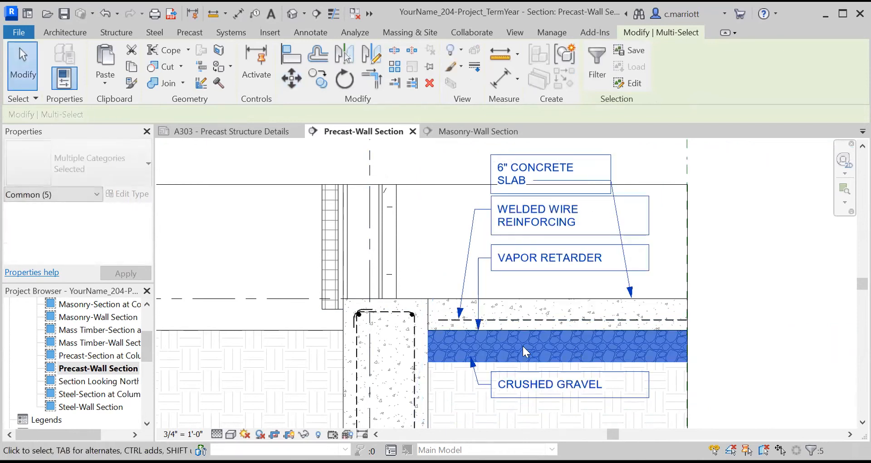
key("Escape")
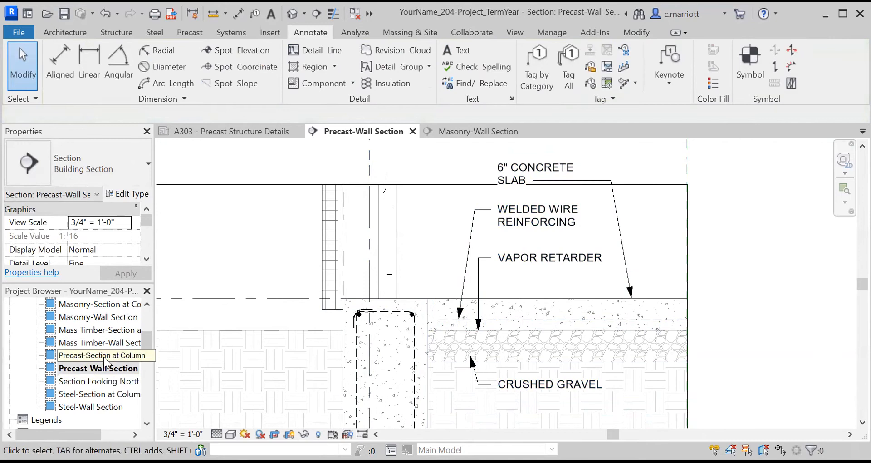
- In the Masonry-Wall Section, copy the dashed Hidden 1/16-3 vapor retarder line beneath the slab
double_click(89, 318)
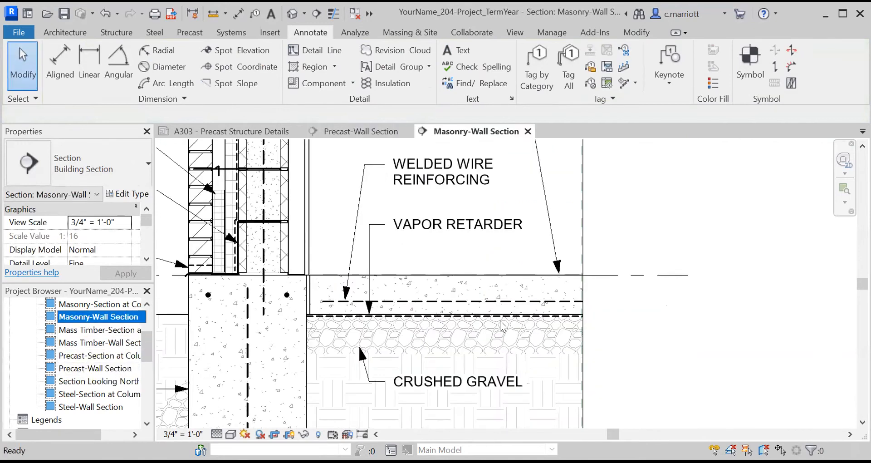
scroll(501, 326, "up", 3)
left_click(488, 313)
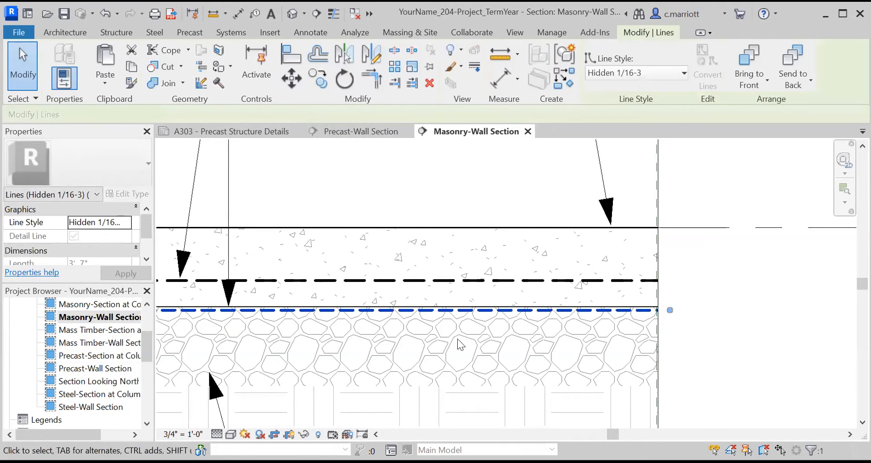
- Paste the vapor retarder line into the Precast-Wall Section, starting where the slab's underside meets the grade beam's right face
left_click(90, 368)
left_click(86, 369)
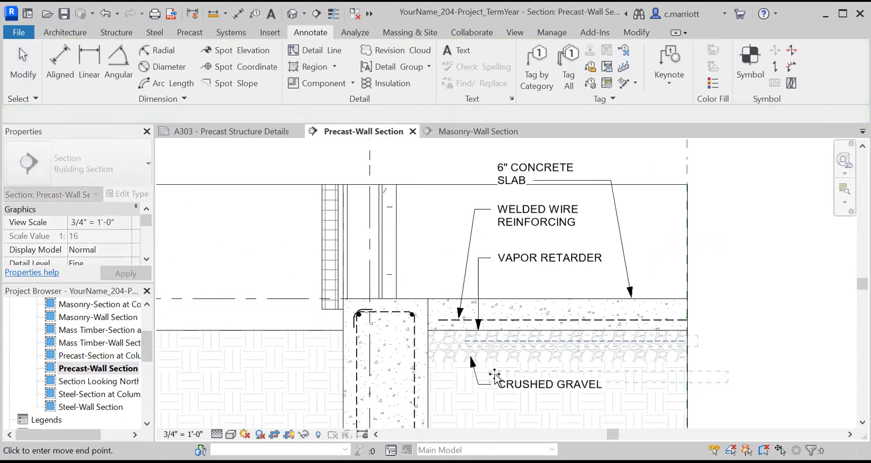
scroll(490, 362, "up", 2)
scroll(420, 320, "up", 1)
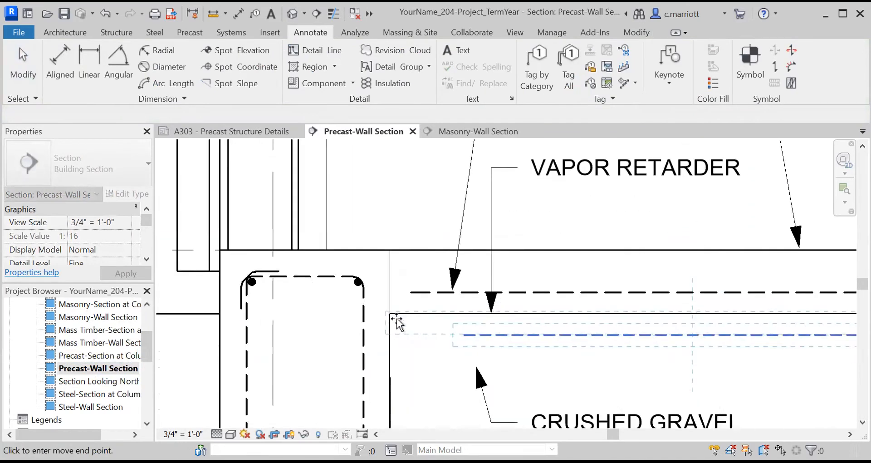
left_click(391, 314)
key("Escape")
scroll(530, 364, "down", 1)
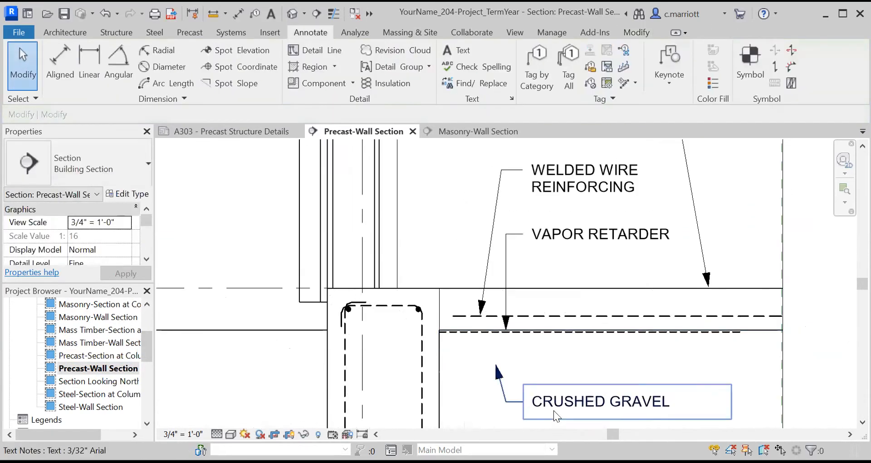
scroll(590, 401, "down", 1)
scroll(714, 392, "down", 3)
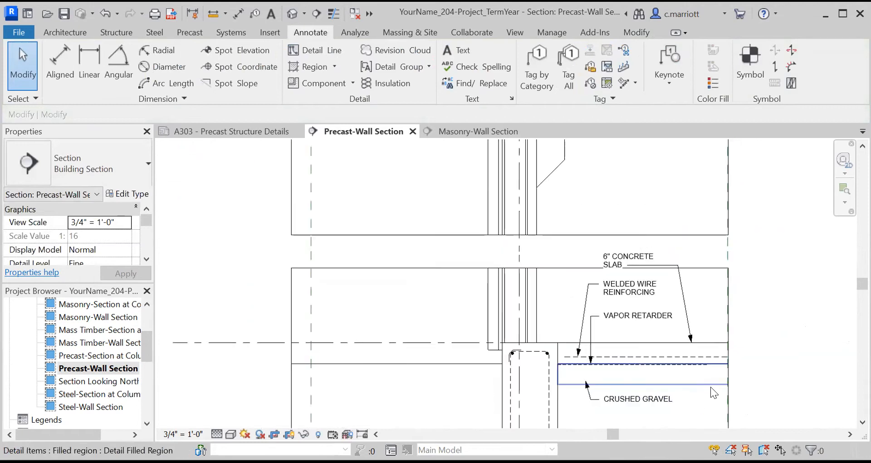
middle_click_drag(766, 352, 673, 318)
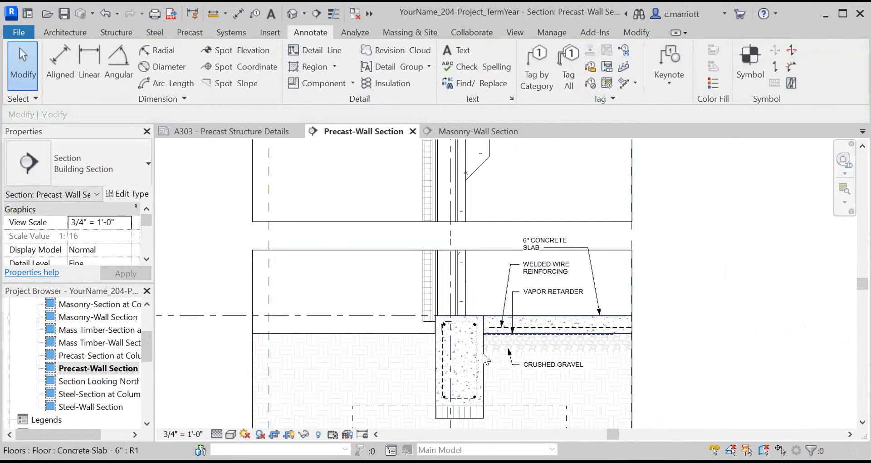
scroll(545, 337, "down", 1)
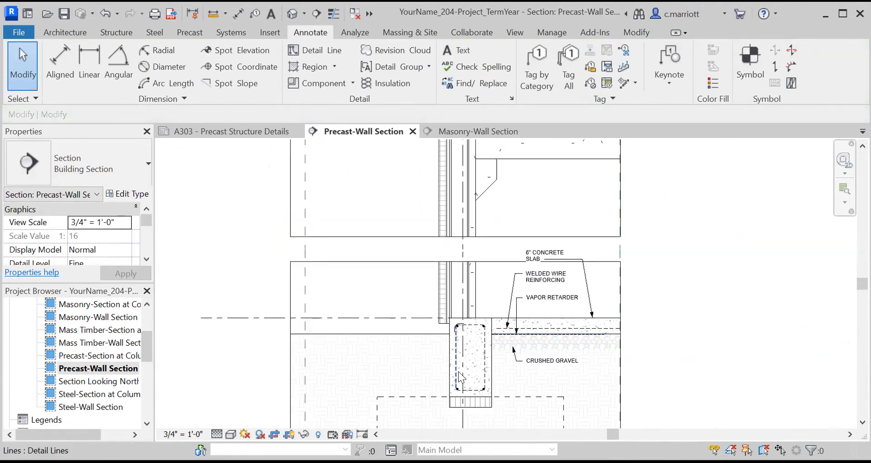
scroll(464, 365, "down", 1)
scroll(527, 327, "up", 1)
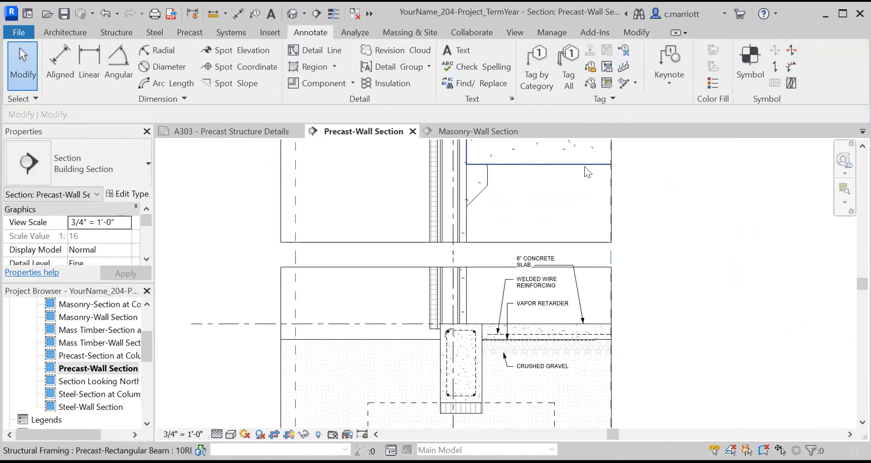
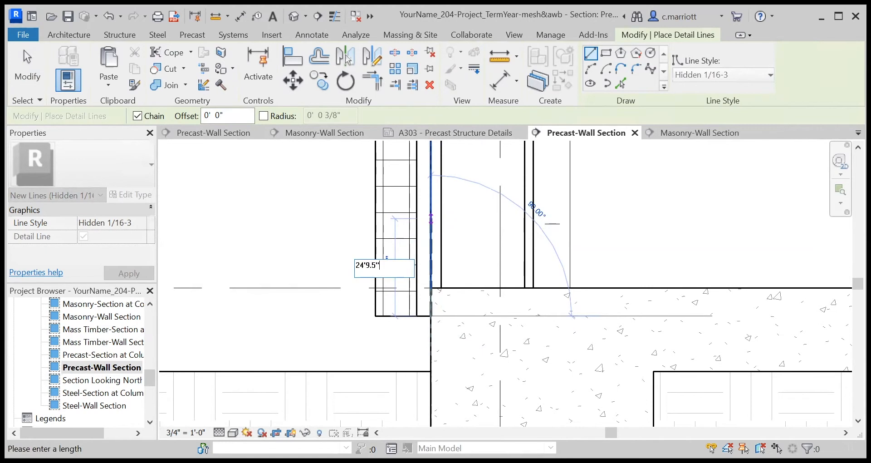
- Complete the vertical Hidden 1/16-3 detail line 24'9.5" up from the cladding's base along the precast wall's outer face
key("Escape")
scroll(377, 211, "down", 3)
key("Escape")
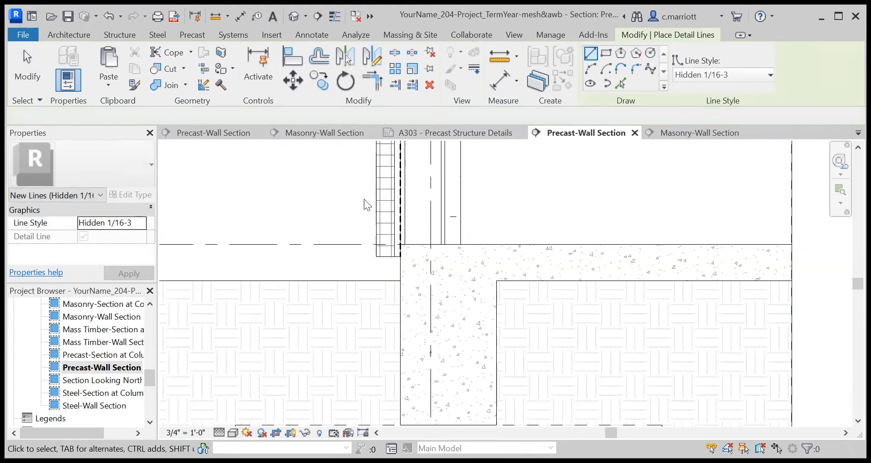
- Move the vertical dashed detail line 0.25" horizontally left, away from the precast wall's face and into the gap behind the cladding
scroll(397, 231, "up", 5)
left_click(403, 221)
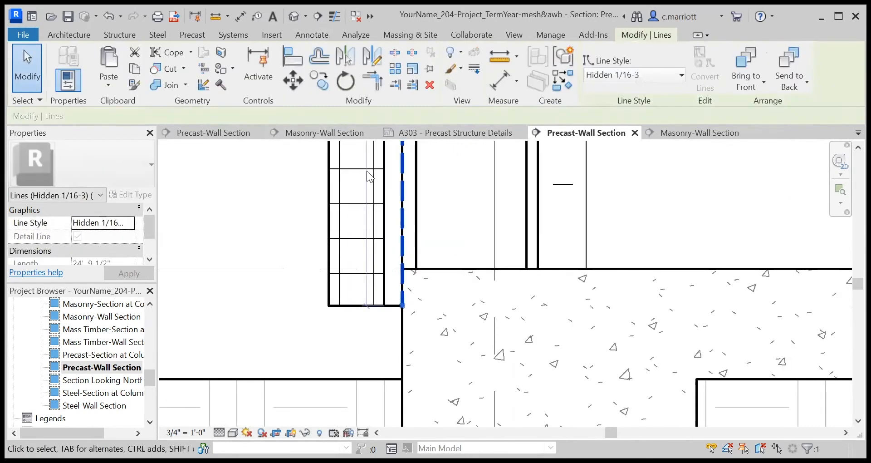
left_click(293, 81)
left_click(280, 201)
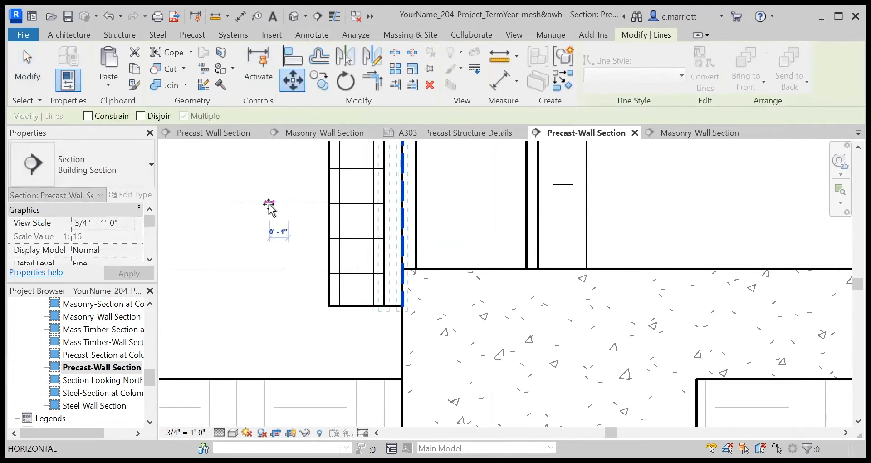
type(".25\"")
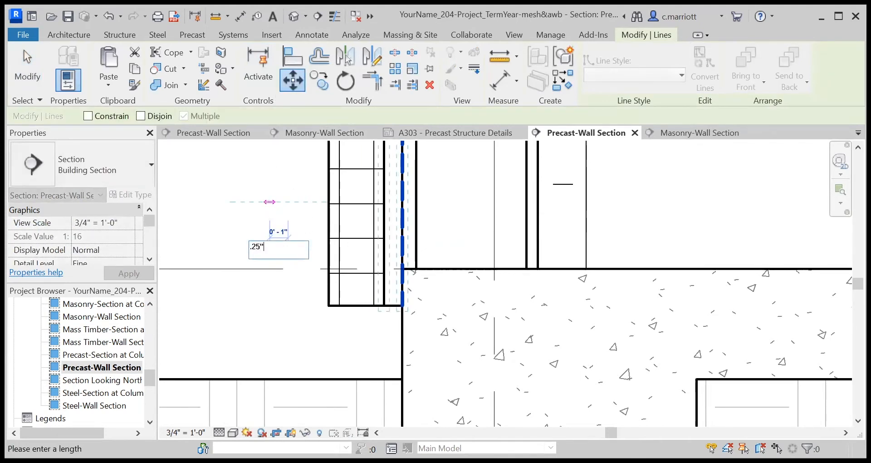
key("Return")
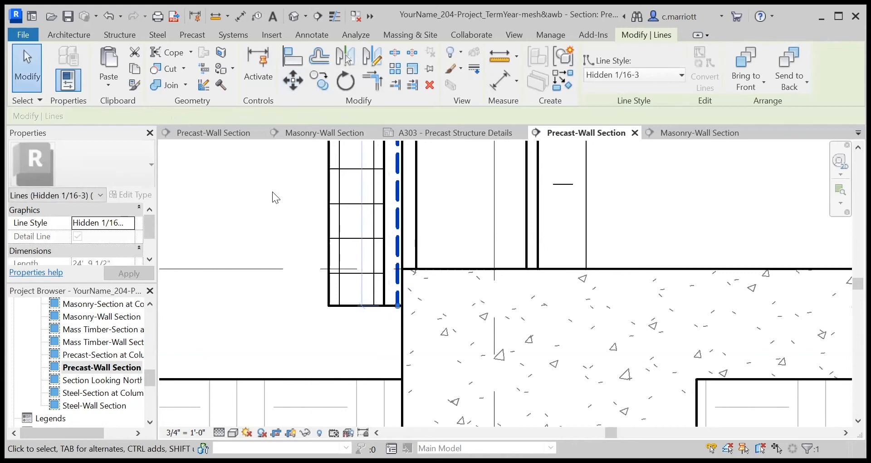
- Examine the dashed detail line along the height of the exterior wall, from the roof level down to the grade beam
key("Escape")
middle_click_drag(276, 189, 309, 429)
scroll(283, 220, "down", 3)
scroll(256, 256, "down", 3)
middle_click_drag(256, 256, 323, 427)
scroll(326, 197, "up", 1)
scroll(320, 199, "down", 2)
middle_click_drag(290, 299, 309, 214)
scroll(316, 287, "up", 5)
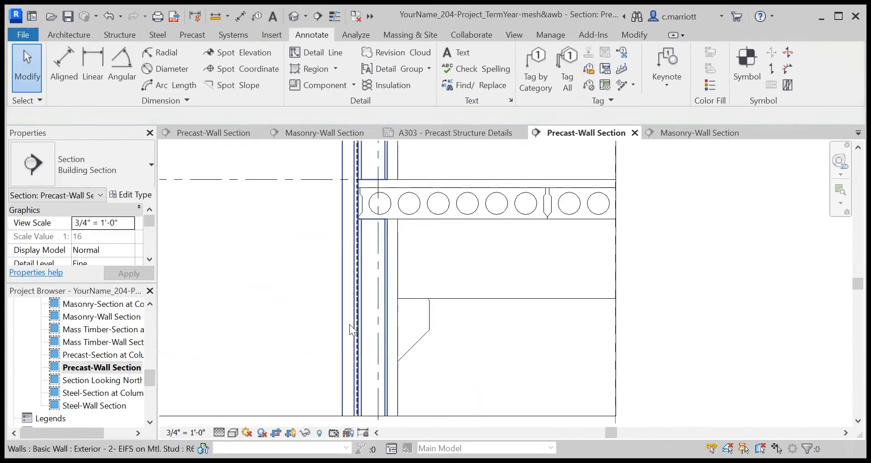
middle_click_drag(338, 325, 386, 182)
scroll(332, 329, "up", 1)
scroll(376, 268, "up", 1)
middle_click_drag(385, 276, 387, 196)
middle_click_drag(368, 247, 356, 232)
scroll(342, 215, "down", 4)
middle_click_drag(335, 406, 373, 291)
middle_click_drag(375, 354, 385, 271)
scroll(410, 279, "up", 2)
scroll(421, 239, "up", 1)
middle_click_drag(387, 209, 412, 237)
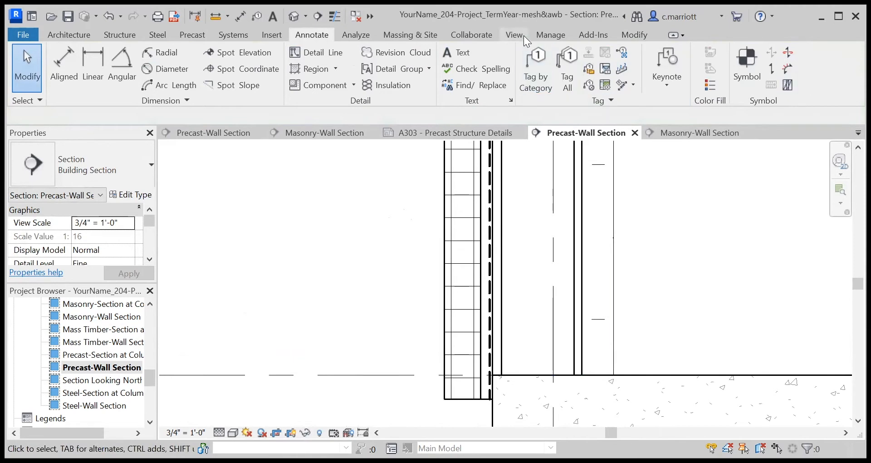
- Create a new line style named Hidden 1/16-2 as a subcategory of Lines
left_click(556, 34)
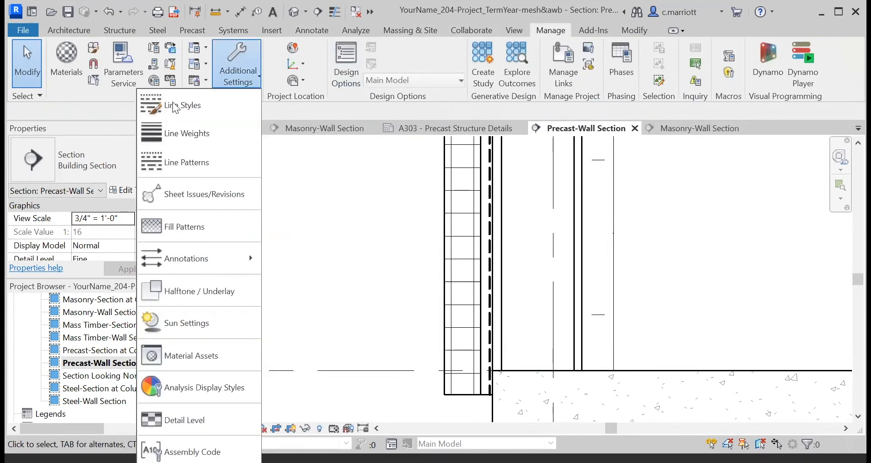
left_click(183, 106)
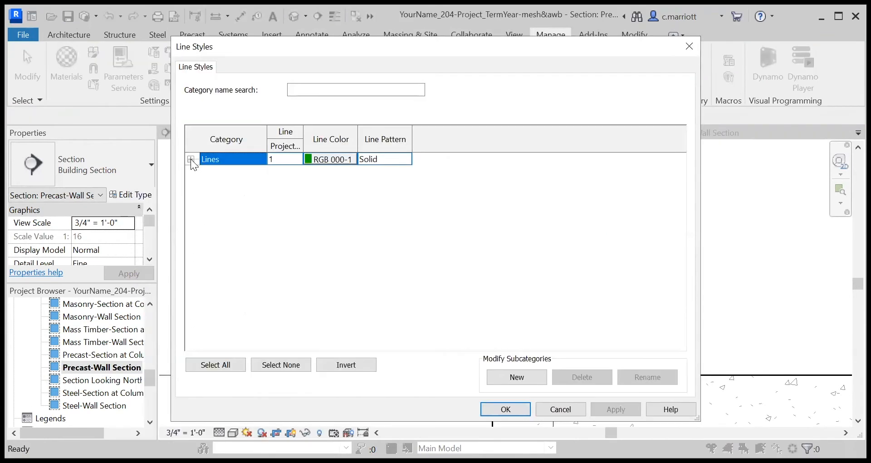
left_click(191, 158)
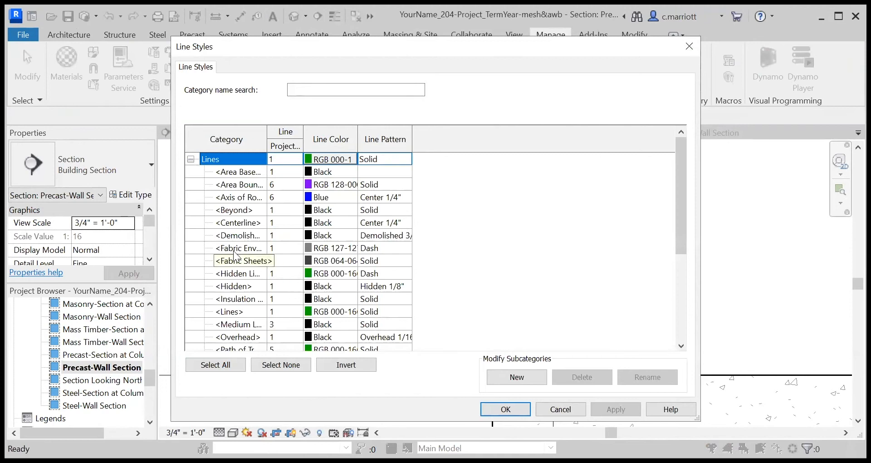
scroll(281, 306, "down", 2)
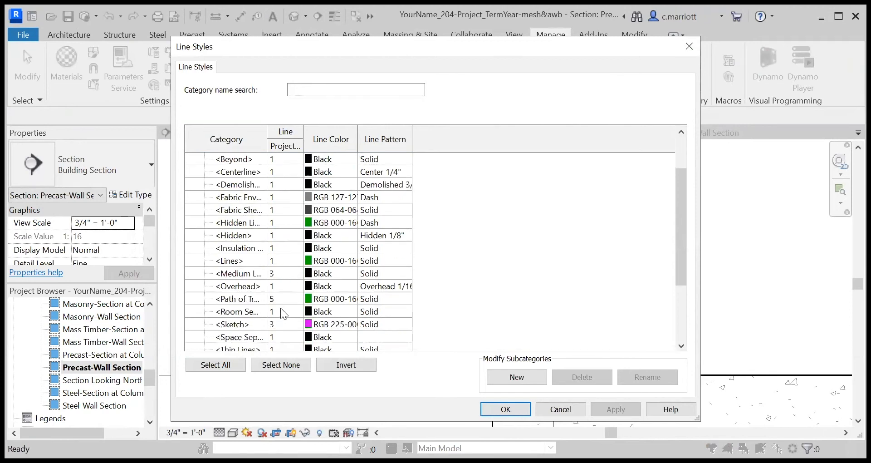
scroll(279, 310, "down", 2)
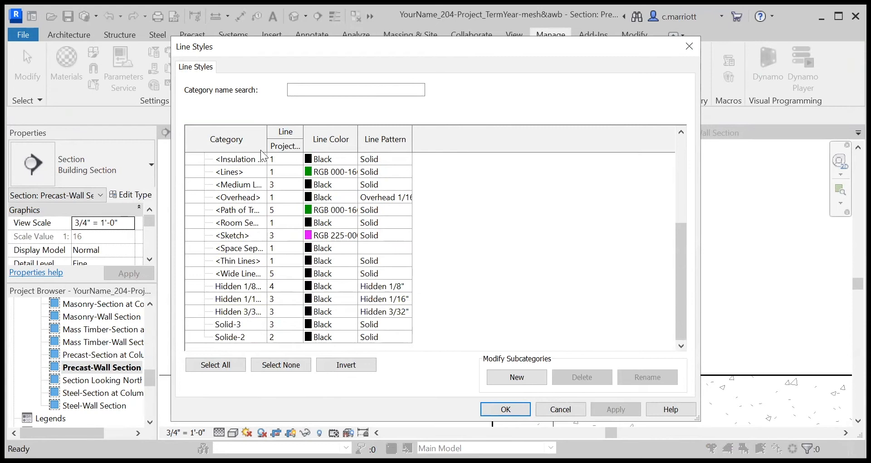
left_click_drag(267, 153, 290, 153)
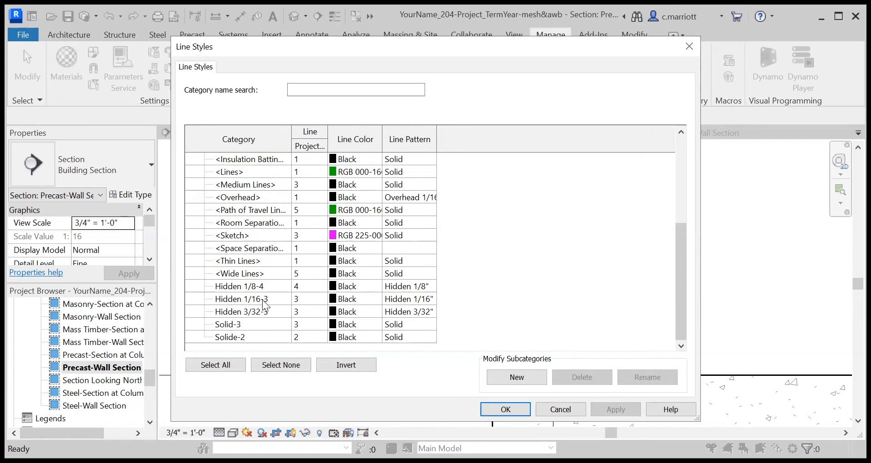
left_click(498, 378)
type("Hidden 1/16-2")
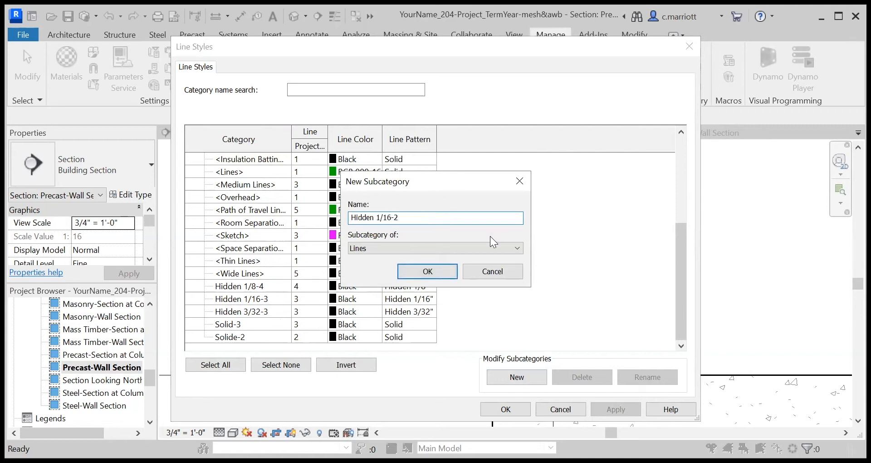
left_click(424, 272)
- Assign the Hidden 1/16" pattern to the Hidden 1/16-2 line style, set its projection line weight, and apply the changes
left_click(401, 324)
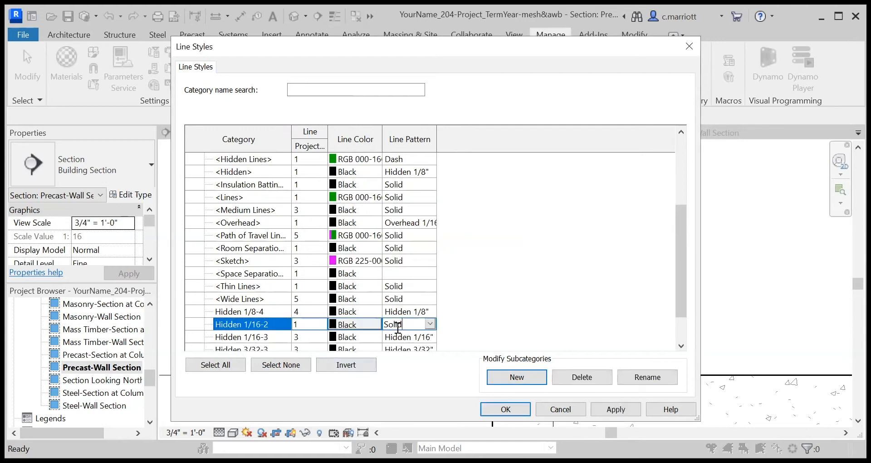
left_click(429, 325)
scroll(472, 364, "down", 5)
scroll(476, 381, "down", 6)
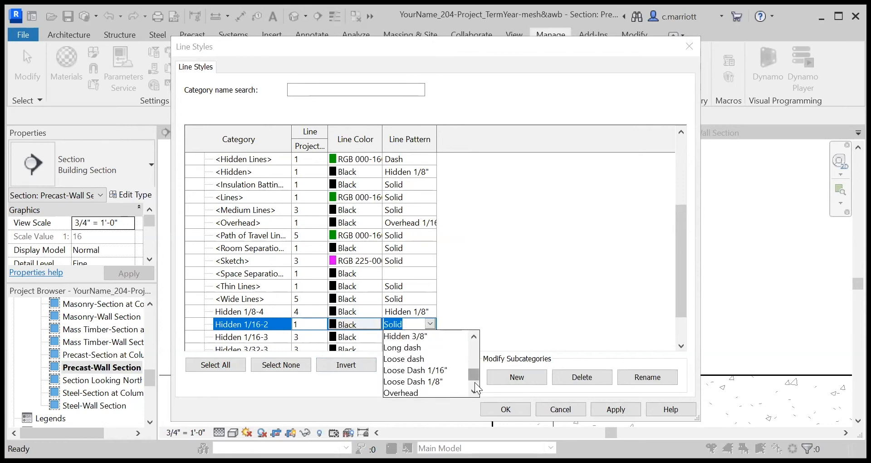
scroll(475, 382, "up", 3)
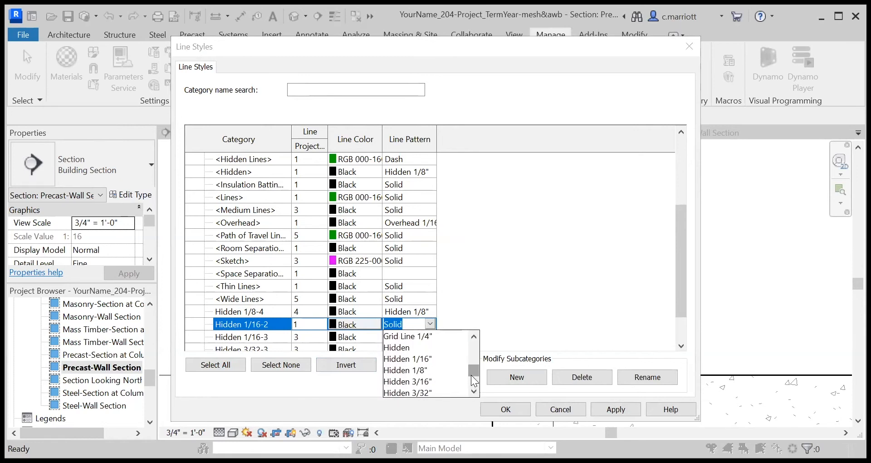
left_click(407, 359)
left_click(299, 323)
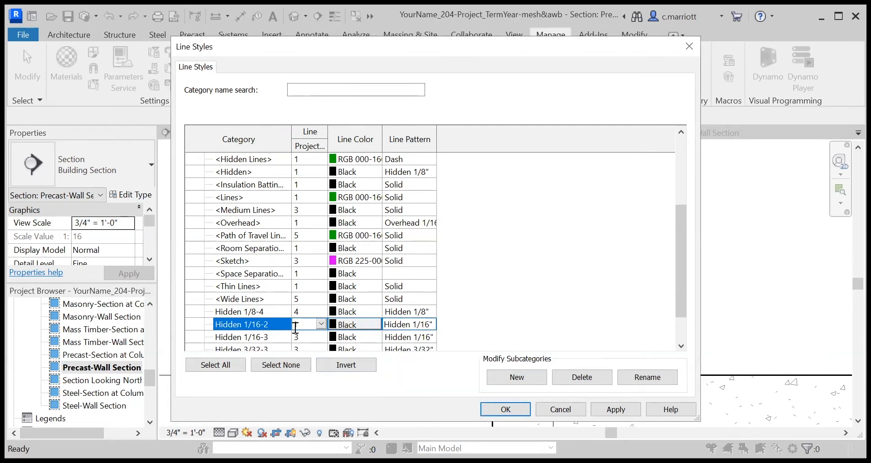
left_click(613, 409)
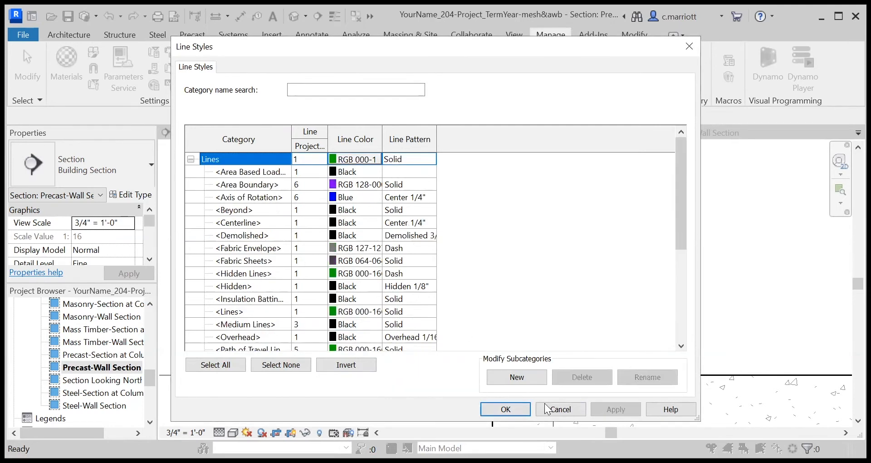
left_click(505, 409)
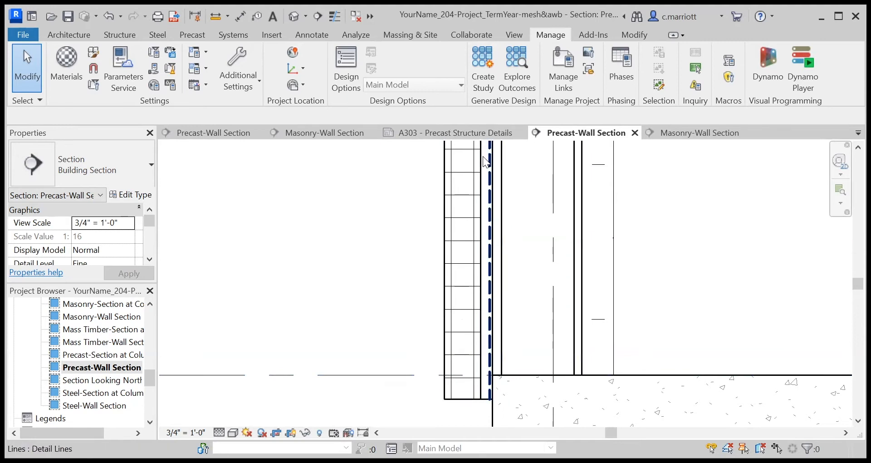
- Draw a vertical Hidden 1/16-2 detail line 24'-9.5" up the cladding's outer face from its bottom outer corner
left_click(312, 36)
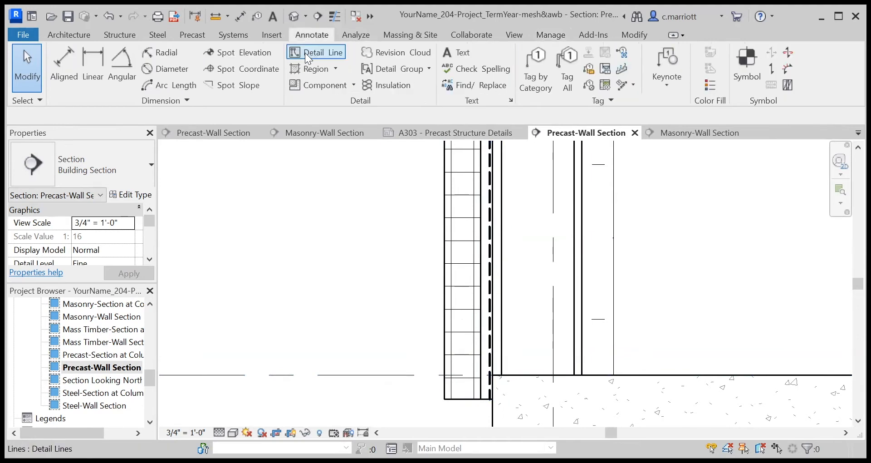
left_click(305, 52)
left_click(744, 79)
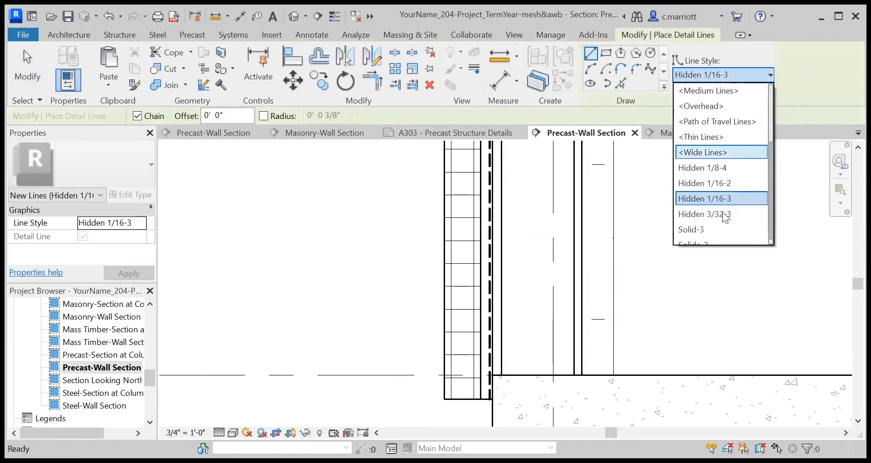
left_click(712, 184)
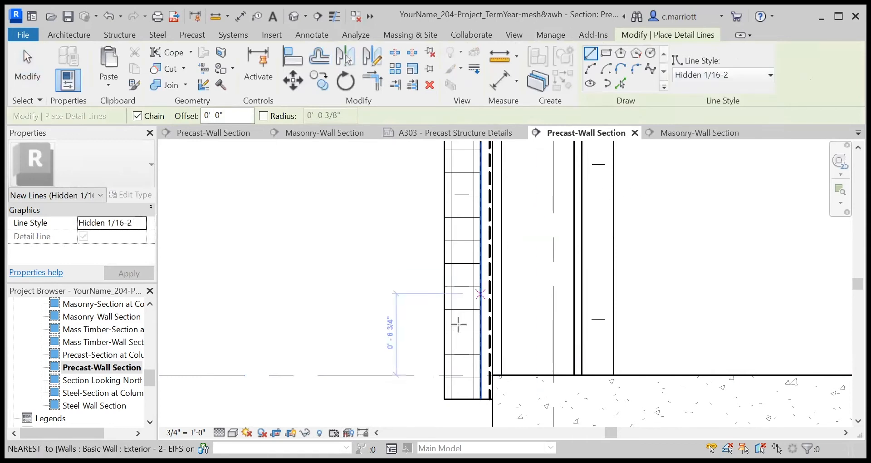
left_click(444, 399)
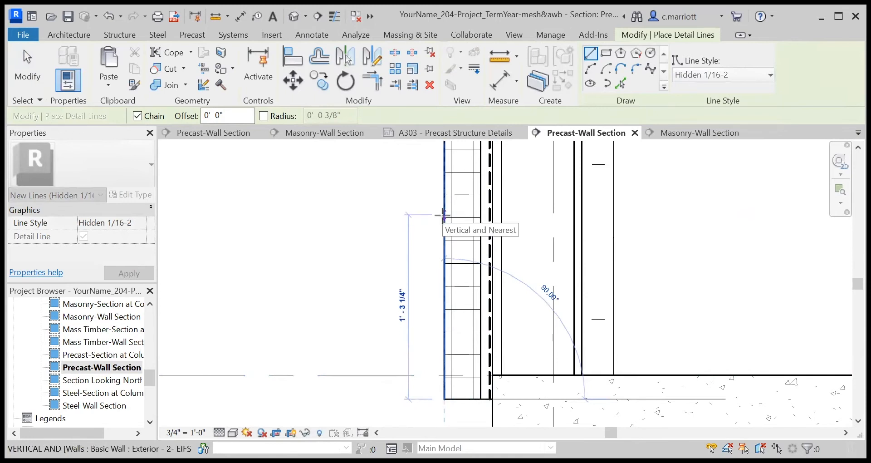
type("24'-9")
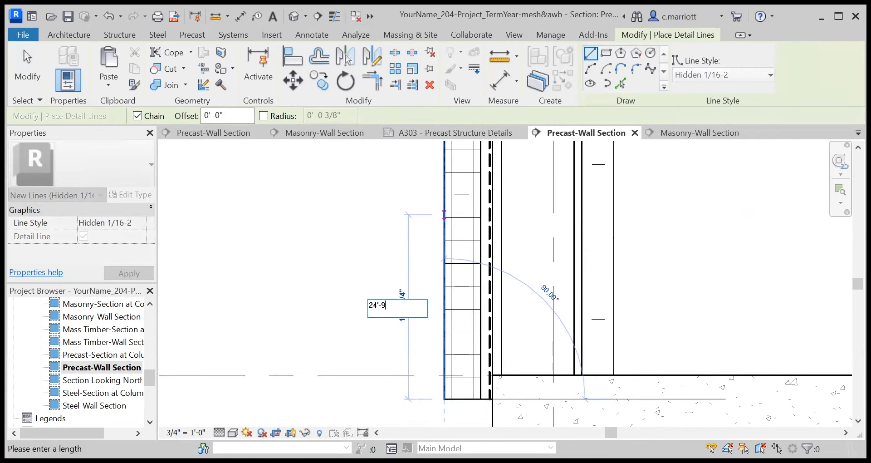
type(".5\"")
key("Return")
key("Escape")
key("Escape")
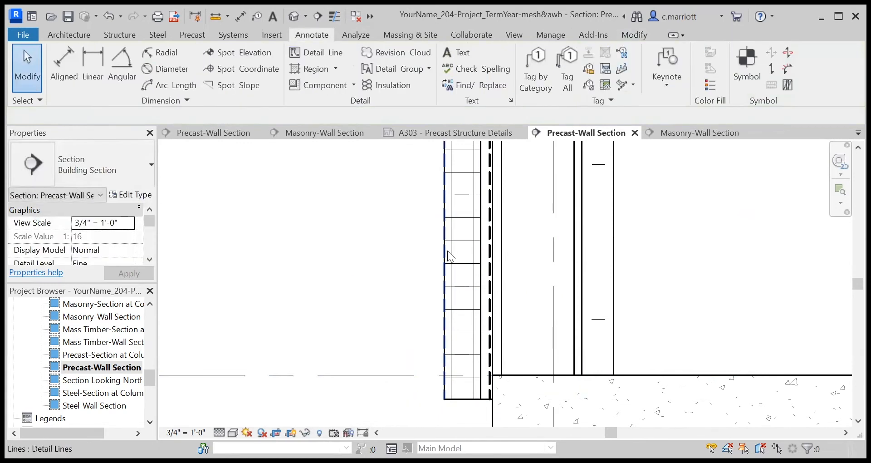
- Move the new vertical Hidden 1/16-2 line 0.25" horizontally inward from the cladding's outer face
left_click(446, 253)
left_click(293, 81)
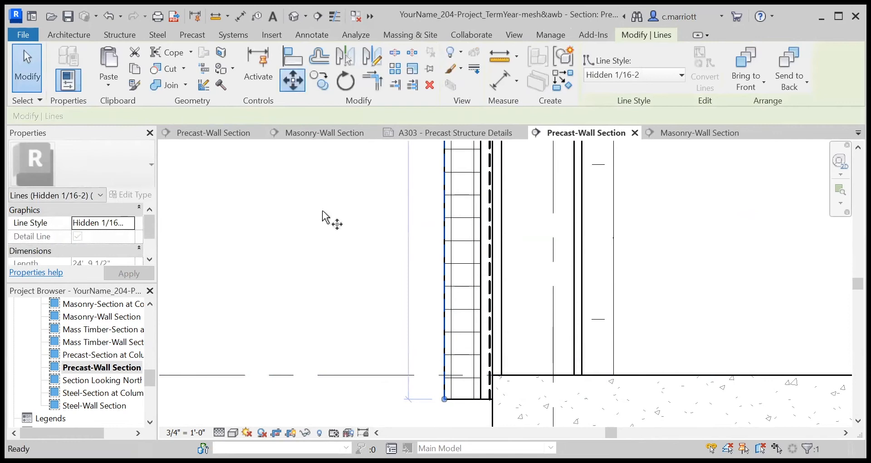
left_click(323, 214)
type(".")
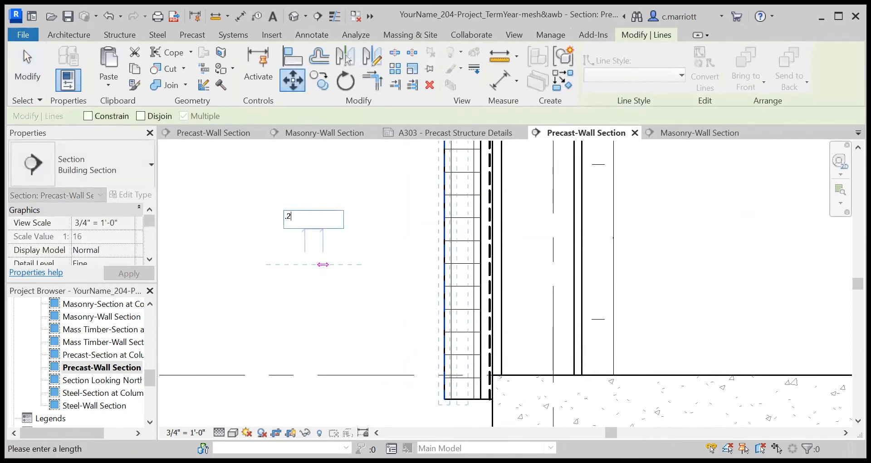
type("25\"")
key("Return")
key("Escape")
scroll(455, 400, "up", 3)
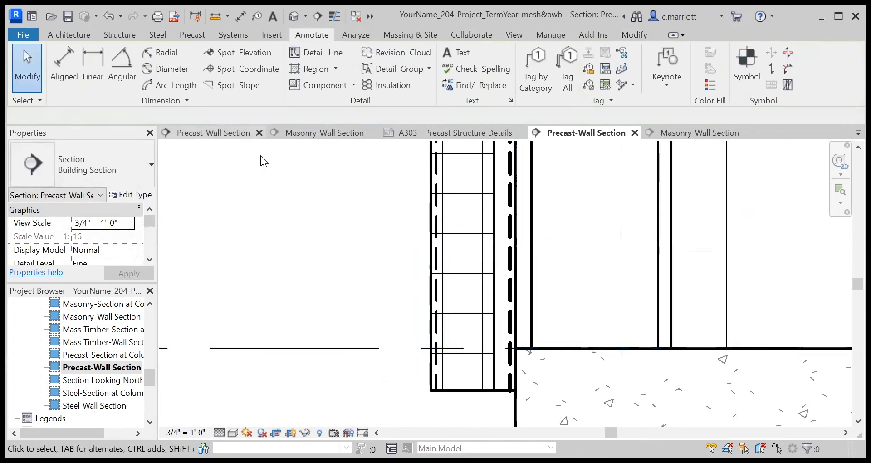
- Draw a horizontal Hidden 1/16-2 detail line along the cladding's base, from the vertical dashed line to the insulation's inner face
left_click(331, 55)
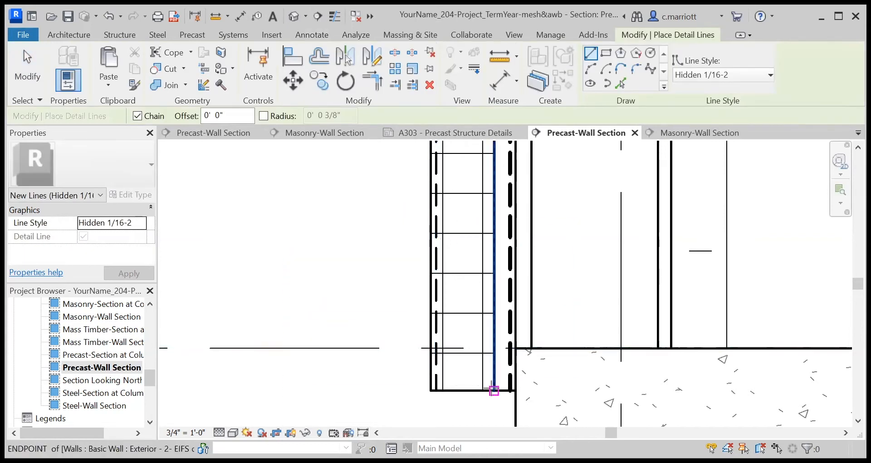
left_click(435, 391)
left_click(491, 391)
key("Escape")
key("Escape")
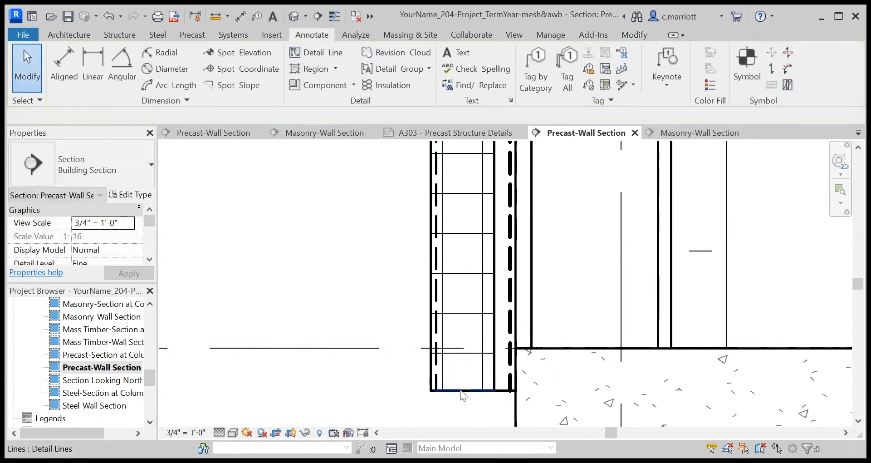
- Move the horizontal dashed line 0.25" up from the cladding's base
left_click(460, 389)
key("m")
key("v")
left_click(309, 242)
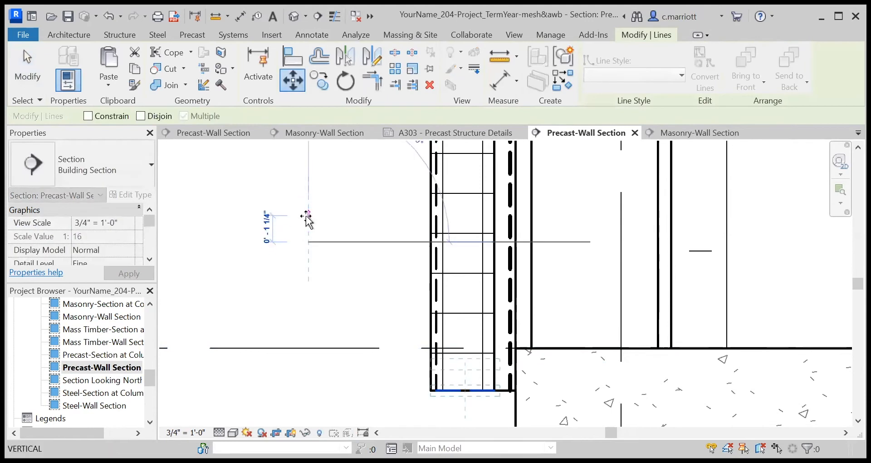
type(".25\"")
key("Return")
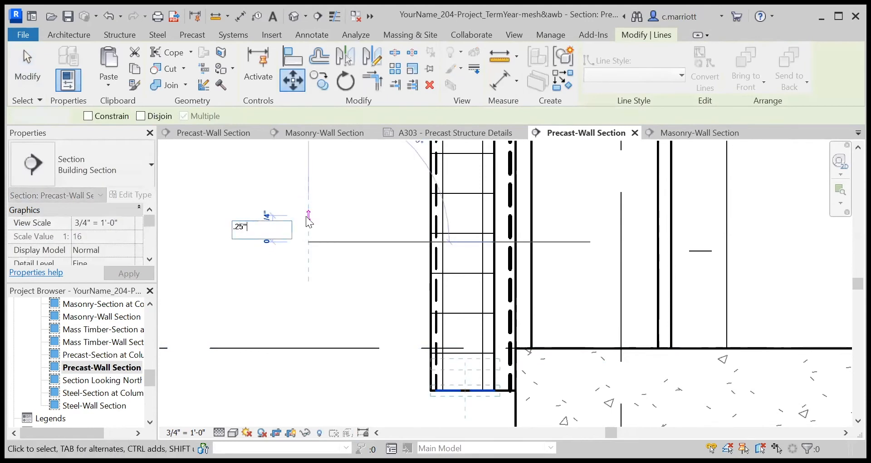
key("Escape")
scroll(439, 394, "up", 1)
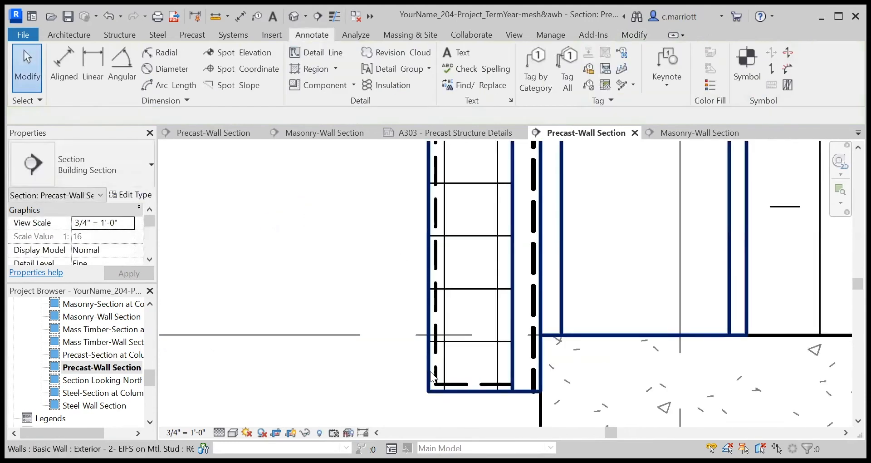
- Draw a 4" vertical Hidden 1/16-2 detail line up the insulation's inner face from the inner end of the horizontal dashed line
scroll(504, 388, "down", 1)
key("l")
key("i")
left_click(449, 313)
left_click(302, 53)
left_click(507, 380)
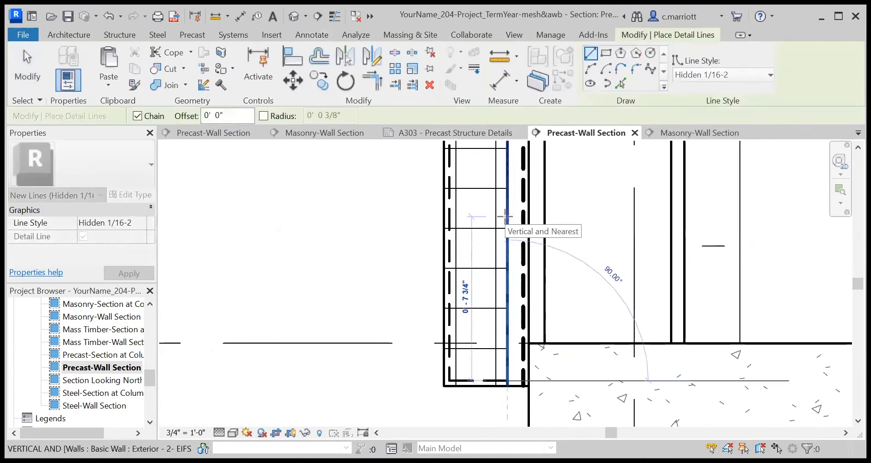
type("4\"")
key("Return")
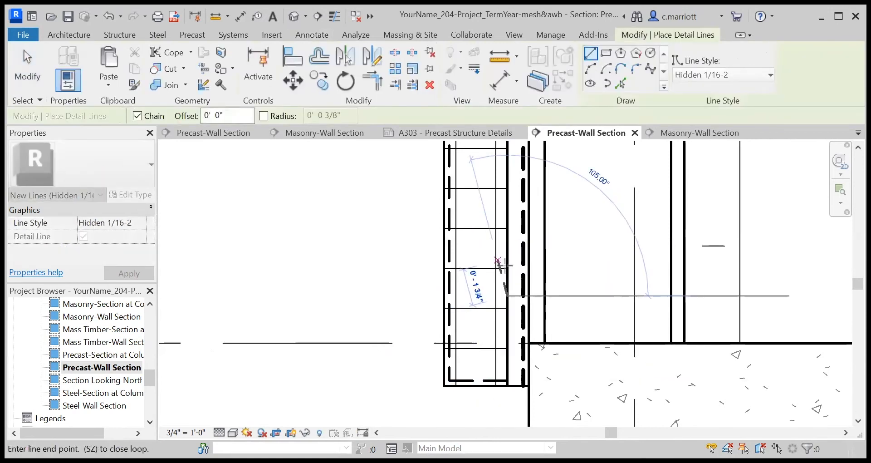
key("Escape")
key("Escape")
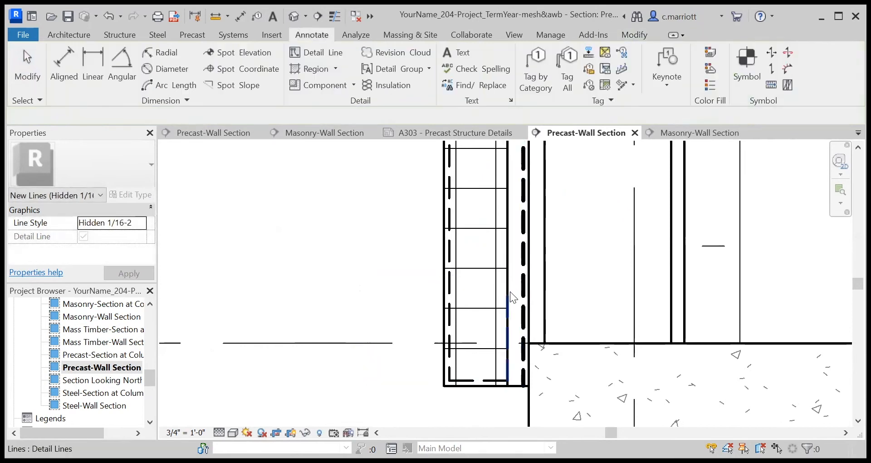
- Move the 4" vertical dashed line 0.25" horizontally left into the insulation to form the mesh's return leg
left_click(508, 300)
key("m")
key("v")
left_click(347, 250)
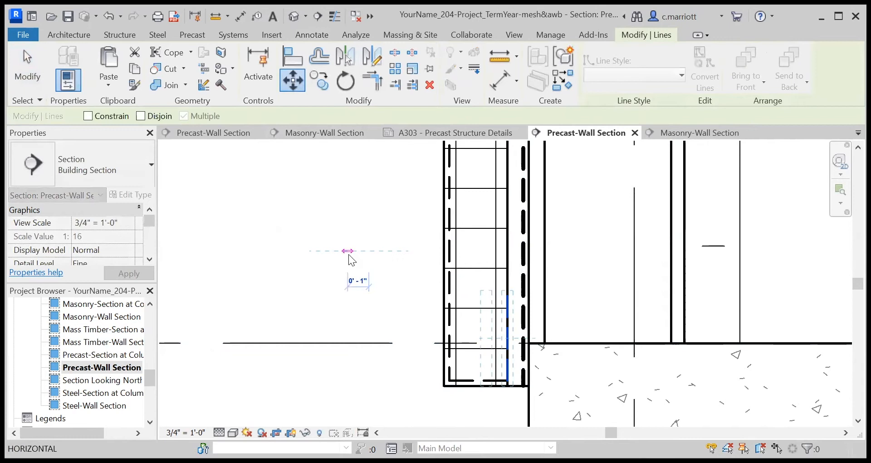
type(".25")
key("Return")
key("Escape")
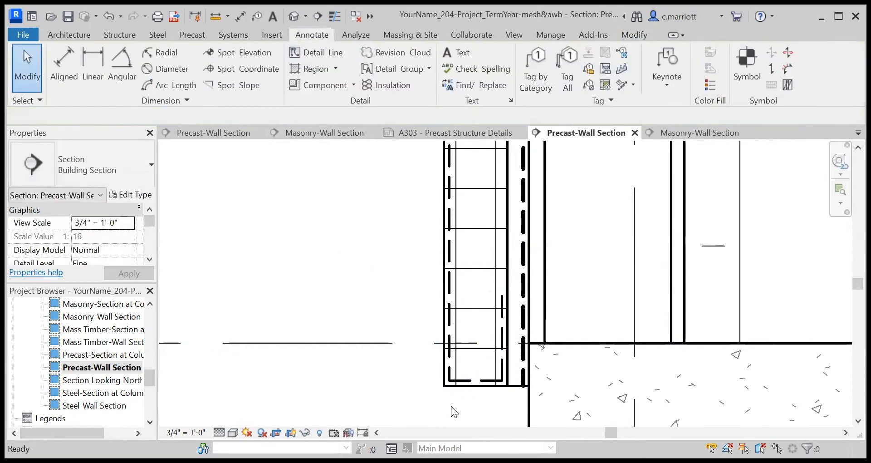
scroll(420, 321, "down", 2)
middle_click_drag(407, 273, 343, 302)
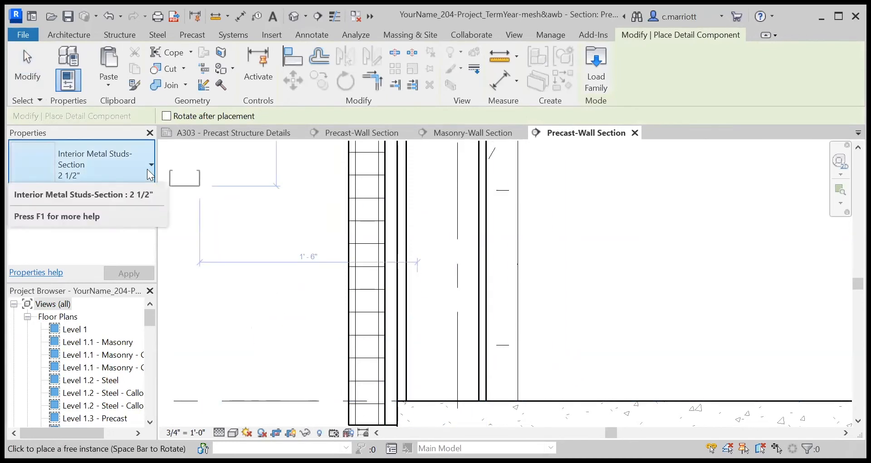
- Place a Channel Studs-Section 6" detail component on the slab at the base of the wall's stud cavity
left_click(146, 170)
left_click_drag(280, 326, 272, 283)
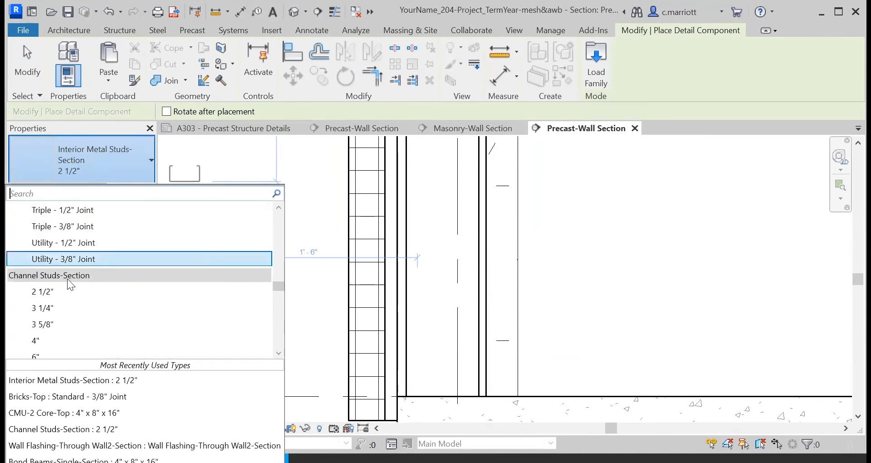
scroll(49, 335, "down", 1)
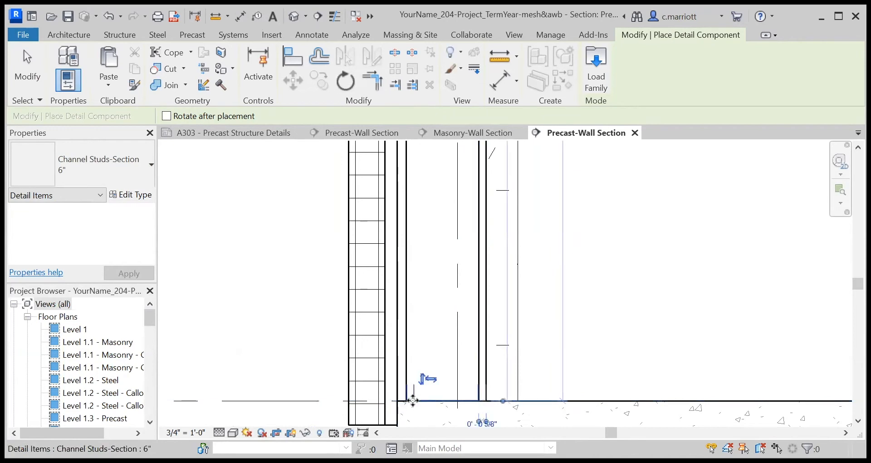
left_click(407, 401)
key("Escape")
- Move the 6" channel at the base of the stud cavity 0.25" straight up from the slab
scroll(405, 390, "up", 3)
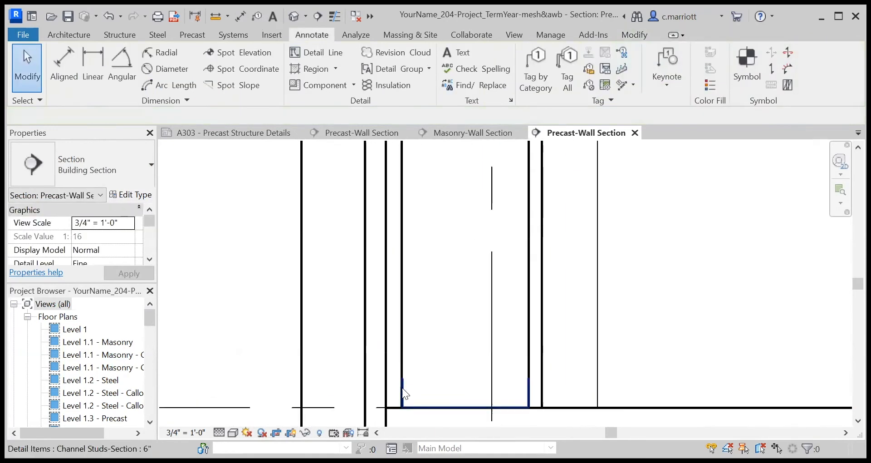
left_click(401, 386)
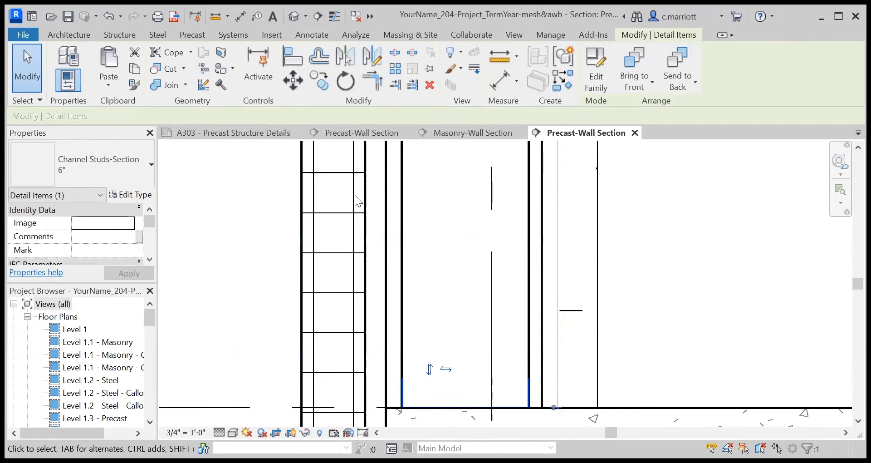
key("m")
key("v")
left_click(249, 313)
type(".")
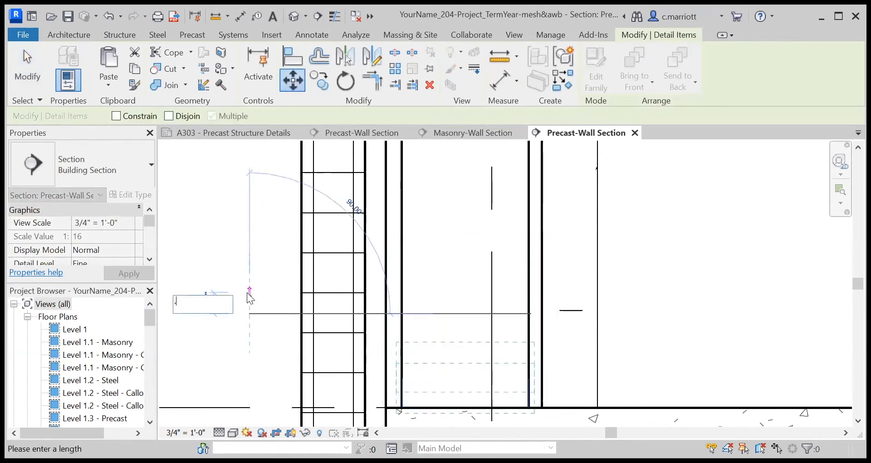
type("25")
key("Return")
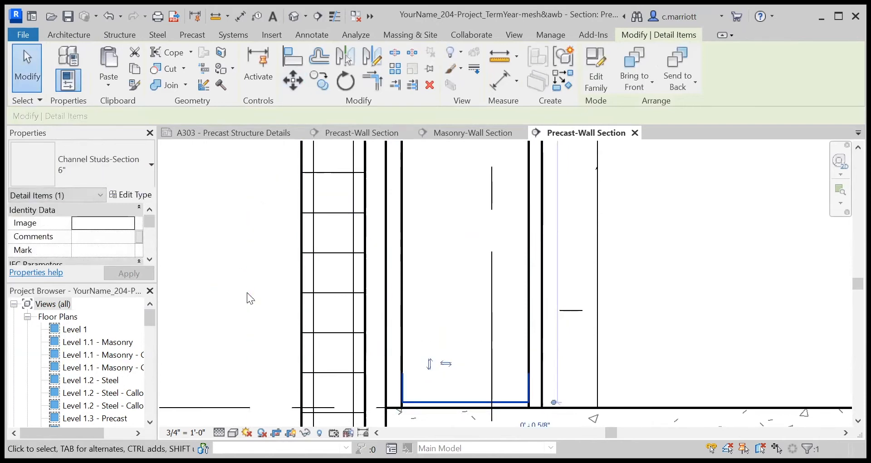
key("Escape")
- Place another Channel Studs-Section 6" detail component in the open area beneath the upper hollow-core floor slab
scroll(388, 345, "down", 5)
middle_click_drag(355, 263, 333, 459)
middle_click_drag(320, 241, 328, 444)
middle_click_drag(320, 271, 313, 459)
middle_click_drag(320, 254, 307, 459)
middle_click_drag(296, 146, 270, 286)
scroll(355, 315, "up", 9)
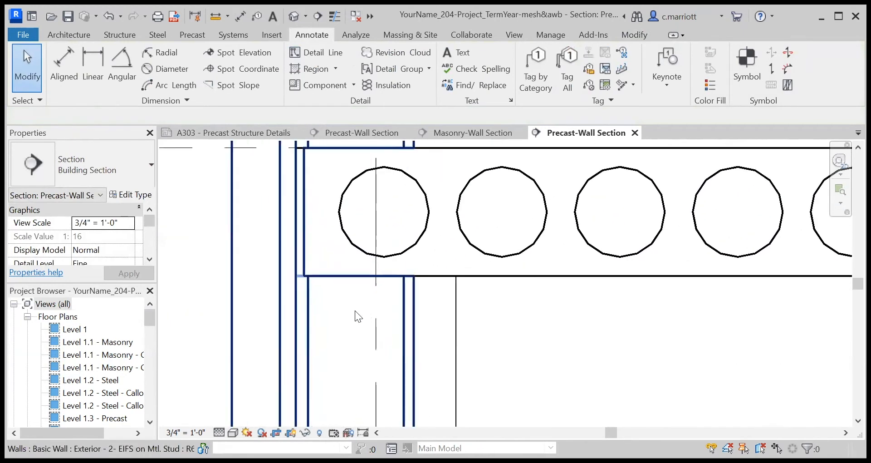
scroll(320, 294, "up", 1)
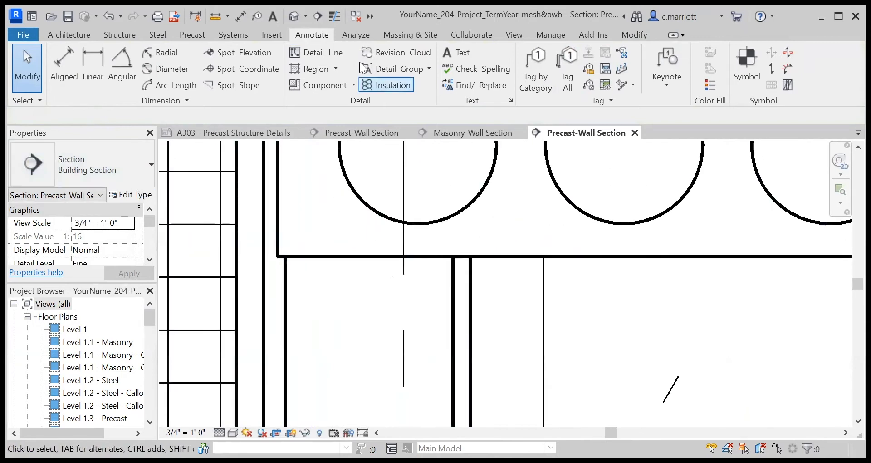
left_click(327, 85)
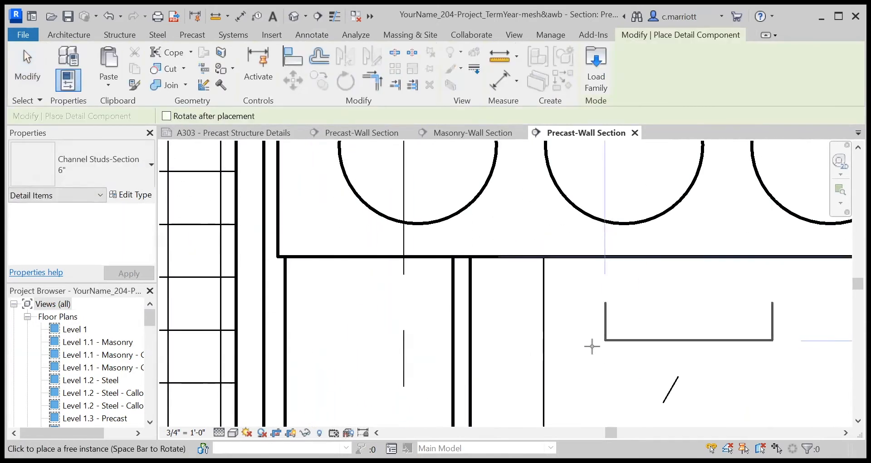
key("Escape")
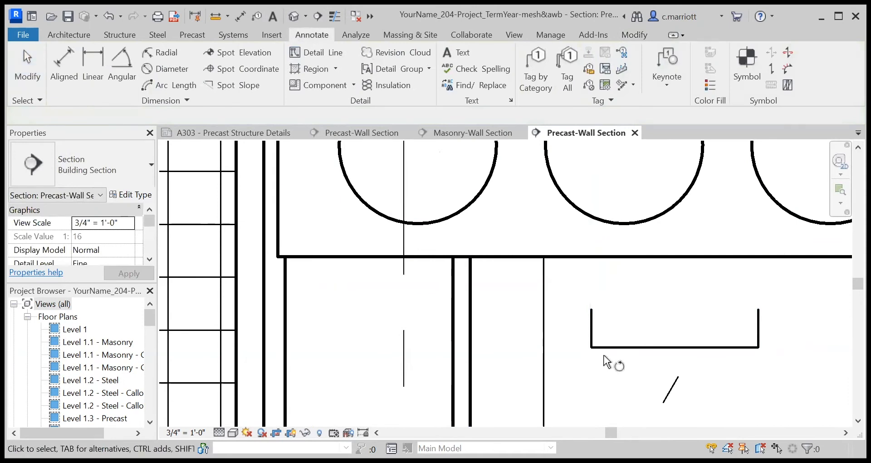
- Rotate the loose 6" channel beneath the floor slab 180° so its legs point down
left_click(591, 350)
key("r")
key("o")
left_click(591, 349)
key("Escape")
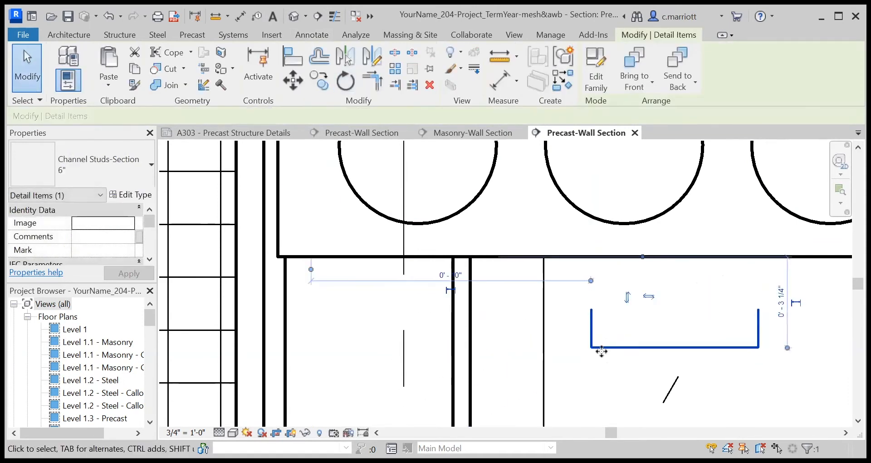
left_click(346, 81)
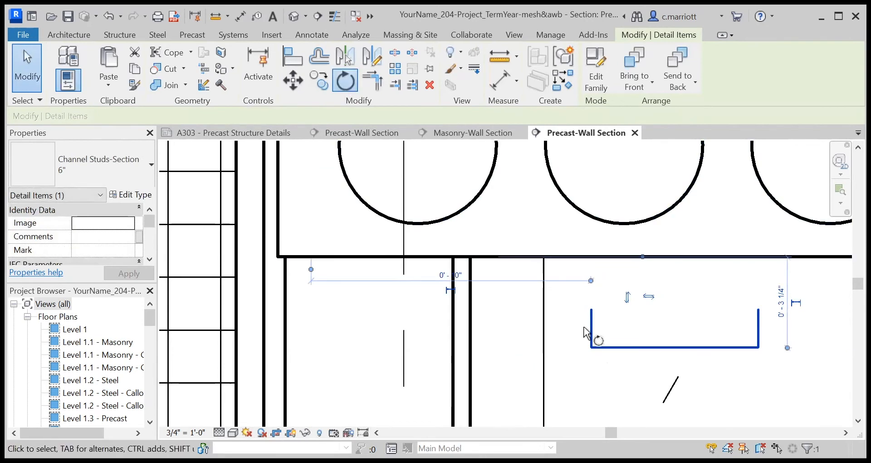
left_click(570, 328)
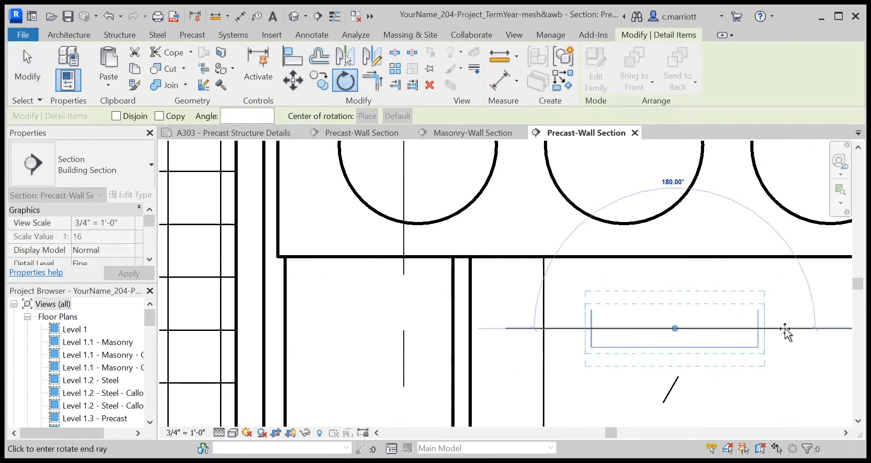
left_click(785, 332)
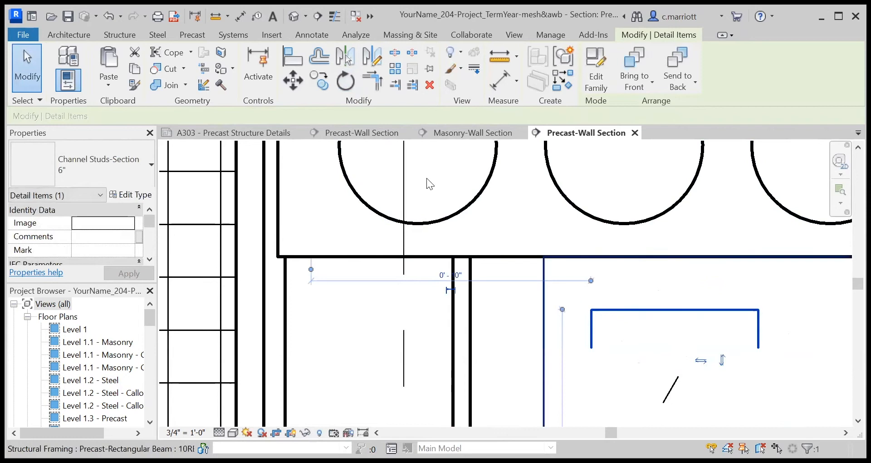
- Move the rotated channel by its upper outer corner to the top of the stud cavity, against the floor slab's underside
left_click(293, 81)
left_click(592, 311)
left_click(278, 256)
key("Escape")
- Move the channel at the top of the stud cavity 0.25" straight down from the slab's underside
left_click(453, 273)
left_click(293, 81)
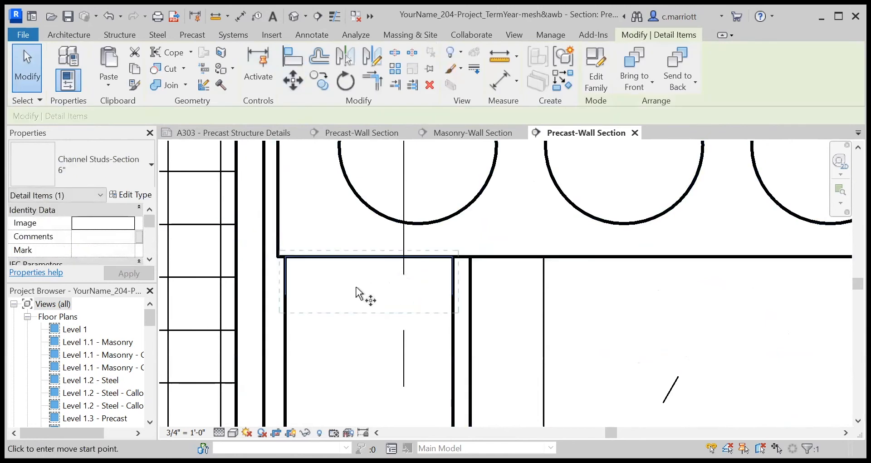
left_click(326, 351)
type(".")
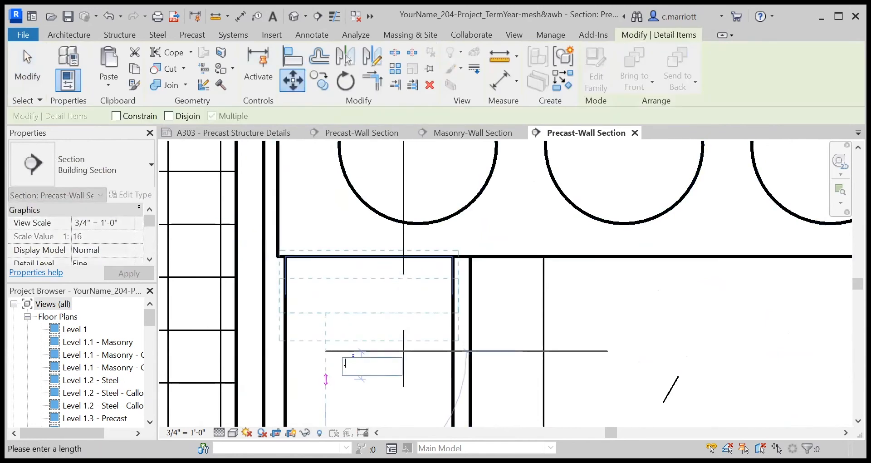
type("25\"")
key("Return")
key("Escape")
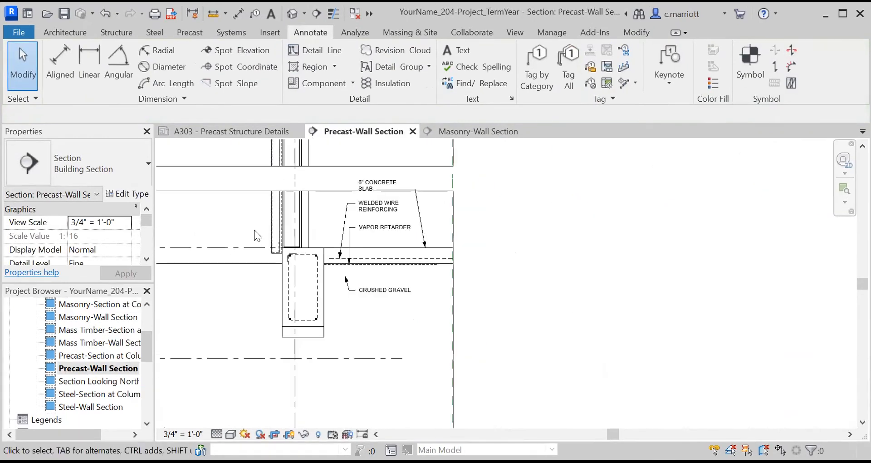
- Examine the wall at the hollow-core floor, then switch to the browser to study the AT E1.04B floor line deflection slip joint detail
middle_click_drag(266, 146, 356, 315)
scroll(402, 250, "up", 2)
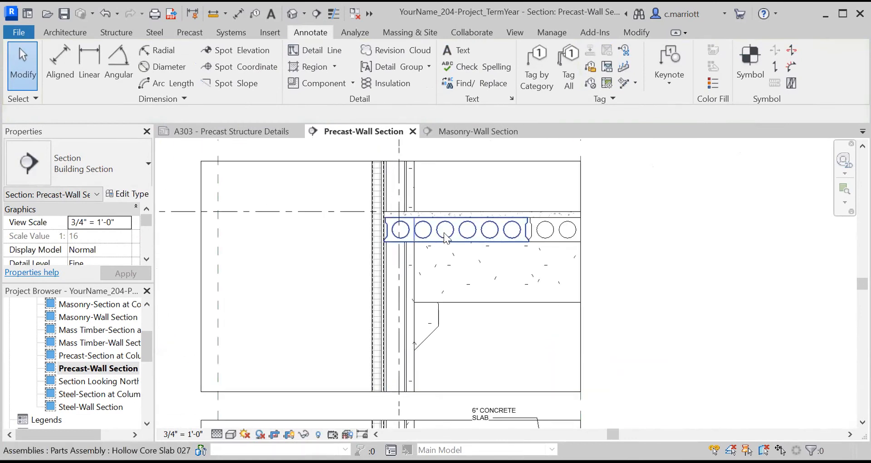
scroll(402, 250, "up", 2)
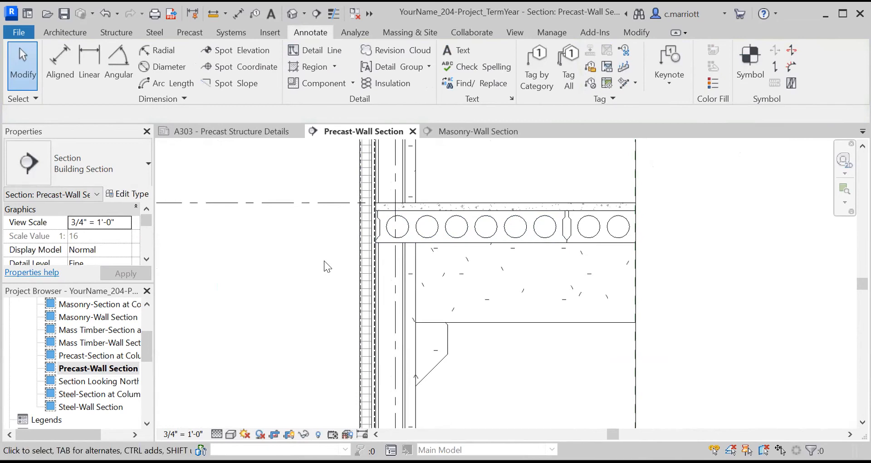
scroll(325, 255, "up", 2)
middle_click_drag(325, 255, 295, 270)
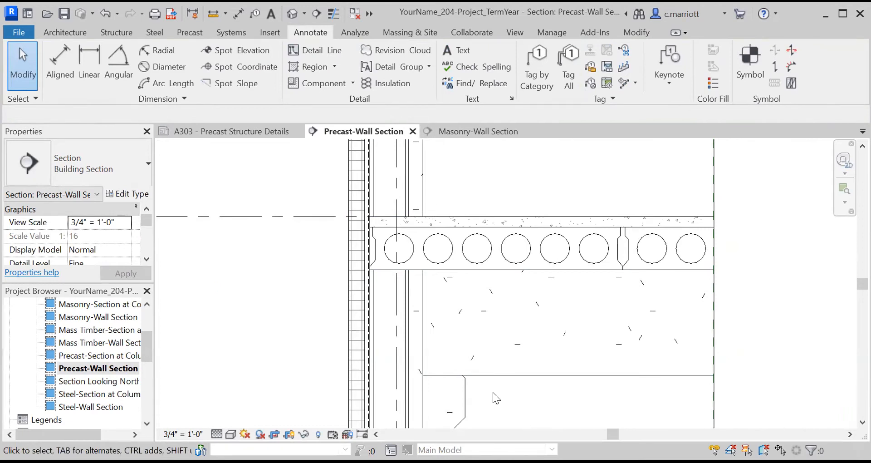
key("alt+Tab")
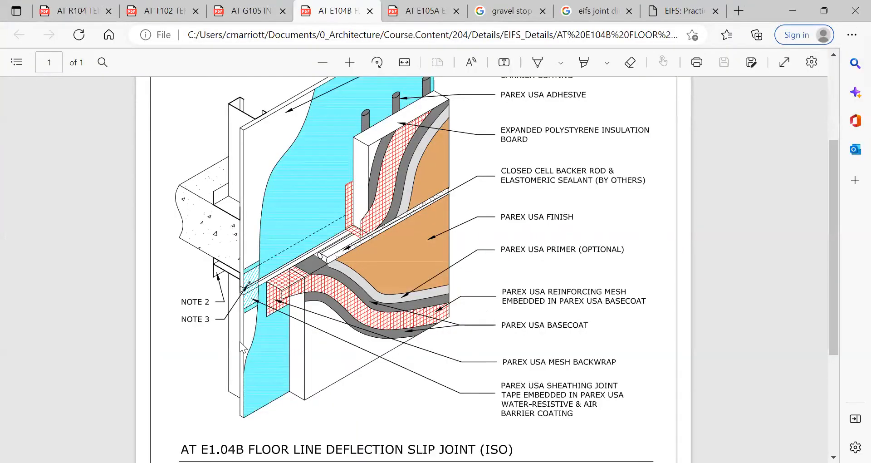
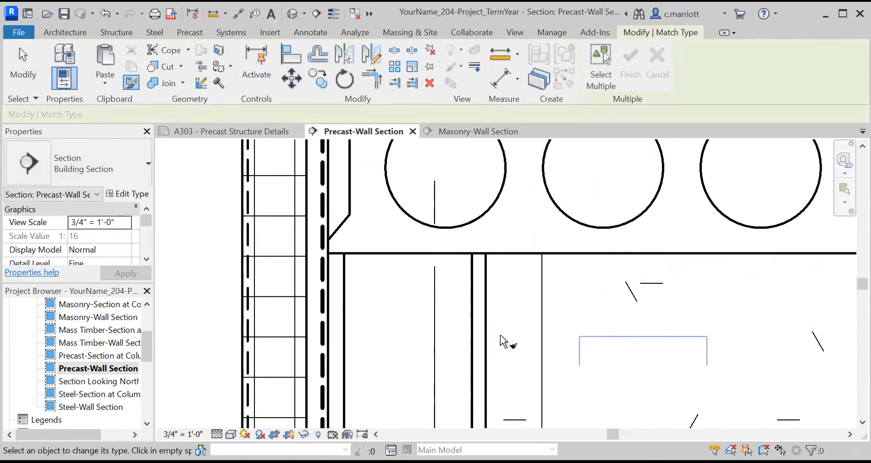
key("Escape")
left_click(579, 349)
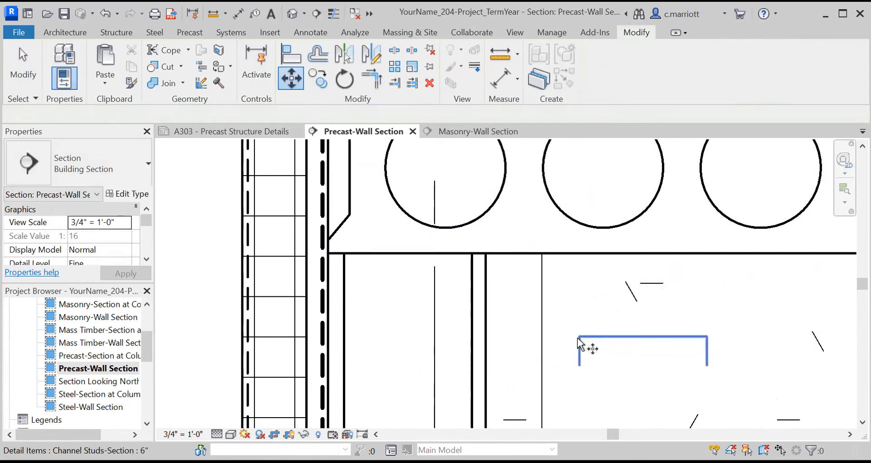
left_click(581, 345)
left_click(579, 337)
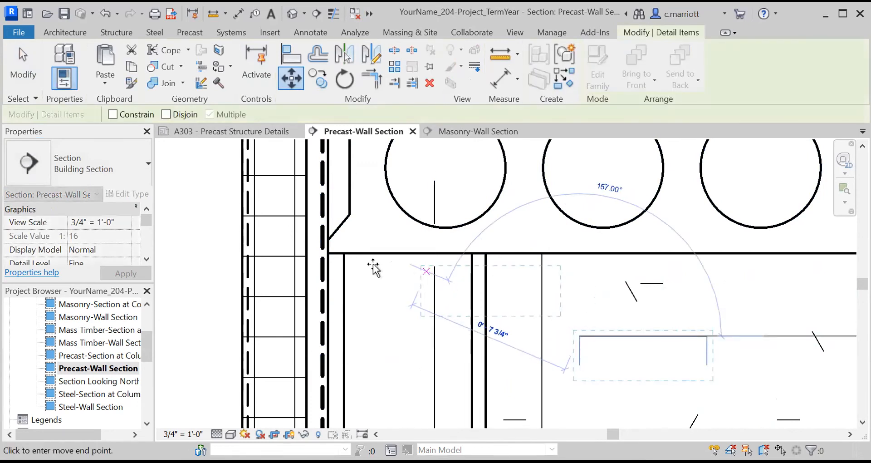
key("Escape")
key("Escape")
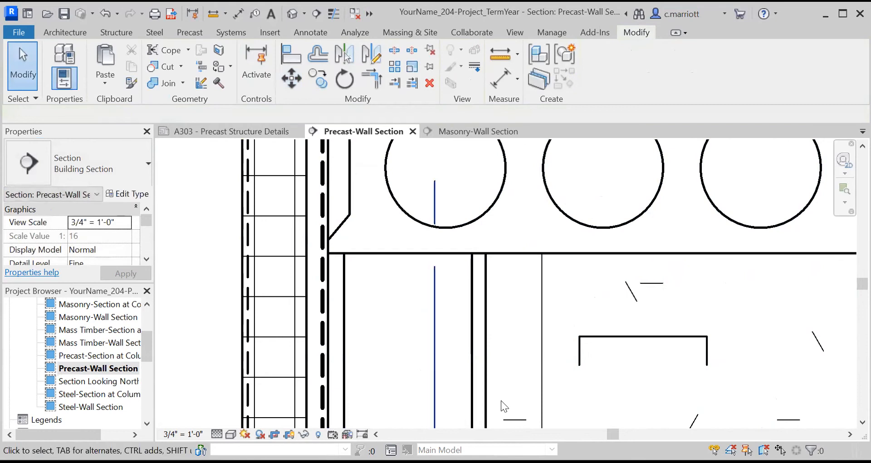
- Move the loose 6" channel to the top of the stud cavity, against the underside of the hollow-core slab
left_click(589, 336)
left_click(284, 84)
left_click(579, 337)
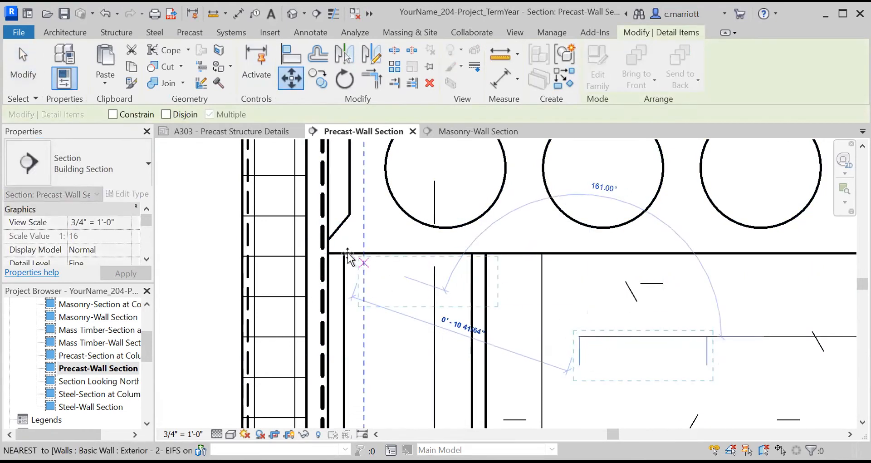
left_click(338, 254)
left_click(399, 328)
left_click(389, 256)
key("Escape")
- Move the 6" channel under the hollow-core slab 0.25" vertically down
scroll(355, 300, "up", 3)
left_click(349, 265)
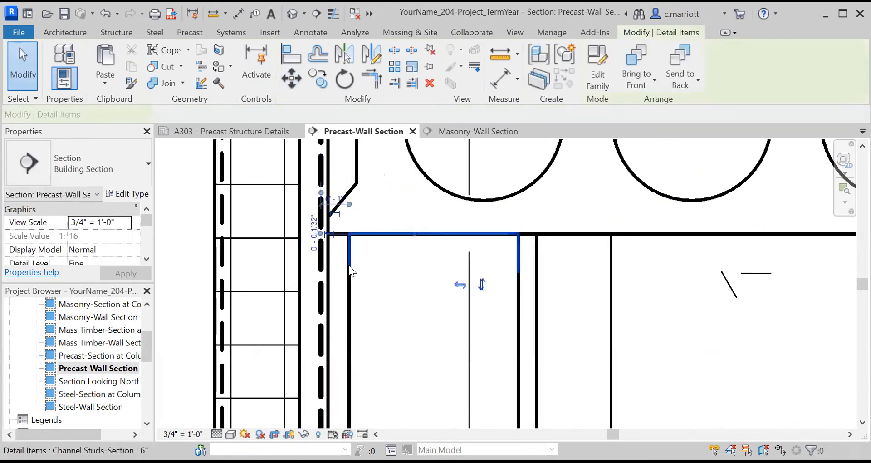
left_click(291, 78)
left_click(642, 285)
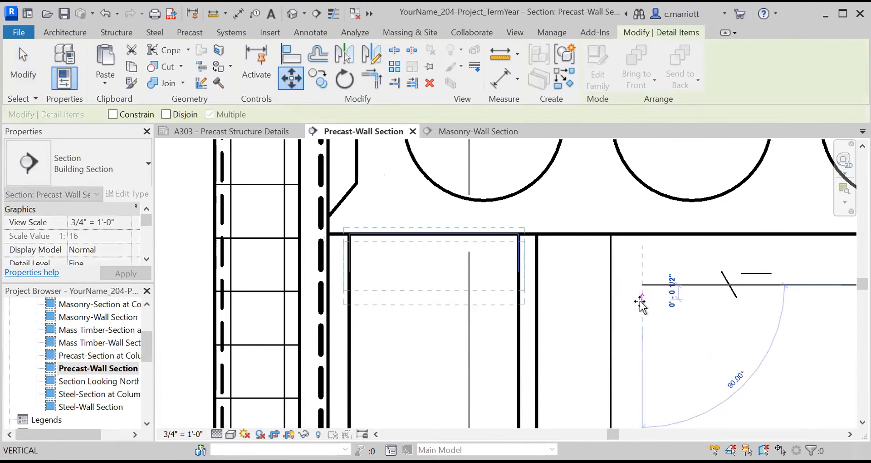
type(".25\"")
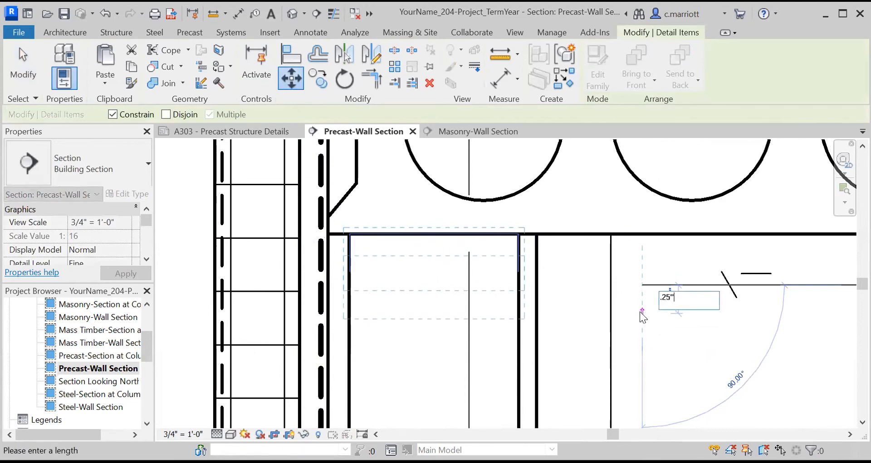
key("Return")
key("Escape")
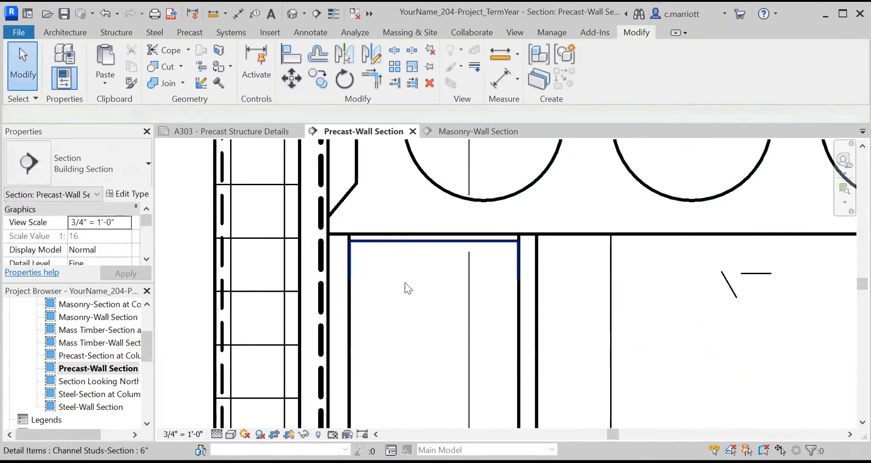
left_click(394, 242)
key("Escape")
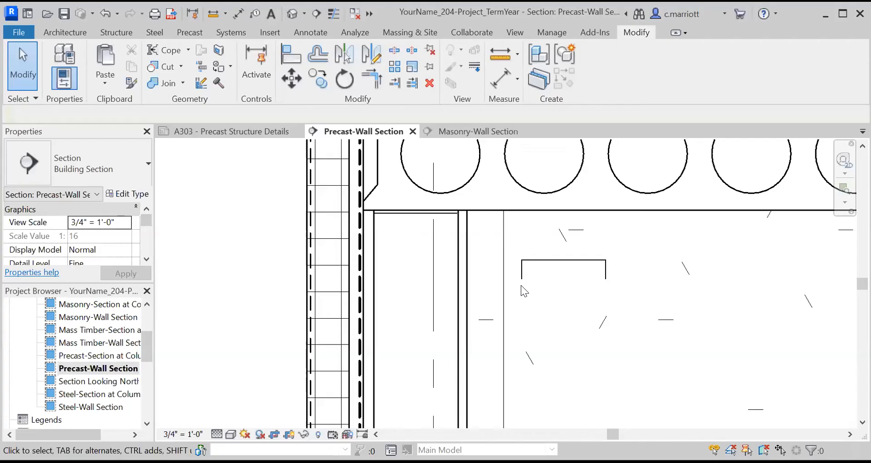
- Measure the flange depth of the loose 6" channel to the right of the wall
scroll(521, 285, "up", 2)
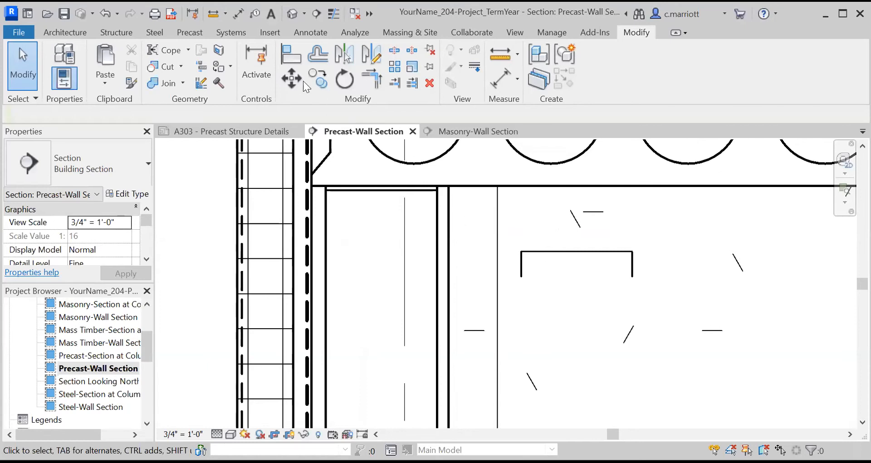
left_click(216, 17)
left_click(521, 251)
scroll(518, 276, "up", 1)
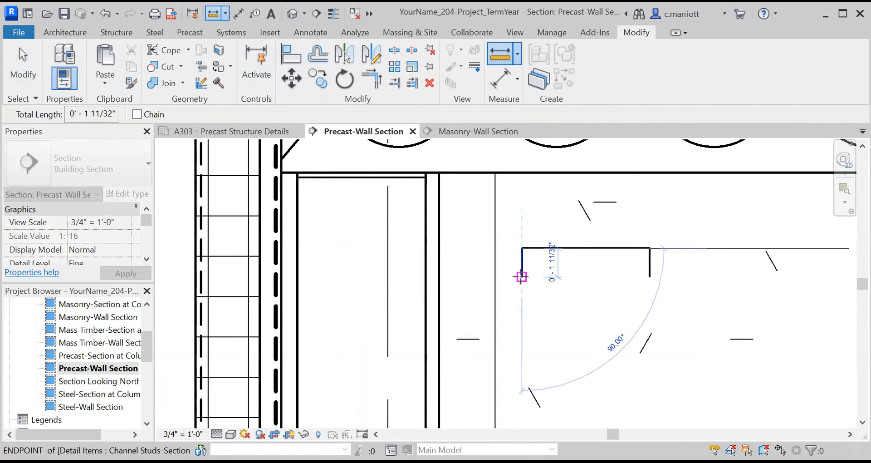
scroll(521, 277, "up", 3)
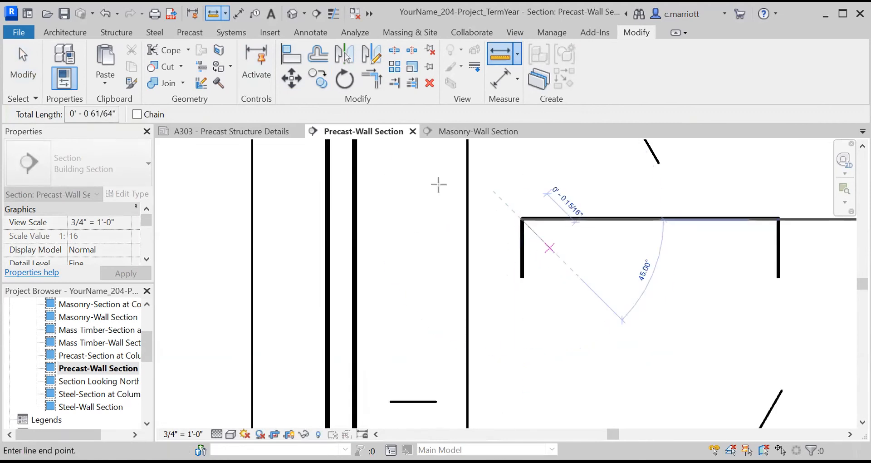
left_click(215, 15)
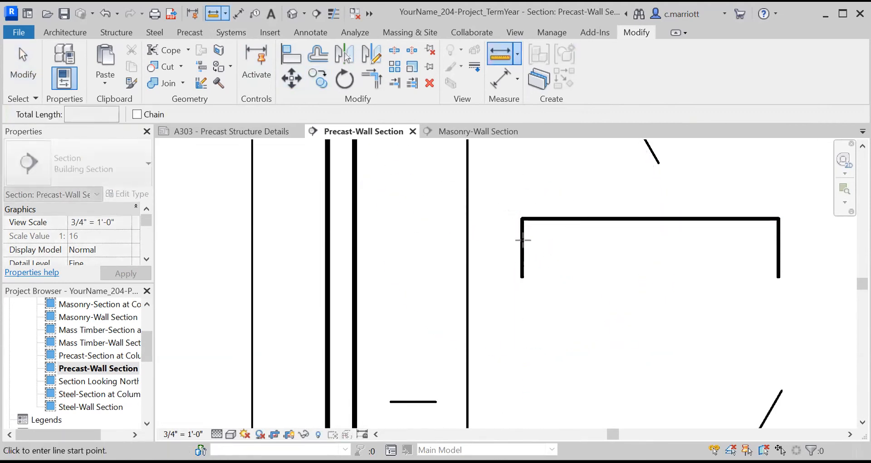
left_click(521, 218)
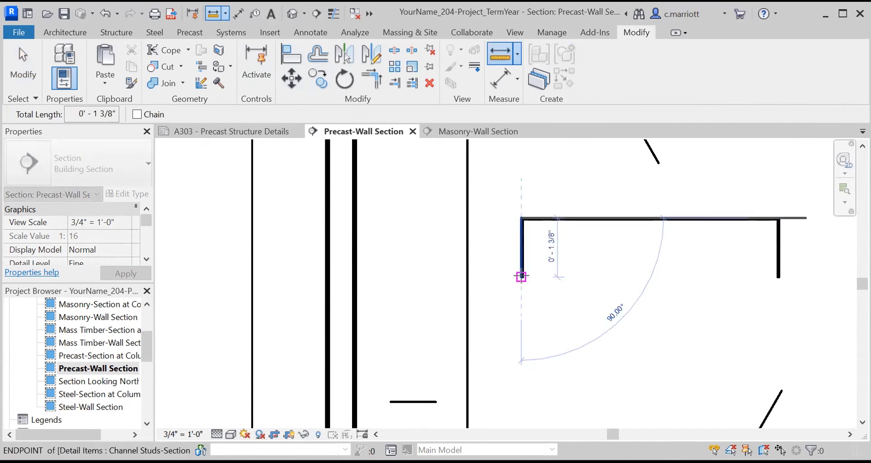
key("Escape")
key("Escape")
scroll(518, 248, "down", 3)
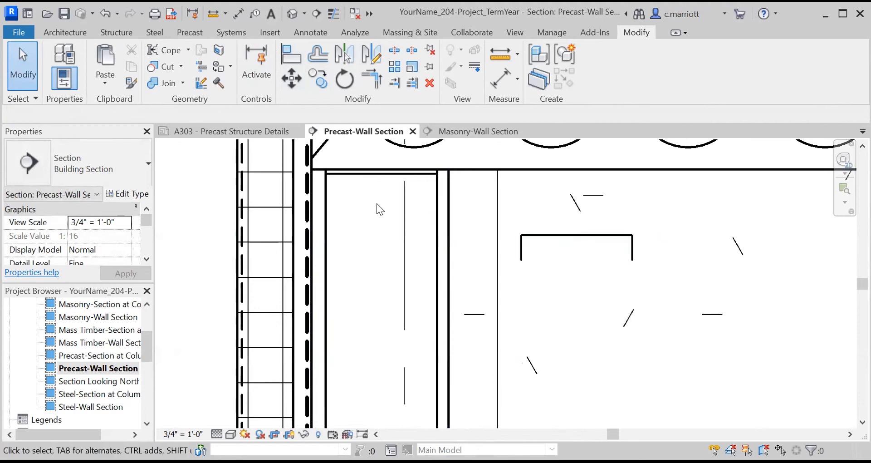
scroll(345, 186, "up", 3)
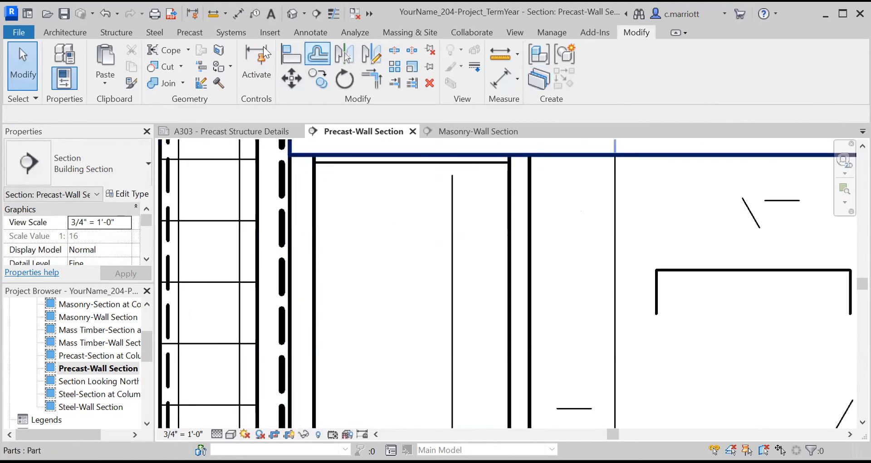
left_click(305, 34)
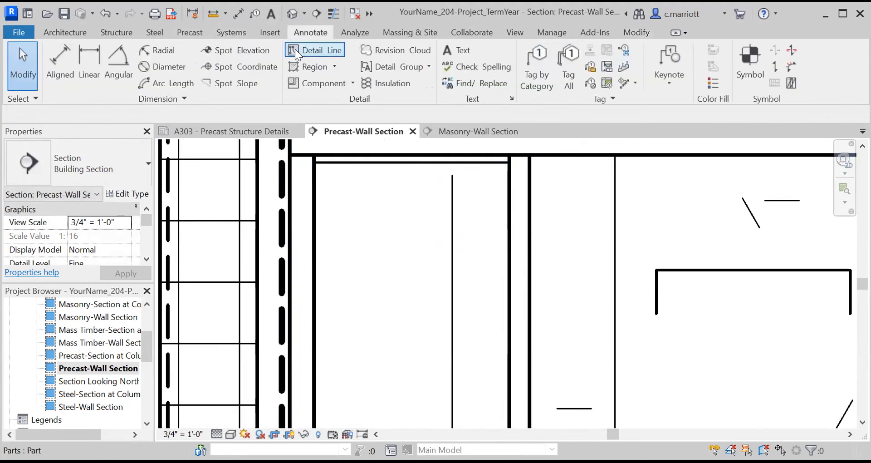
left_click(317, 49)
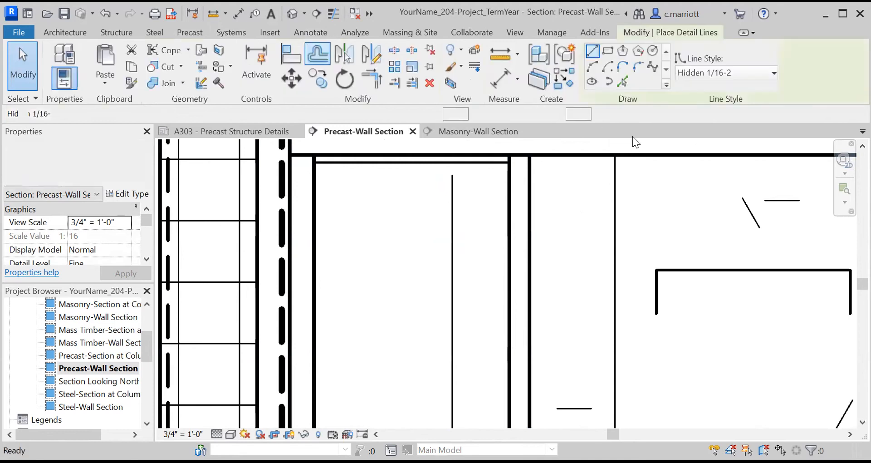
left_click(774, 74)
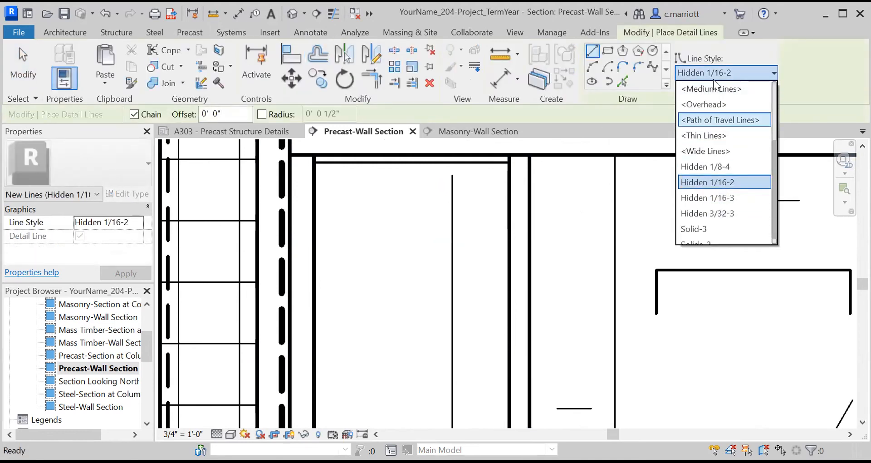
left_click(703, 88)
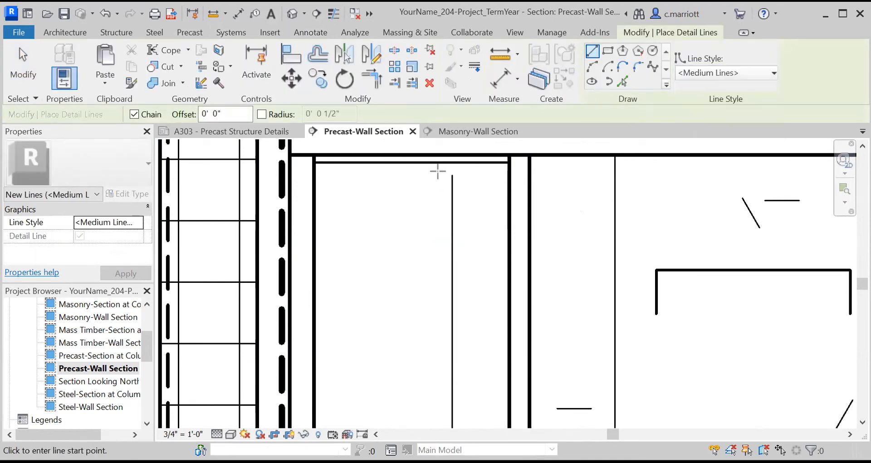
left_click(507, 163)
key("Escape")
key("Escape")
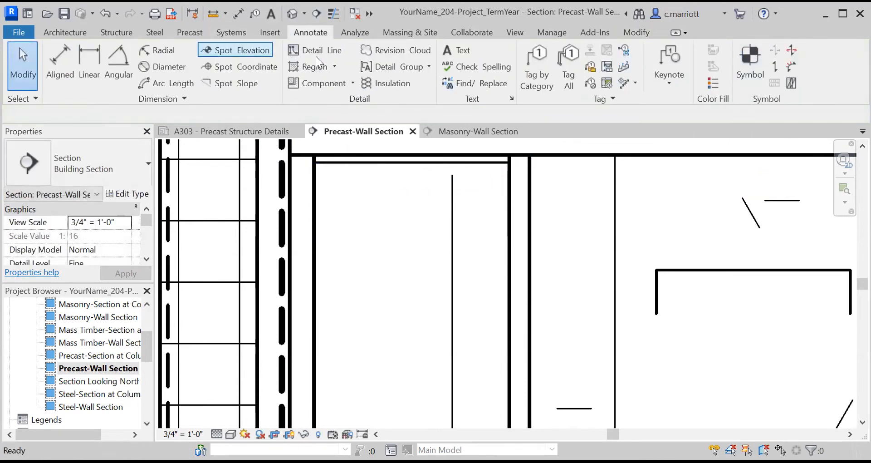
- Draw a <Thin Lines> detail line along the web of the channel under the slab, from its right flange to its left flange
left_click(316, 56)
left_click(767, 71)
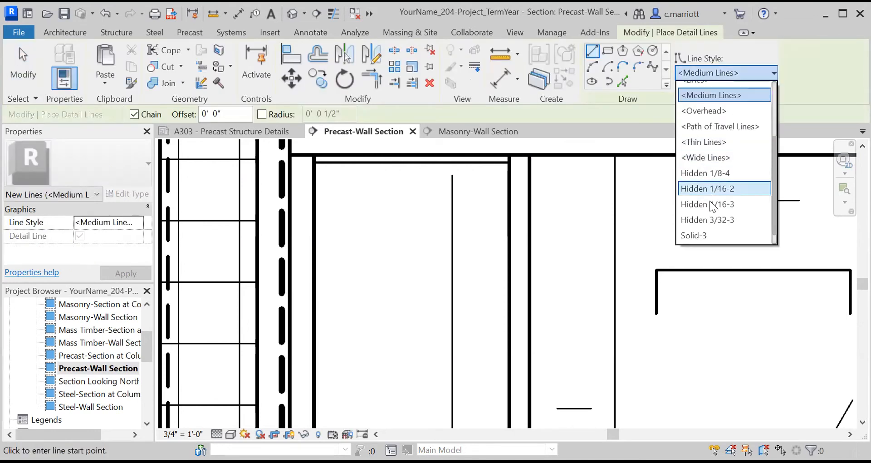
left_click(704, 142)
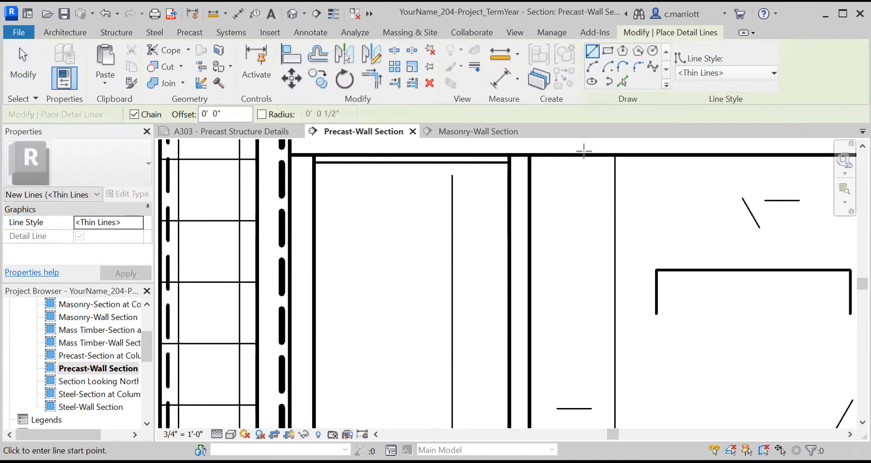
left_click(507, 162)
left_click(321, 162)
key("Escape")
key("Escape")
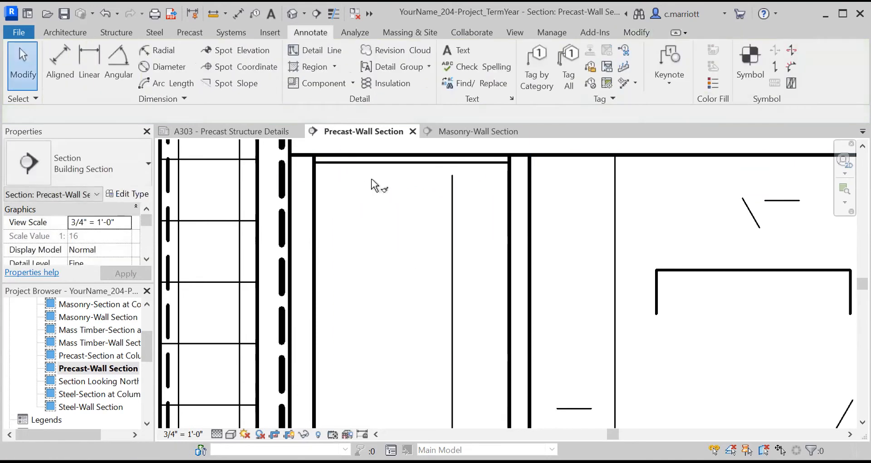
key("m")
key("a")
left_click(365, 163)
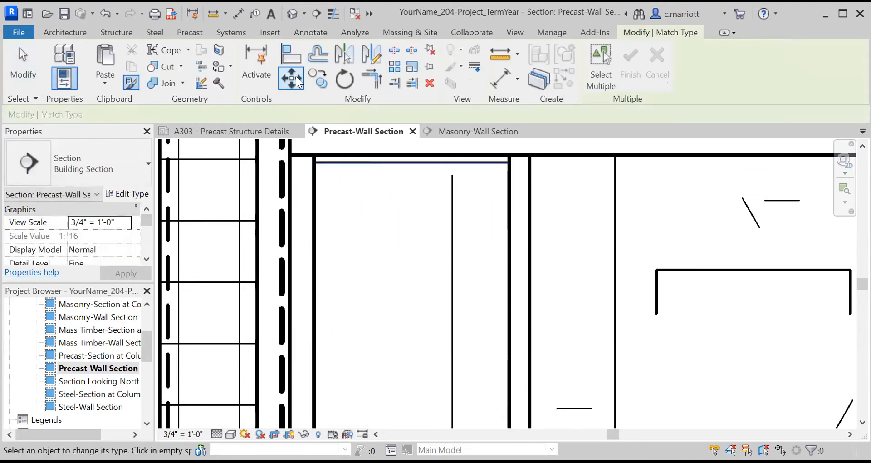
key("Escape")
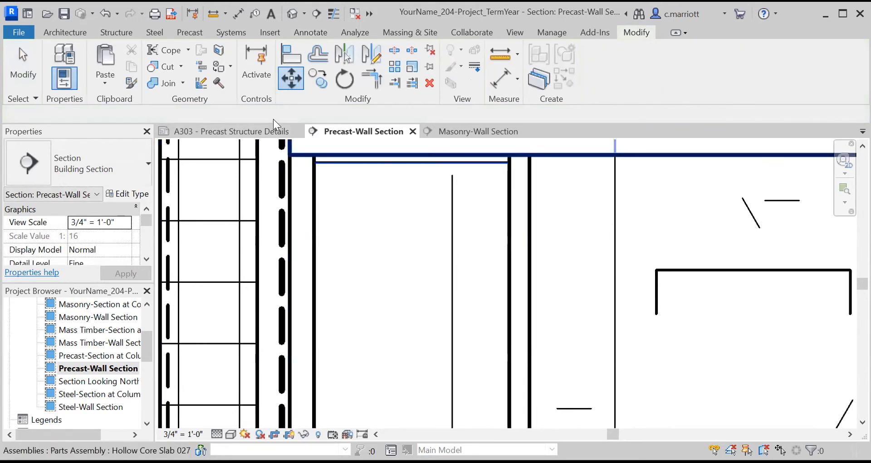
left_click(286, 79)
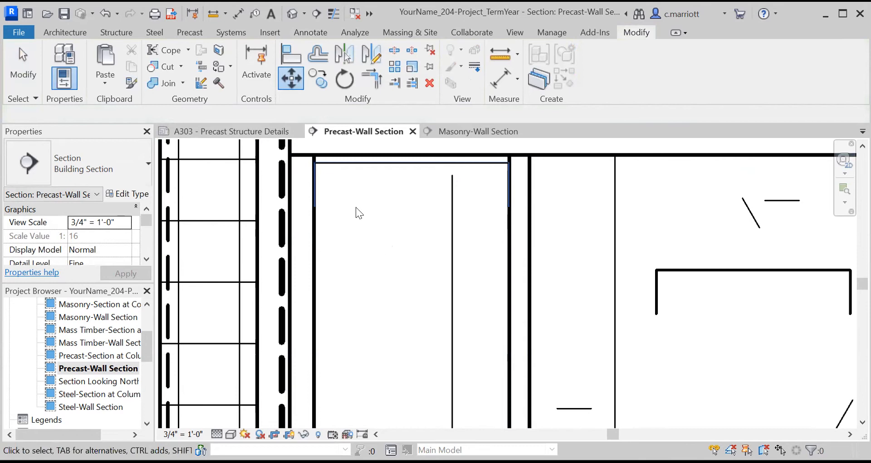
key("Escape")
- Move the thin detail line 0.25" vertically down from the channel's web
left_click(288, 81)
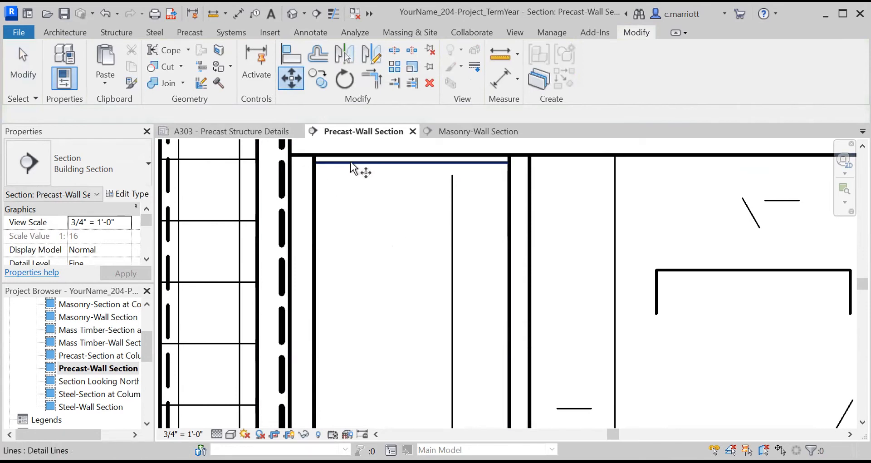
key("Return")
left_click(357, 197)
type(".25\"")
key("Return")
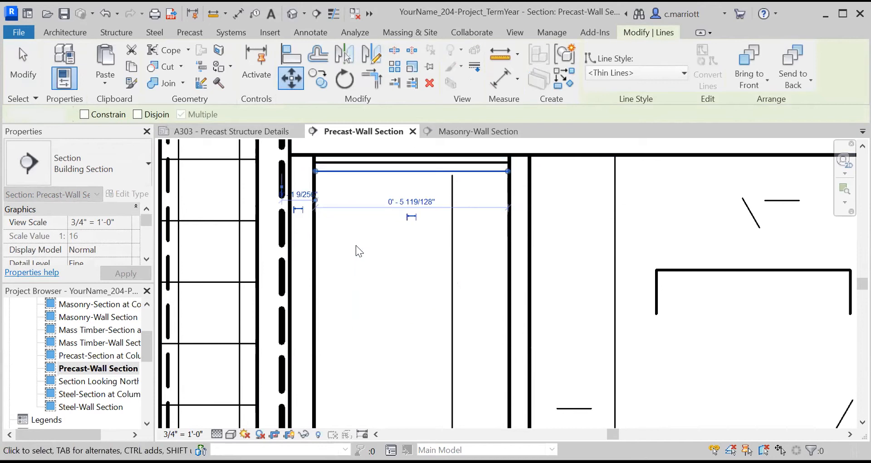
key("Escape")
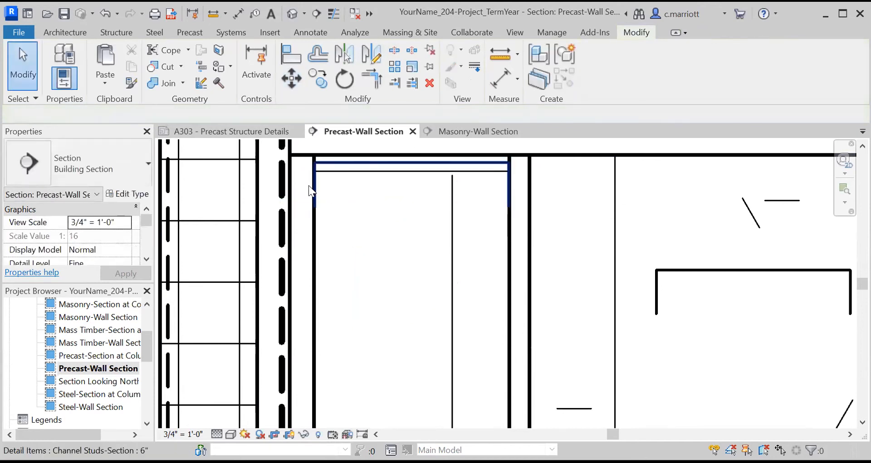
key("l")
key("i")
key("Escape")
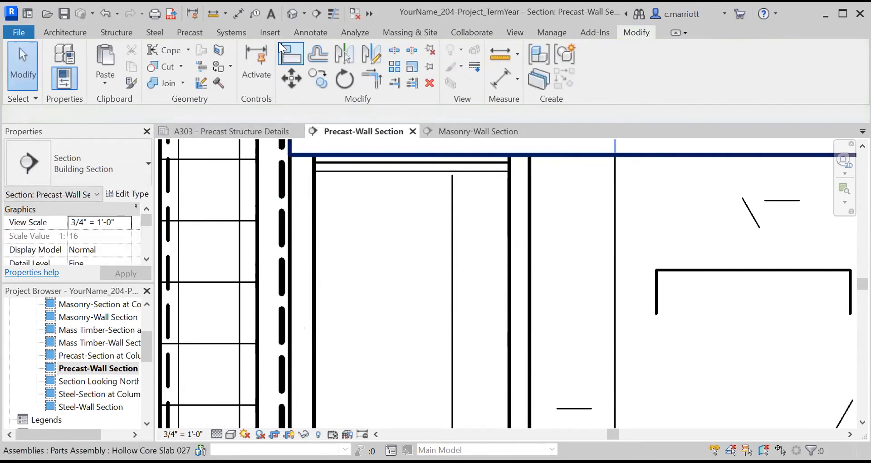
- Draw a 1.375" thin detail line straight down from the left end of the horizontal thin line
left_click(307, 32)
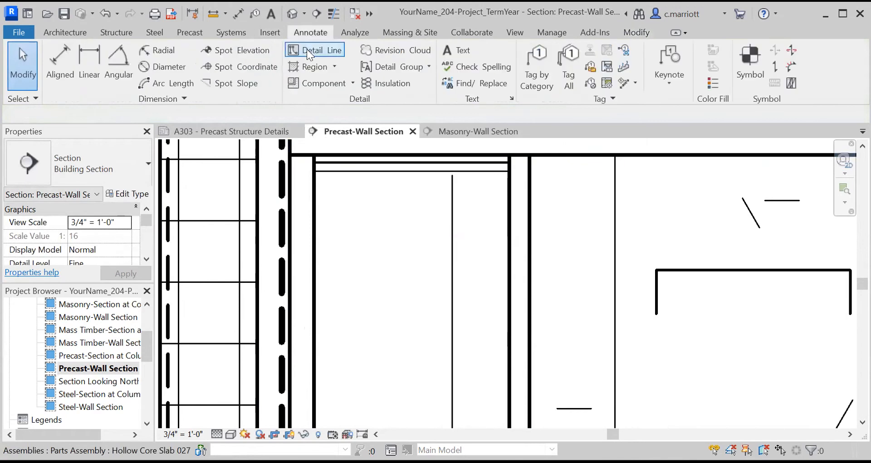
left_click(307, 51)
left_click(315, 171)
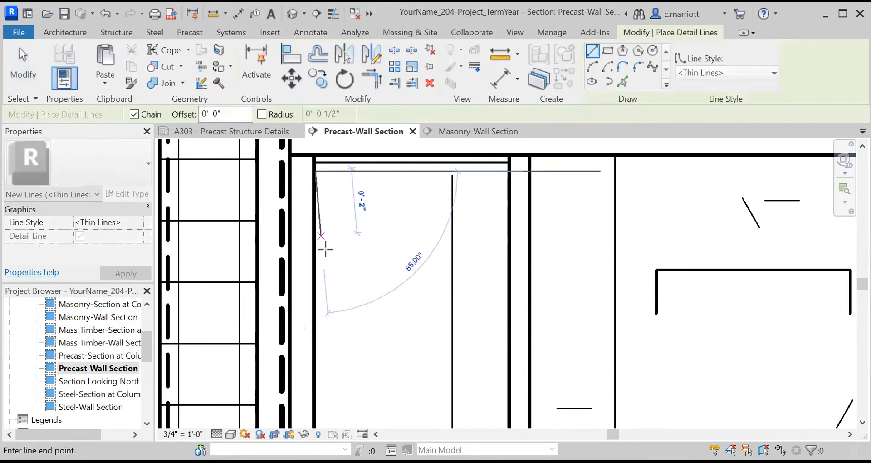
type("1")
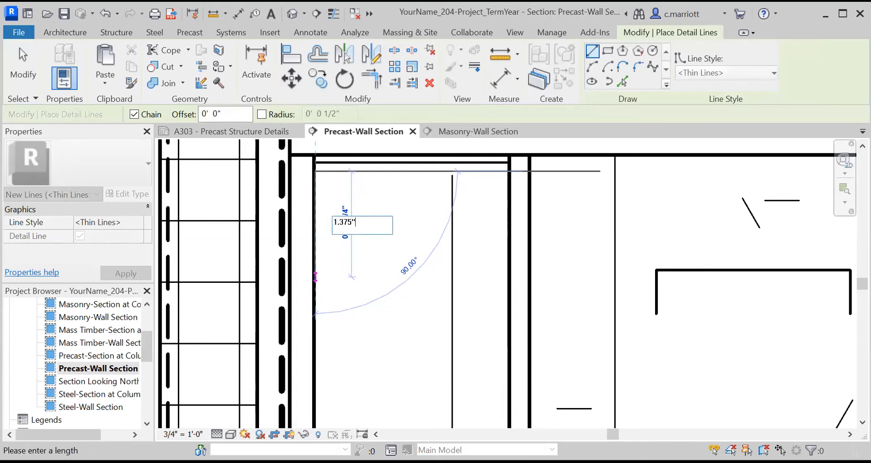
type(".375\"")
key("Return")
key("Escape")
key("Escape")
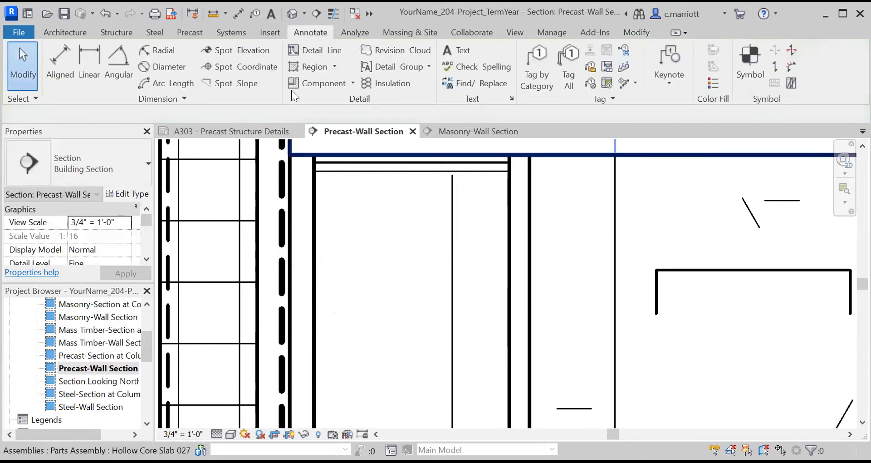
- Move the left vertical thin line 0.25" horizontally inward from the channel's left flange
left_click(314, 207)
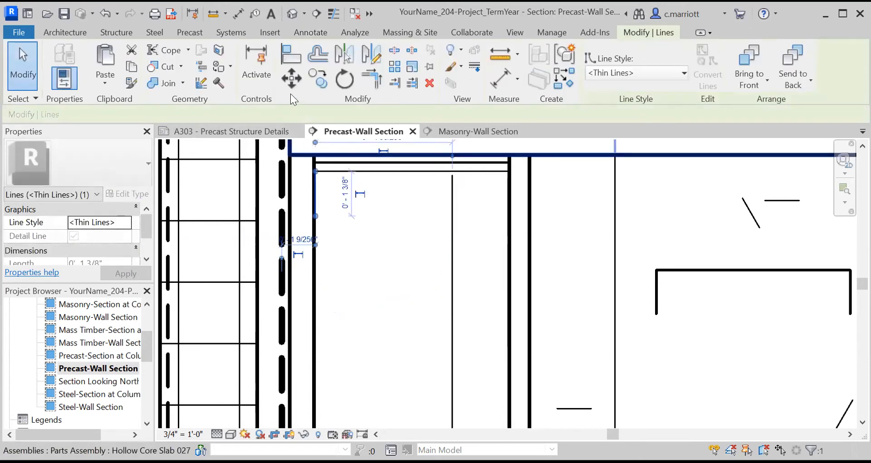
left_click(291, 78)
left_click(344, 253)
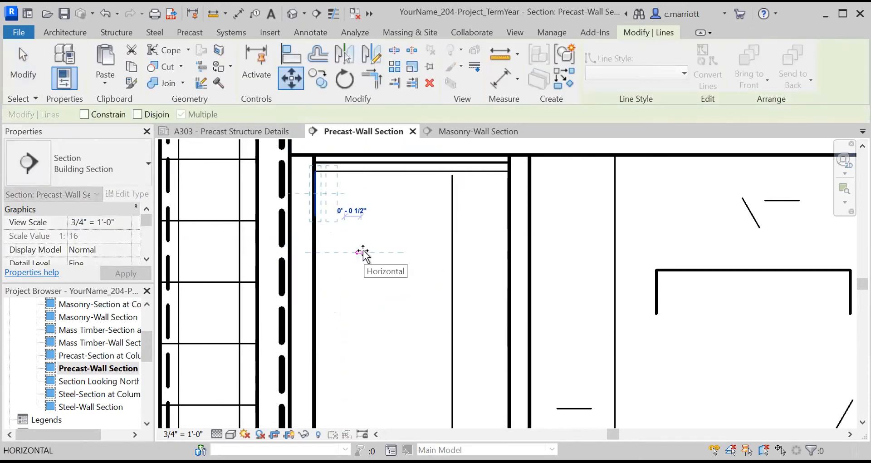
type(".25\"")
key("Return")
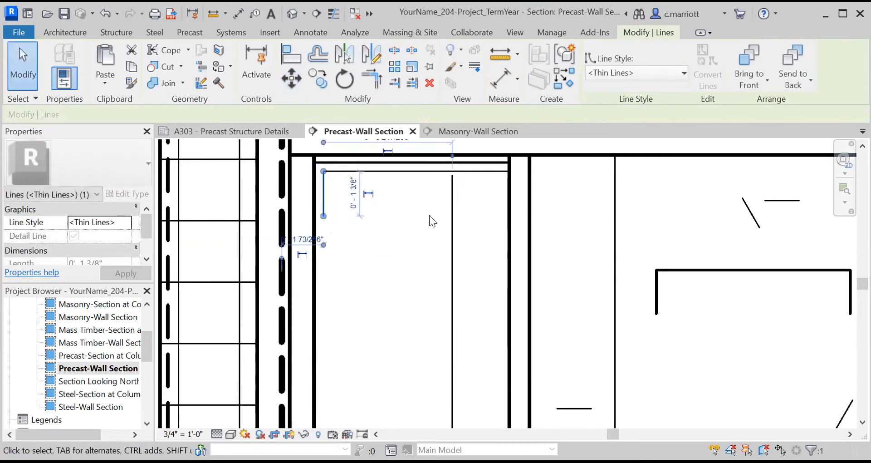
key("Escape")
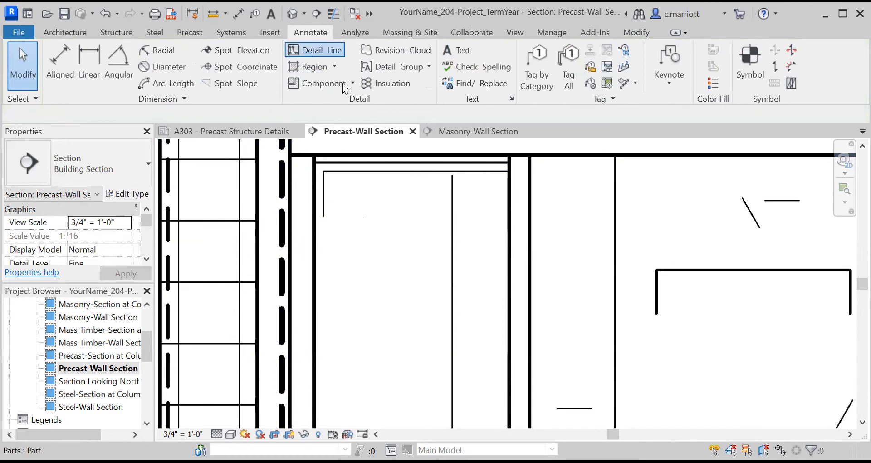
- Draw a 1.375" thin detail line straight down from the right end of the horizontal thin line
left_click(314, 50)
left_click(509, 172)
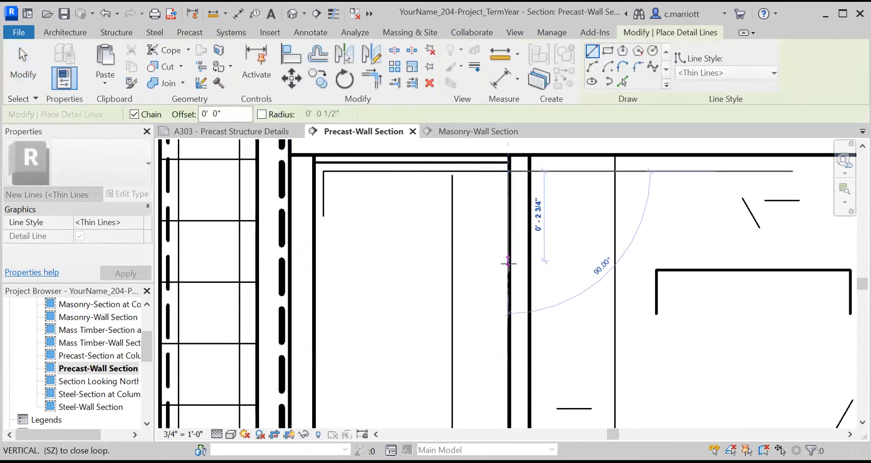
type("1.375\"")
key("Return")
key("Escape")
key("Escape")
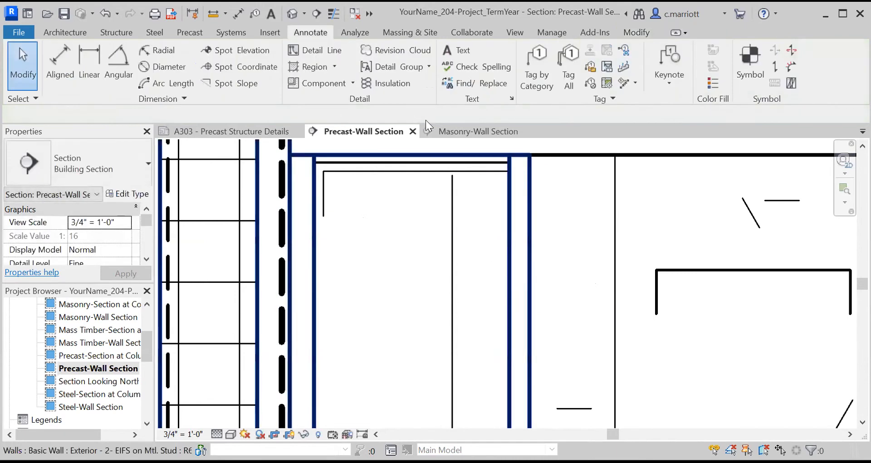
- Move the right vertical thin line 0.25" horizontally inward from the channel's right flange
left_click(510, 198)
key("m")
key("v")
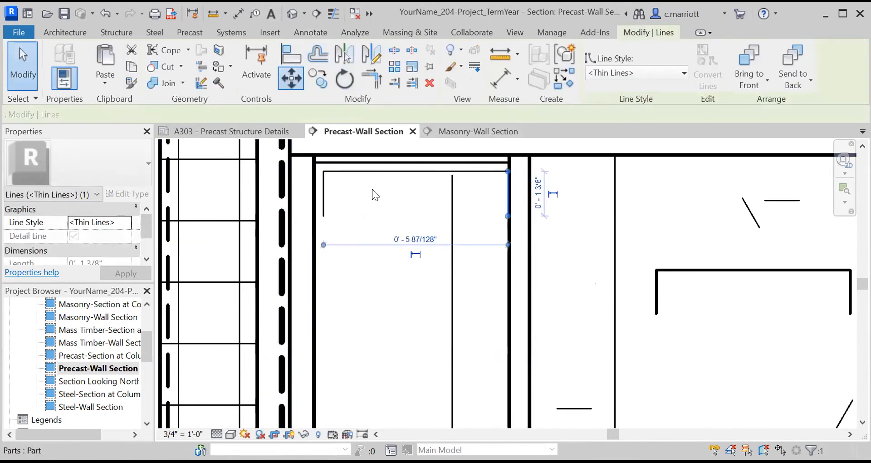
left_click(413, 206)
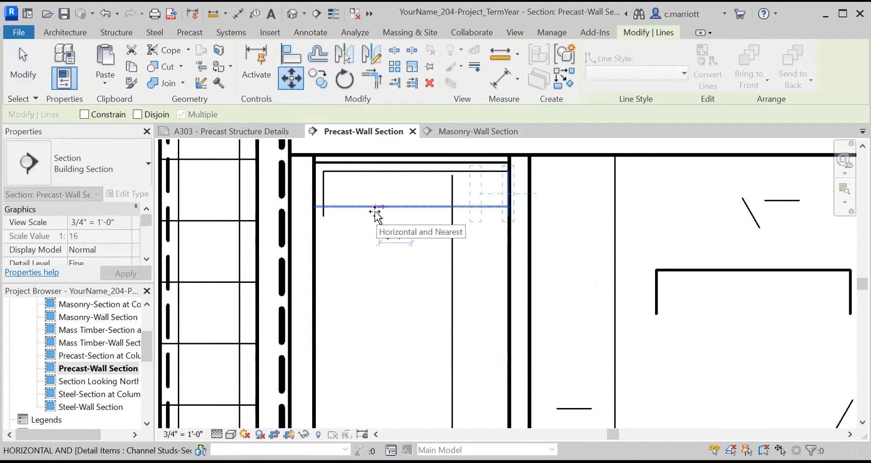
type(".25\"")
key("Return")
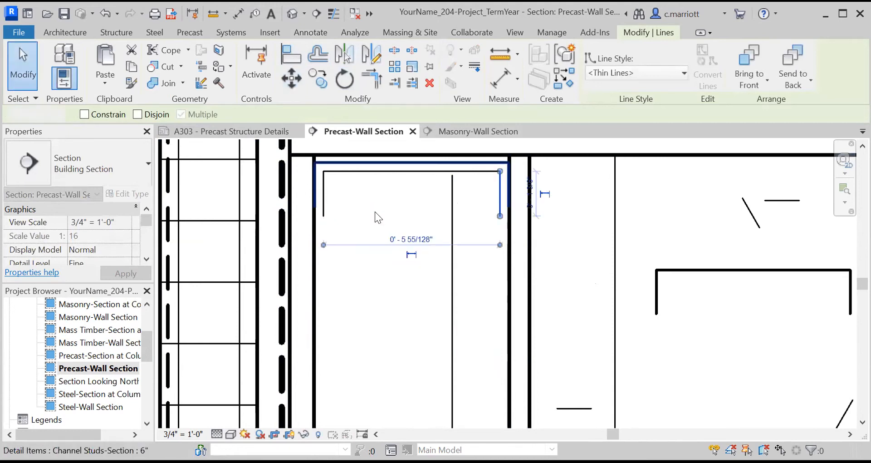
- Delete the spare 6" channel stud detail component standing apart from the wall
key("Escape")
scroll(457, 254, "down", 3)
scroll(456, 286, "up", 2)
scroll(439, 237, "down", 2)
scroll(435, 251, "down", 1)
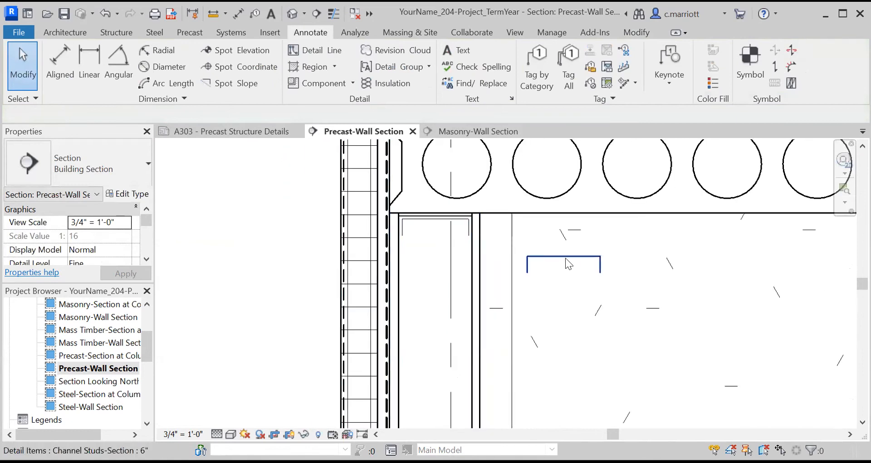
left_click(565, 258)
key("Delete")
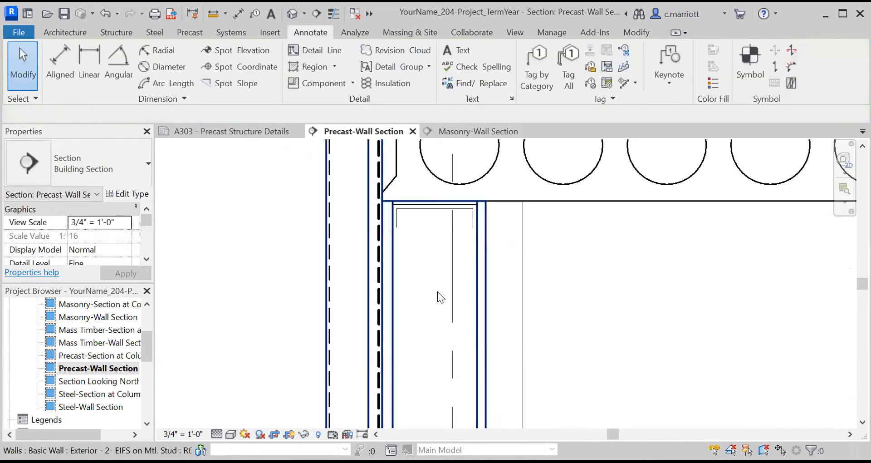
- Draw a thin horizontal detail line from the lower end of the channel's left flange outward across the EIFS, past its exterior face
scroll(437, 291, "down", 1)
scroll(380, 242, "up", 3)
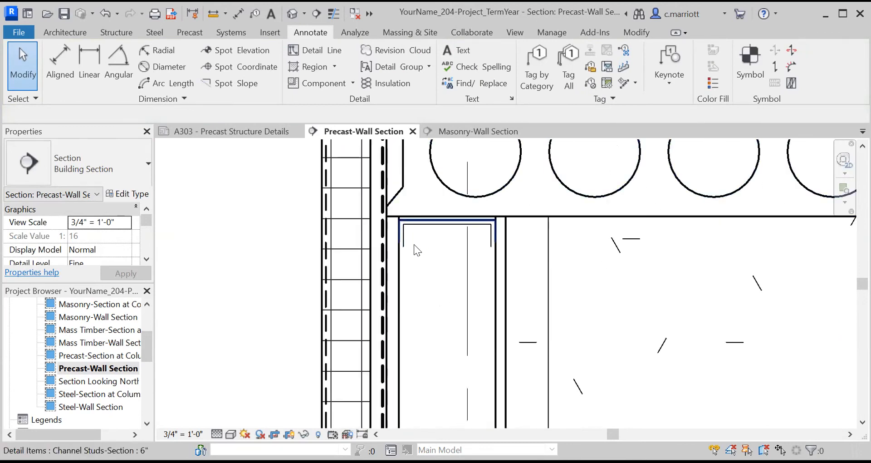
scroll(414, 244, "up", 2)
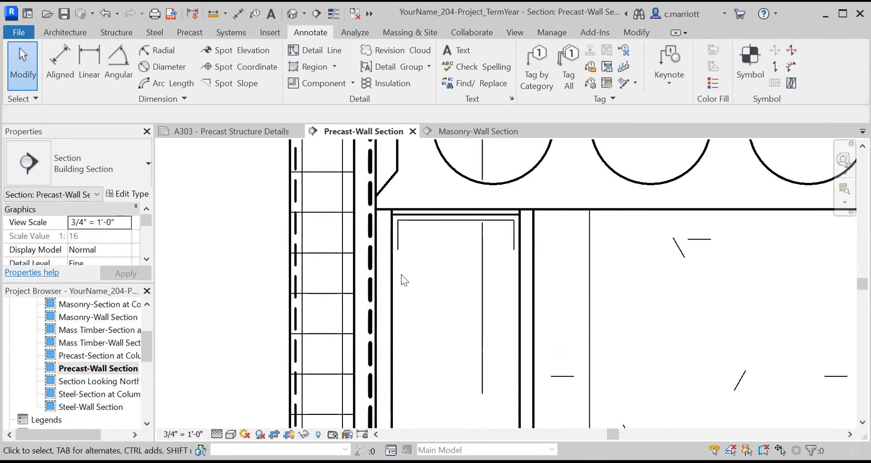
scroll(396, 270, "up", 2)
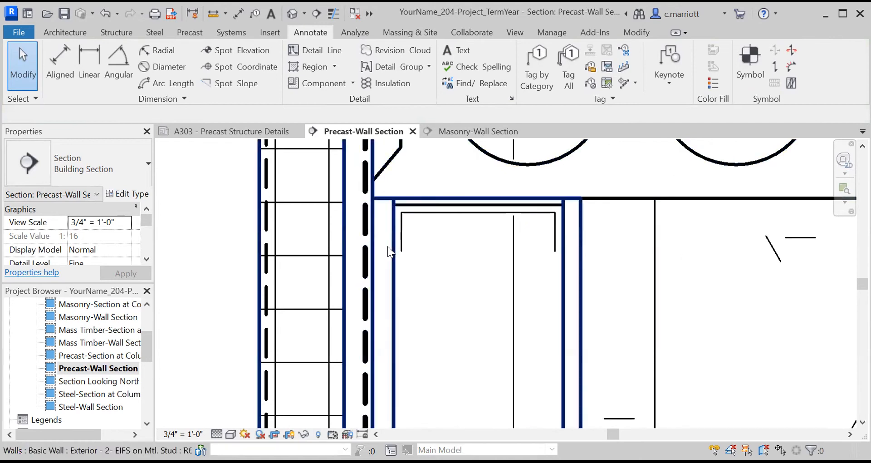
left_click(297, 50)
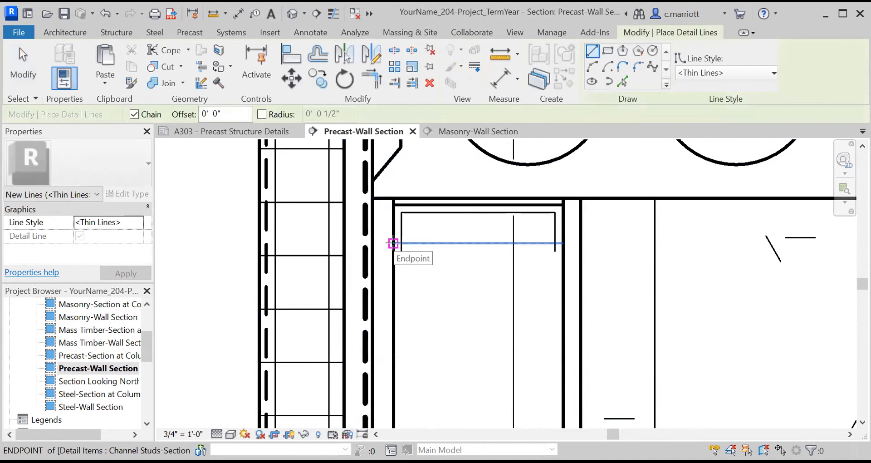
left_click(393, 243)
left_click(188, 244)
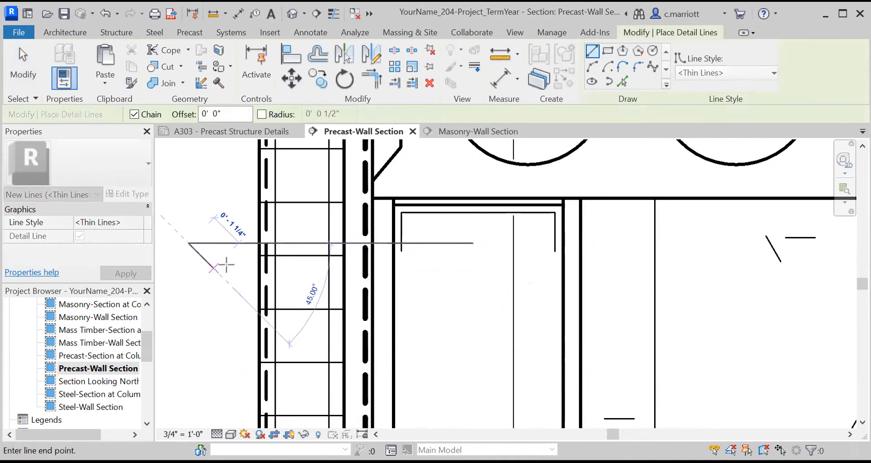
key("Escape")
key("Escape")
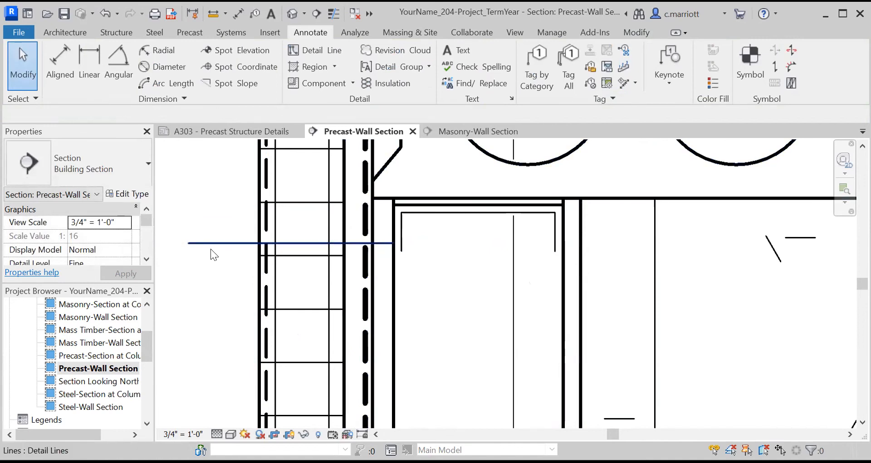
- Copy the horizontal thin line 0.75" straight down
left_click(200, 243)
left_click(317, 84)
left_click(207, 168)
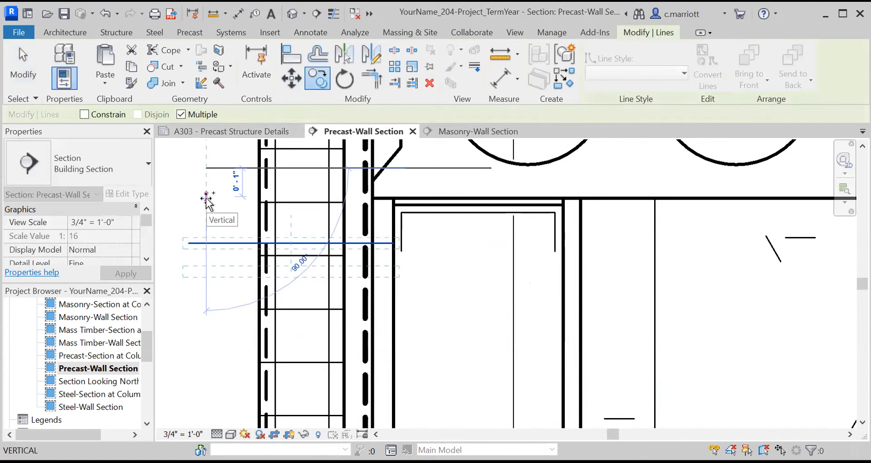
type(".75")
key("Return")
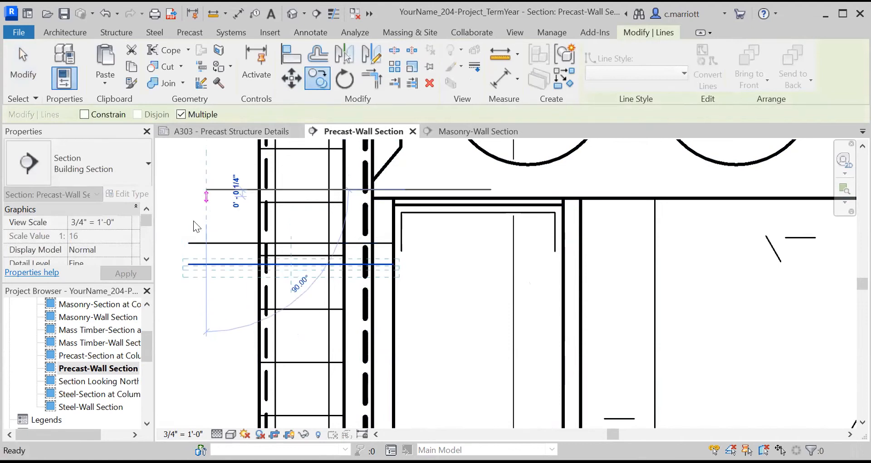
key("Escape")
key("Escape")
- Split the dashed EIFS mesh line just above the upper of the two horizontal thin lines
scroll(301, 263, "up", 1)
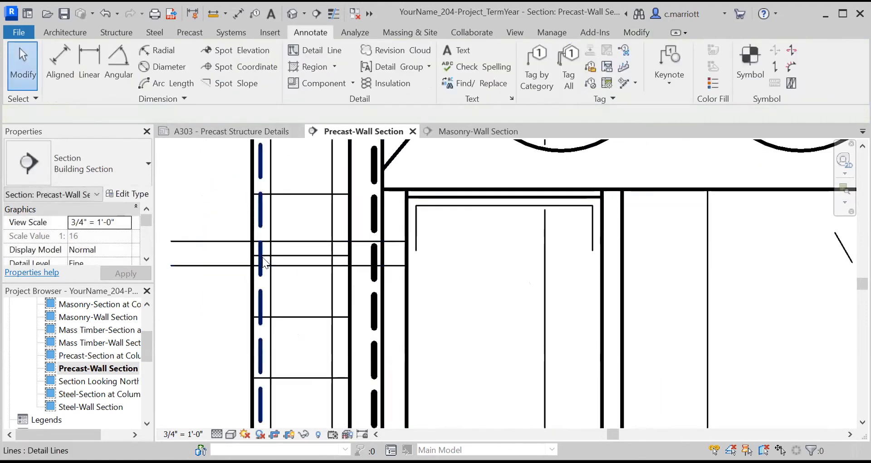
scroll(262, 256, "up", 2)
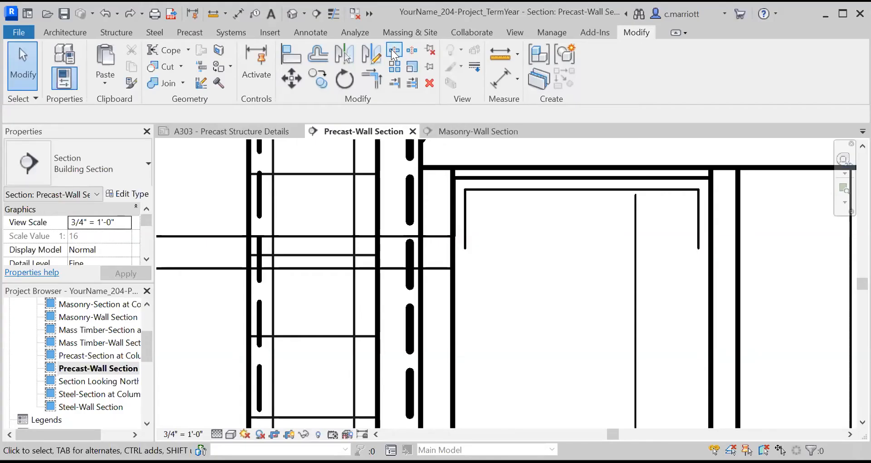
key("s")
key("l")
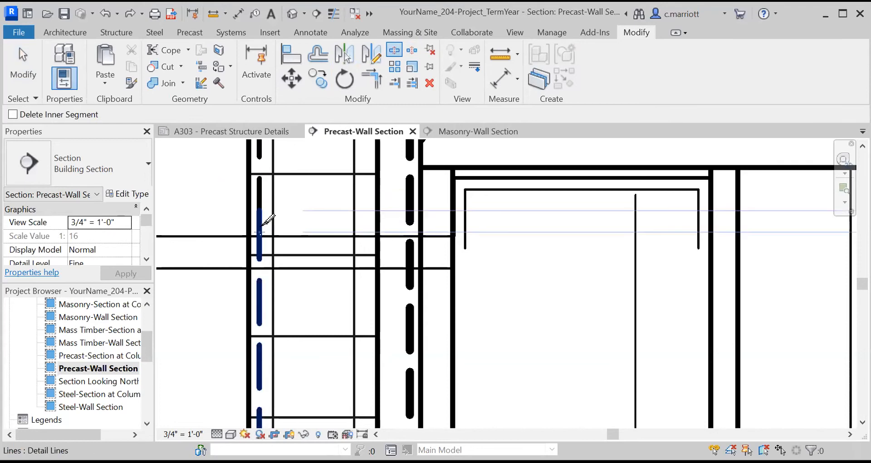
key("Escape")
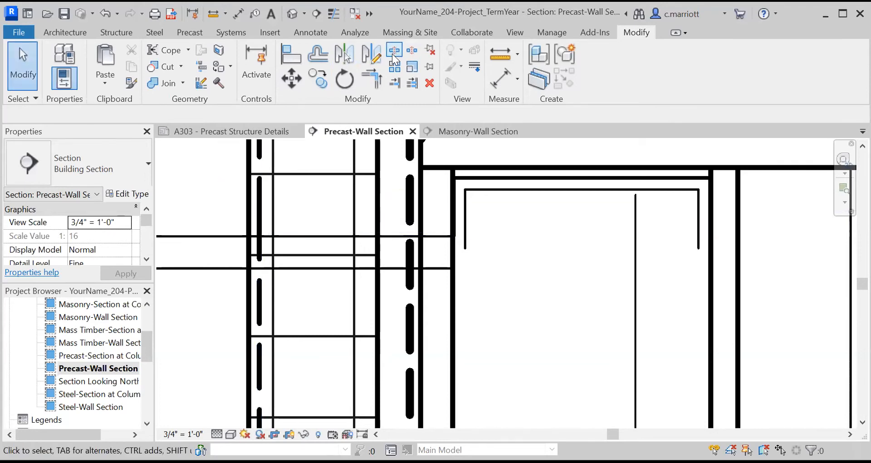
- Shorten the lower dashed mesh segment so it starts near the lower horizontal thin line, unjoining the conflicting elements
left_click(256, 223)
left_click_drag(258, 210, 257, 267)
left_click_drag(257, 267, 259, 265)
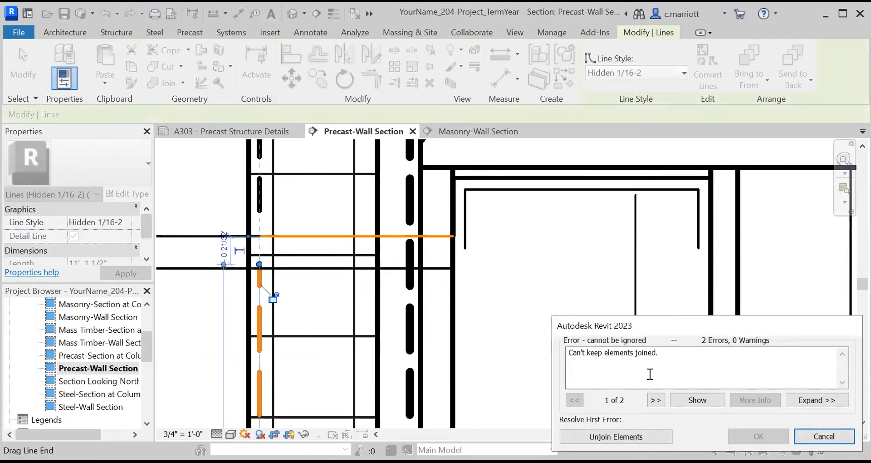
left_click(594, 436)
left_click(230, 224)
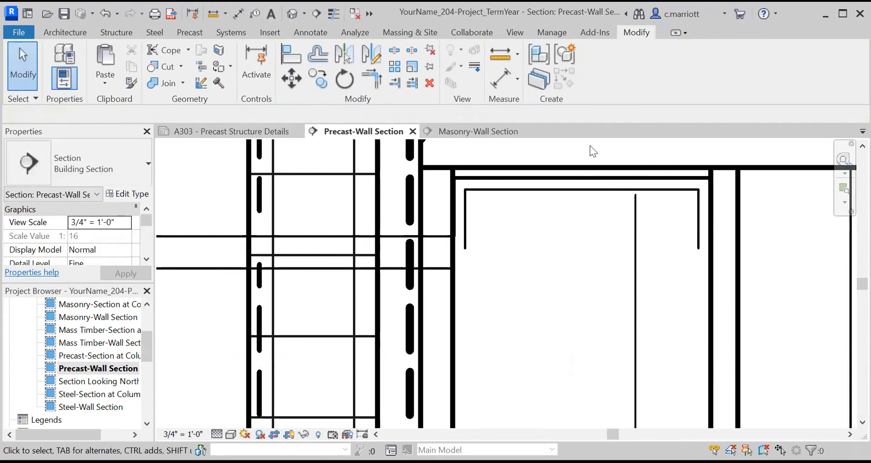
- Extend the upper dashed mesh segment down to the upper thin line and adjust the lower segment's top end at the lower thin line
scroll(261, 213, "up", 1)
left_click(254, 204)
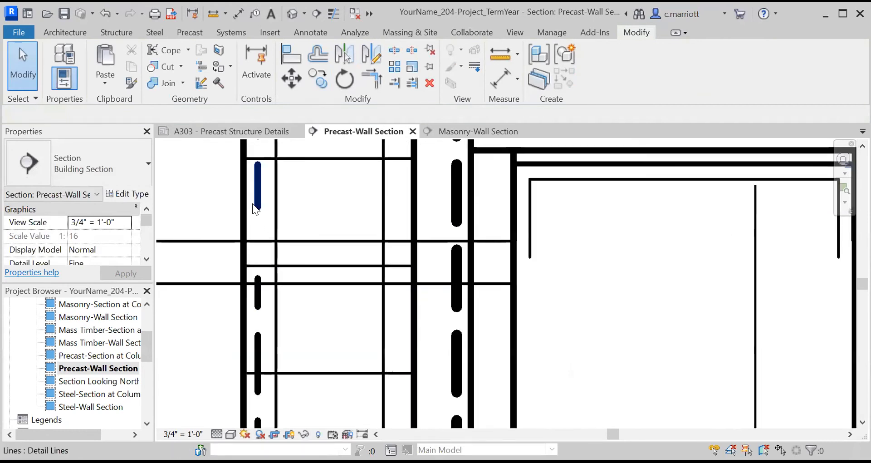
left_click_drag(258, 208, 257, 242)
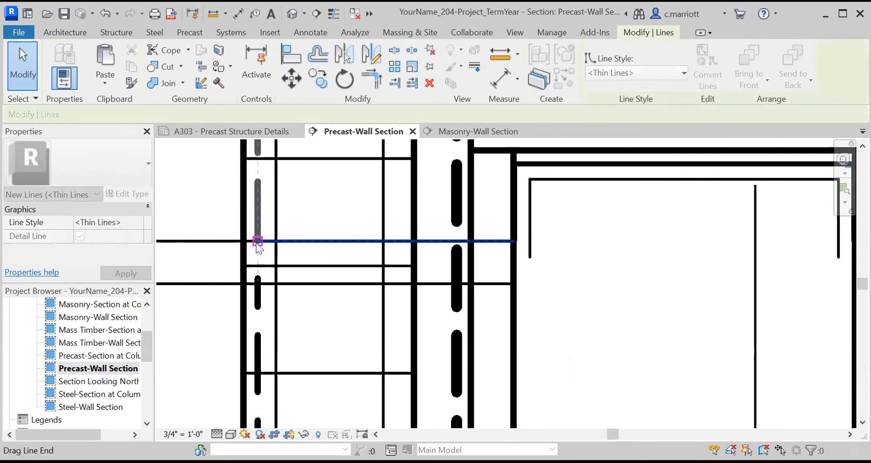
key("Escape")
scroll(269, 314, "down", 2)
scroll(279, 329, "up", 1)
left_click(264, 302)
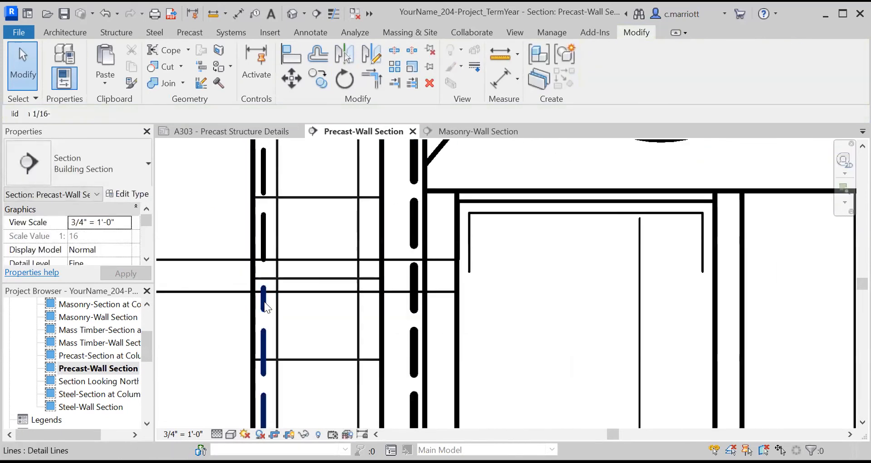
left_click_drag(264, 290, 264, 288)
left_click(269, 301)
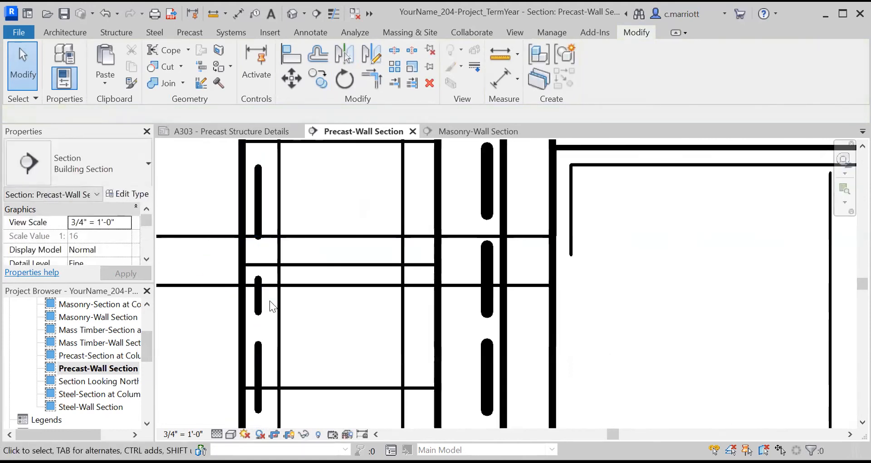
- Create a rectangular masking region with invisible lines between the two horizontal thin lines, from outside the EIFS face to the insulation's inner face
scroll(250, 305, "down", 2)
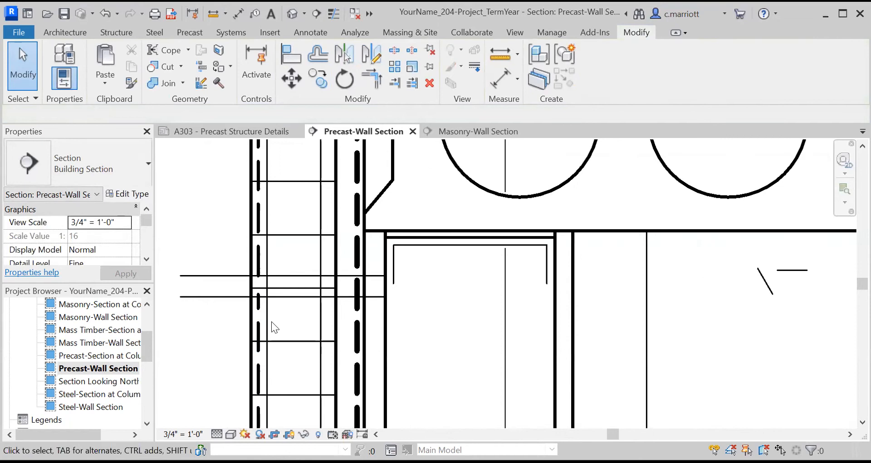
scroll(245, 295, "up", 2)
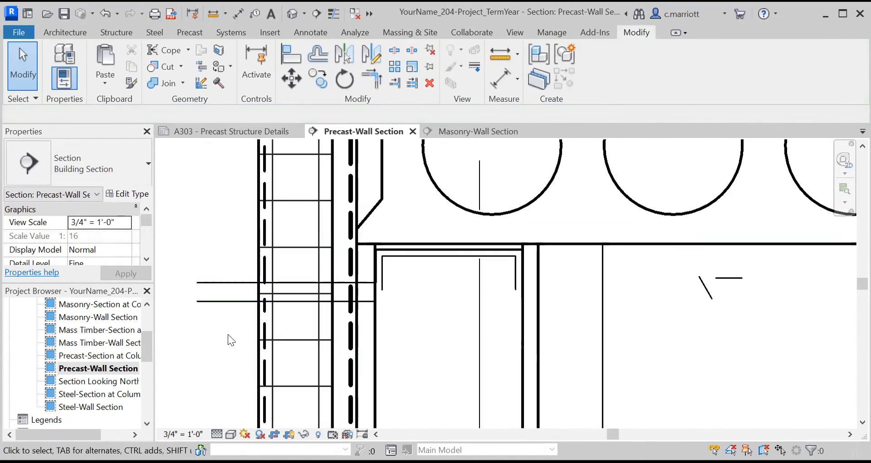
scroll(253, 295, "up", 1)
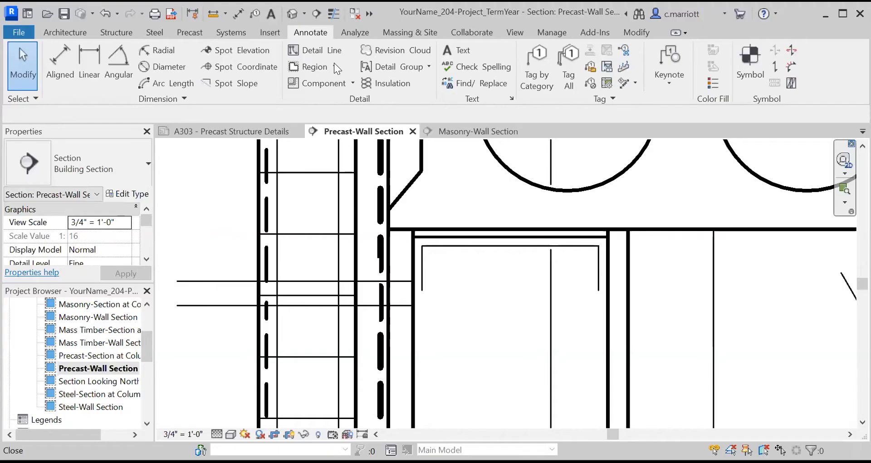
left_click(335, 66)
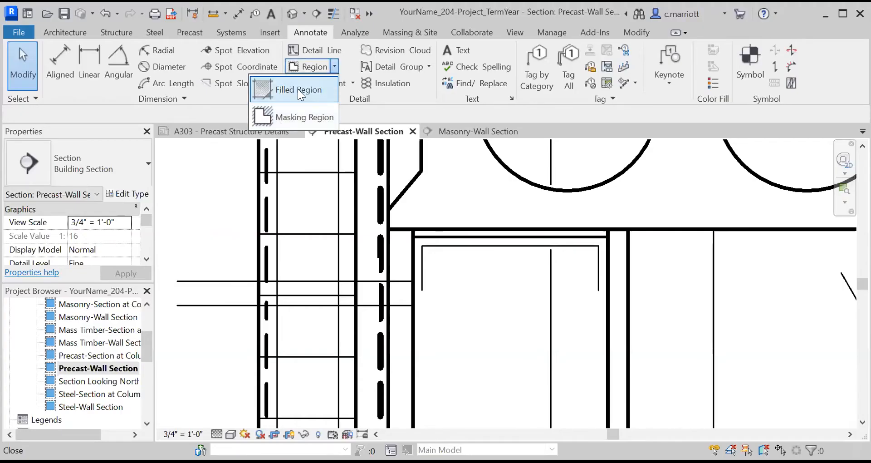
left_click(334, 67)
left_click(334, 67)
left_click(293, 118)
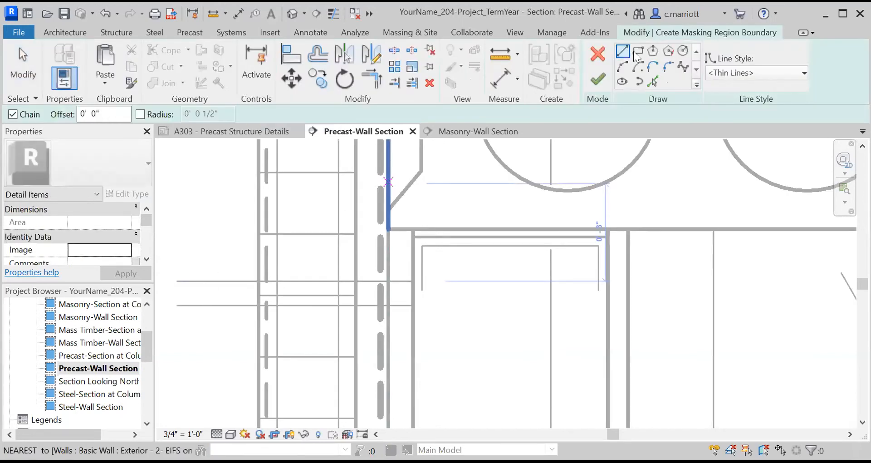
left_click(636, 53)
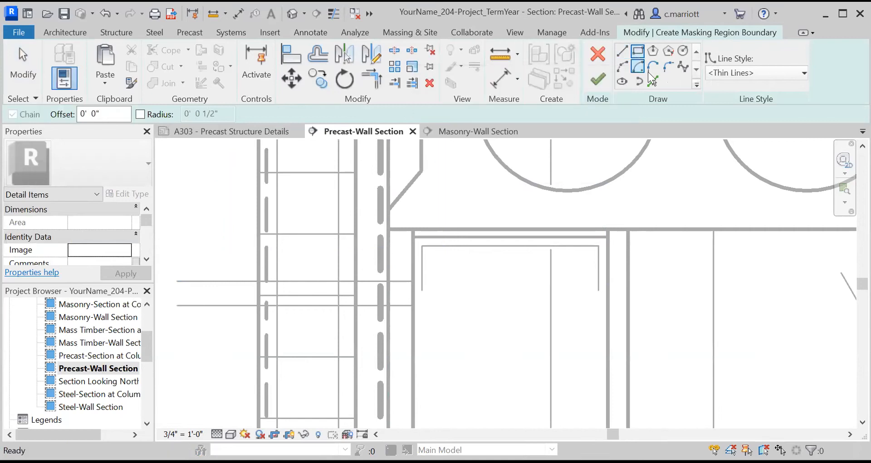
left_click(774, 71)
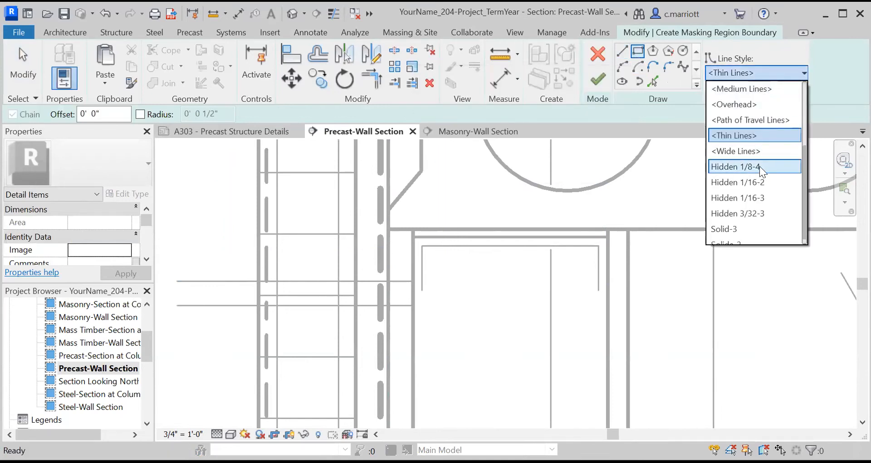
scroll(757, 122, "up", 1)
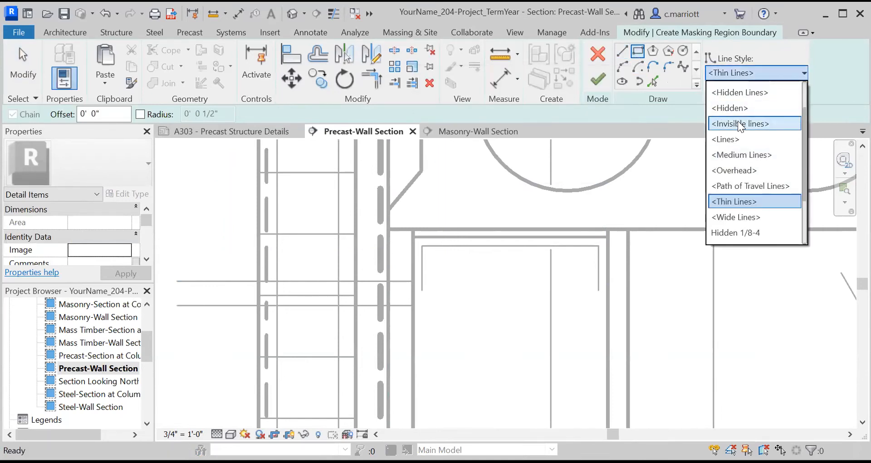
left_click(739, 121)
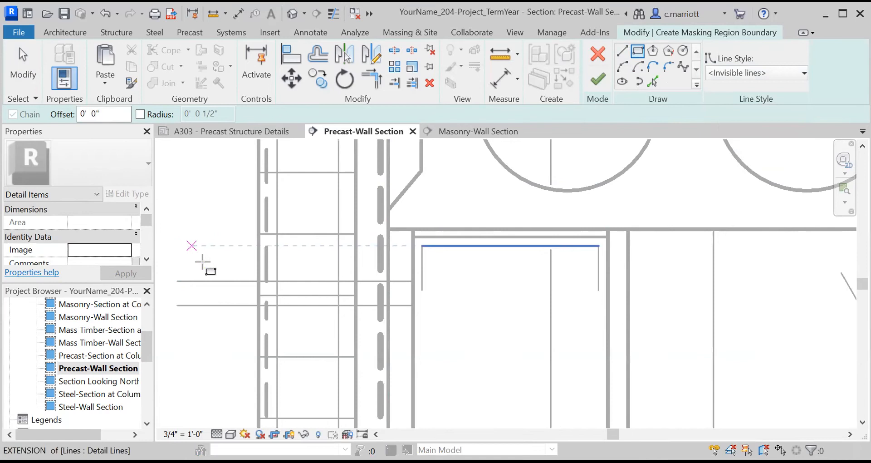
left_click(249, 280)
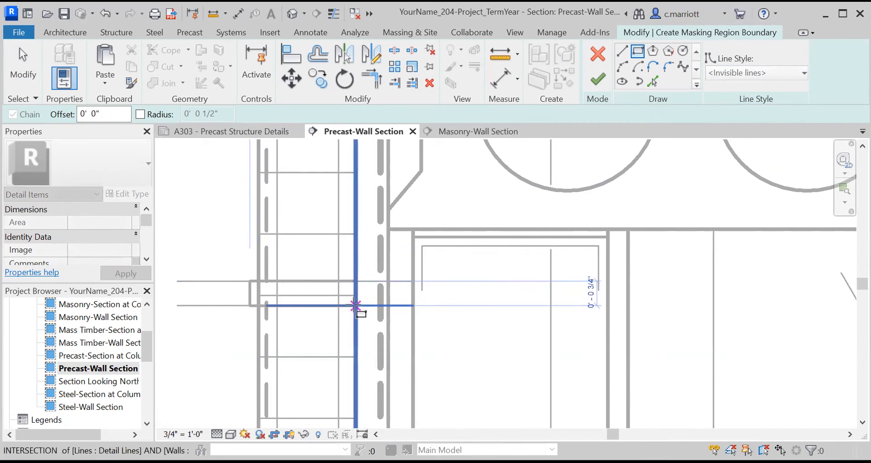
left_click(356, 306)
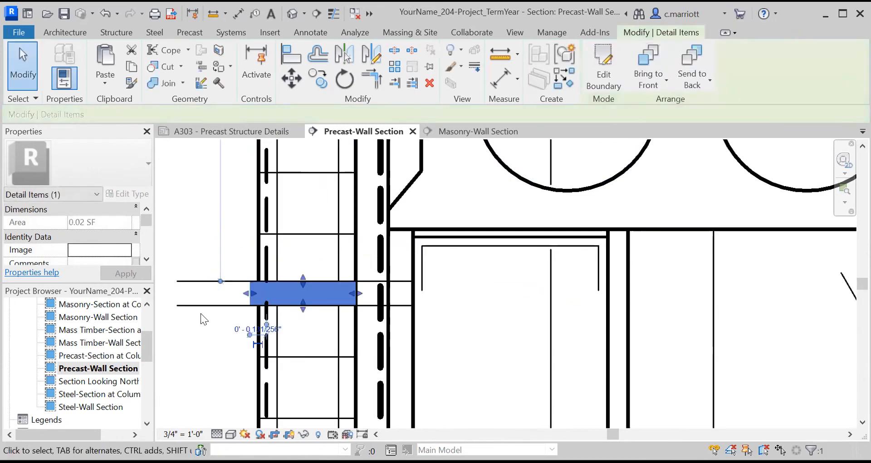
left_click(201, 313)
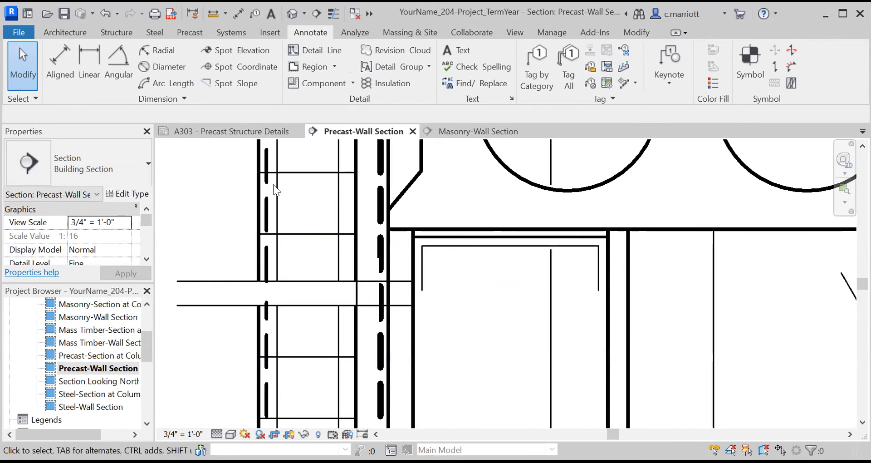
- Draw a thin-line detail circle with a 3/8" radius, centred where the upper horizontal thin line meets the EIFS outer face
left_click(317, 49)
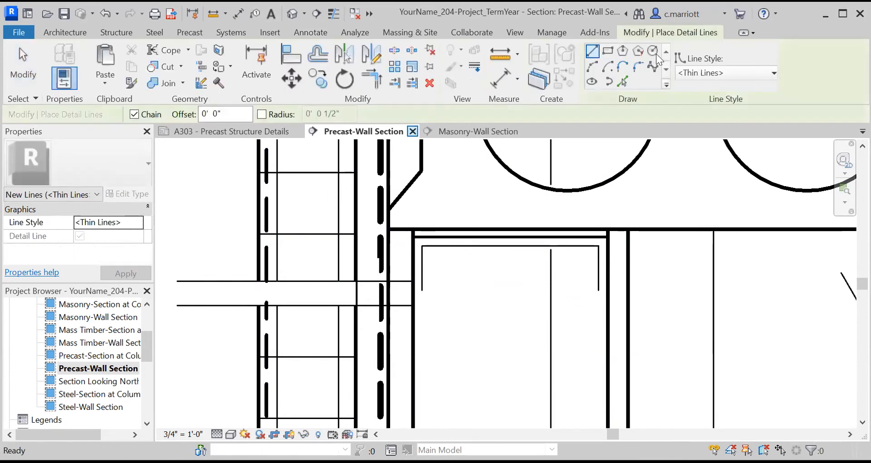
left_click(652, 68)
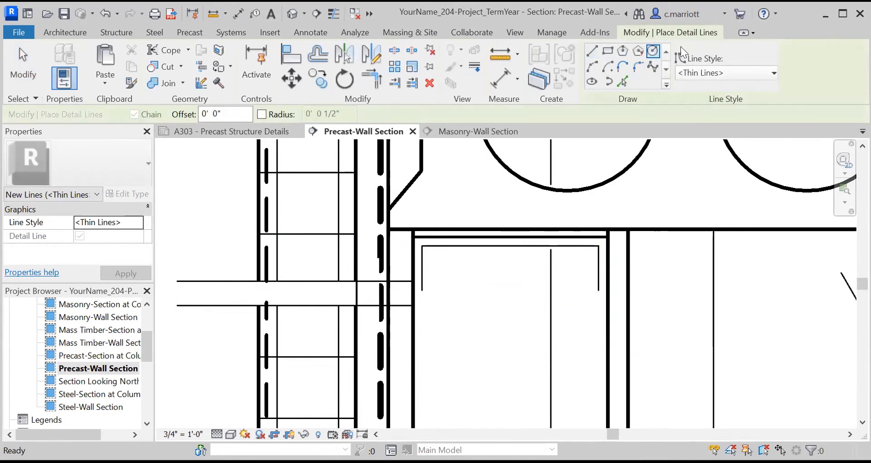
left_click(258, 282)
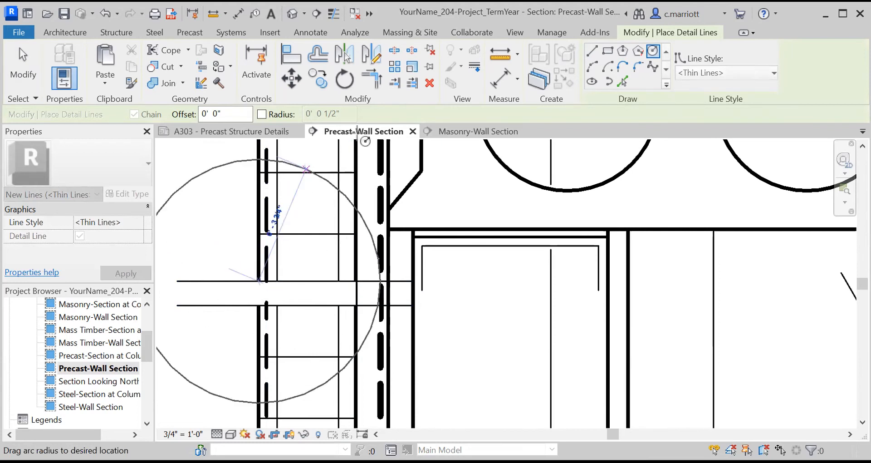
left_click(262, 114)
type(".38")
key("Return")
left_click(203, 246)
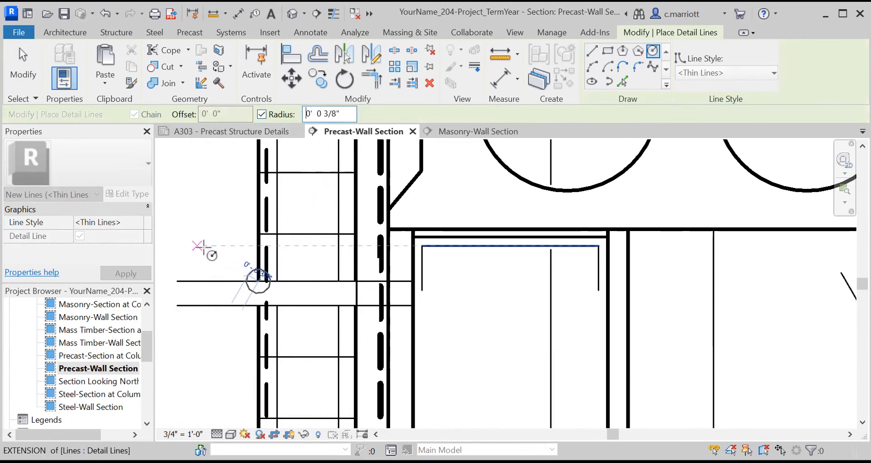
key("Escape")
key("Escape")
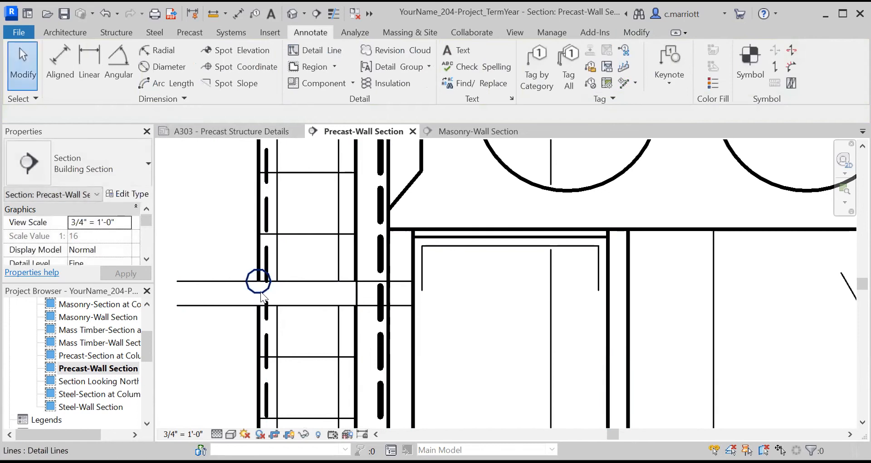
- Move the circle straight down 0.375" so it sits between the two horizontal thin lines
left_click(261, 291)
left_click(294, 75)
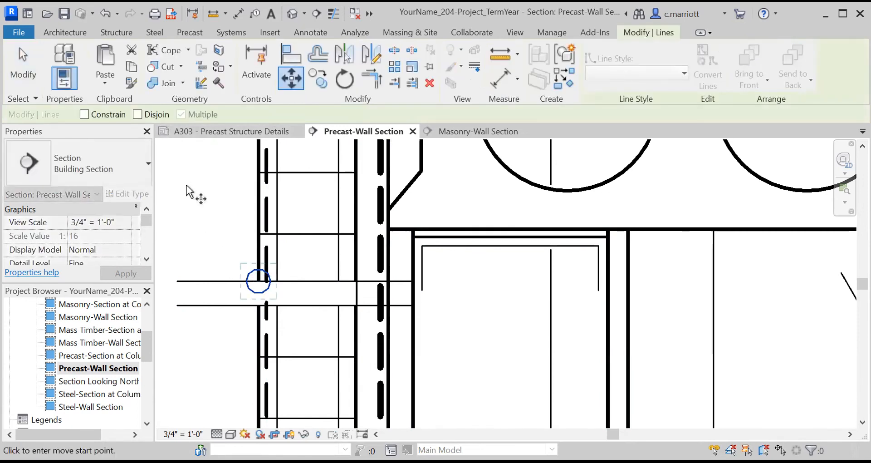
left_click(187, 186)
type(".375\"")
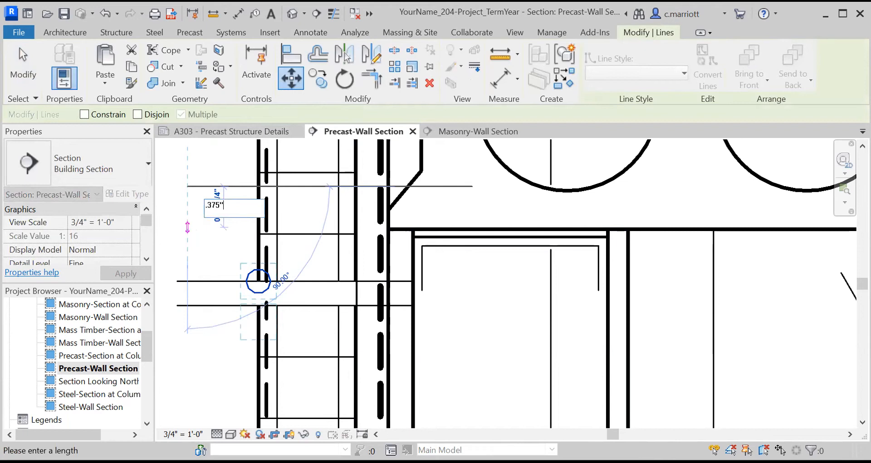
key("Return")
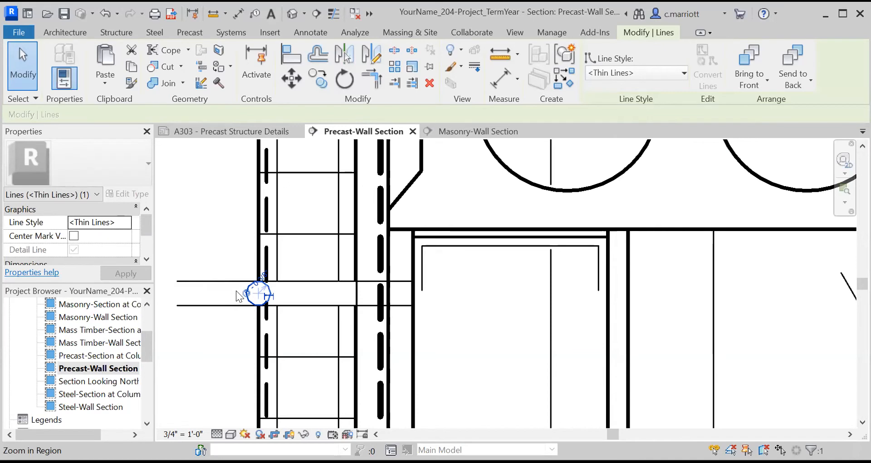
- Start another move of the circle at the EIFS outer face
left_click(285, 77)
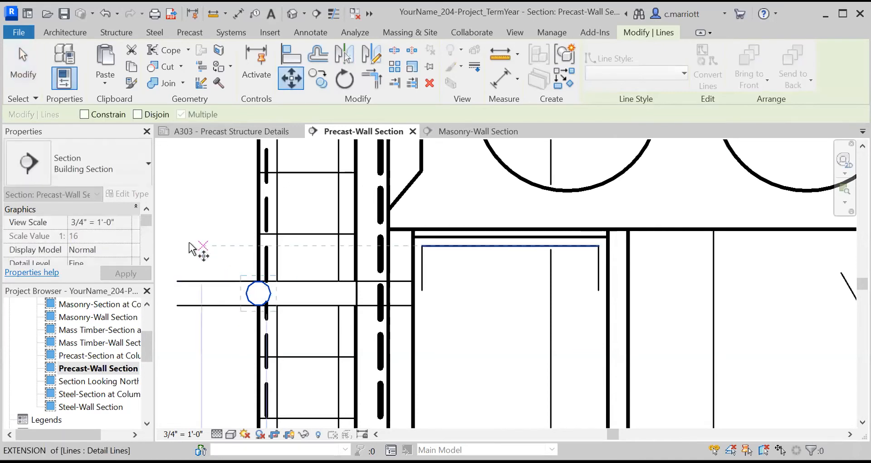
- Move the circle in the wall joint 0.75" inward from the exterior face, unjoining it from the connected lines
type(".75\"")
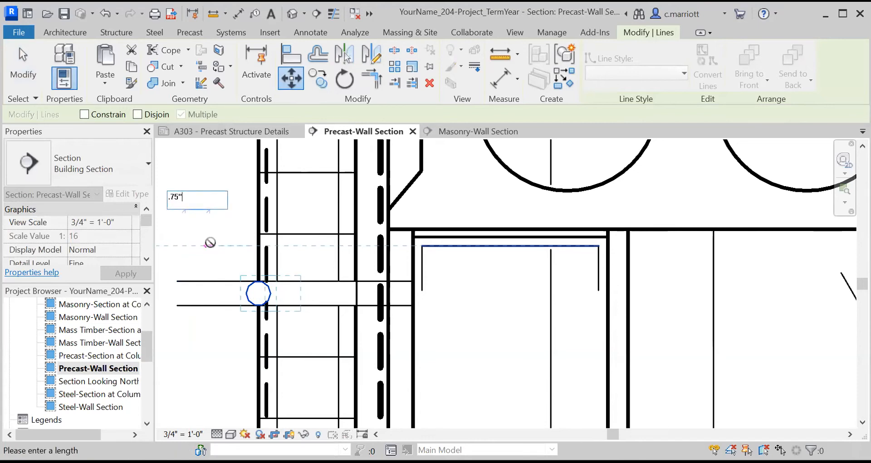
key("Return")
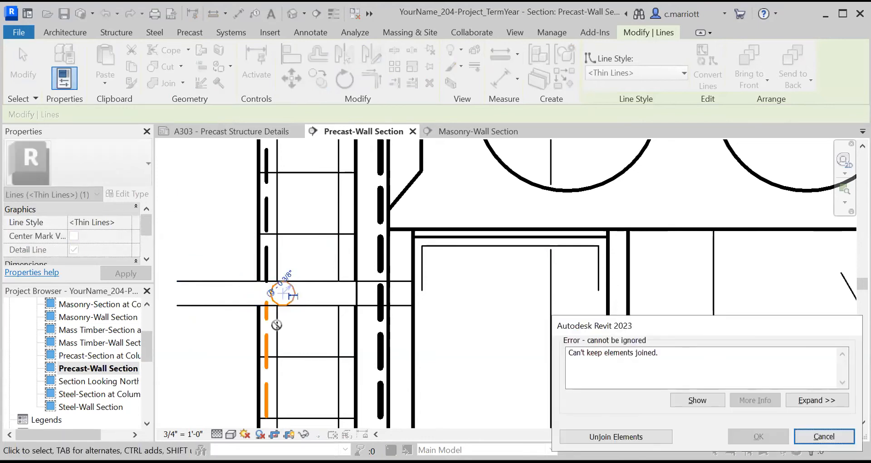
left_click(594, 436)
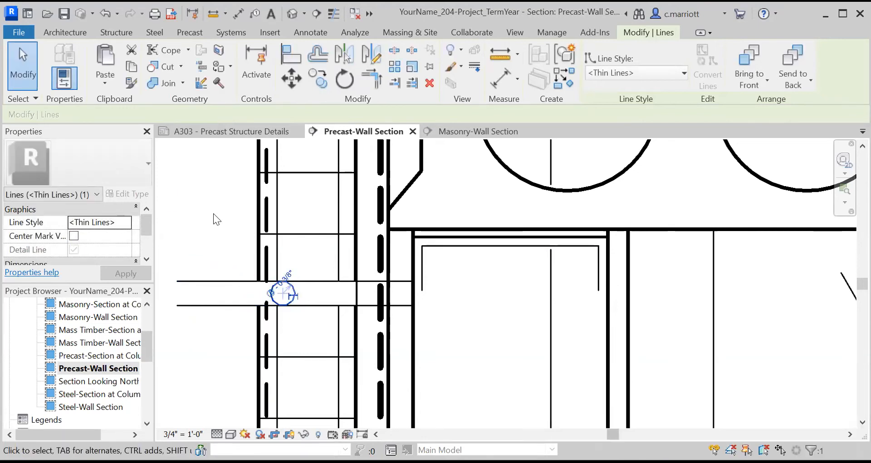
- Draw a thin-line arc between the joint's lower and upper edges at the panel's exterior face, bulging inward toward the circle
scroll(265, 313, "up", 3)
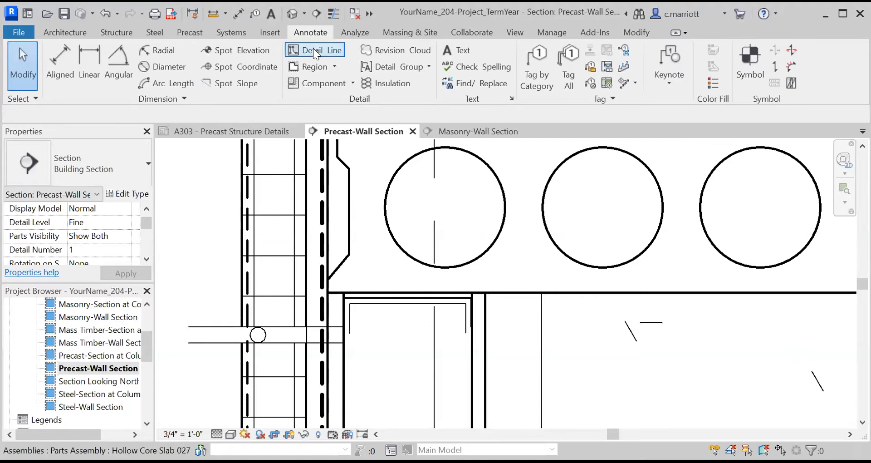
left_click(313, 48)
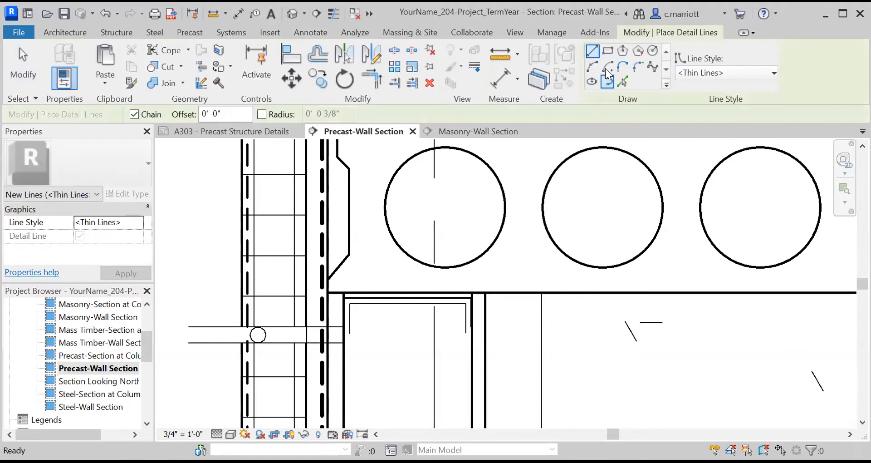
left_click(593, 68)
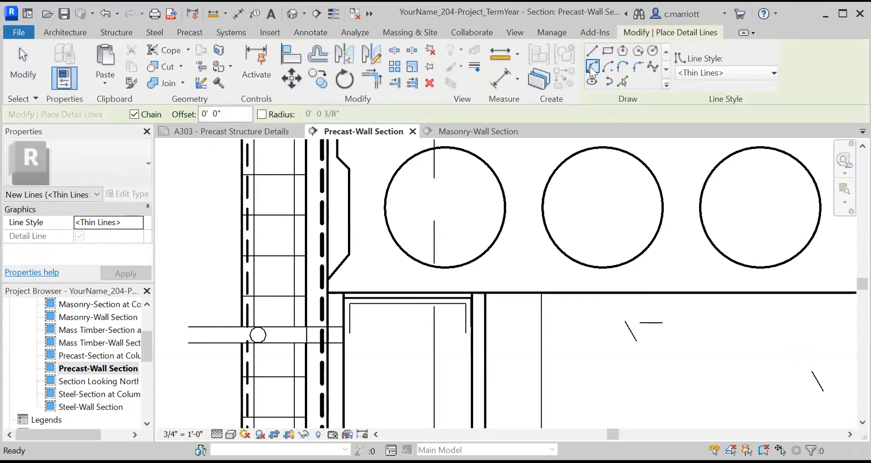
scroll(223, 372, "up", 4)
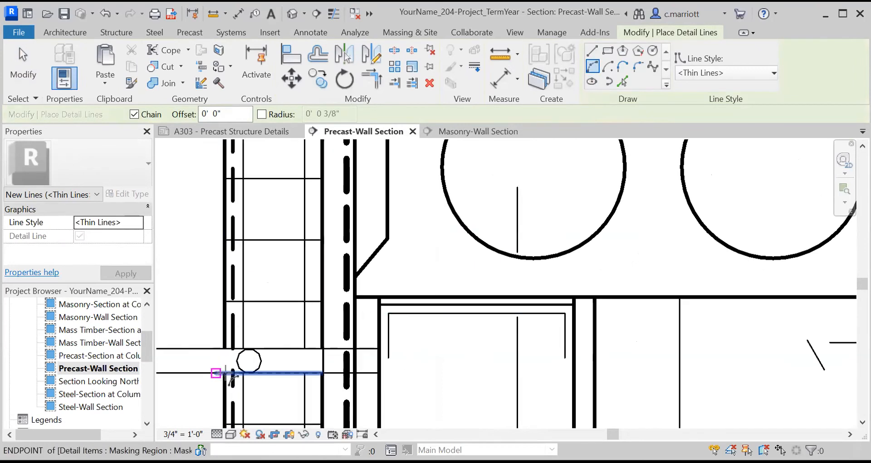
left_click(225, 373)
left_click(224, 336)
scroll(225, 364, "up", 2)
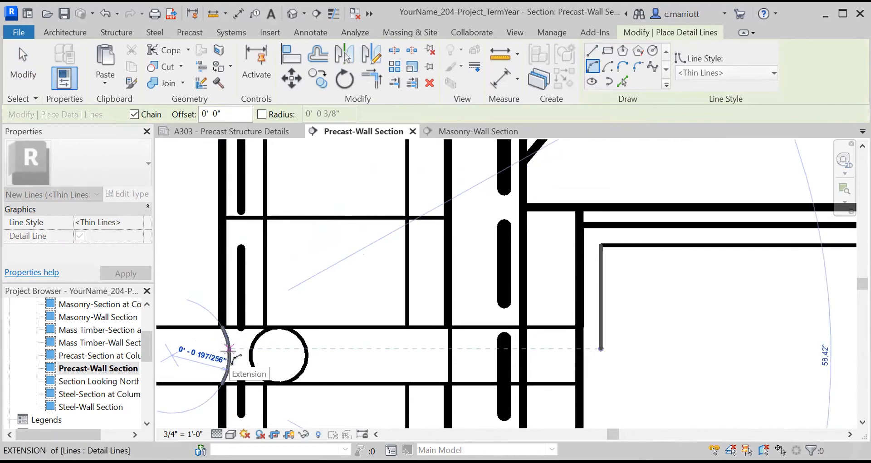
left_click(230, 351)
key("Escape")
key("Escape")
- Delete the detail line extending outside the wall at the joint's upper edge
scroll(214, 340, "down", 3)
scroll(292, 323, "down", 3)
left_click(274, 313)
key("Delete")
left_click(288, 324)
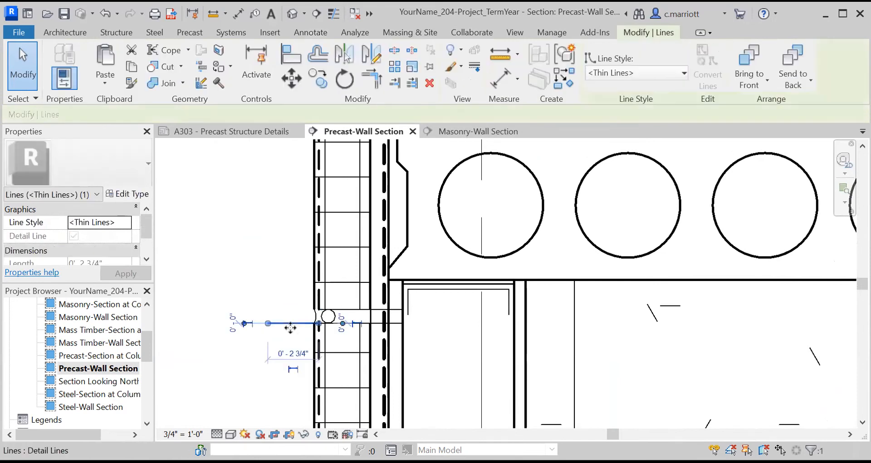
scroll(318, 332, "up", 4)
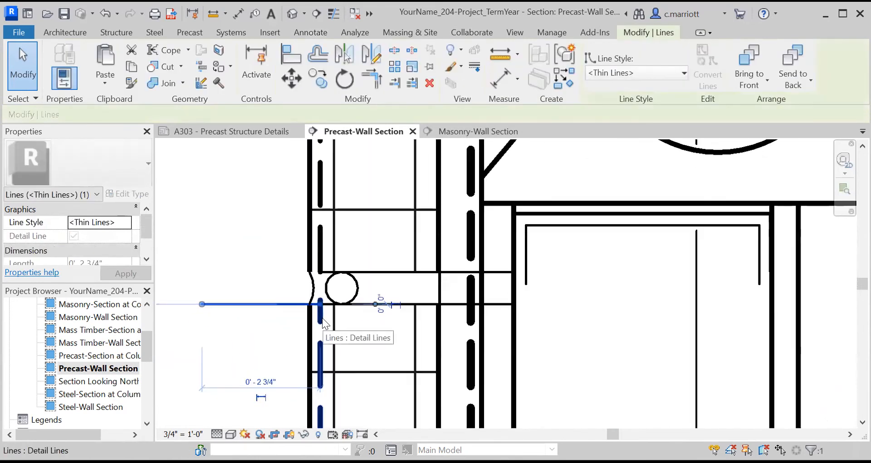
key("Escape")
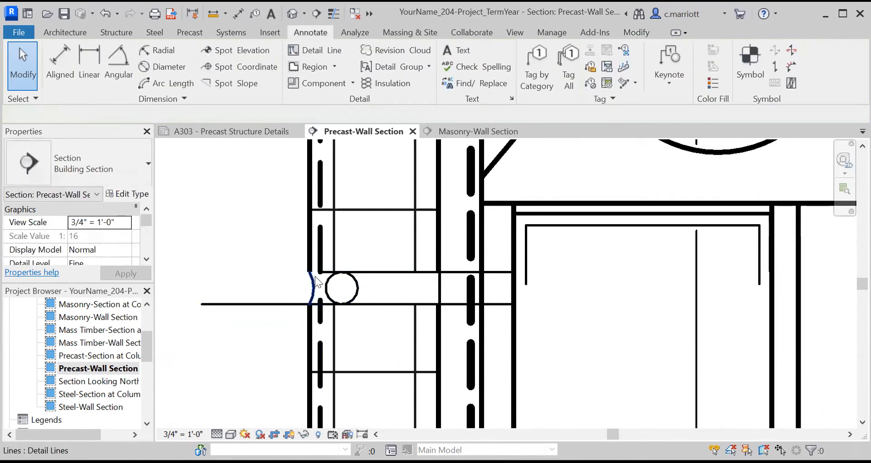
- Copy the horizontal and inner vertical dashed reinforcement lines from the panel's base to just above the wall joint
left_click(320, 248)
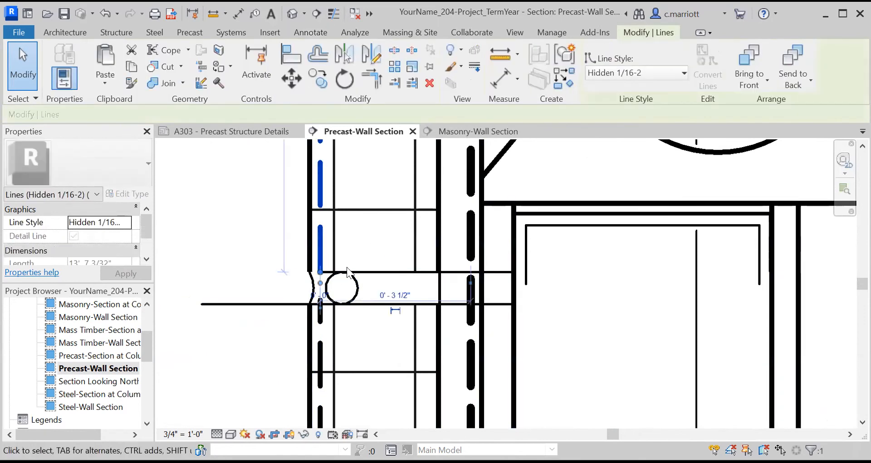
scroll(389, 281, "down", 4)
scroll(337, 304, "down", 8)
middle_click_drag(281, 362, 336, 325)
scroll(334, 321, "up", 8)
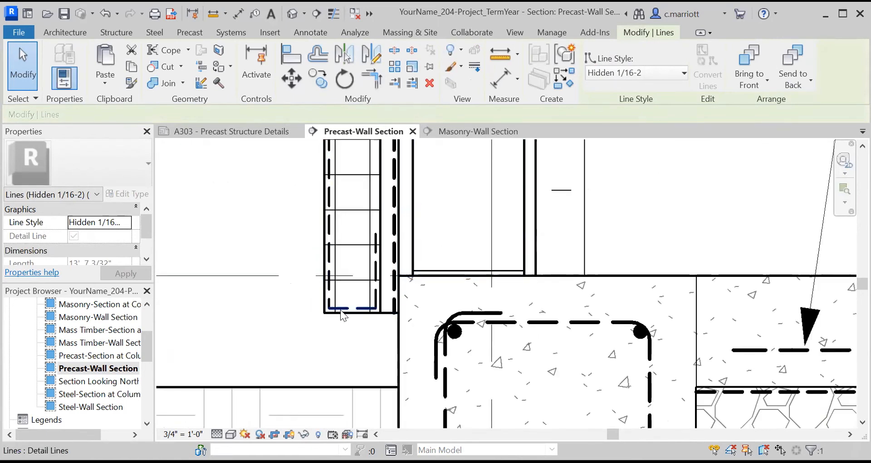
left_click(340, 307)
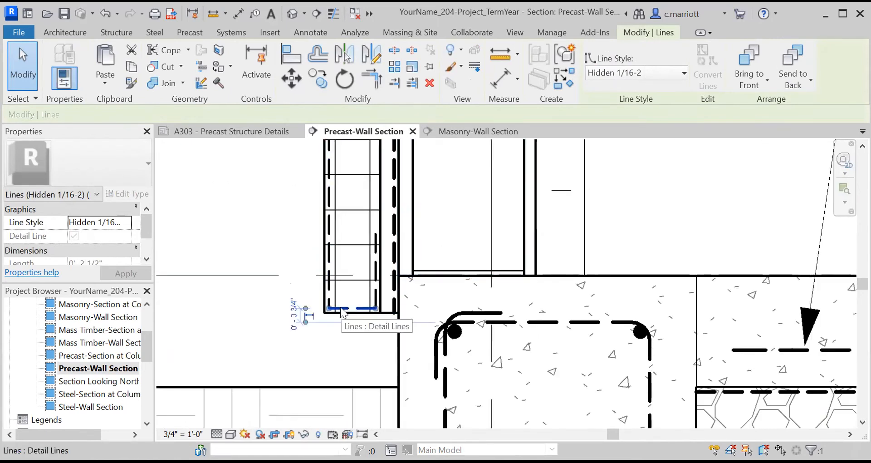
left_click(376, 299, "ctrl")
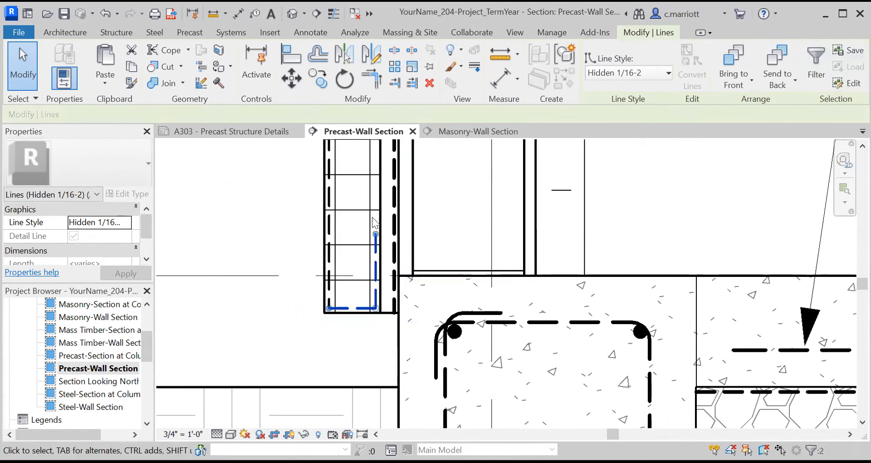
left_click(318, 87)
left_click(325, 312)
scroll(313, 305, "down", 1)
scroll(312, 304, "down", 4)
middle_click_drag(290, 175, 276, 417)
middle_click_drag(268, 196, 302, 405)
middle_click_drag(287, 253, 281, 435)
middle_click_drag(273, 299, 293, 191)
scroll(279, 361, "down", 2)
middle_click_drag(298, 352, 292, 170)
scroll(318, 288, "up", 2)
scroll(319, 286, "up", 5)
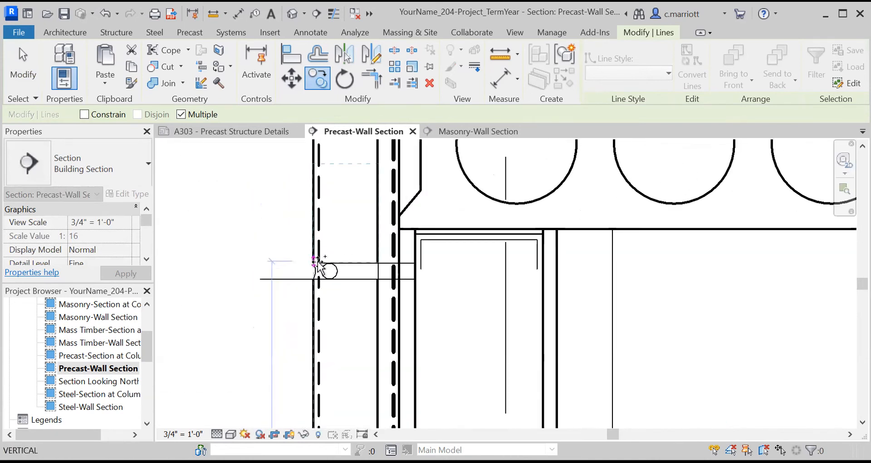
scroll(318, 269, "up", 2)
left_click(316, 263)
key("Escape")
key("Escape")
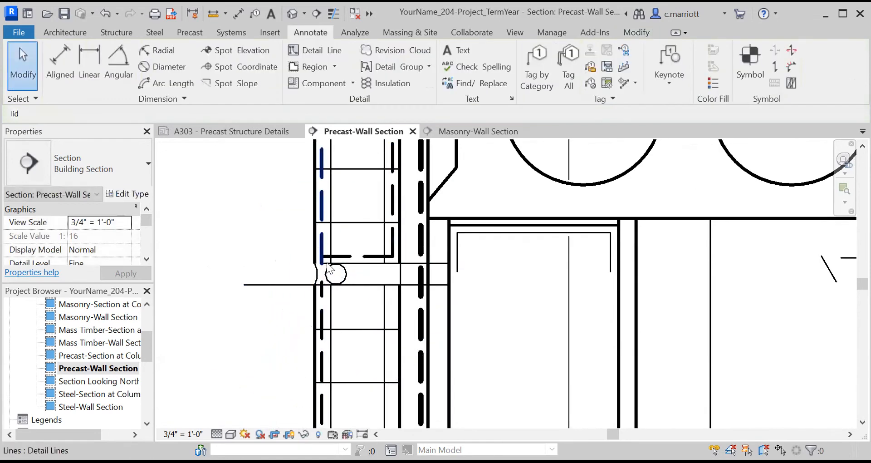
left_click(322, 262)
scroll(321, 263, "up", 2)
left_click_drag(320, 263, 323, 249)
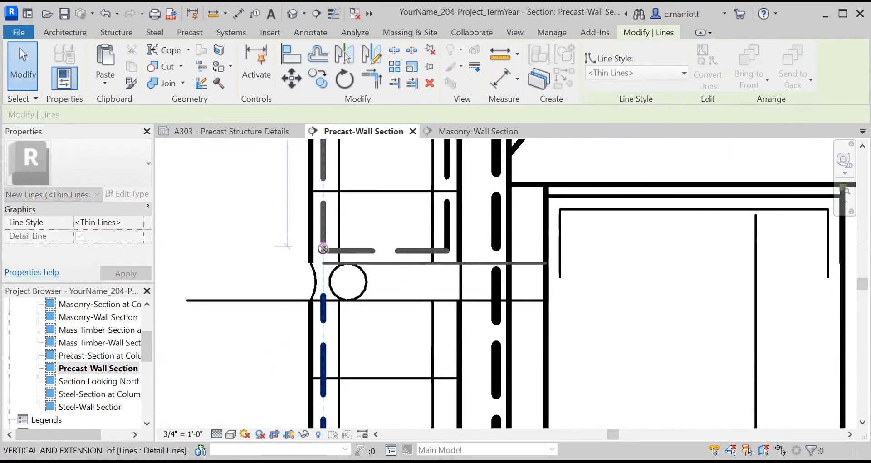
key("Escape")
key("Escape")
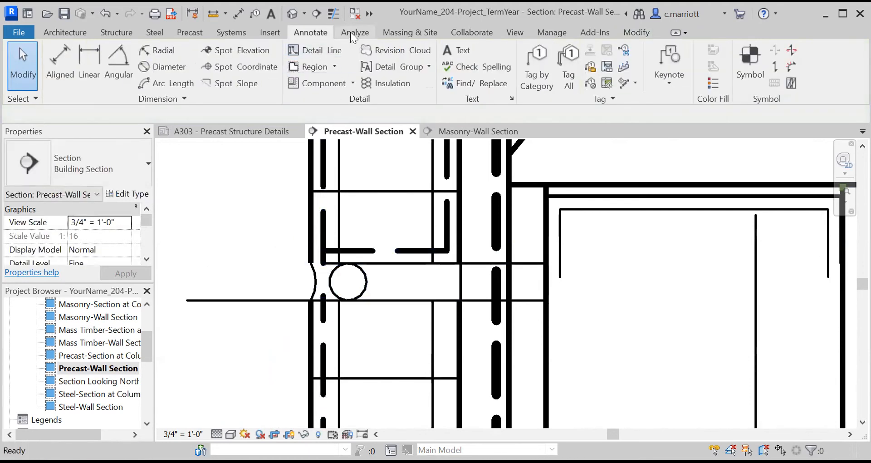
- Trim the outer vertical dashed line to a corner with the copied horizontal dashed line above the joint
left_click(636, 32)
left_click(376, 85)
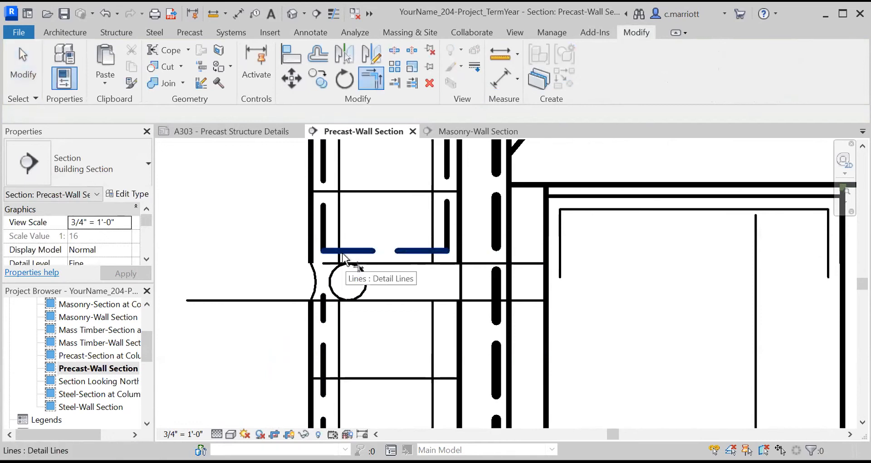
key("Escape")
scroll(318, 297, "down", 5)
scroll(375, 303, "up", 3)
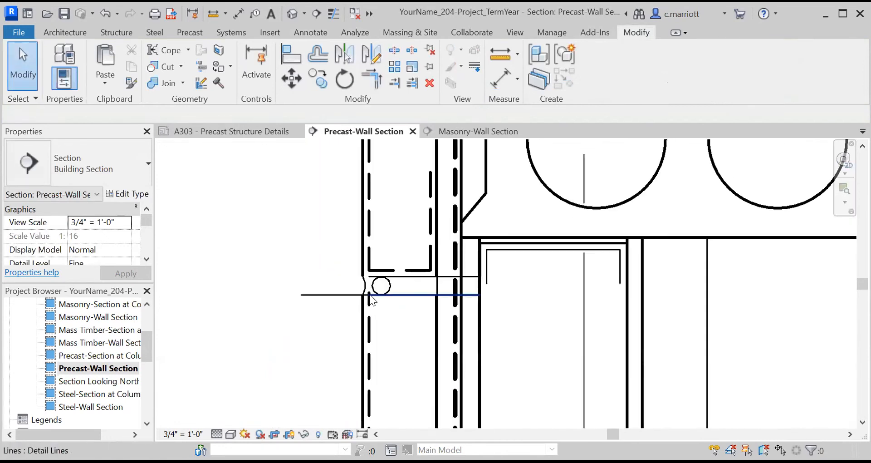
left_click(422, 272)
key("Escape")
- Extend the joint's upper edge line outward to the arc's upper endpoint at the exterior face
scroll(461, 275, "up", 2)
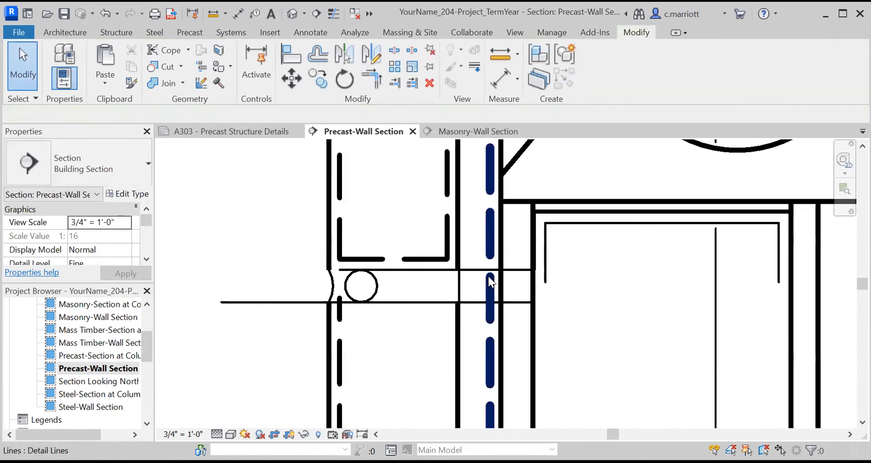
left_click(465, 269)
left_click_drag(338, 269, 329, 270)
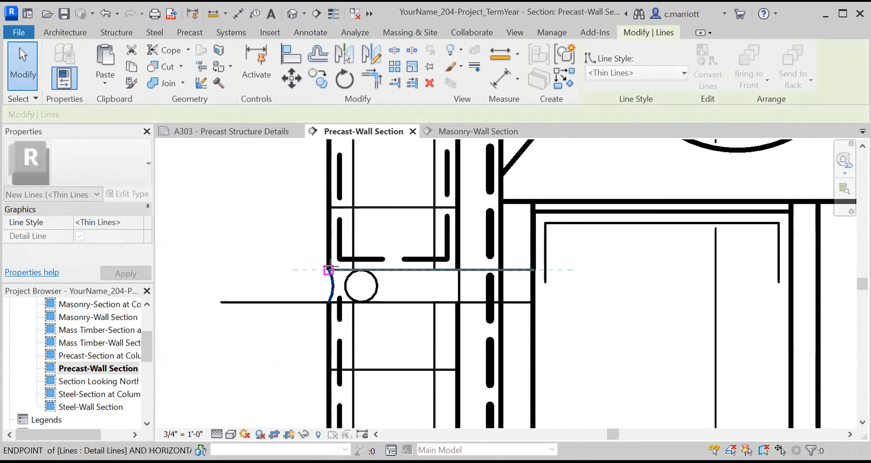
left_click(244, 293)
scroll(295, 321, "down", 1)
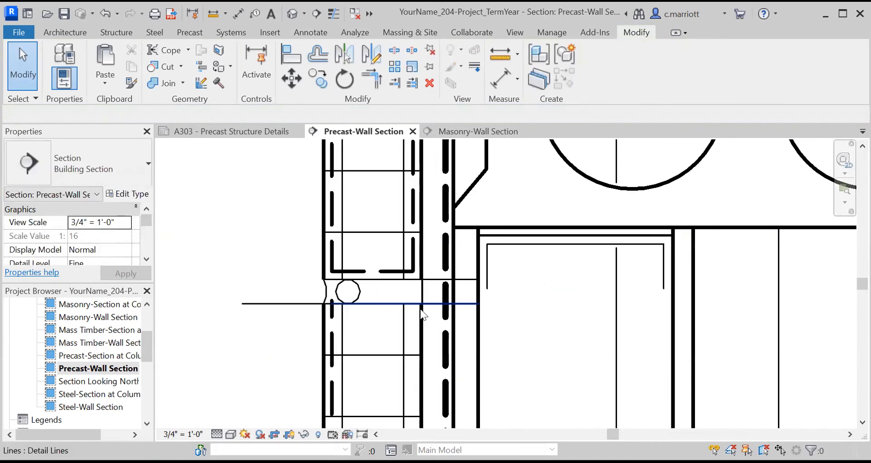
left_click(388, 273)
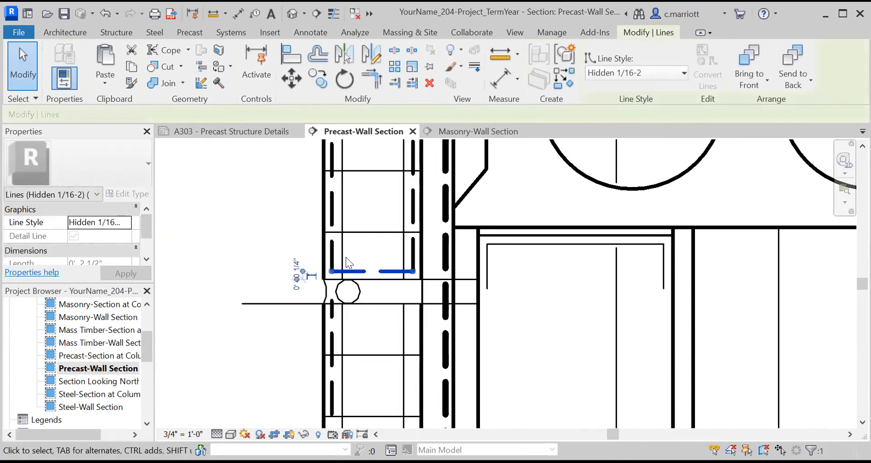
left_click(413, 259, "ctrl")
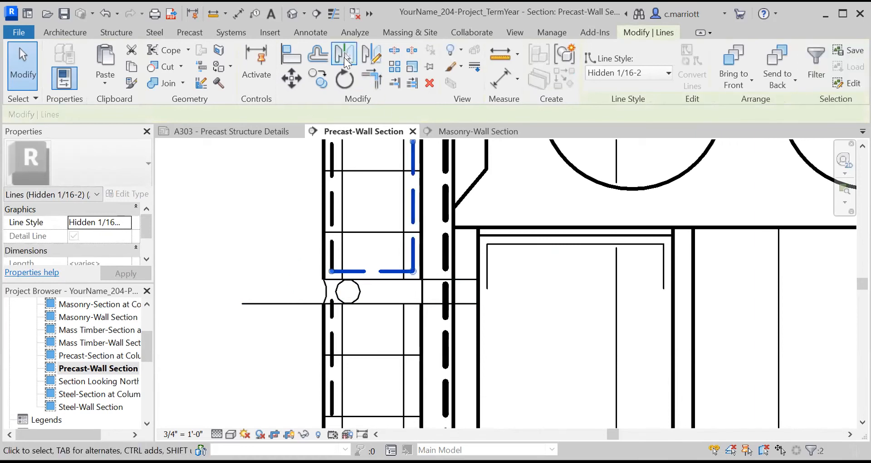
left_click(344, 56)
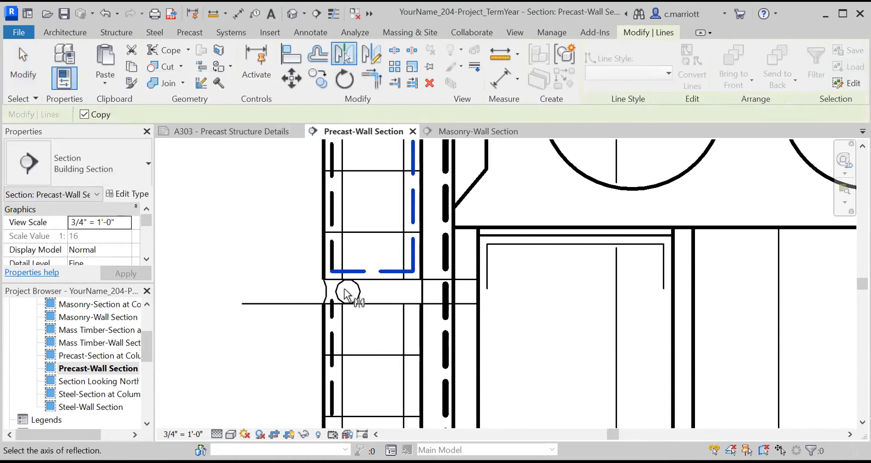
scroll(344, 307, "up", 2)
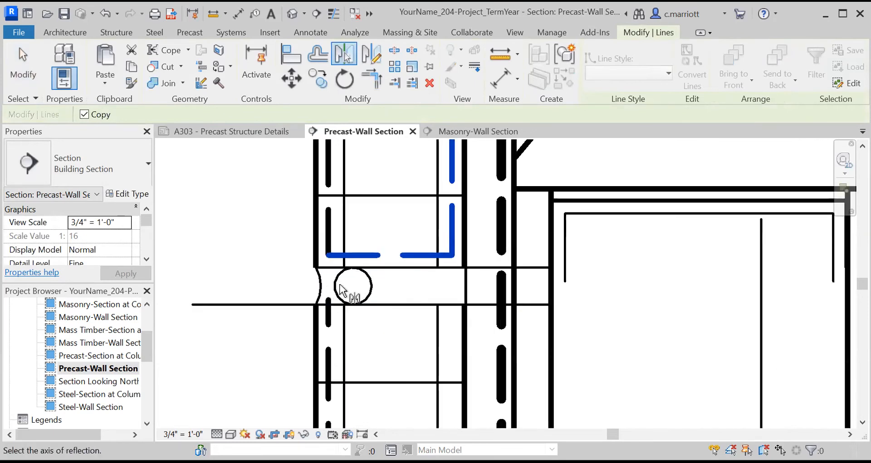
scroll(350, 287, "up", 2)
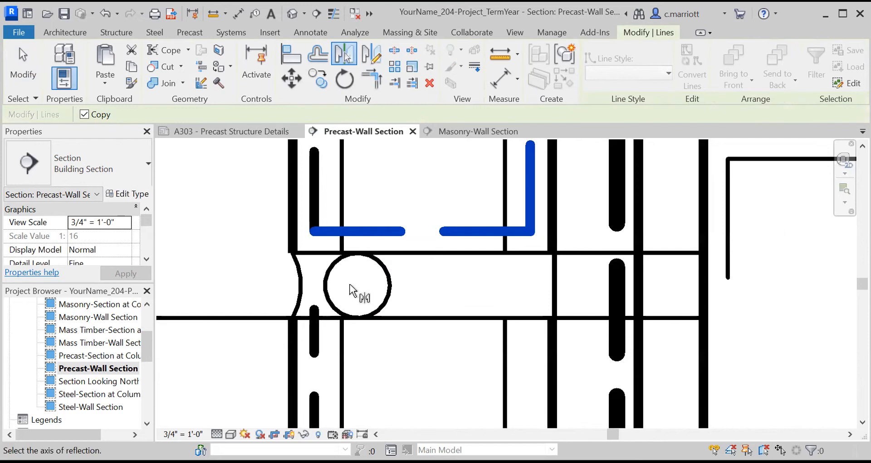
right_click(350, 285)
key("Escape")
key("Escape")
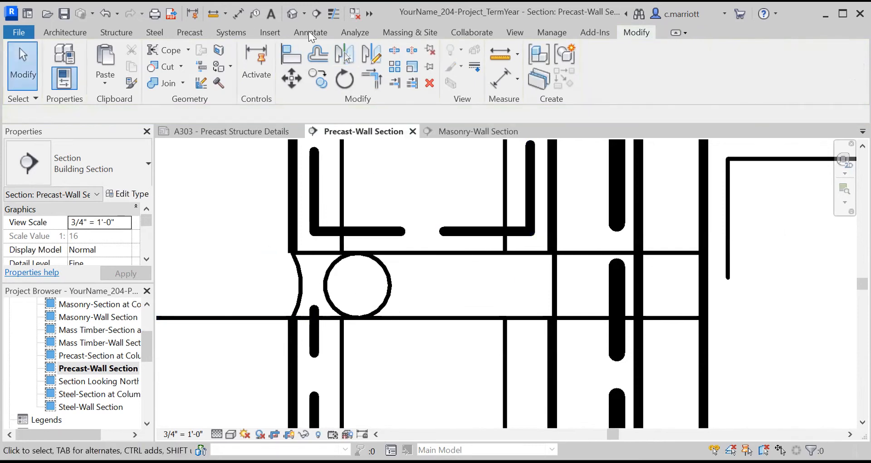
- Draw a horizontal detail line from the circle's outer quadrant to outside the wall as a mirror axis for the joint
left_click(313, 32)
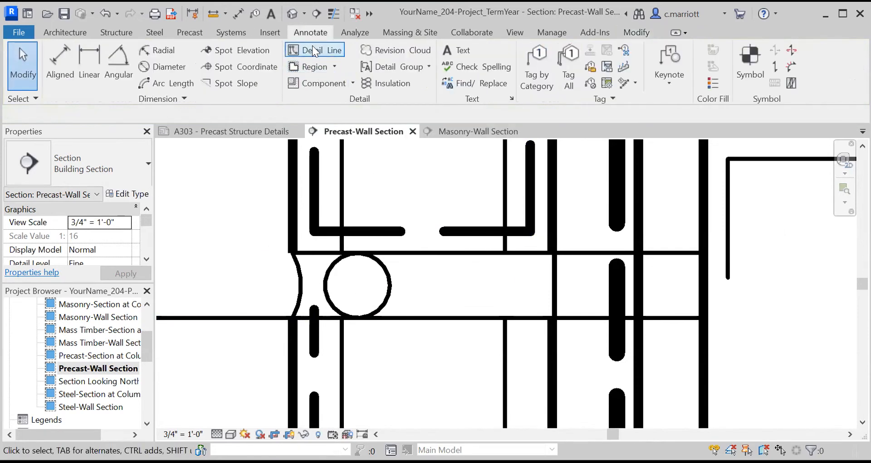
left_click(314, 49)
left_click(322, 285)
left_click(184, 286)
key("Escape")
key("Escape")
- Mirror a copy of the horizontal and inner vertical dashed reinforcement lines below the joint about the horizontal line through the circle
scroll(195, 265, "down", 3)
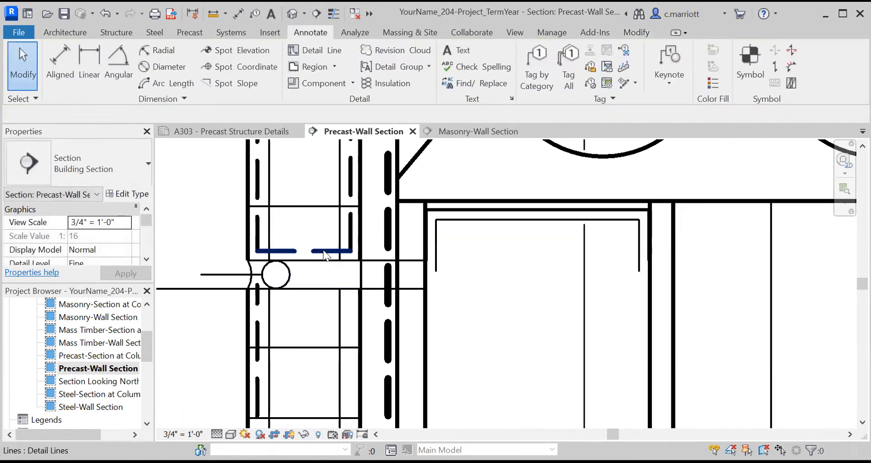
left_click(323, 251)
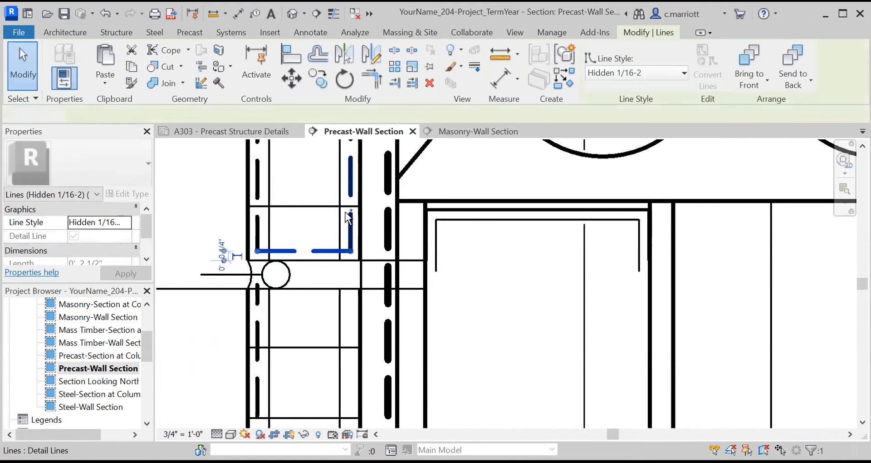
left_click(351, 236, "ctrl")
left_click(344, 57)
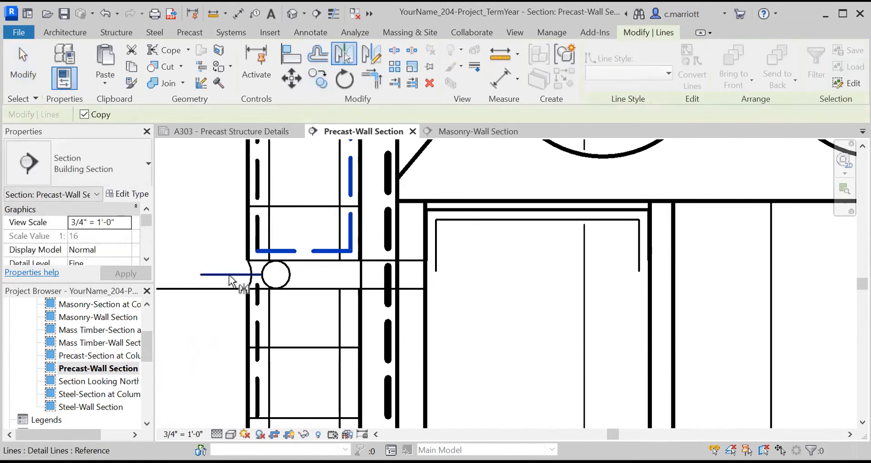
left_click(229, 275)
left_click(197, 220)
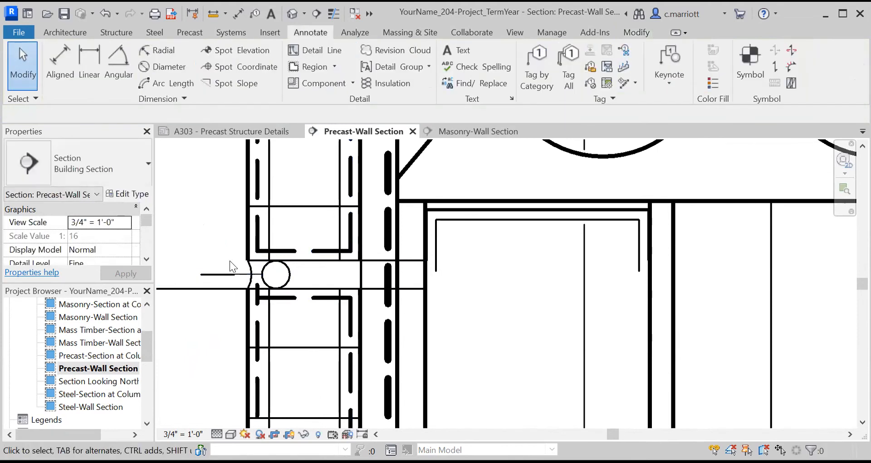
scroll(259, 236, "up", 2)
left_click(636, 33)
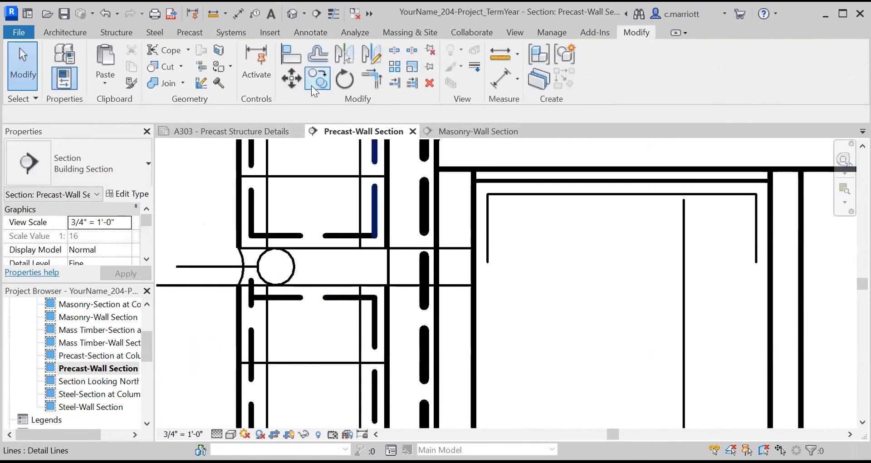
key("t")
key("r")
left_click(268, 298)
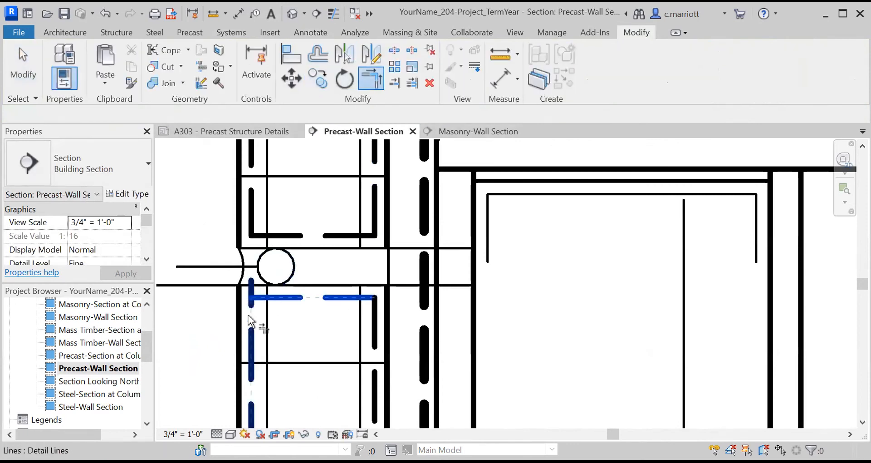
key("Escape")
key("Escape")
- Remove the mirror axis line and the overlong joint edge line below it, both projecting outside the wall, from the view
scroll(290, 281, "down", 2)
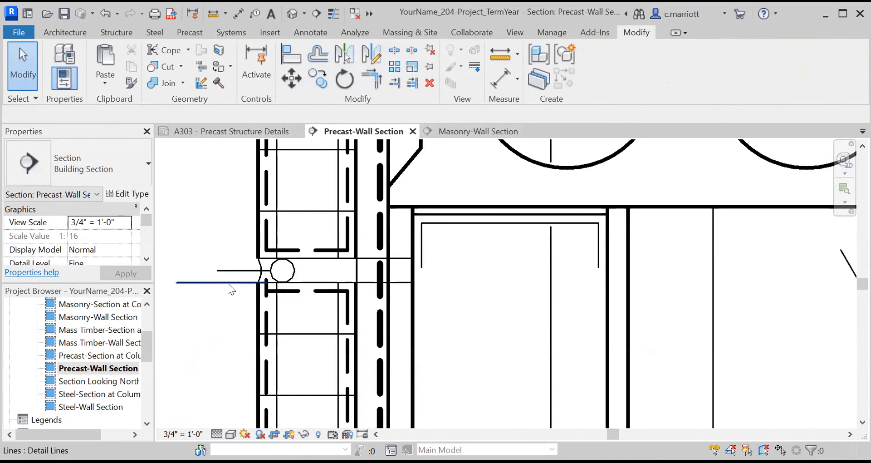
left_click(221, 281)
key("e")
key("h")
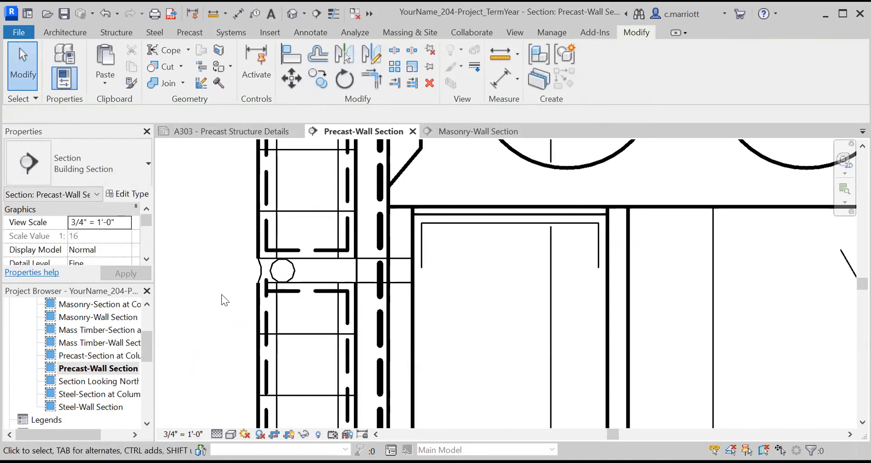
- Trim the outer vertical dashed line to a corner with the mirrored horizontal dashed line below the joint
scroll(223, 299, "down", 3)
scroll(254, 281, "up", 2)
scroll(256, 280, "up", 3)
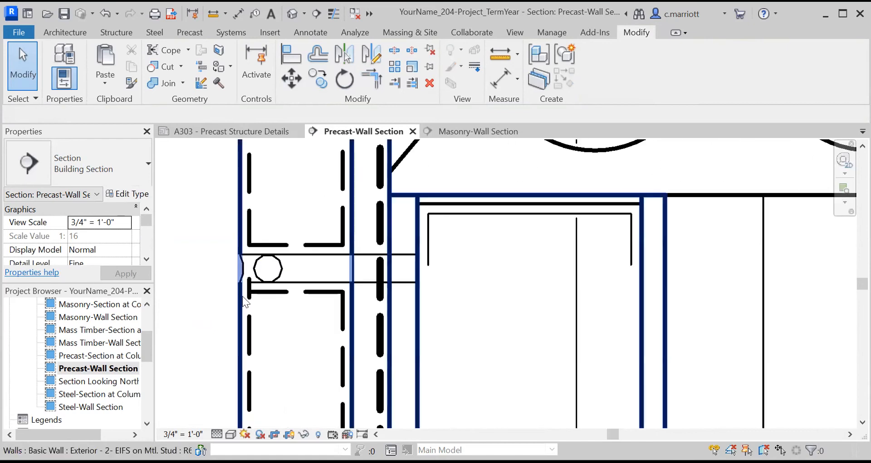
left_click(375, 82)
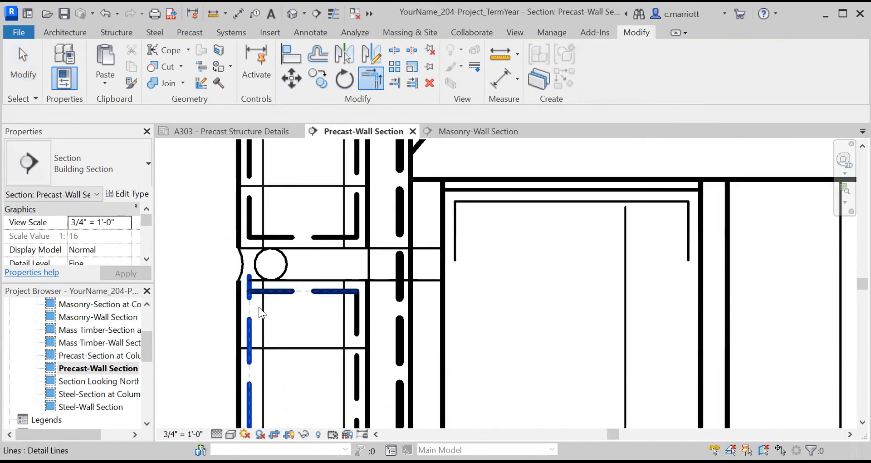
left_click(267, 281)
key("Escape")
key("Escape")
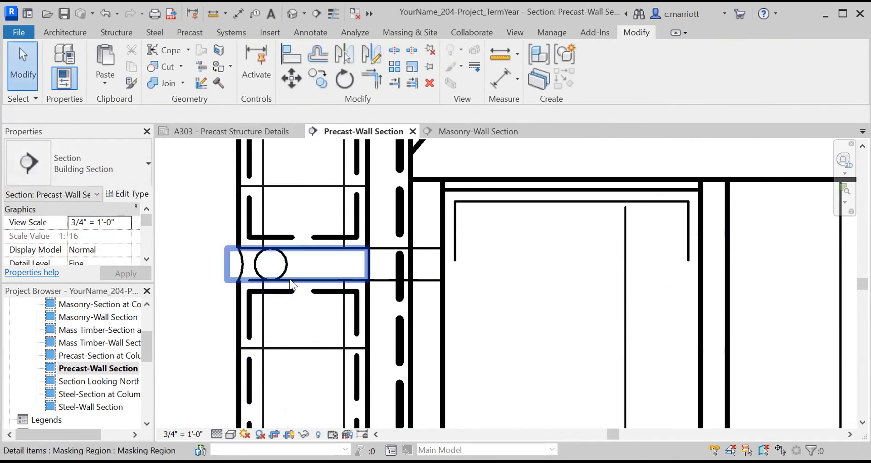
- Extend the joint's lower edge line outward to the arc's lower endpoint at the exterior face
left_click(289, 278)
key("Escape")
left_click(379, 280)
left_click_drag(249, 280, 239, 280)
left_click(198, 286)
- Draw a Hidden 3/32-3 detail line along the underside of the concrete topping, from the wall's thick dashed line to the section's interior edge
scroll(260, 282, "down", 8)
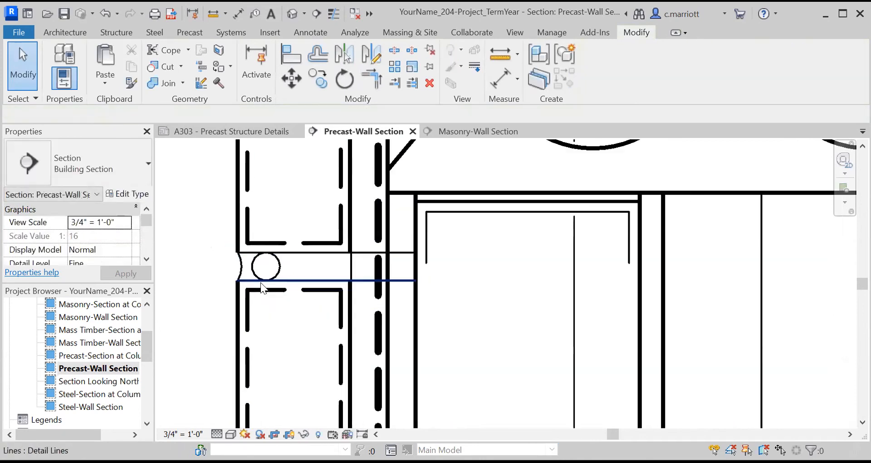
middle_click_drag(197, 330, 275, 350)
scroll(275, 349, "down", 2)
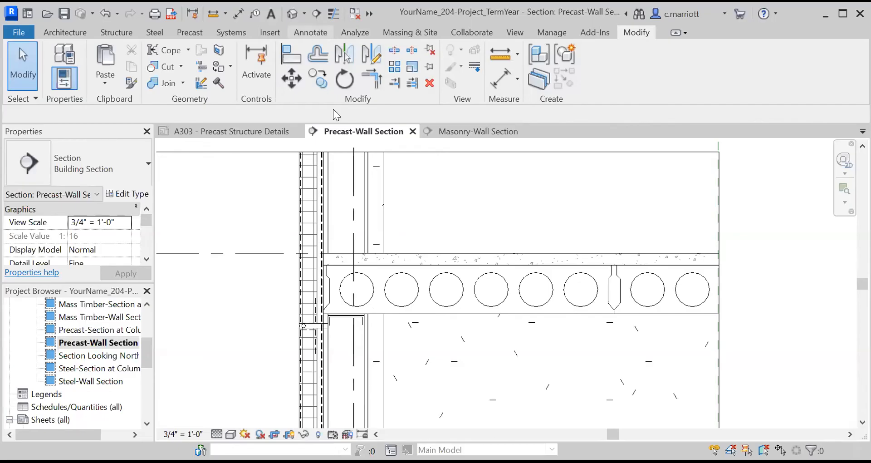
key("d")
key("l")
scroll(311, 261, "up", 5)
scroll(311, 261, "down", 5)
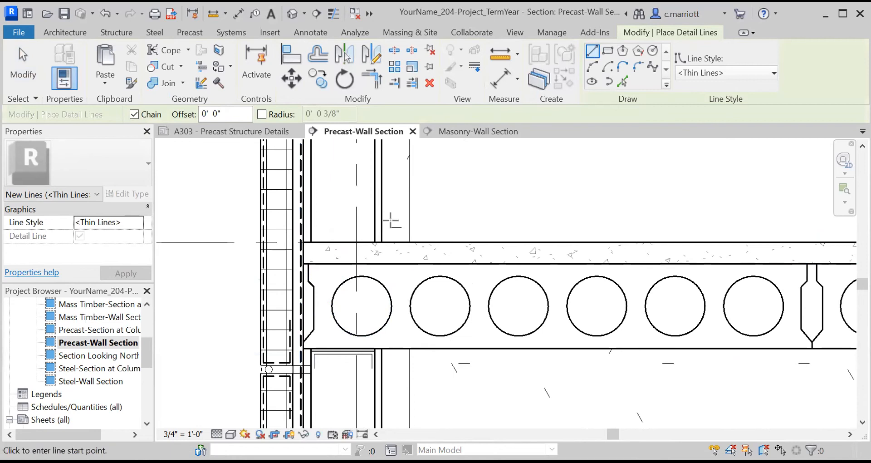
left_click(750, 72)
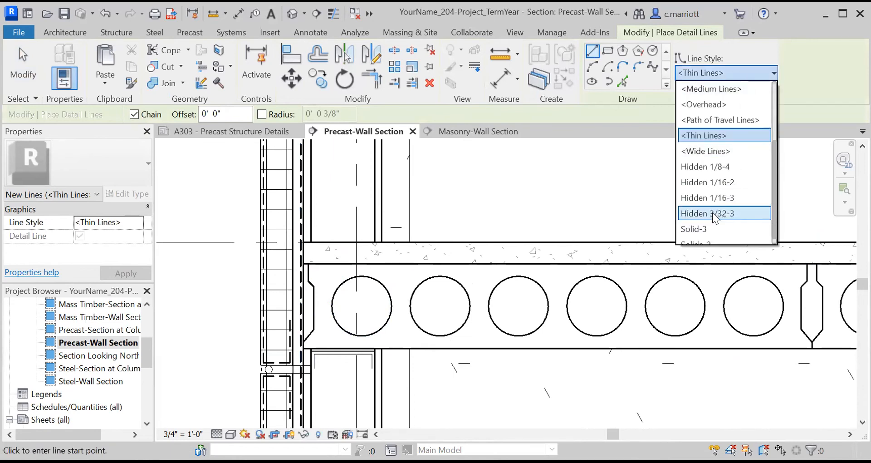
left_click(713, 213)
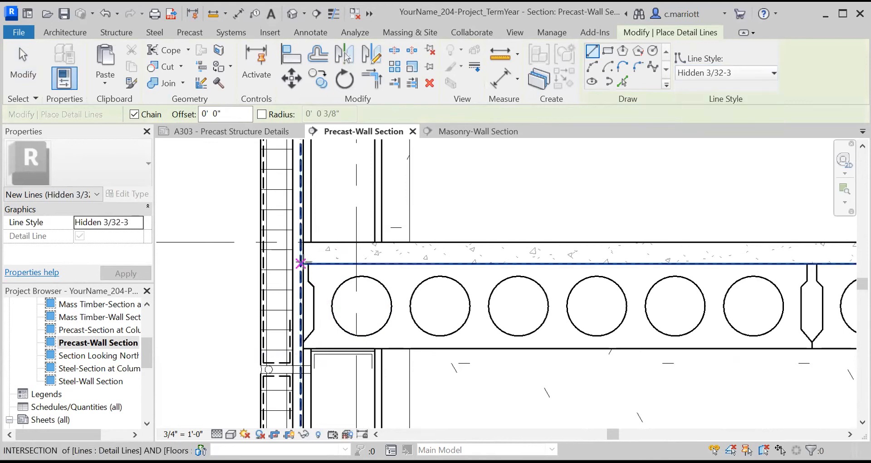
left_click(300, 263)
scroll(385, 254, "down", 3)
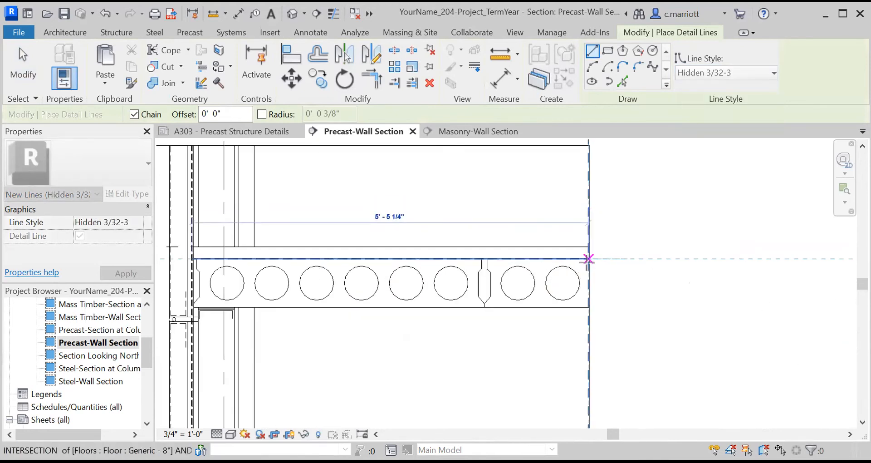
left_click(588, 259)
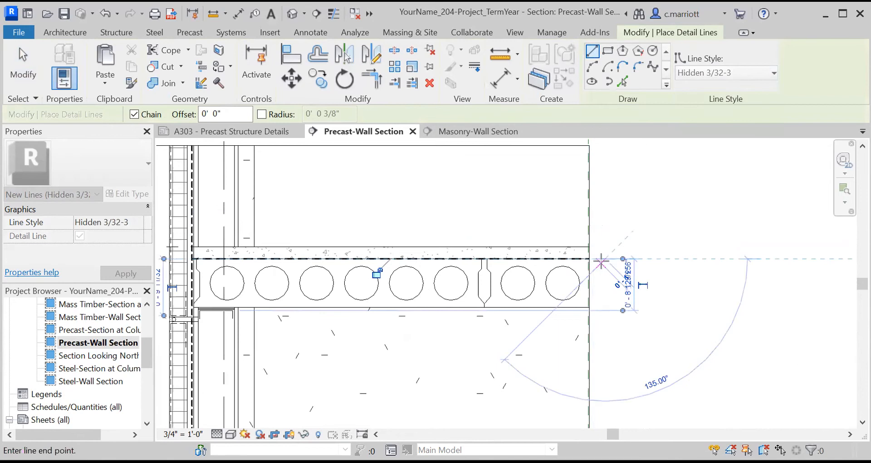
key("Escape")
key("Escape")
left_click(556, 261)
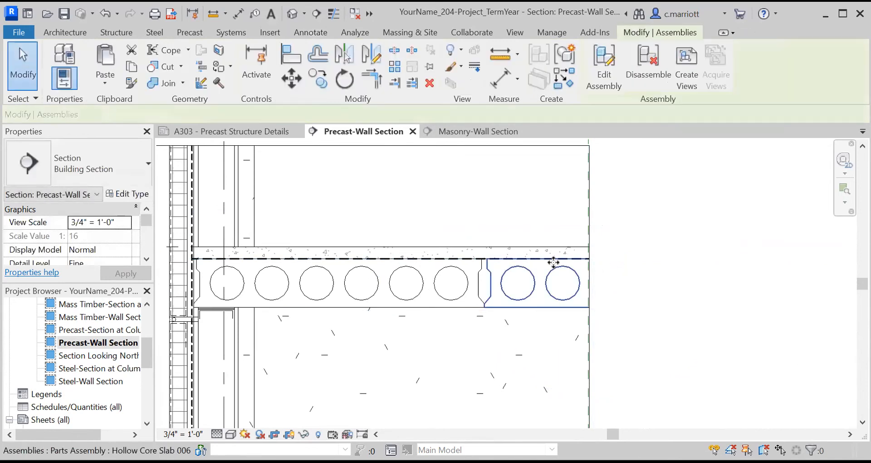
key("m")
key("v")
left_click(573, 252)
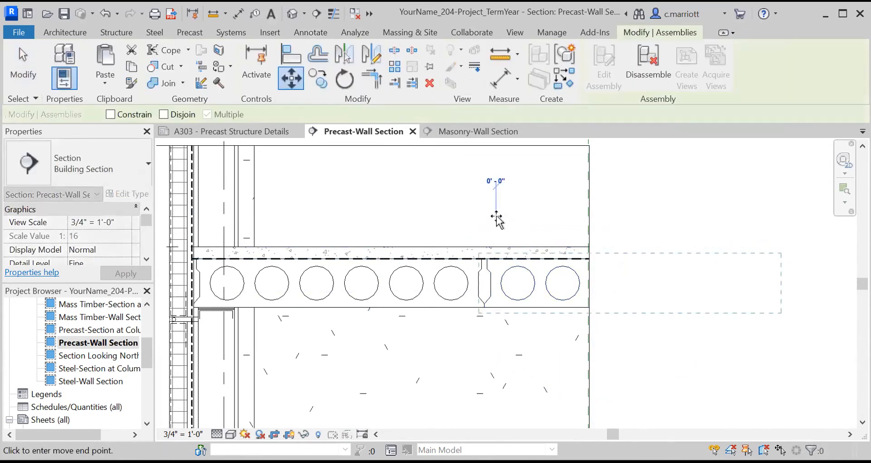
key("Escape")
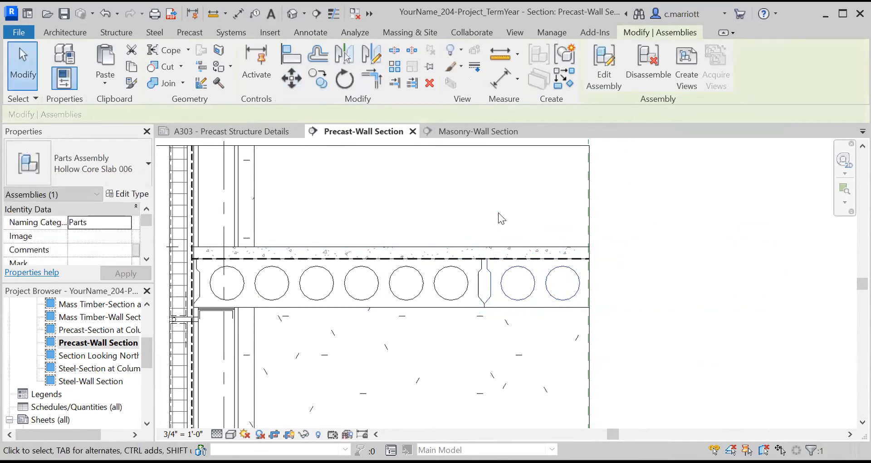
scroll(499, 276, "up", 3)
left_click(469, 265)
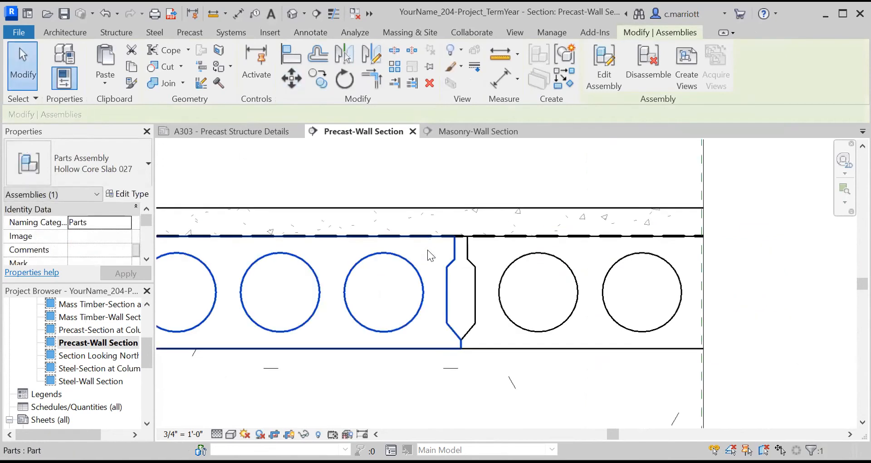
scroll(352, 234, "up", 1)
key("Escape")
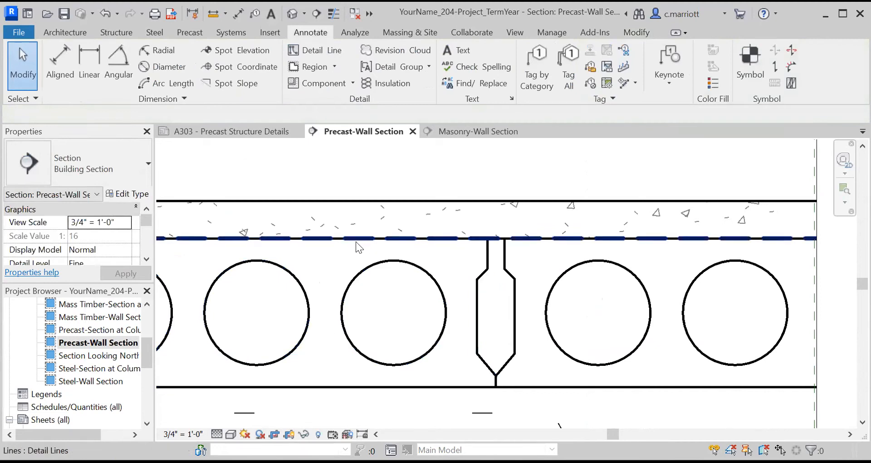
- Move the dashed reinforcement line straight up from the top of the hollow core slab to the middle of the concrete topping
left_click(357, 237)
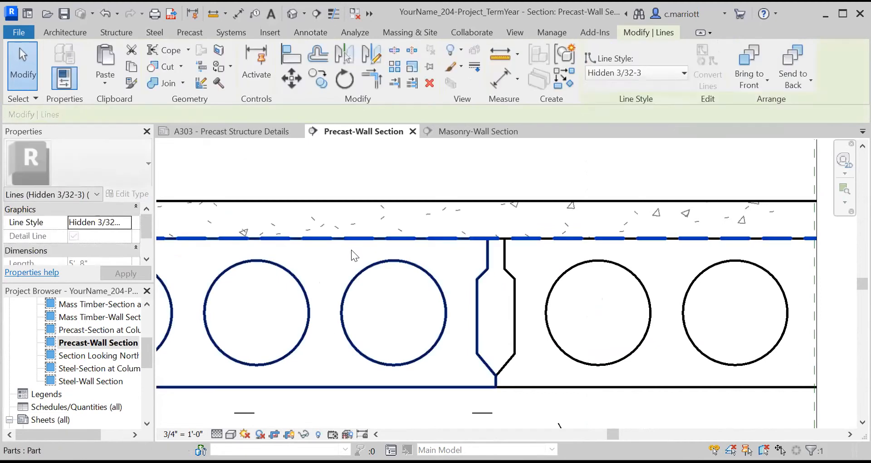
left_click(287, 75)
left_click(204, 182)
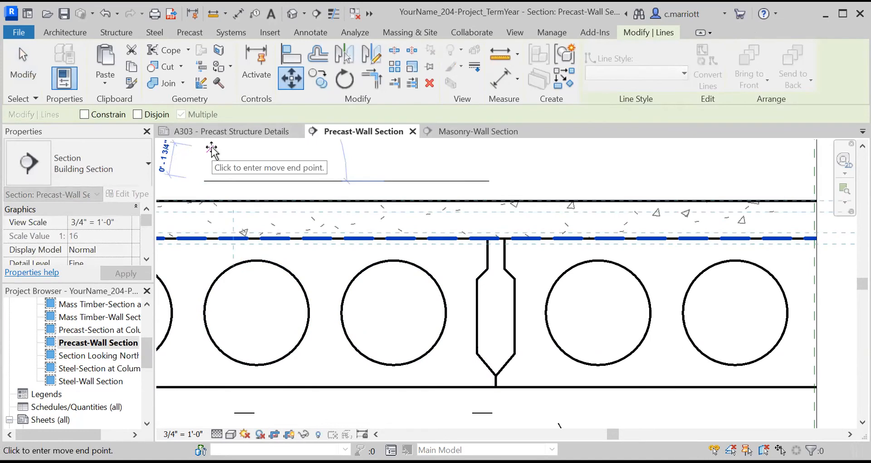
type("0")
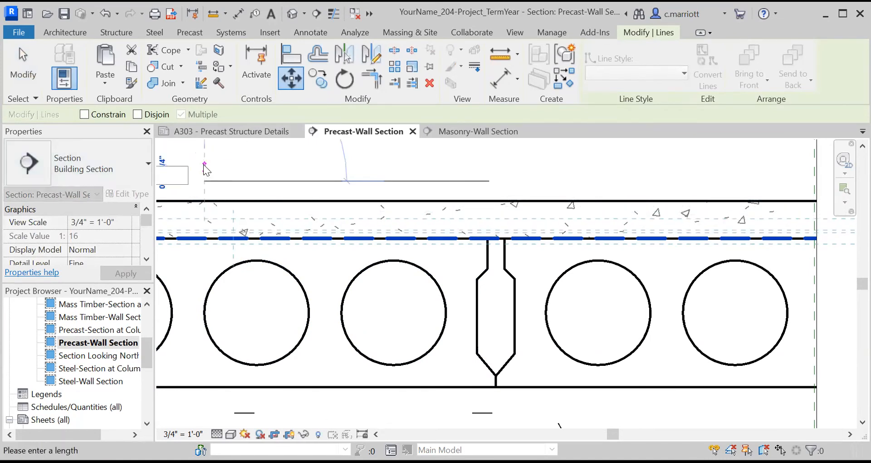
key("Return")
key("Escape")
- Examine the upper part of the section at grid 8, where the precast wall meets the roof insulation and hollow core slab
scroll(245, 213, "down", 5)
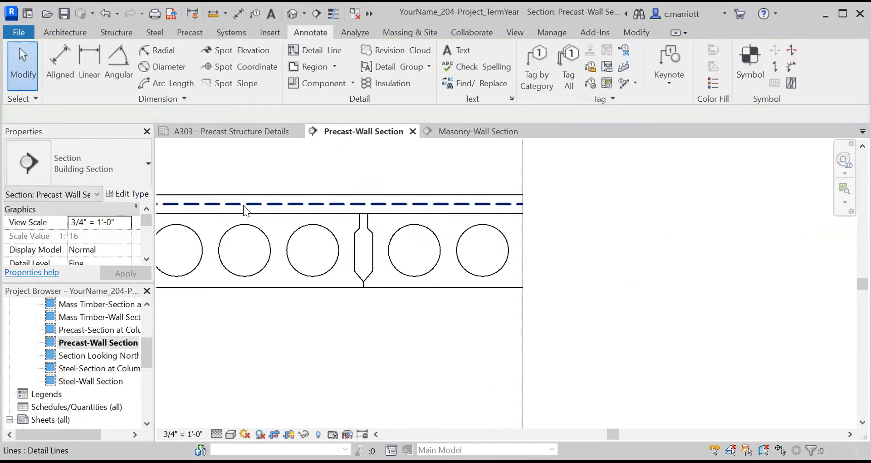
scroll(249, 239, "down", 4)
middle_click_drag(270, 274, 311, 280)
scroll(193, 253, "up", 2)
middle_click_drag(227, 303, 251, 337)
scroll(229, 276, "up", 3)
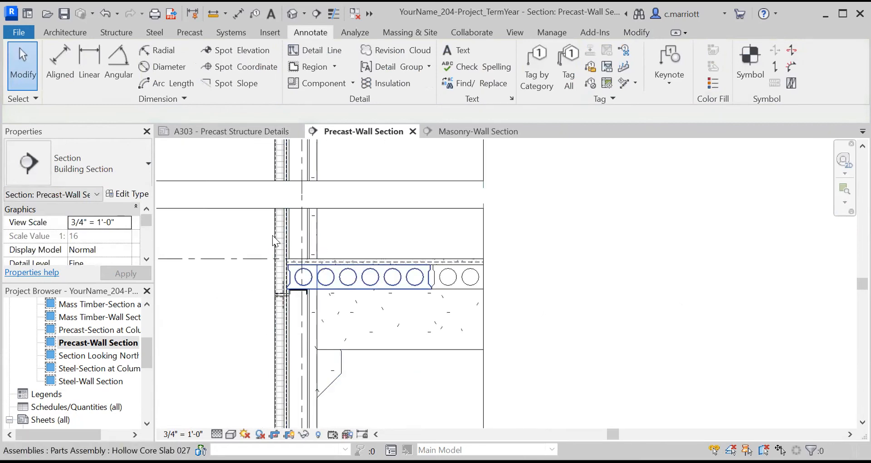
scroll(271, 248, "down", 5)
middle_click_drag(257, 212, 251, 330)
scroll(248, 293, "up", 2)
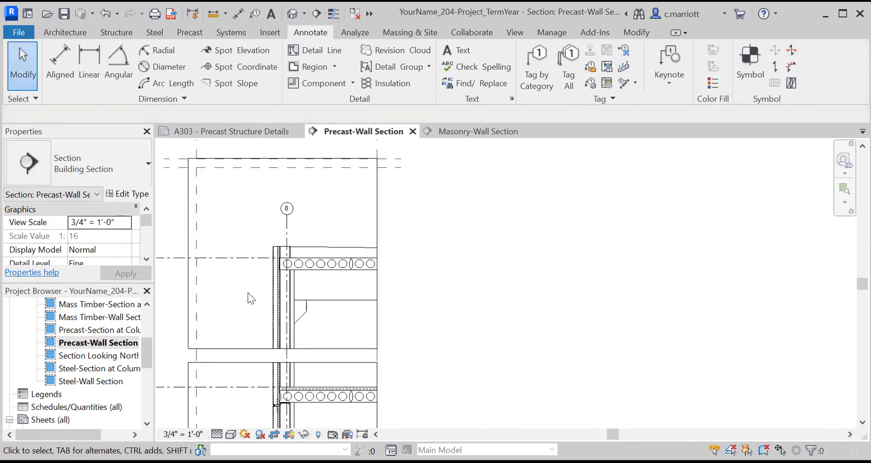
scroll(260, 279, "up", 4)
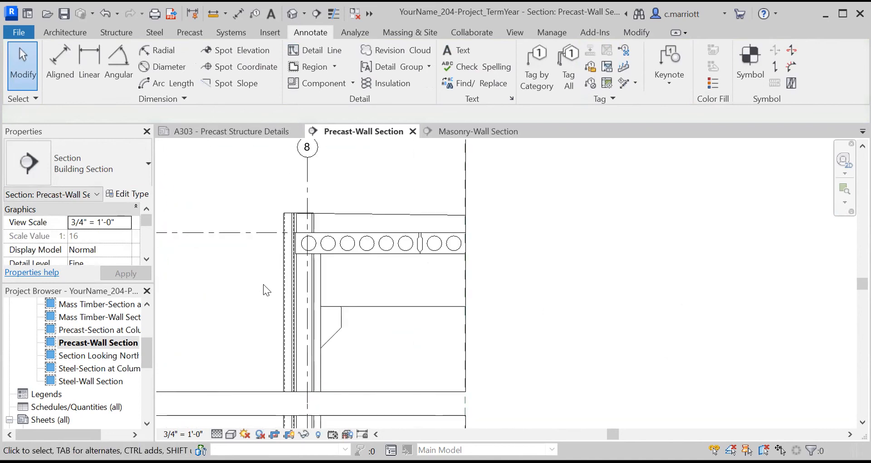
scroll(271, 295, "down", 2)
scroll(268, 295, "down", 2)
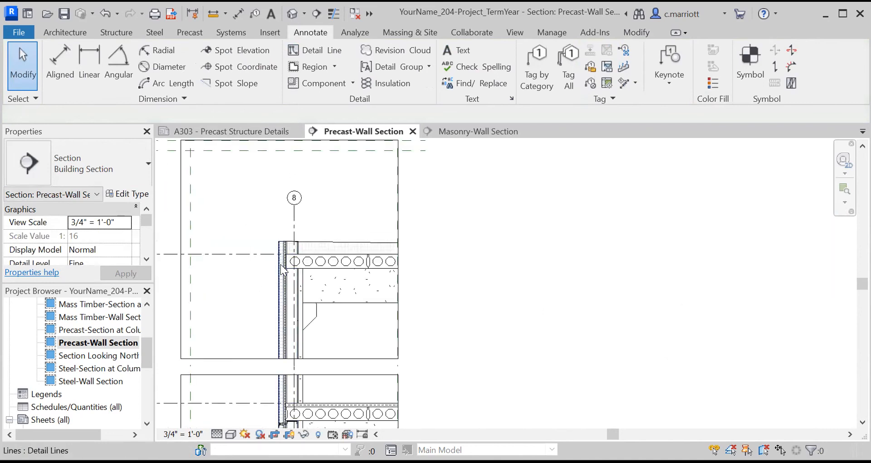
scroll(275, 259, "up", 3)
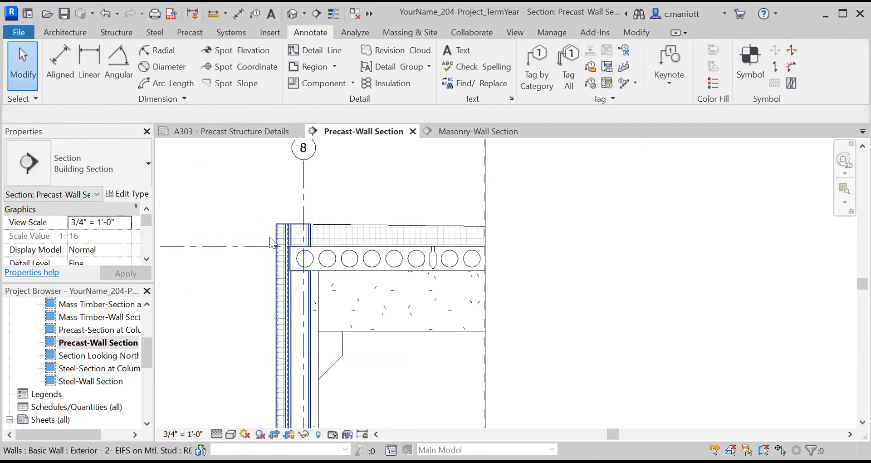
scroll(257, 239, "up", 5)
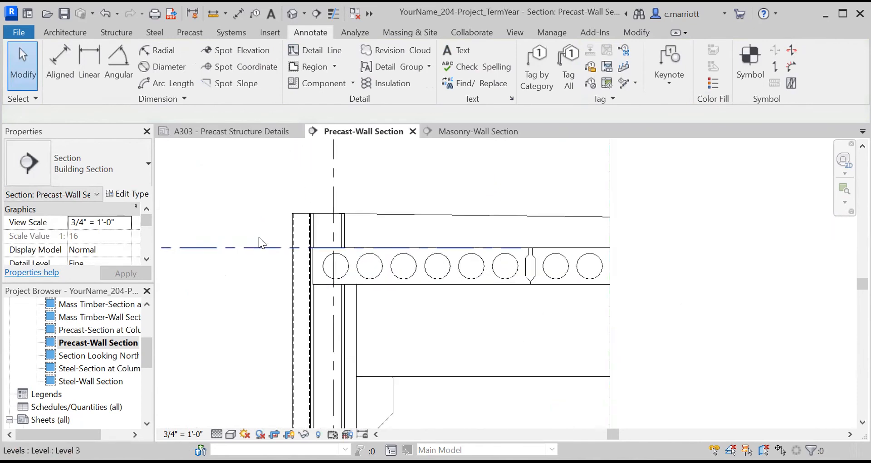
scroll(311, 225, "down", 1)
middle_click_drag(293, 236, 266, 303)
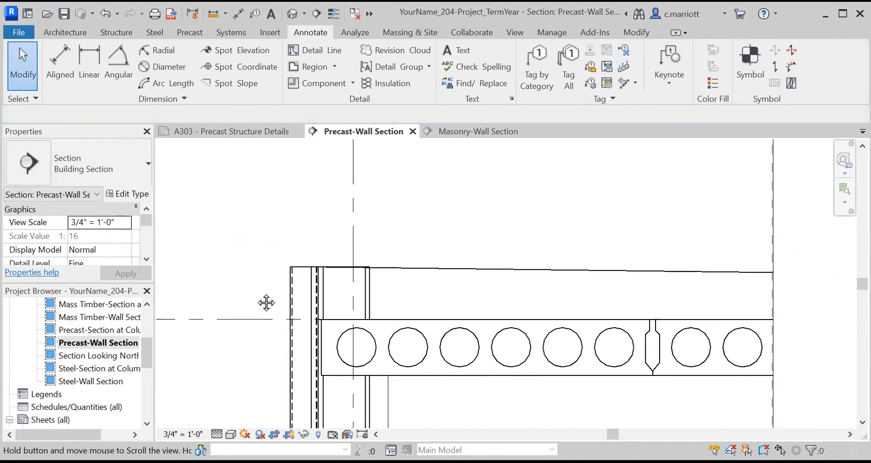
scroll(250, 313, "down", 1)
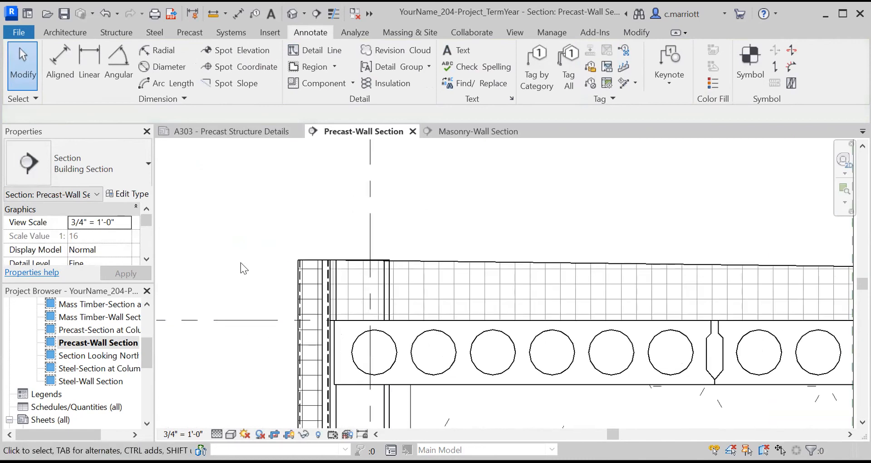
scroll(241, 263, "down", 1)
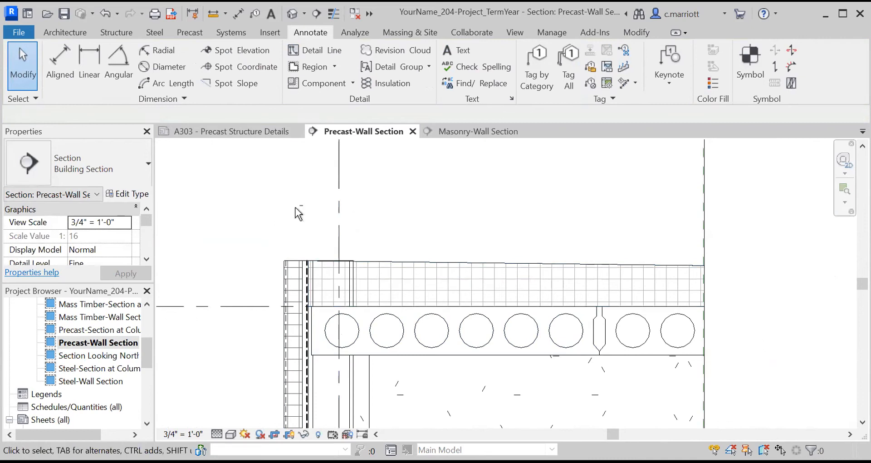
- Join the roof insulation to the exterior wall at the roof edge near grid 8
left_click(631, 35)
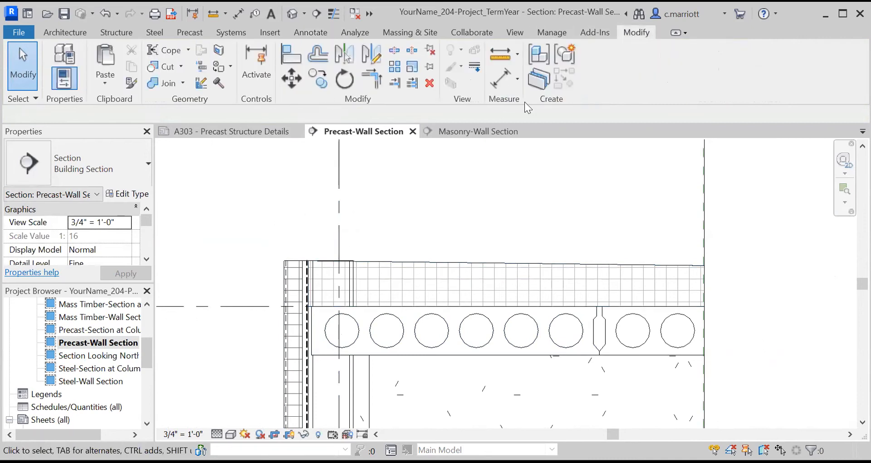
left_click(166, 83)
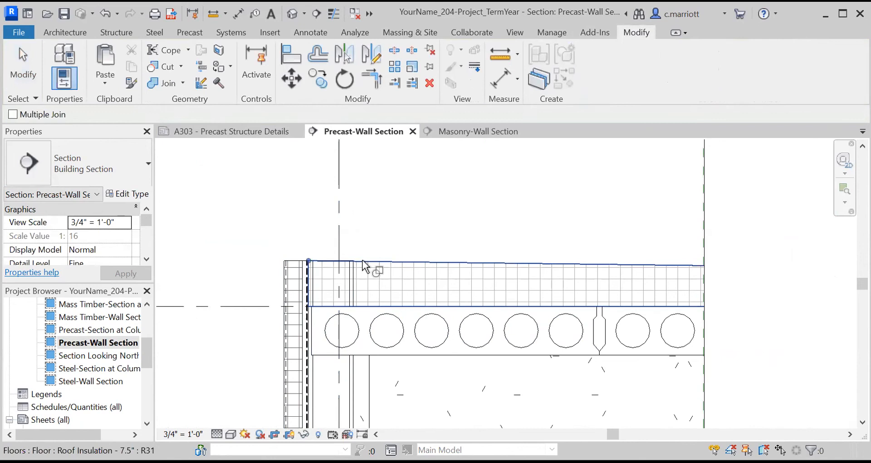
left_click(369, 270)
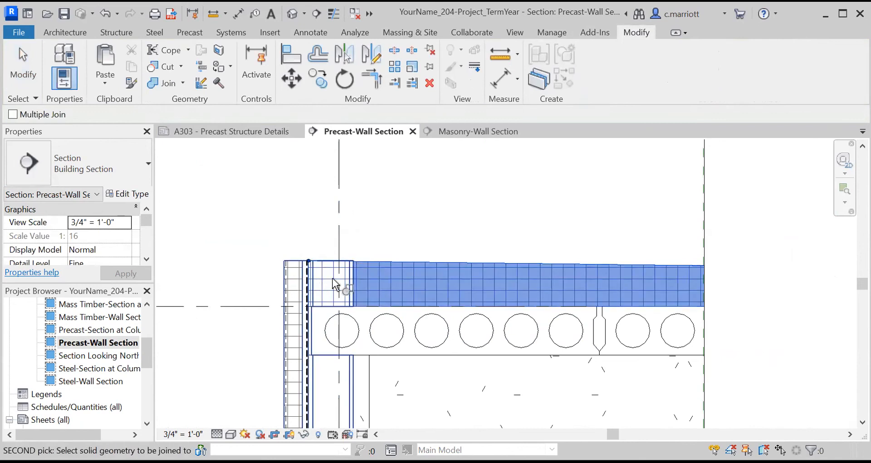
left_click(286, 278)
scroll(247, 295, "up", 3)
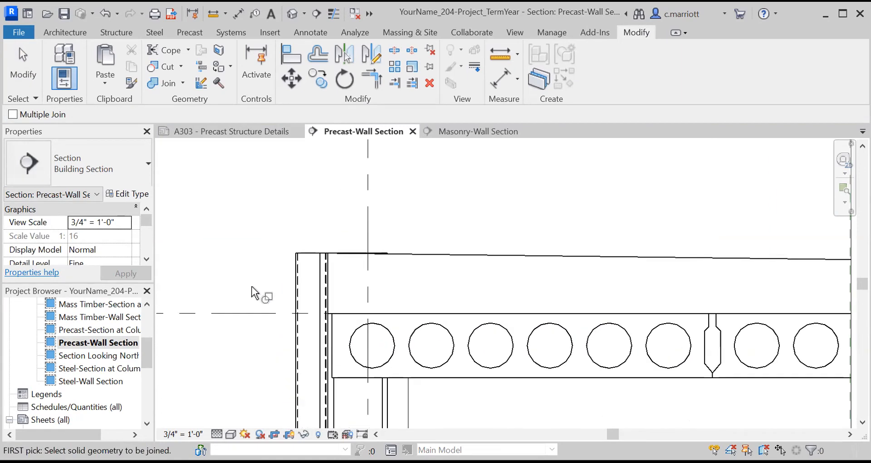
key("Escape")
key("Escape")
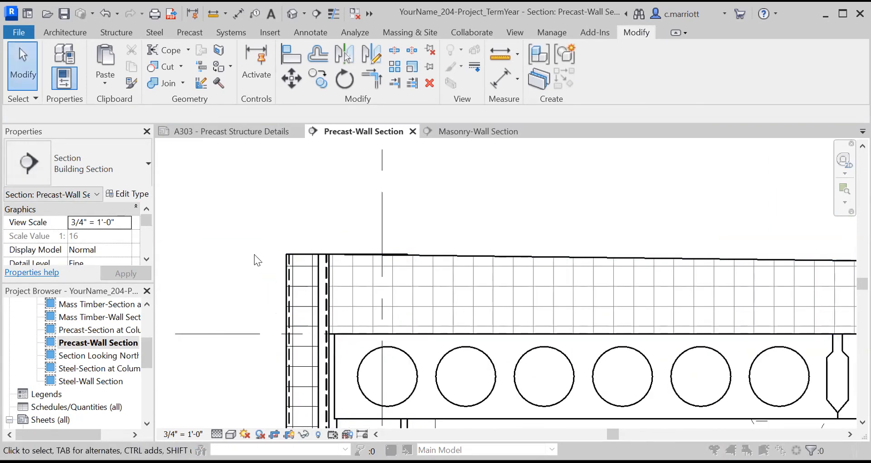
scroll(257, 260, "down", 3)
scroll(460, 232, "down", 1)
scroll(458, 226, "down", 3)
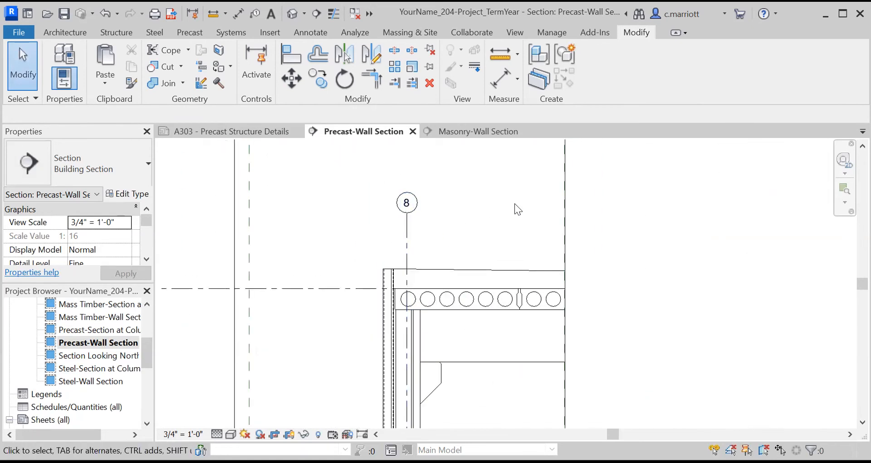
- Switch to the browser and examine the TEIFS AT R1.04 Termination at Gravel Stop detail from the roof edge down to its notes
key("alt+Tab")
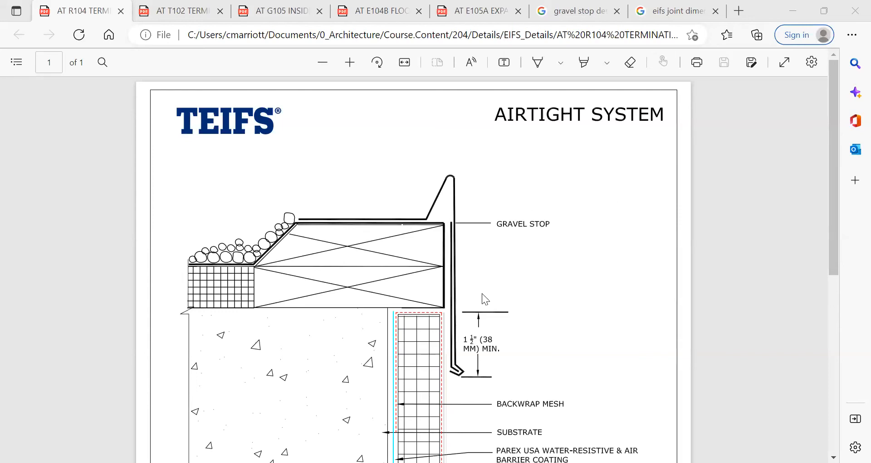
scroll(479, 295, "down", 2)
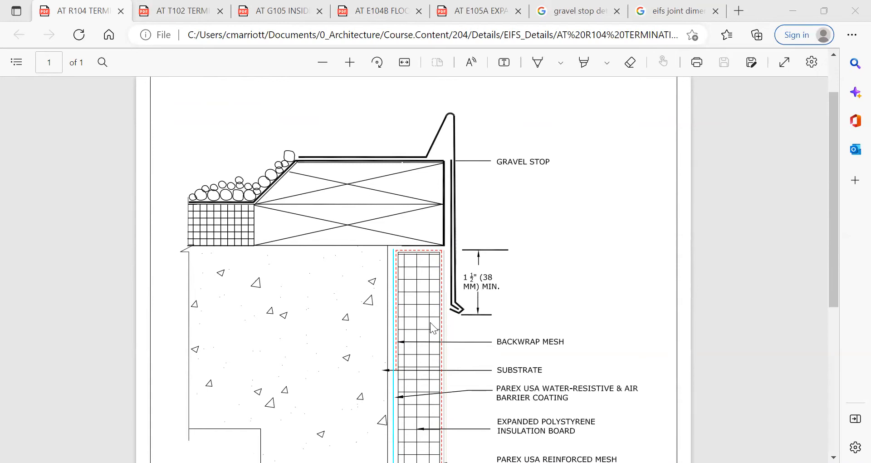
scroll(436, 336, "down", 3)
scroll(436, 337, "down", 1)
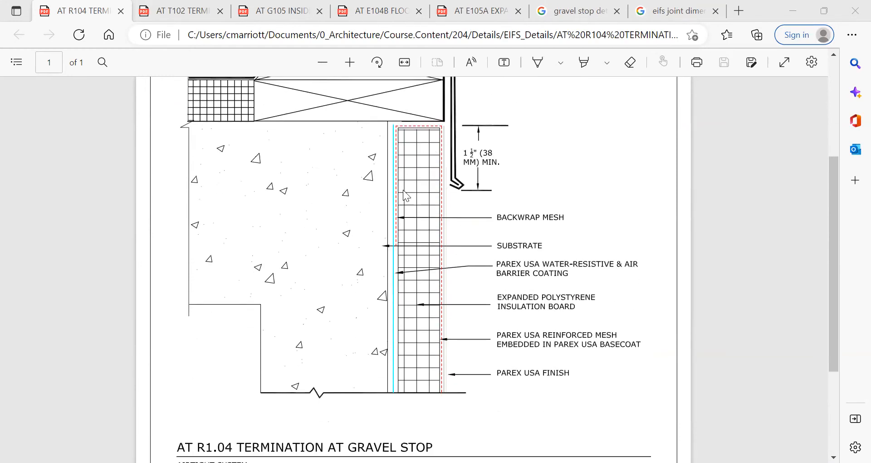
scroll(420, 254, "down", 3)
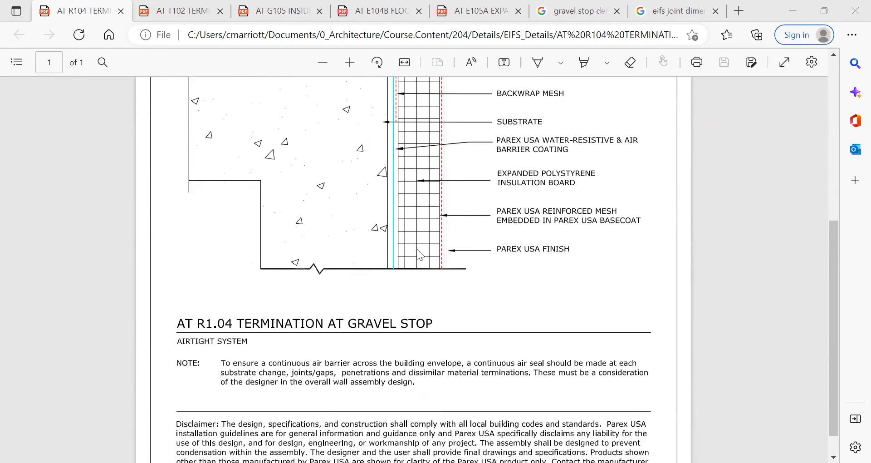
scroll(420, 254, "up", 9)
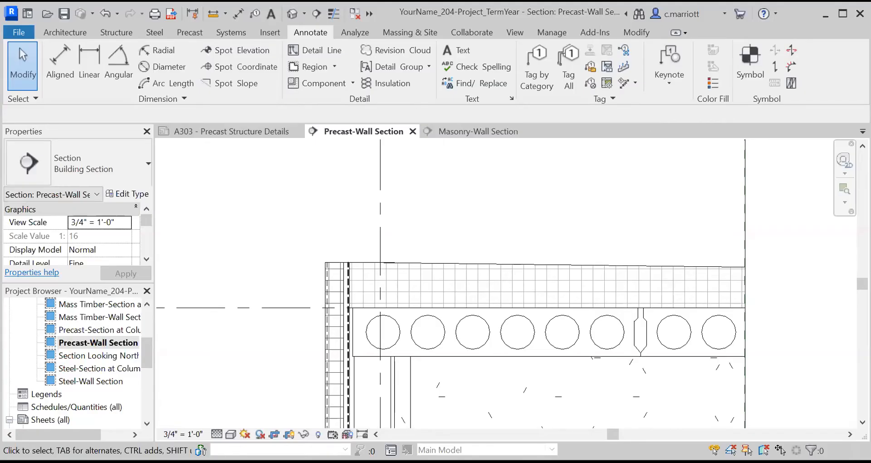
- Return to the Precast-Wall Section in Revit and measure the roof insulation's depth along the wall's interior face
scroll(380, 273, "up", 2)
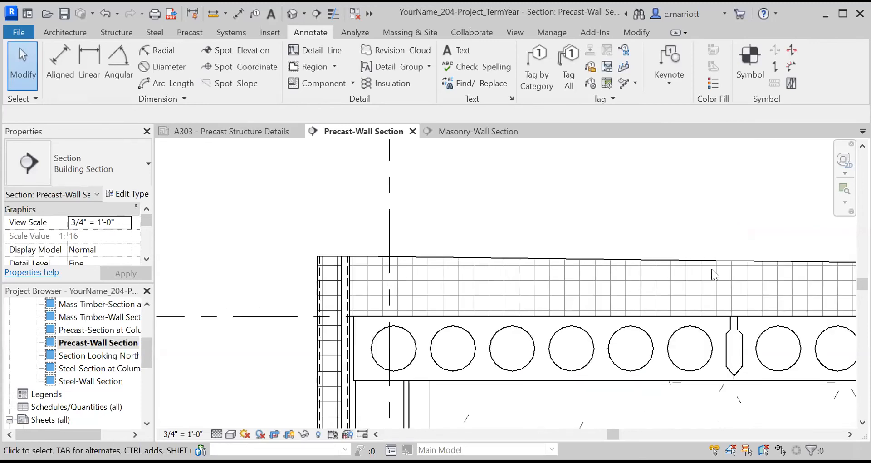
scroll(354, 273, "up", 2)
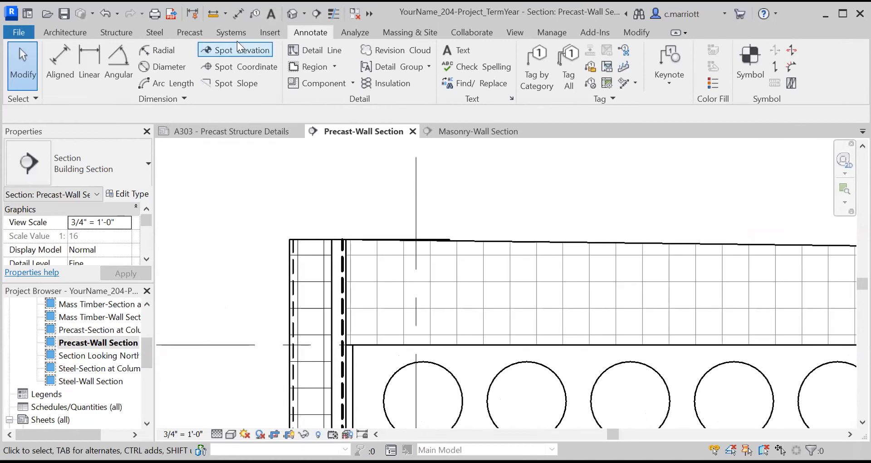
left_click(211, 15)
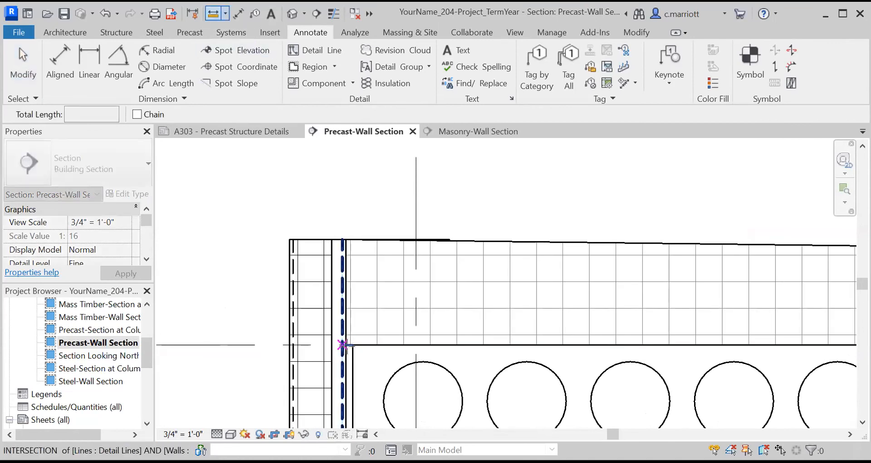
scroll(354, 345, "up", 2)
left_click(345, 345)
left_click(345, 185)
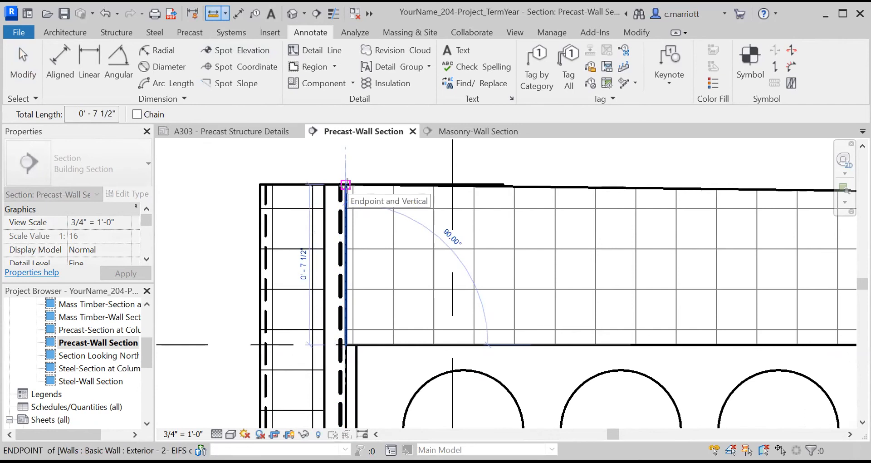
key("Escape")
key("Escape")
scroll(346, 186, "down", 3)
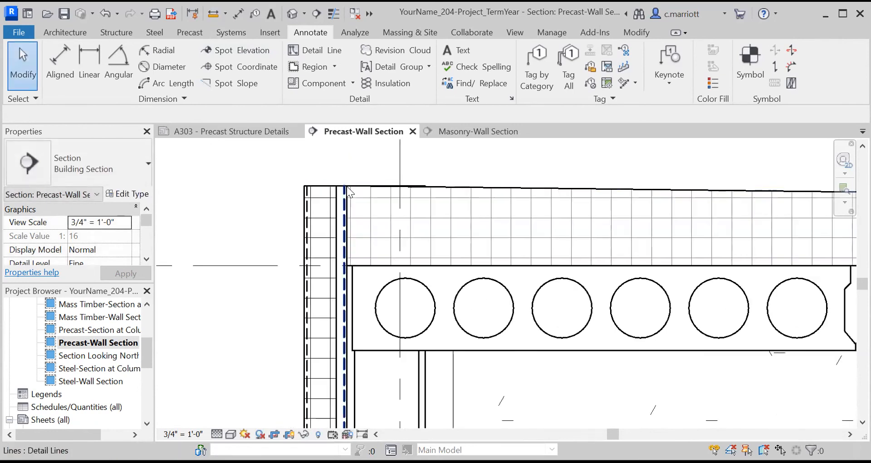
scroll(346, 187, "up", 1)
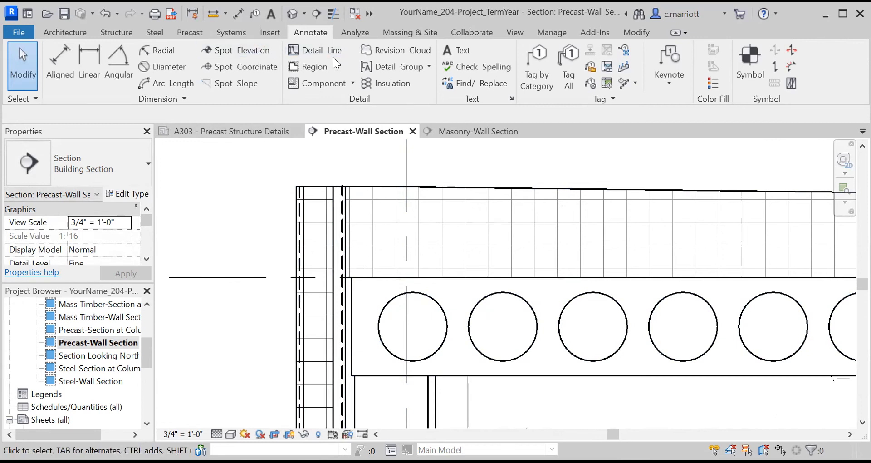
- Look through the loaded detail component types for a lumber section, and leave without placing anything
left_click(320, 84)
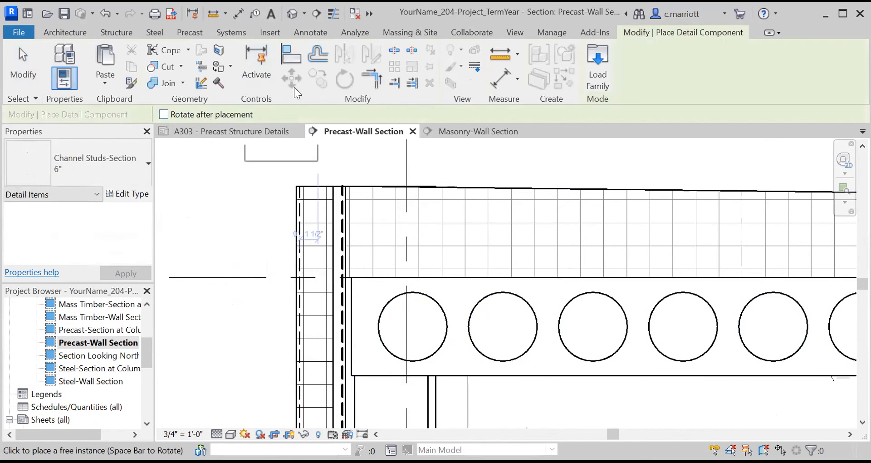
left_click(307, 30)
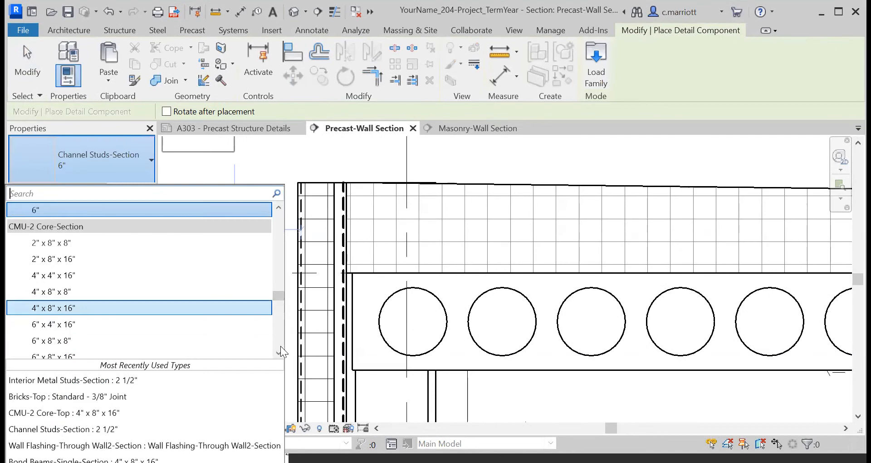
scroll(281, 347, "down", 7)
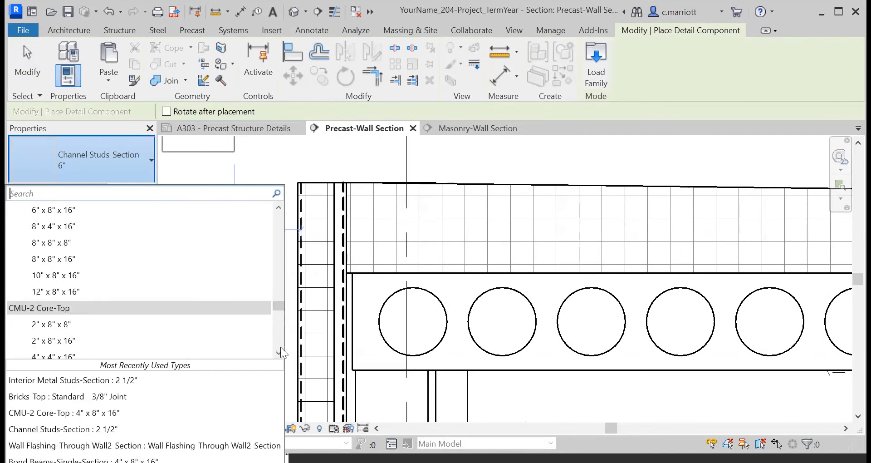
scroll(281, 347, "down", 5)
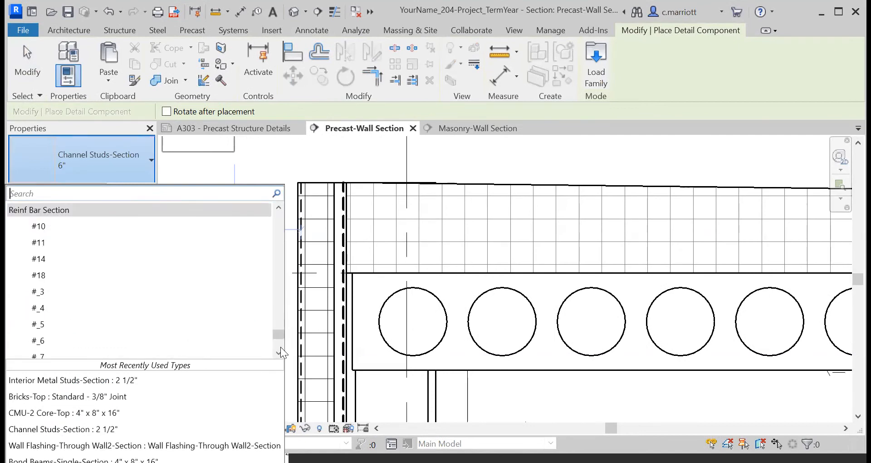
left_click_drag(282, 342, 278, 218)
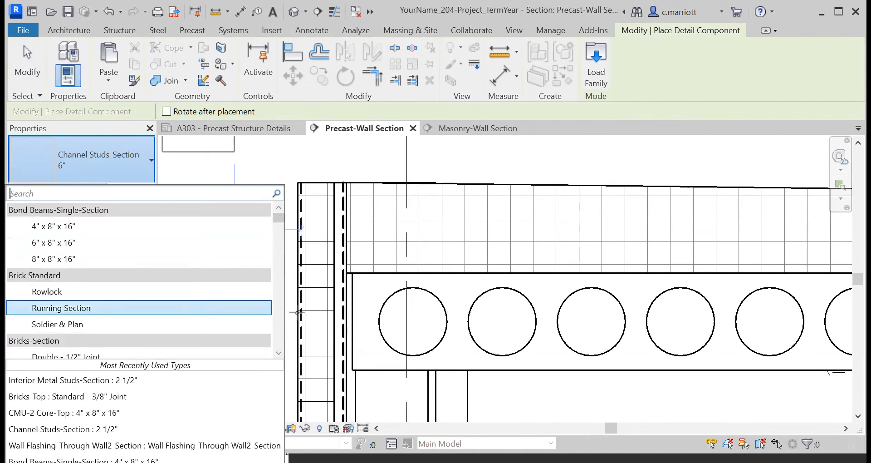
key("Escape")
key("Escape")
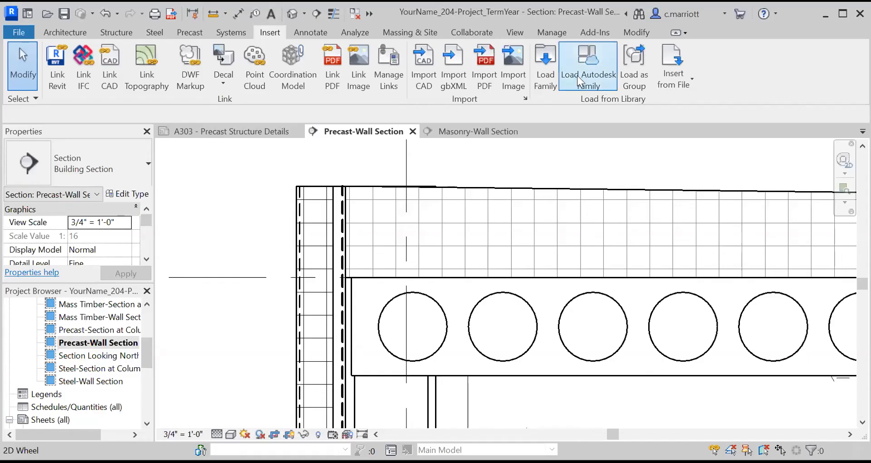
- Search the Autodesk family library for wood framing and load the Nominal Cut Lumber-Section family with the 2x8 type
left_click(577, 75)
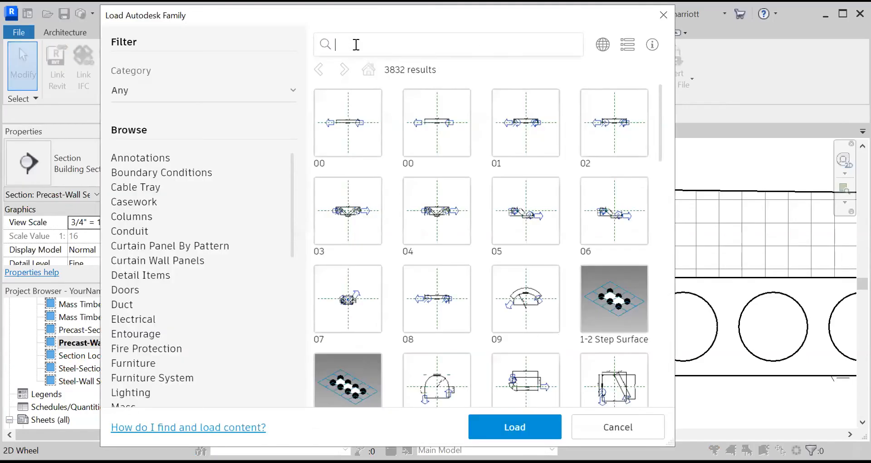
type("wood framing")
key("Return")
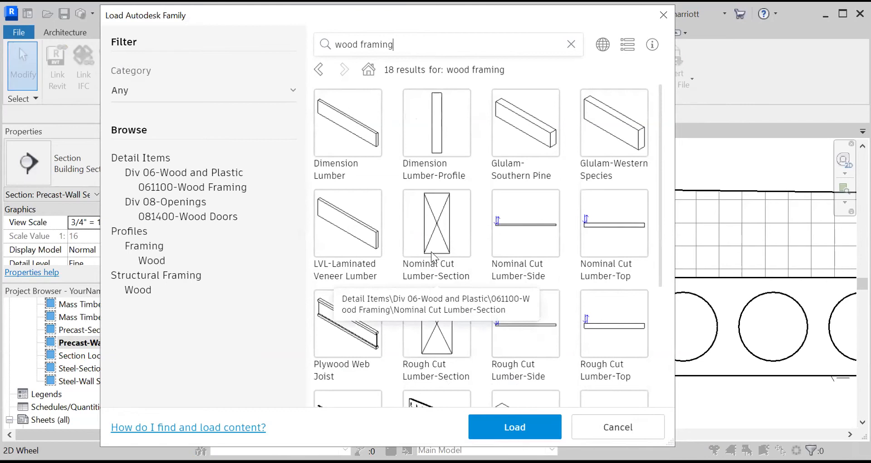
left_click(429, 240)
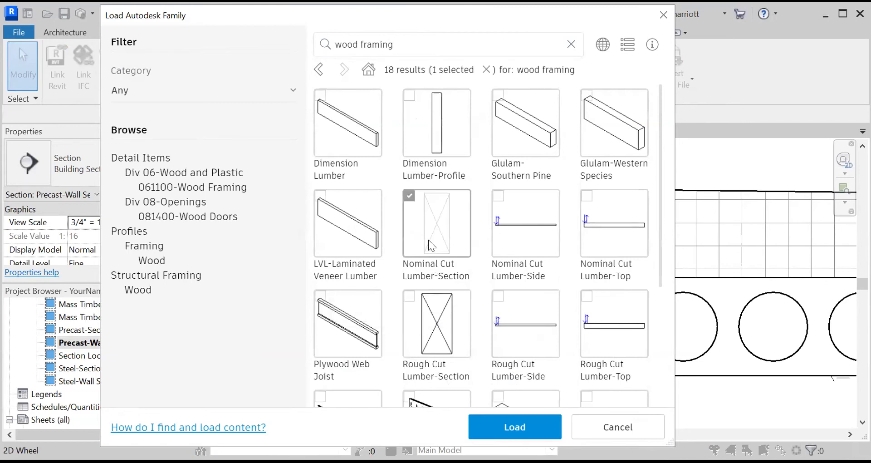
left_click(503, 428)
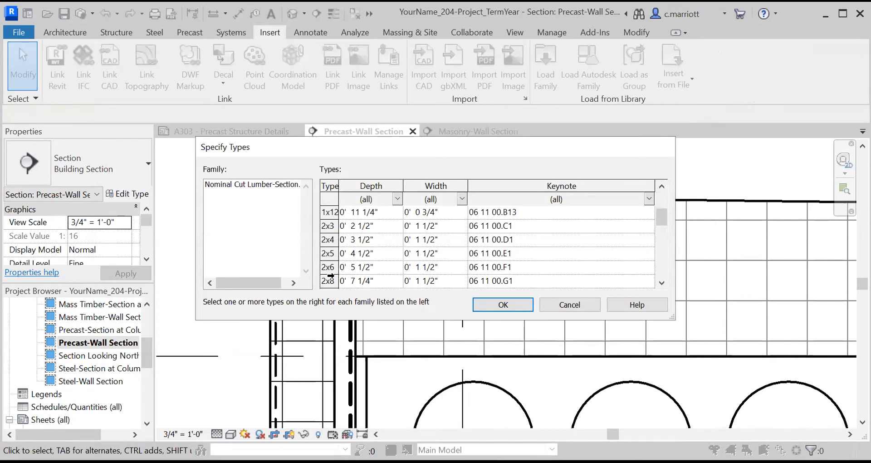
left_click(331, 279)
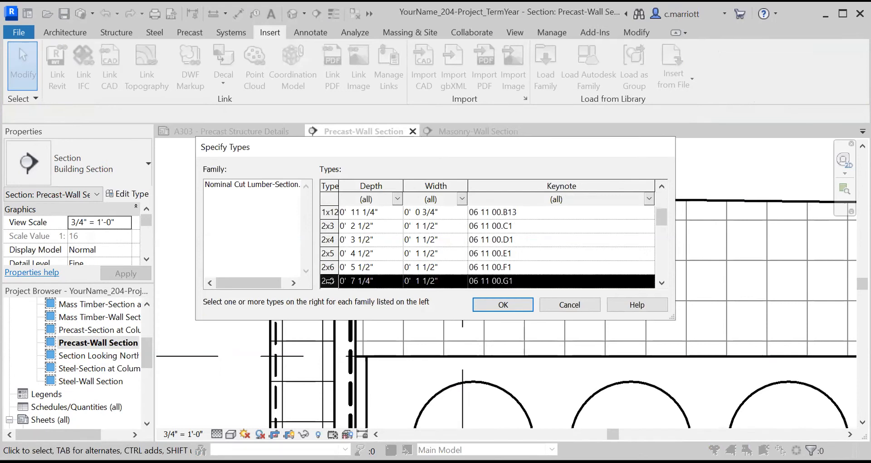
key("Return")
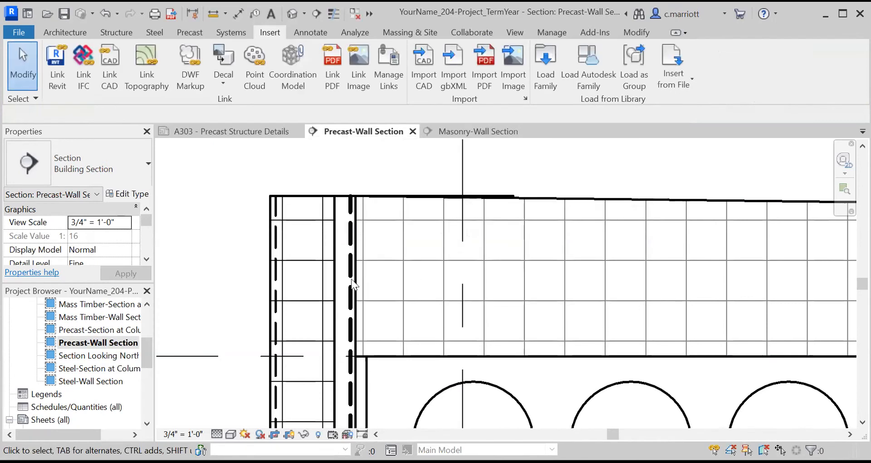
- Place an upright 2x8 Nominal Cut Lumber-Section detail component on top of the hollow core slab at the slab's exterior edge
left_click(310, 32)
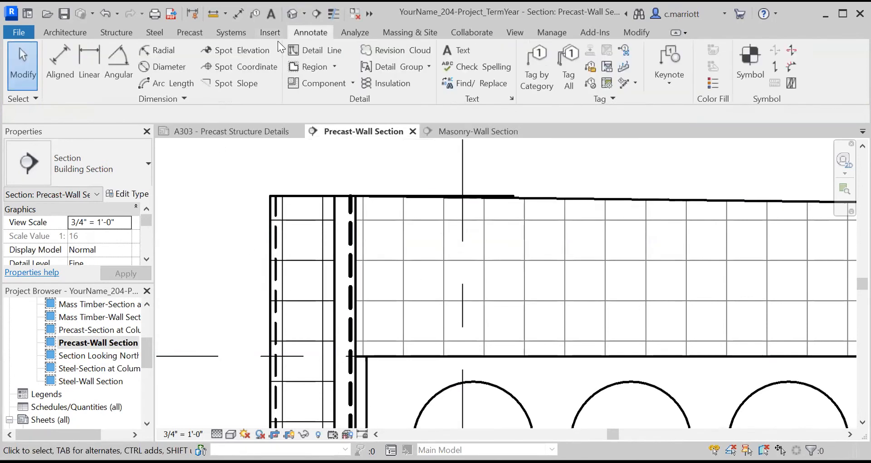
left_click(313, 83)
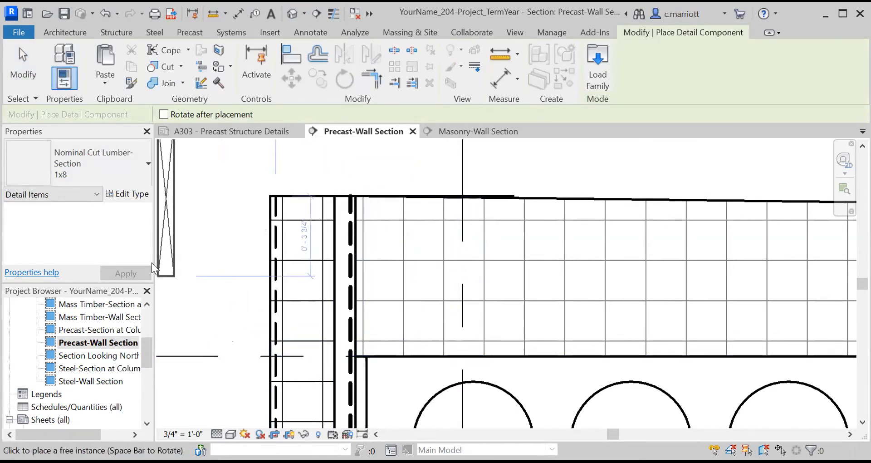
left_click(141, 168)
left_click(78, 241)
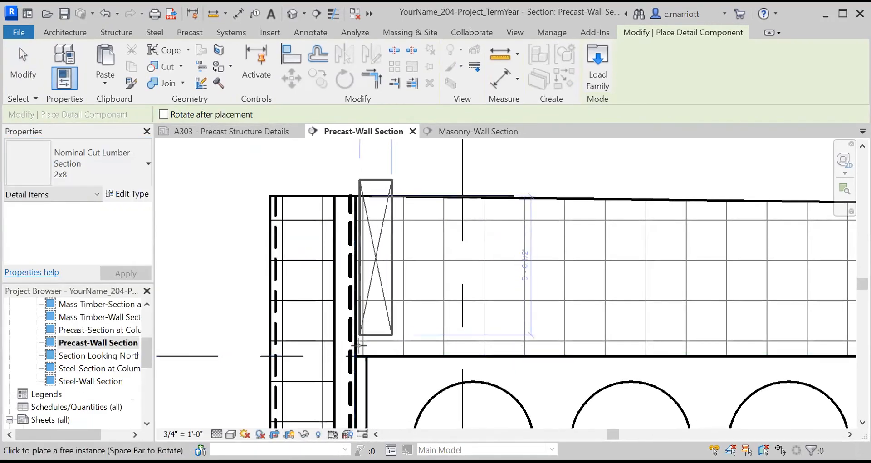
left_click(370, 356)
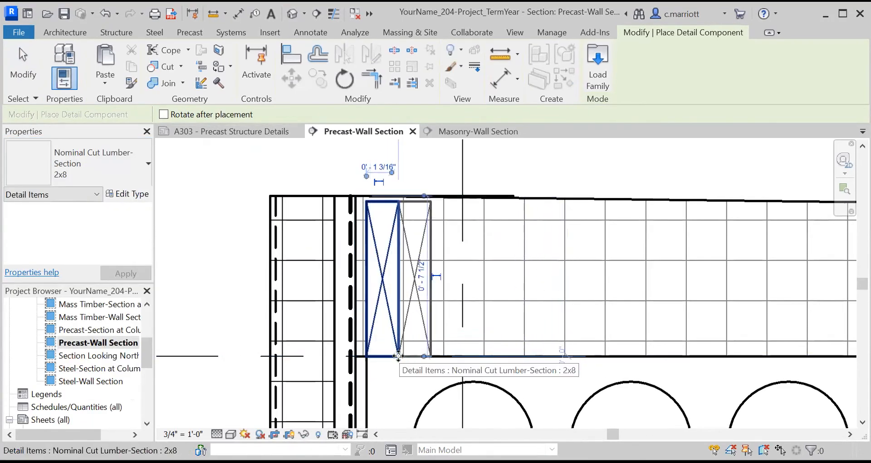
- Try to place a second 2x8 lumber section beside the first on top of the slab, and undo the attempt
left_click(425, 356)
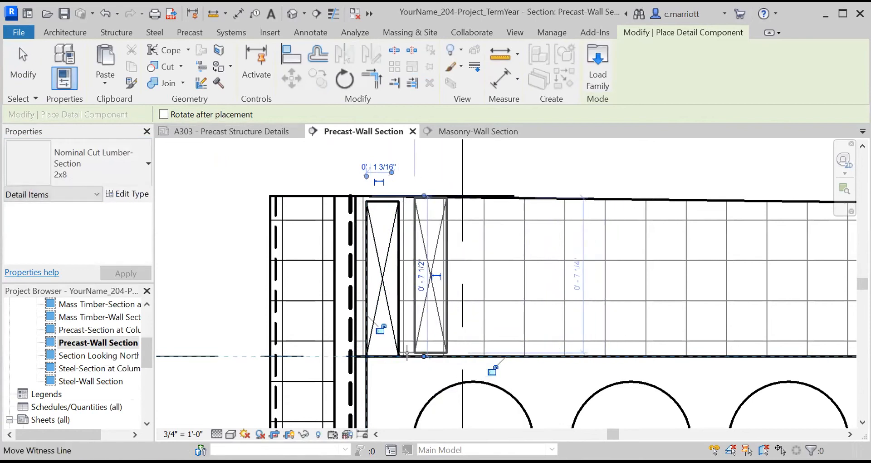
left_click(403, 358)
left_click_drag(404, 358, 437, 358)
key("ctrl+z")
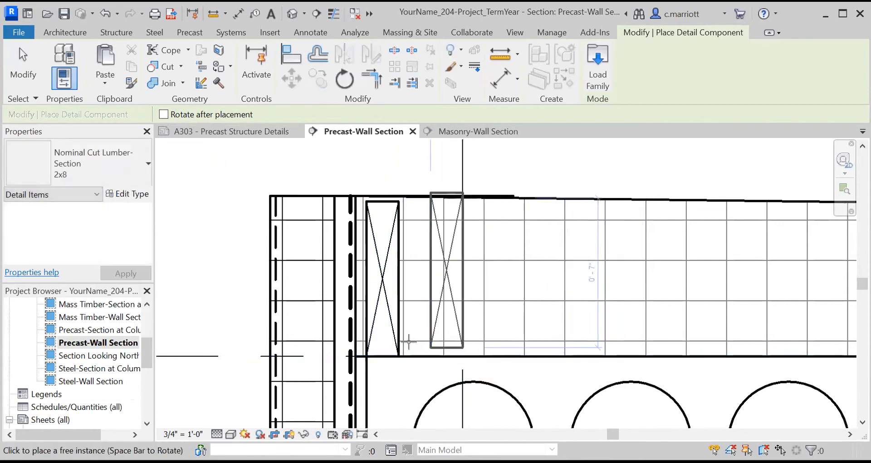
- Place two more upright 2x8 lumber sections beside the first on top of the slab
left_click(399, 356)
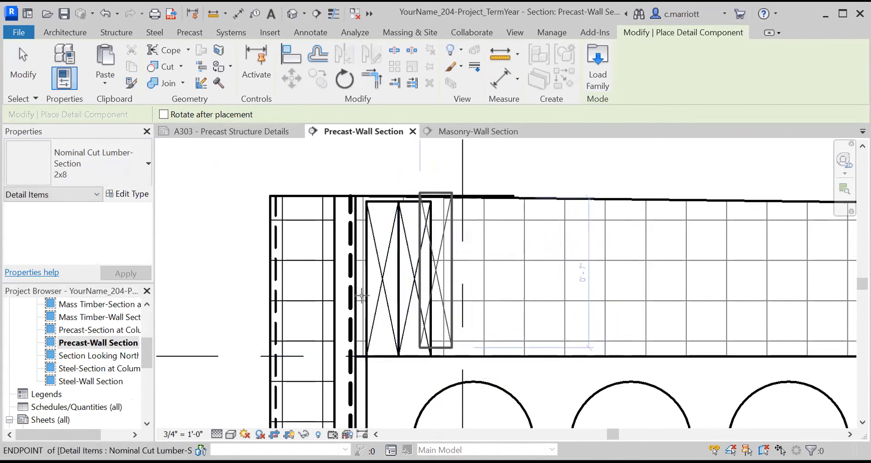
left_click(434, 357)
key("Escape")
scroll(435, 332, "up", 2)
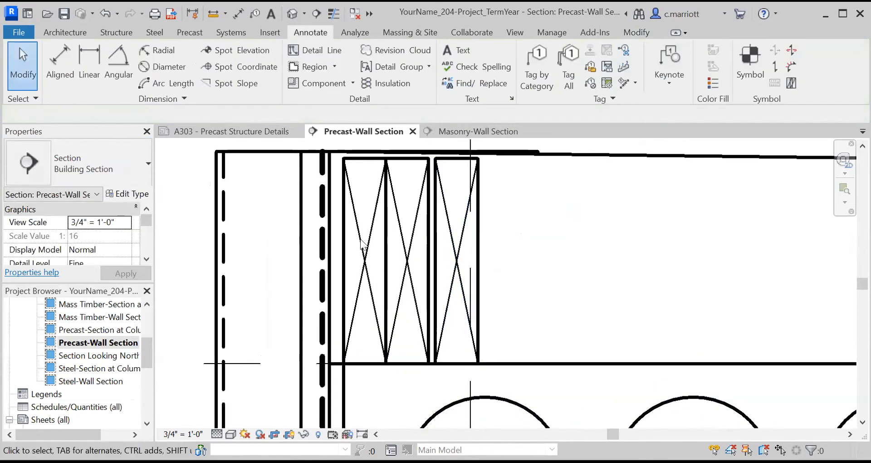
- Move the third 2x8 lumber section horizontally so its lower corner meets the second one's lower corner
left_click(434, 322)
left_click(291, 78)
left_click(435, 363)
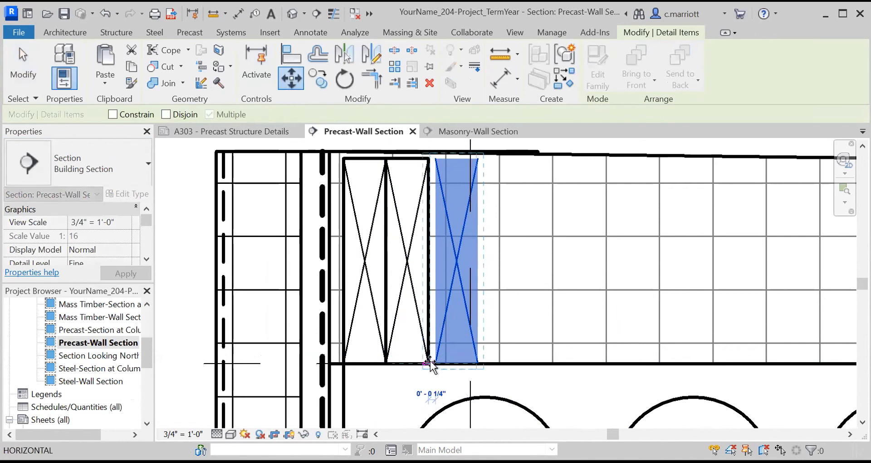
left_click(429, 363)
key("Escape")
scroll(415, 311, "down", 3)
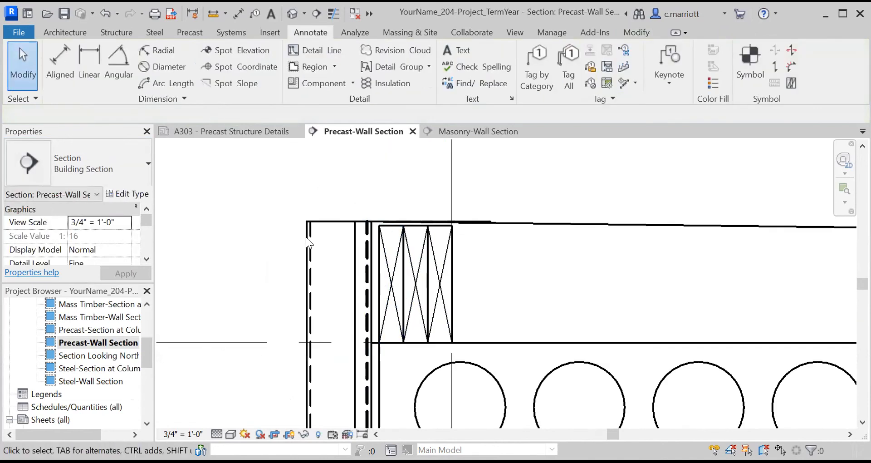
- Measure horizontally from the 2x8 blocking's upper exterior corner toward the wall's outer face
scroll(352, 223, "up", 2)
scroll(363, 232, "down", 3)
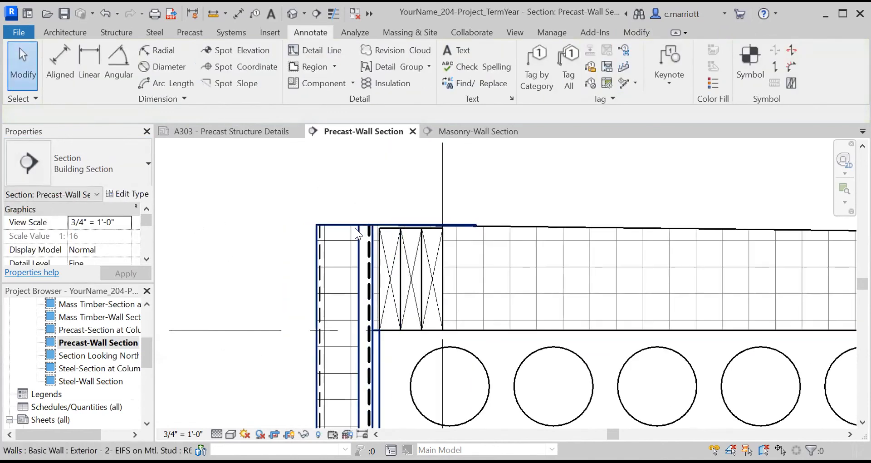
scroll(355, 228, "up", 2)
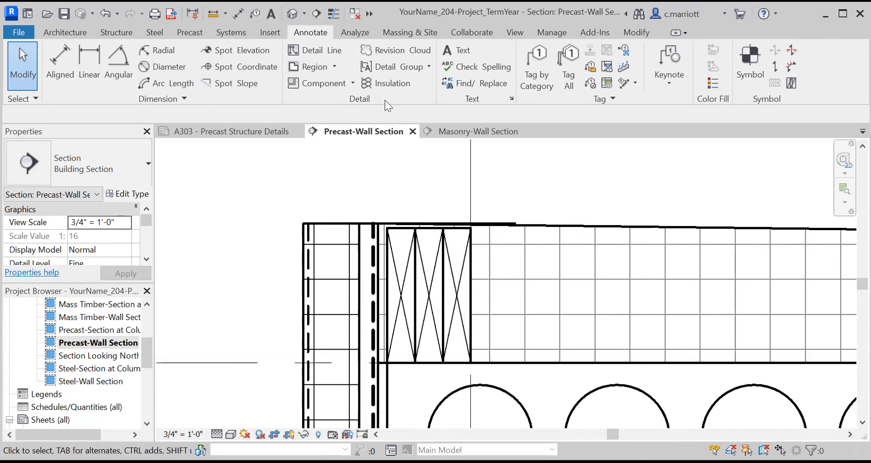
key("m")
key("e")
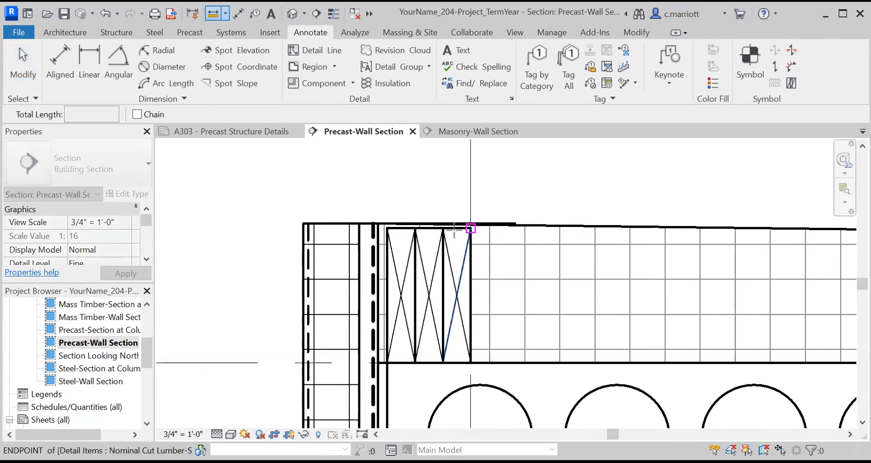
left_click(378, 223)
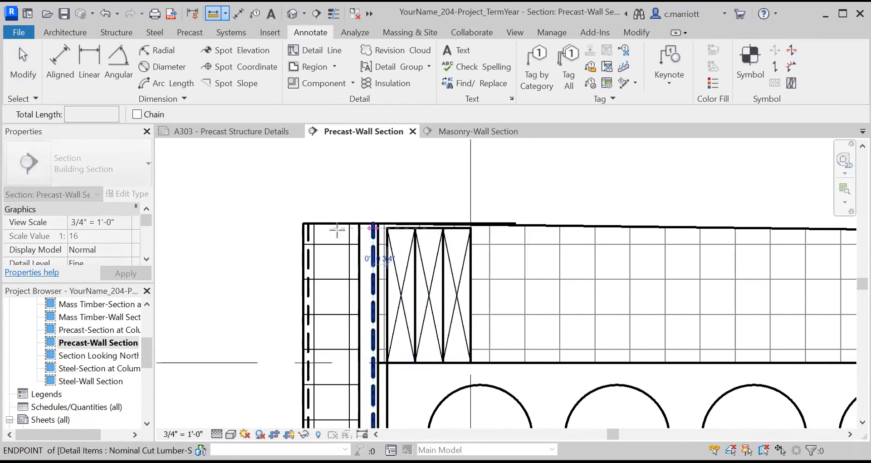
key("Escape")
key("Escape")
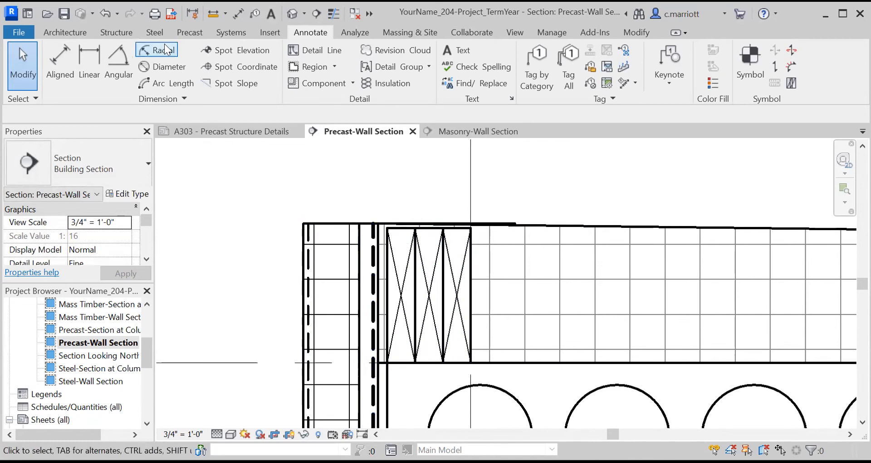
- Draw a Medium Lines detail line horizontally from the blocking's upper exterior corner to the wall's outer face
left_click(302, 51)
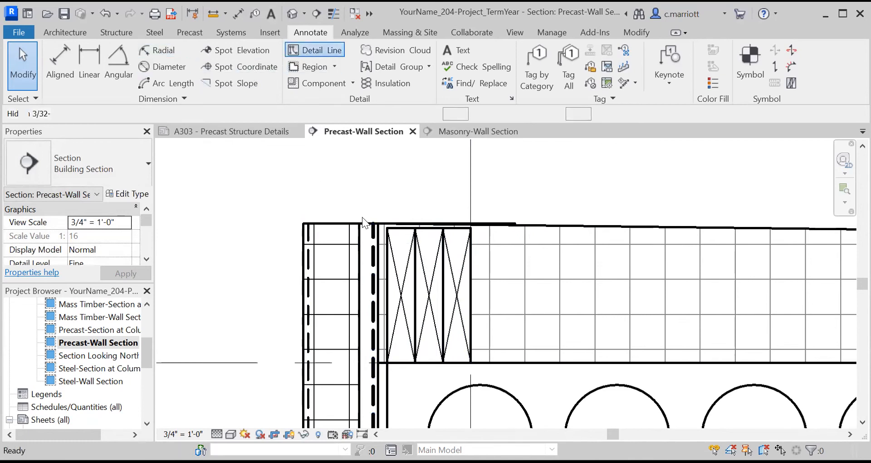
left_click(387, 228)
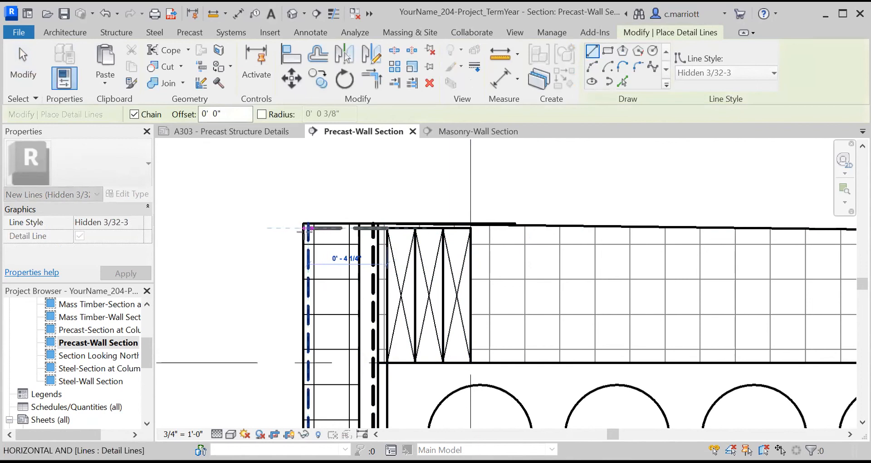
key("Escape")
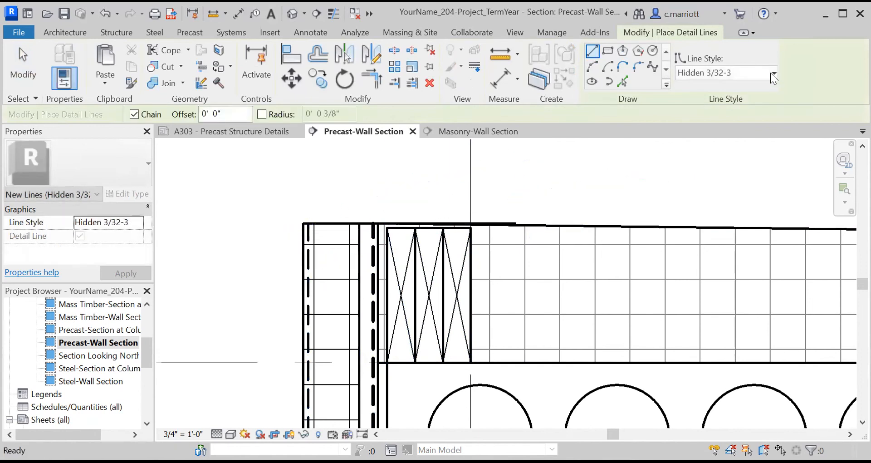
left_click(773, 73)
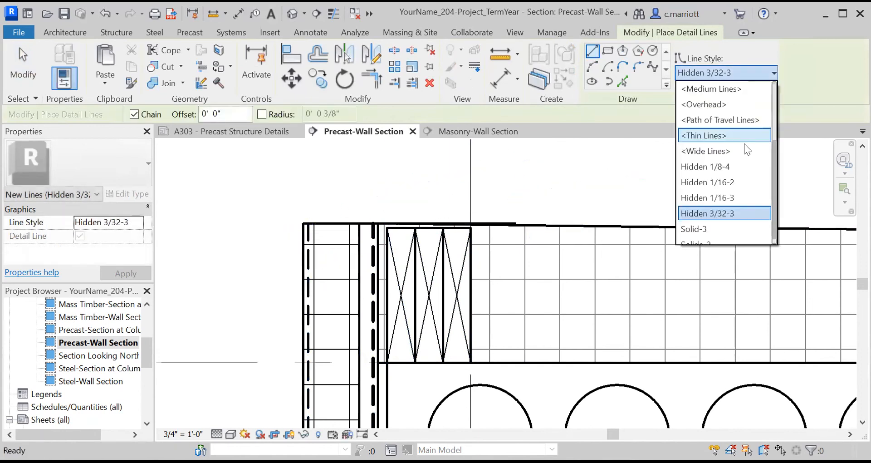
left_click(715, 89)
left_click(387, 228)
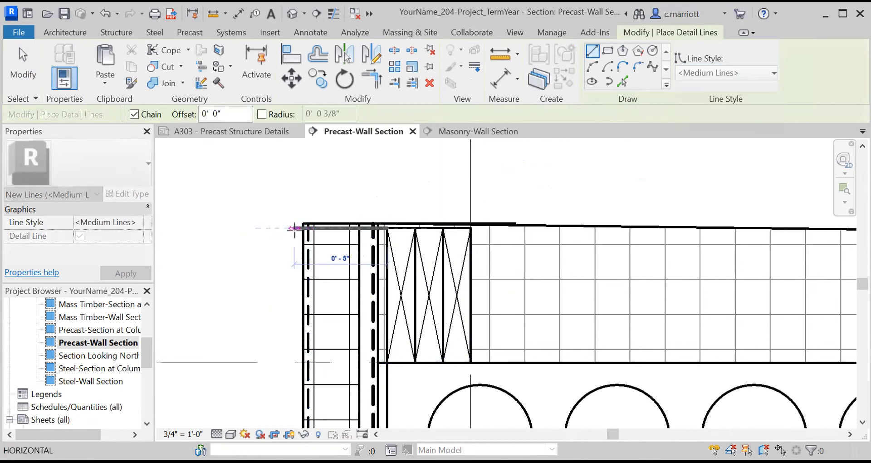
left_click(304, 228)
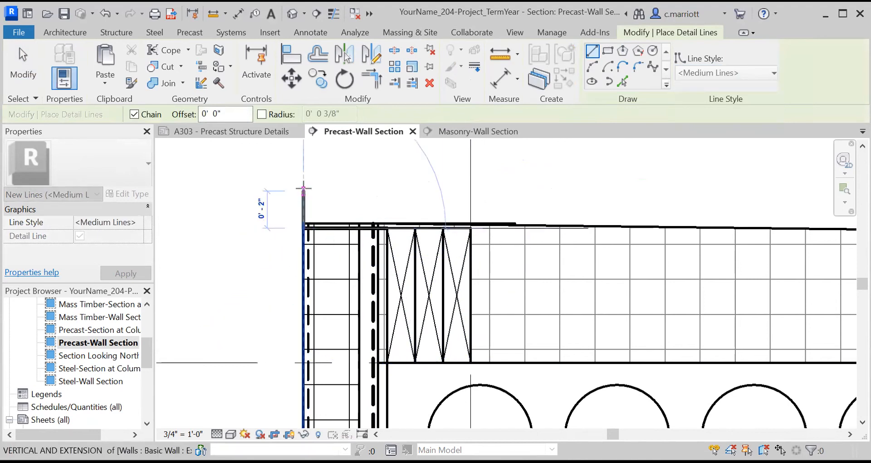
- Continue the detail line chain 1.5" straight up at the wall's outer face and horizontally back over the 2x8 blocking
type("1.5\"")
key("Return")
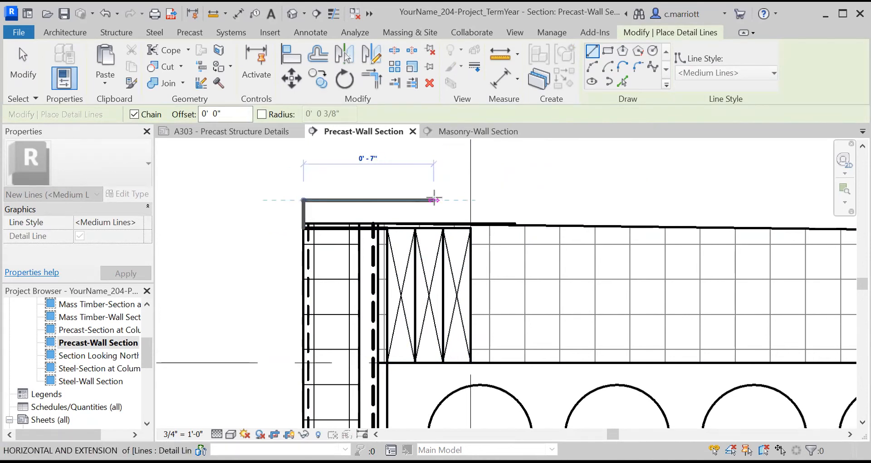
left_click(445, 200)
key("Escape")
key("Escape")
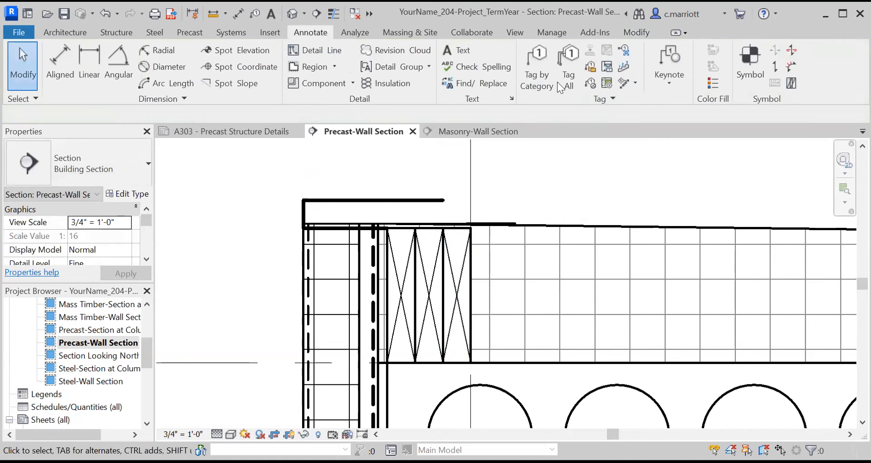
- Draw the full bottom edge to the third 2x8's upper interior corner and a sloped line at 135° from there past the top edge
left_click(313, 51)
left_click(303, 228)
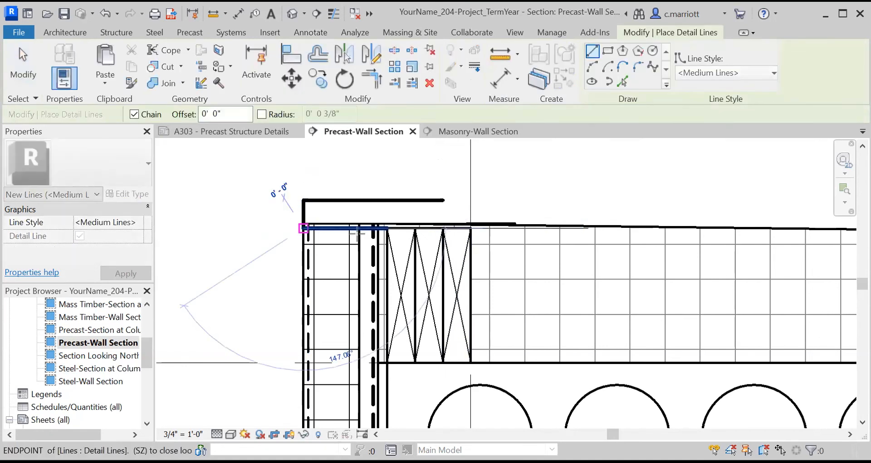
left_click(470, 228)
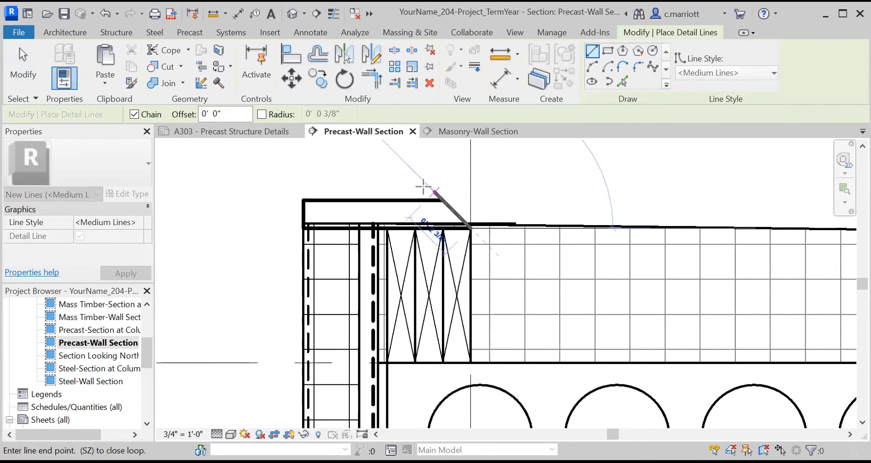
middle_click_drag(414, 194, 416, 268)
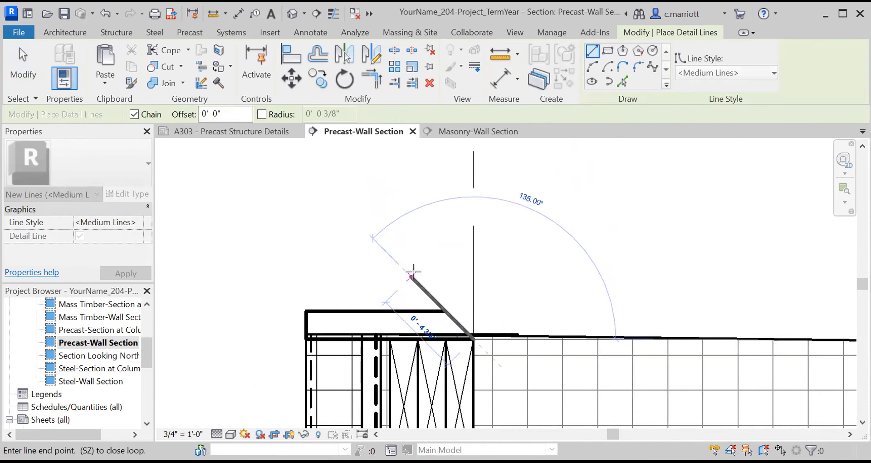
left_click(413, 273)
key("Escape")
key("Escape")
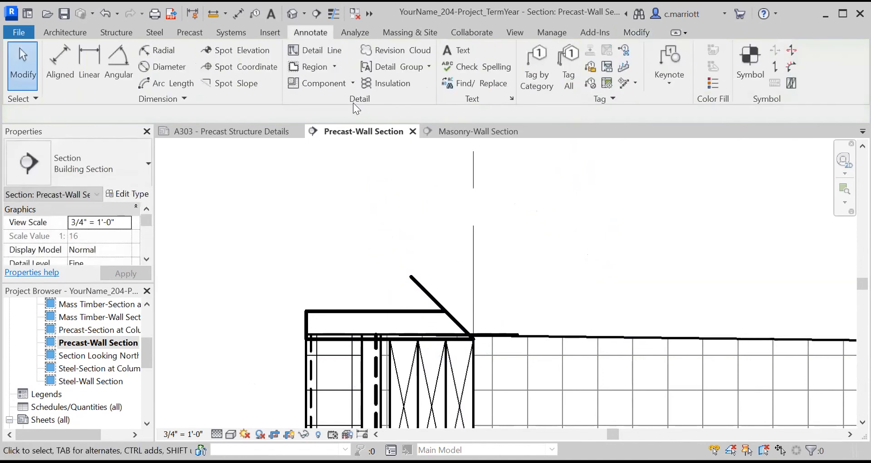
- Trim the sloped line and the horizontal top line to a corner, closing the tapered nailer outline
left_click(640, 35)
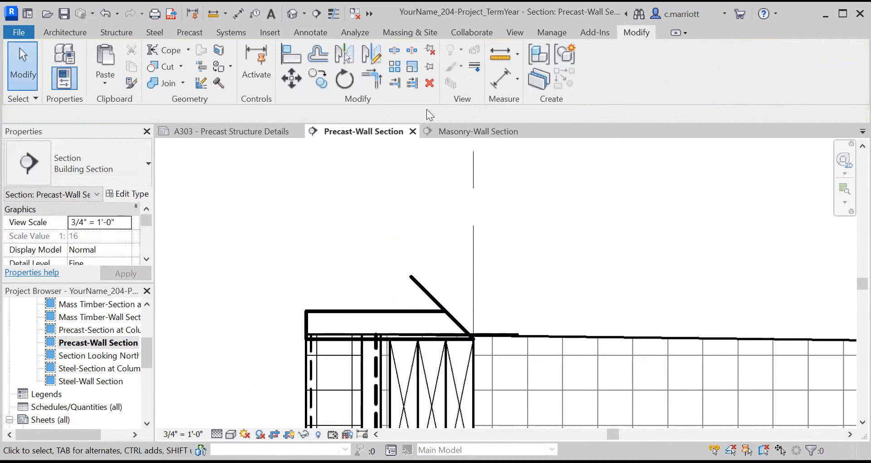
key("t")
key("r")
left_click(446, 321)
left_click(416, 312)
key("Escape")
scroll(429, 311, "down", 2)
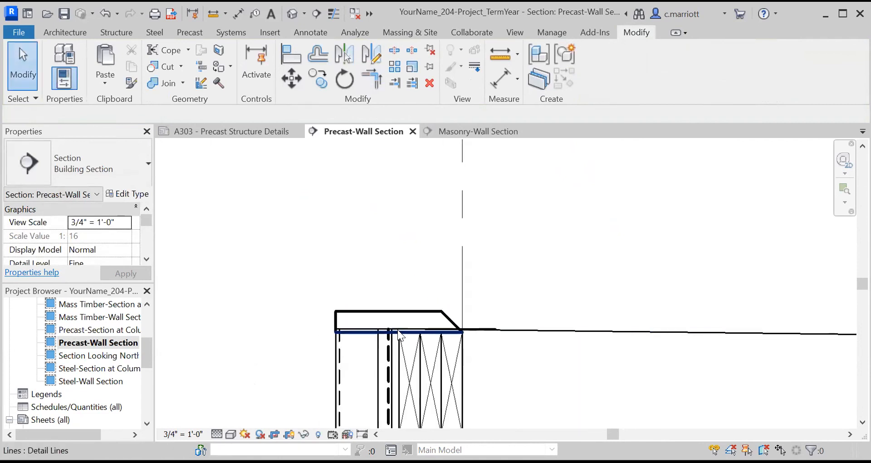
scroll(363, 323, "up", 2)
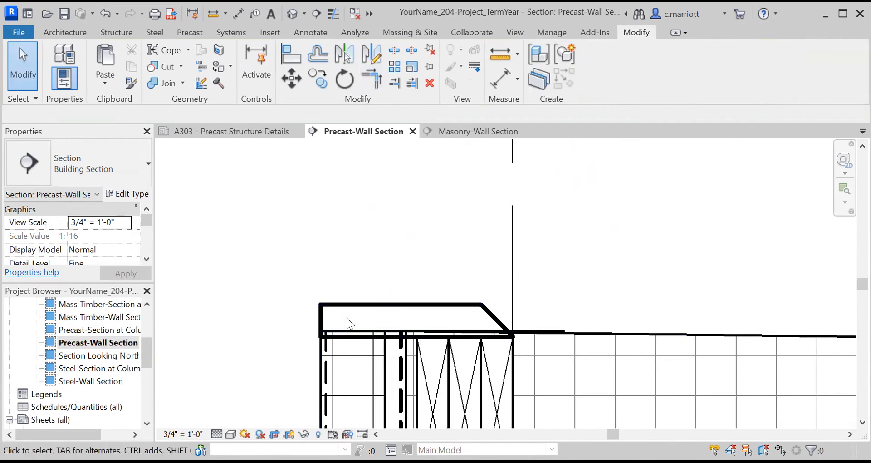
left_click(440, 306)
key("Escape")
- Create a Solid White filled region with Medium Lines boundaries, tracing the tapered nailer outline above the wall and blocking
left_click(307, 31)
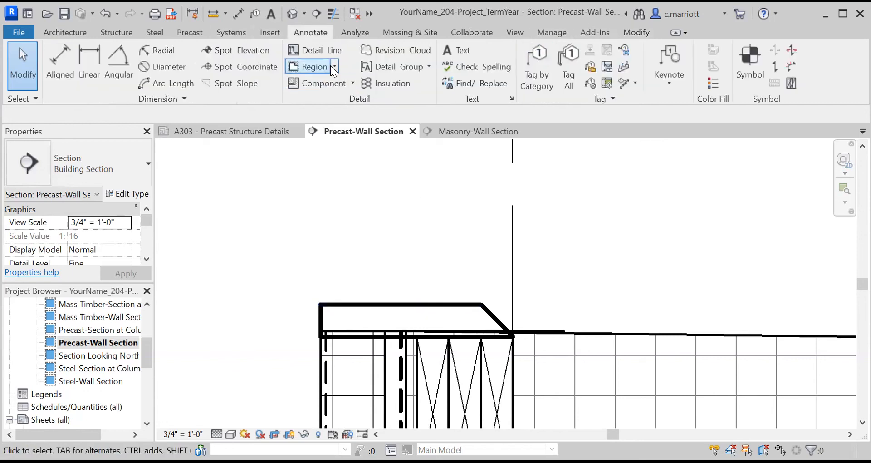
left_click(308, 66)
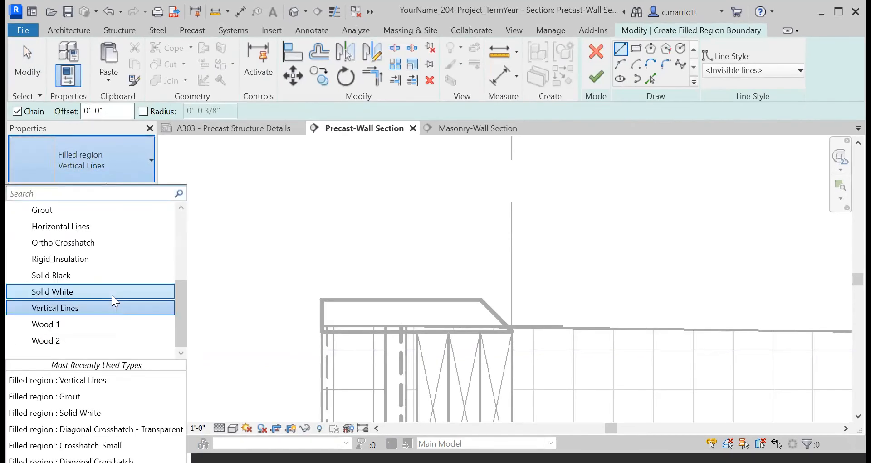
left_click(113, 295)
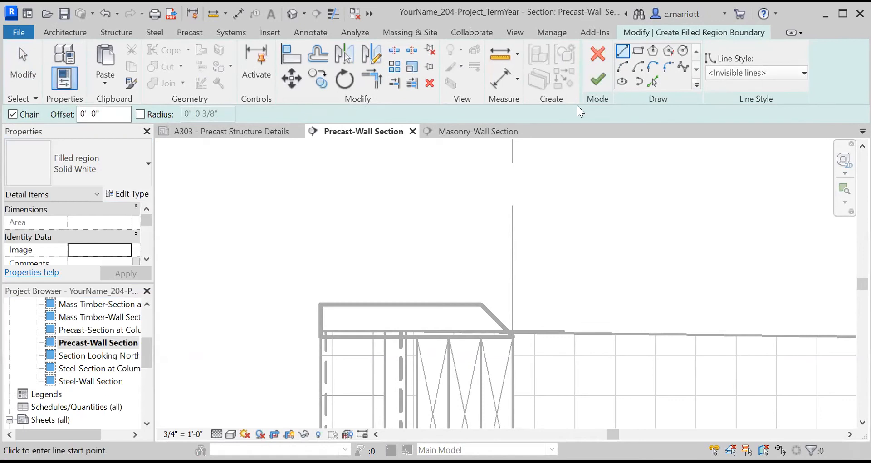
left_click(805, 74)
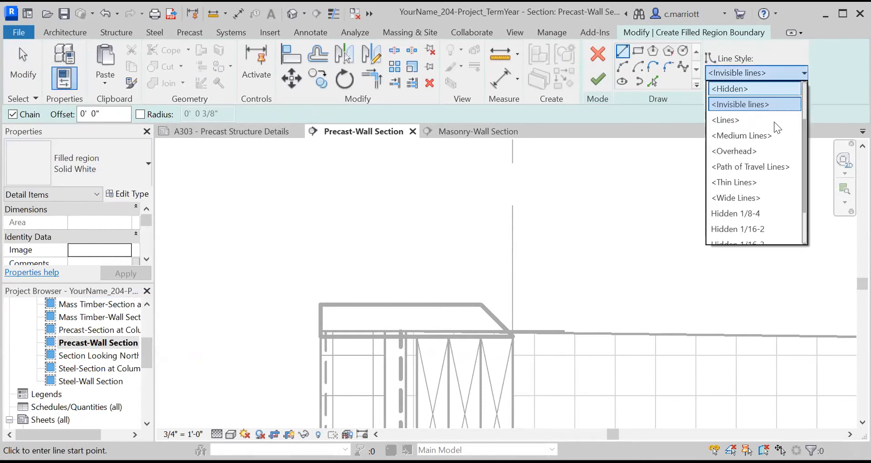
left_click(743, 136)
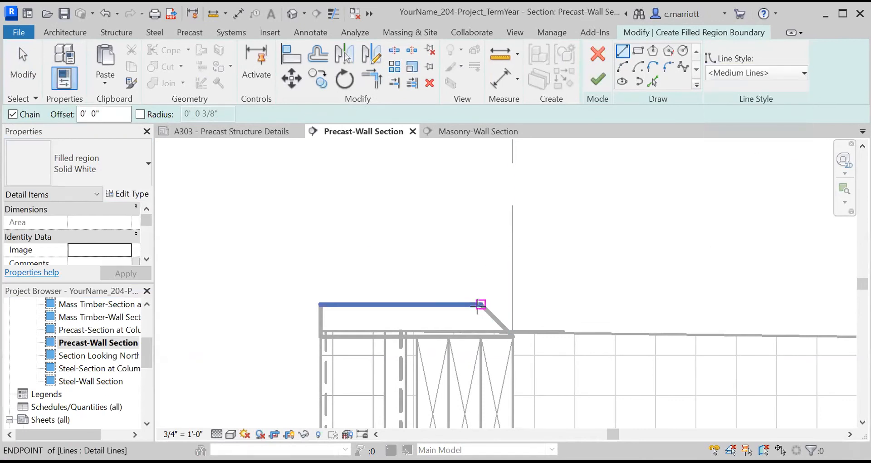
left_click(480, 305)
left_click(513, 337)
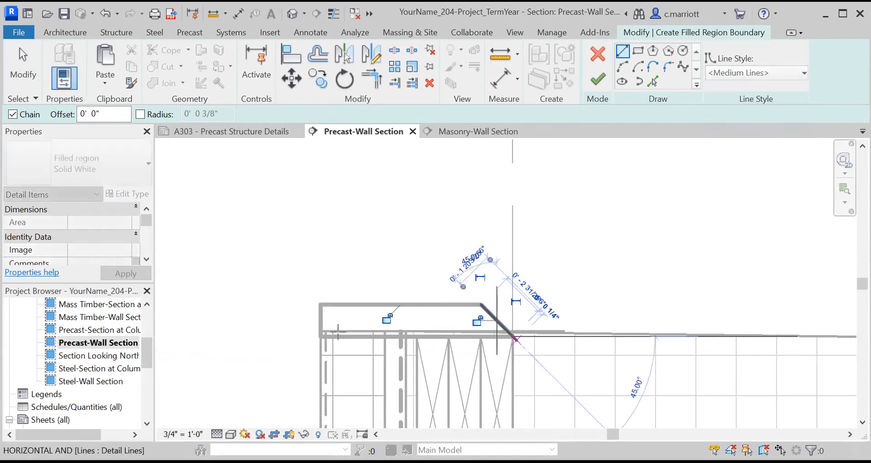
left_click(320, 336)
left_click(320, 304)
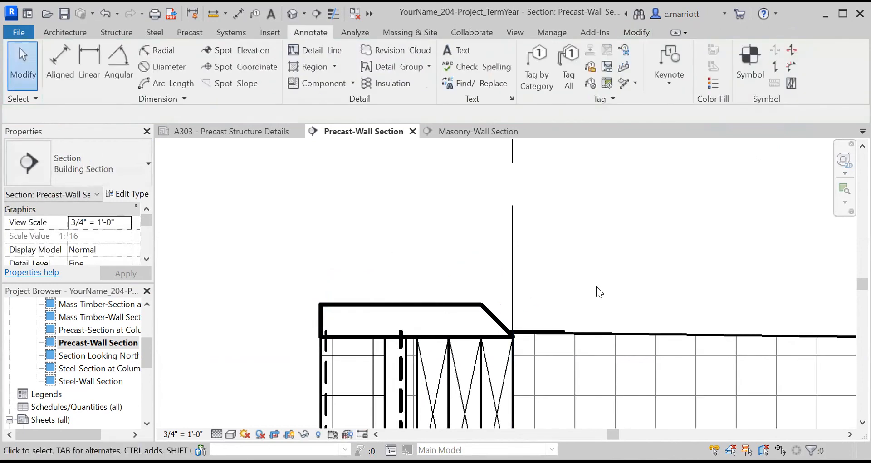
- Draw two crossing Thin Lines detail lines between opposite corners of the tapered nailer to mark it as cut wood
left_click(324, 51)
left_click(733, 75)
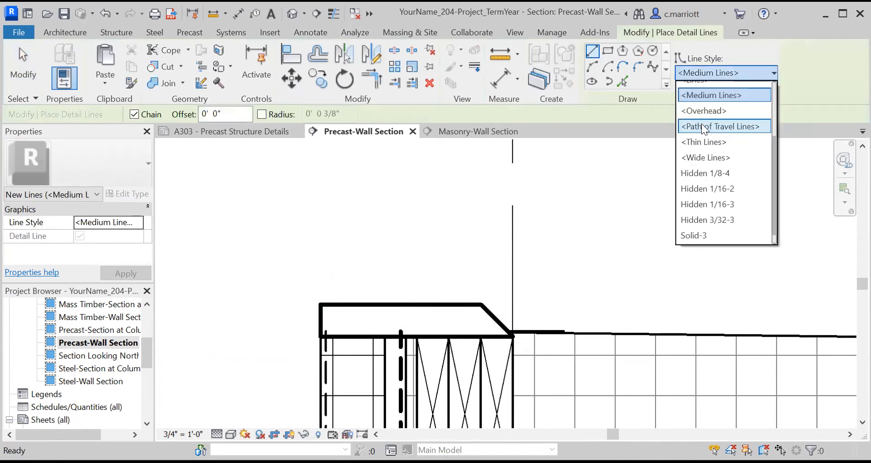
left_click(699, 140)
left_click(480, 304)
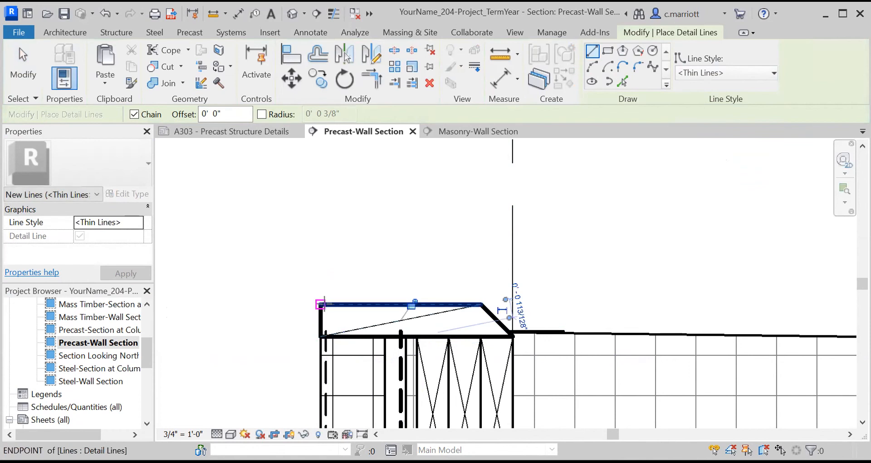
left_click(321, 304)
left_click(512, 337)
key("Escape")
scroll(350, 361, "up", 3)
scroll(408, 327, "down", 2)
key("Escape")
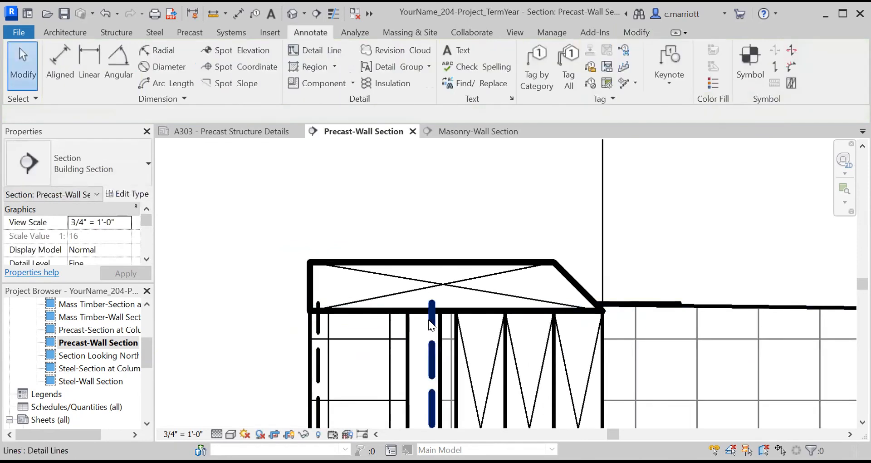
- Shorten the heavy Hidden 1/16-3 dashed line in the wall by pulling its upper end down below the tapered nailer
left_click(429, 320)
left_click_drag(431, 303, 429, 327)
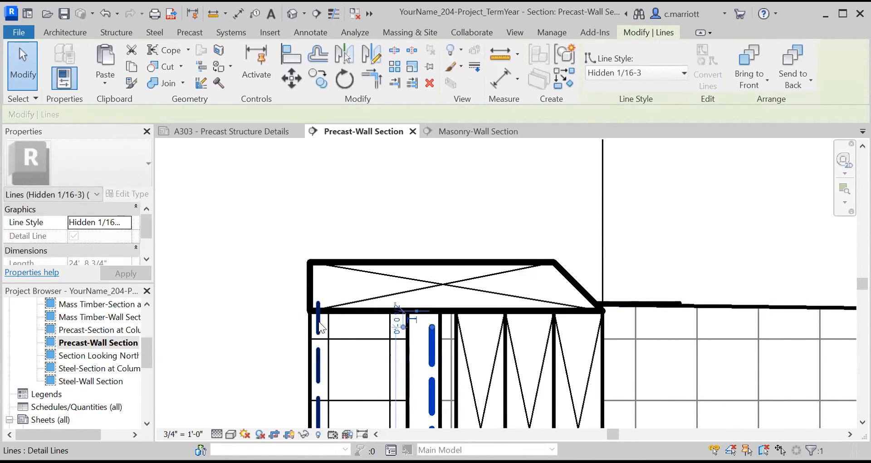
scroll(329, 320, "up", 3)
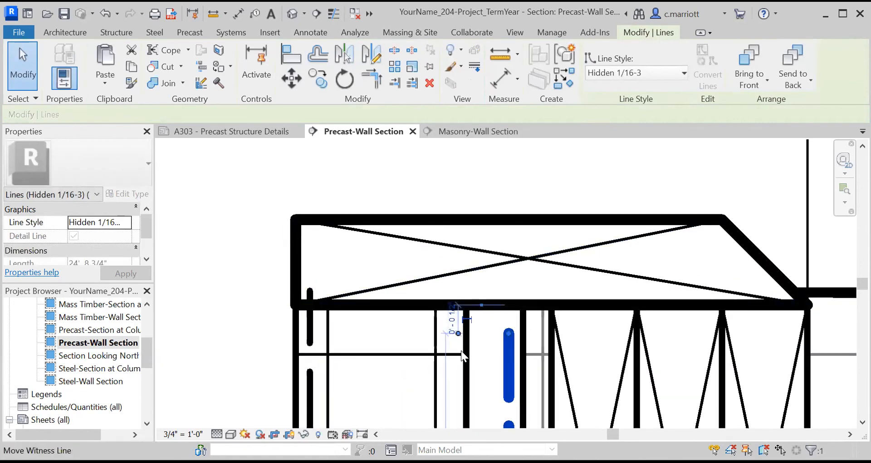
scroll(409, 329, "down", 3)
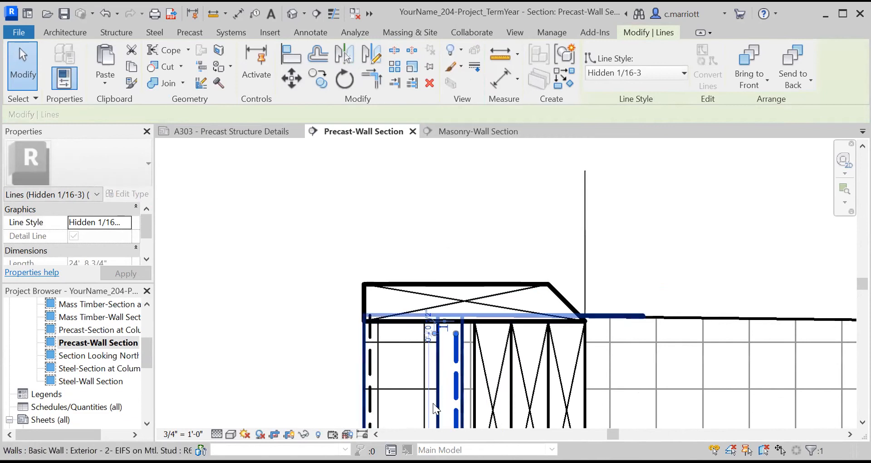
- Copy the horizontal and short vertical Hidden 1/16-2 dashed lines below the panel joint to the wall's top, just under the nailer
scroll(411, 369, "down", 9)
middle_click_drag(384, 319, 379, 279)
scroll(393, 318, "up", 6)
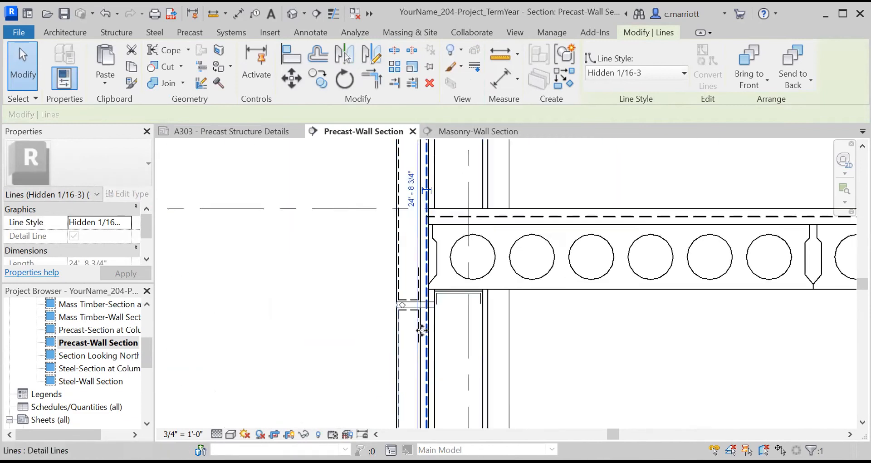
scroll(421, 330, "up", 4)
key("Escape")
left_click(392, 286)
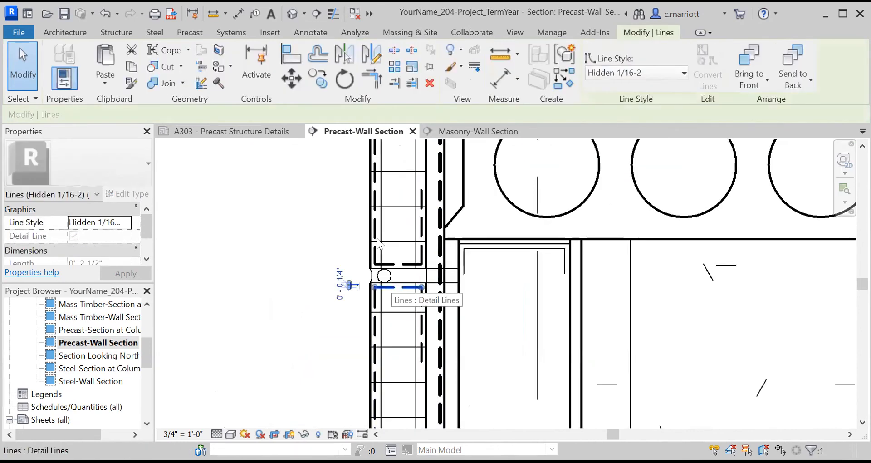
left_click(427, 318, "ctrl")
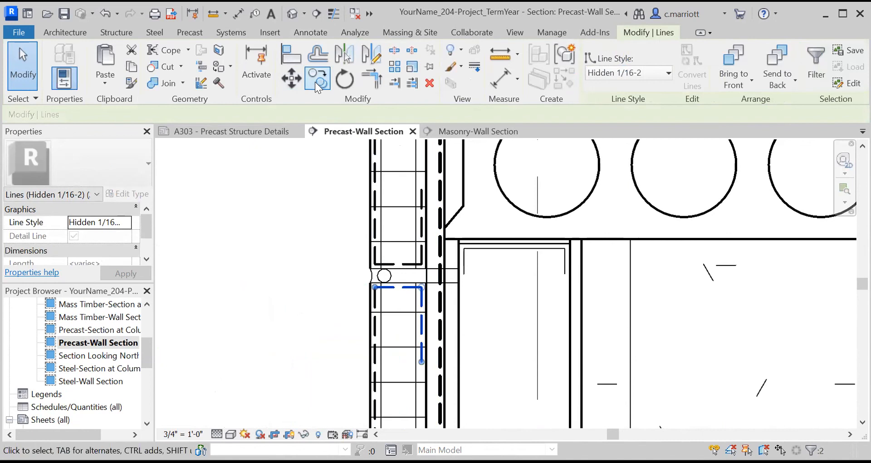
left_click(371, 283)
scroll(334, 222, "down", 3)
middle_click_drag(324, 202, 328, 417)
middle_click_drag(341, 172, 326, 427)
middle_click_drag(314, 179, 318, 406)
scroll(345, 215, "up", 3)
scroll(346, 224, "up", 2)
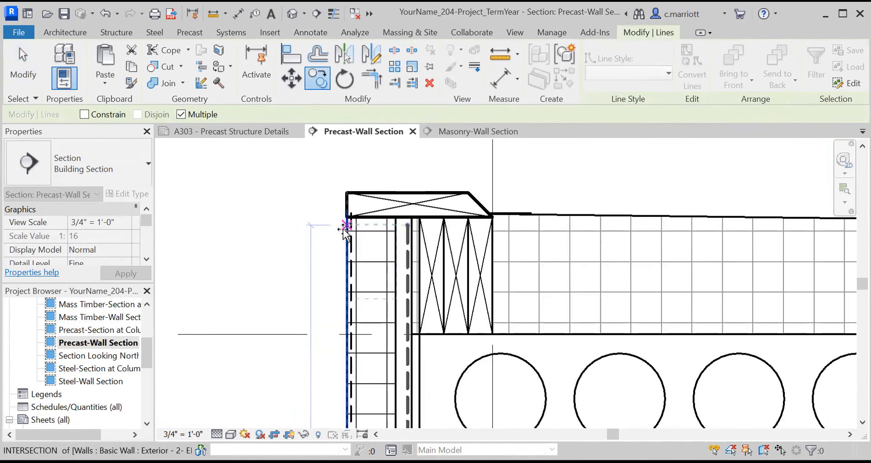
left_click(349, 211)
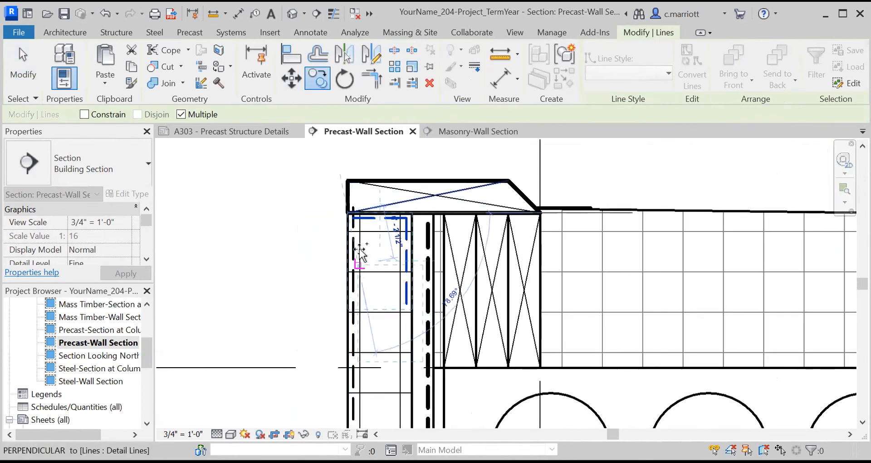
key("Escape")
key("Escape")
- Trim the copied horizontal dashed line and the long exterior dashed line to a corner under the nailer
scroll(363, 227, "up", 2)
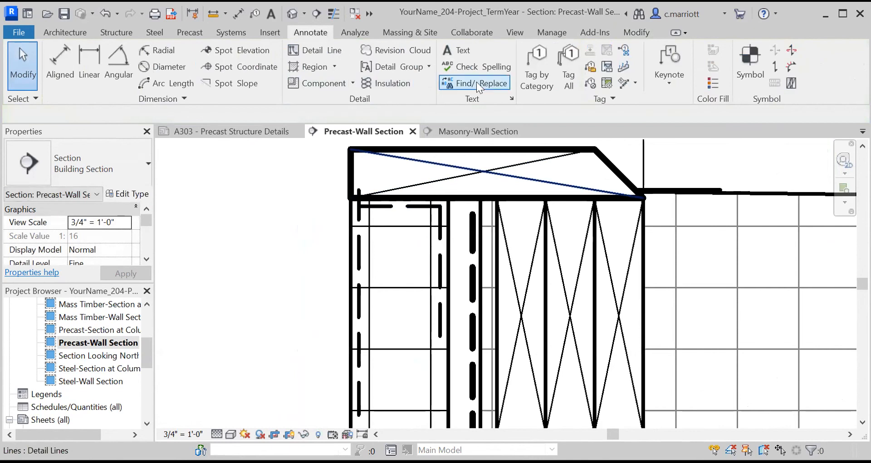
left_click(631, 33)
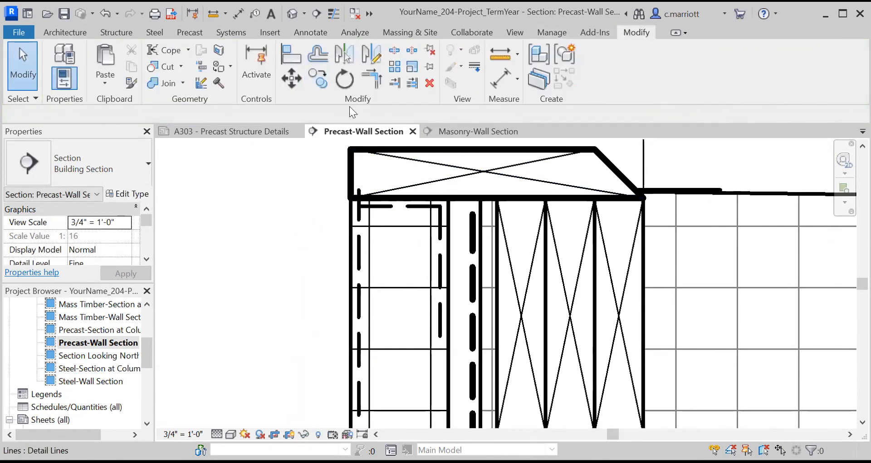
left_click(370, 81)
left_click(377, 208)
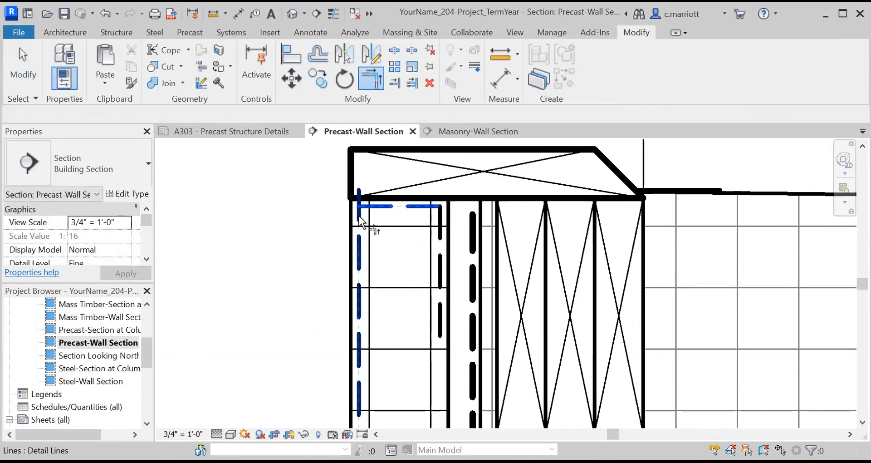
left_click(360, 221)
key("Escape")
scroll(393, 251, "down", 4)
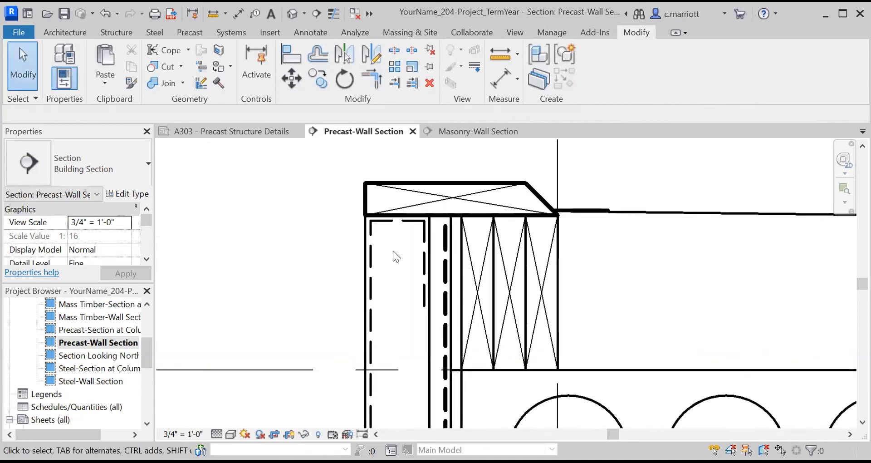
- Examine the thick line beside the nailer at the roof edge, checking the exterior wall and the roof insulation floor there
scroll(393, 251, "down", 3)
scroll(472, 255, "up", 4)
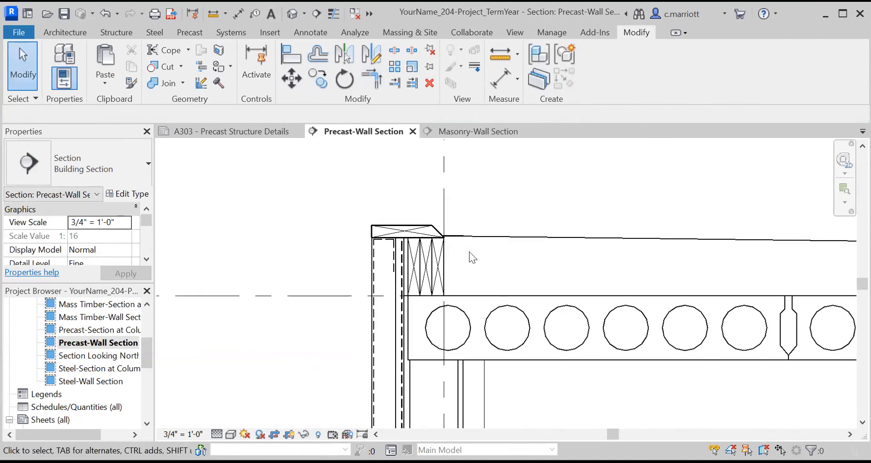
scroll(444, 249, "up", 2)
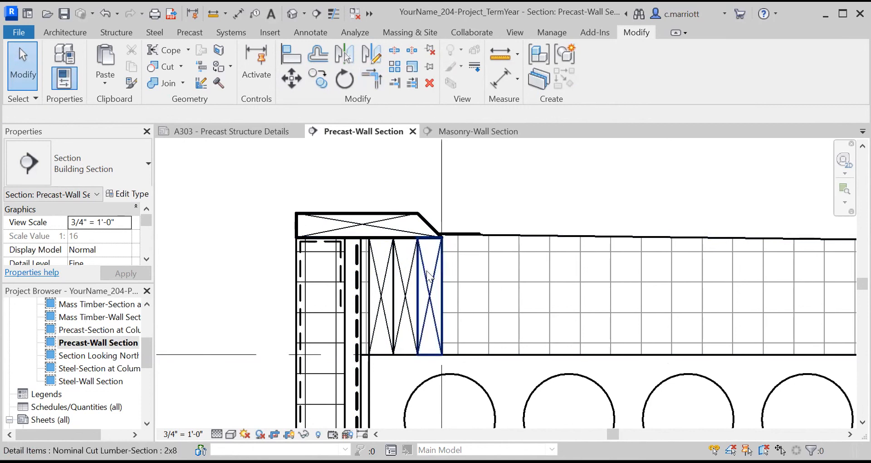
scroll(472, 238, "up", 2)
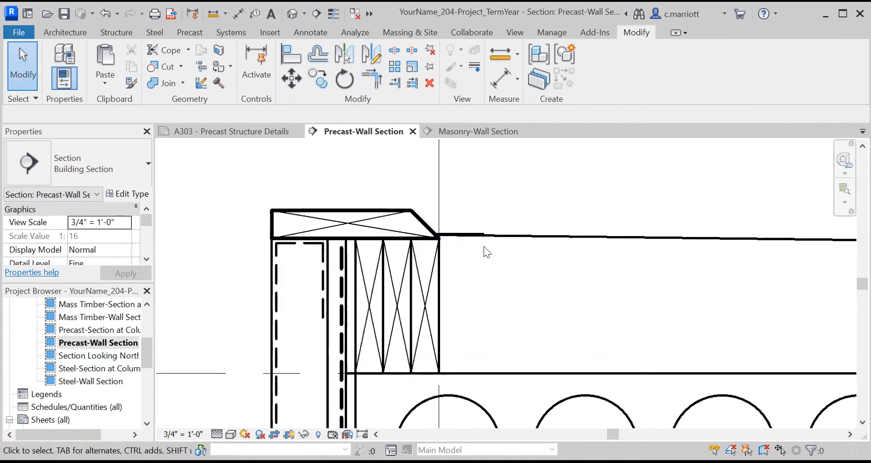
left_click(488, 241)
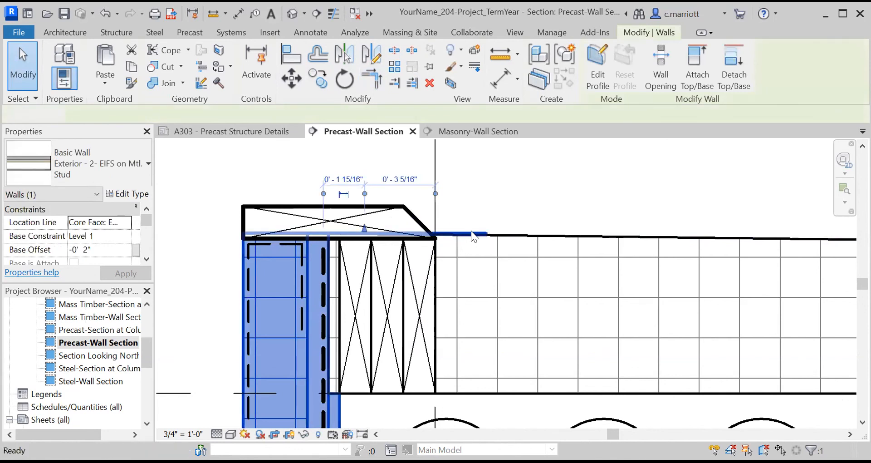
left_click(472, 233)
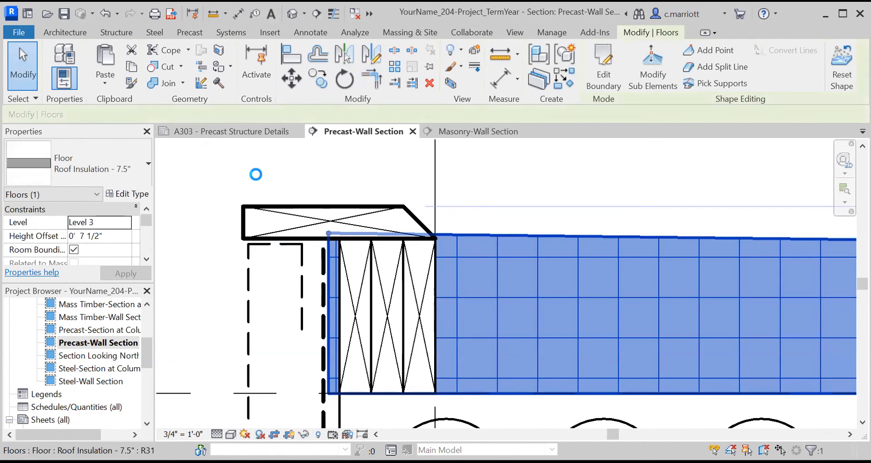
left_click(275, 178)
scroll(274, 177, "down", 5)
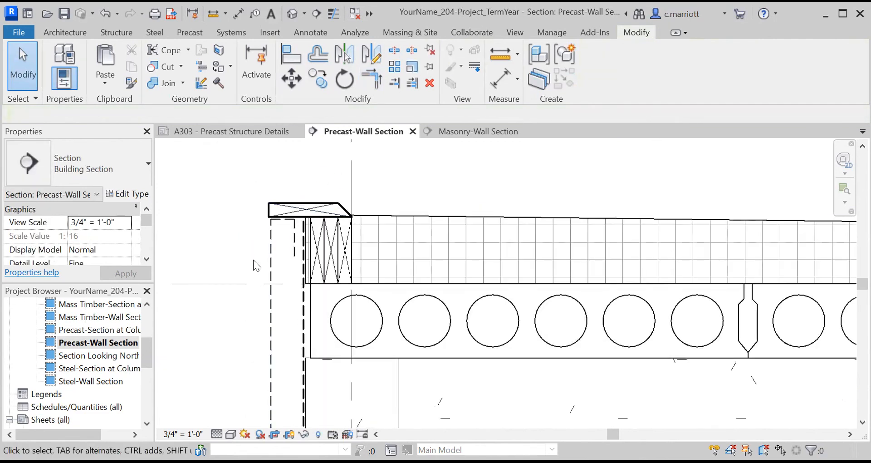
scroll(270, 295, "up", 5)
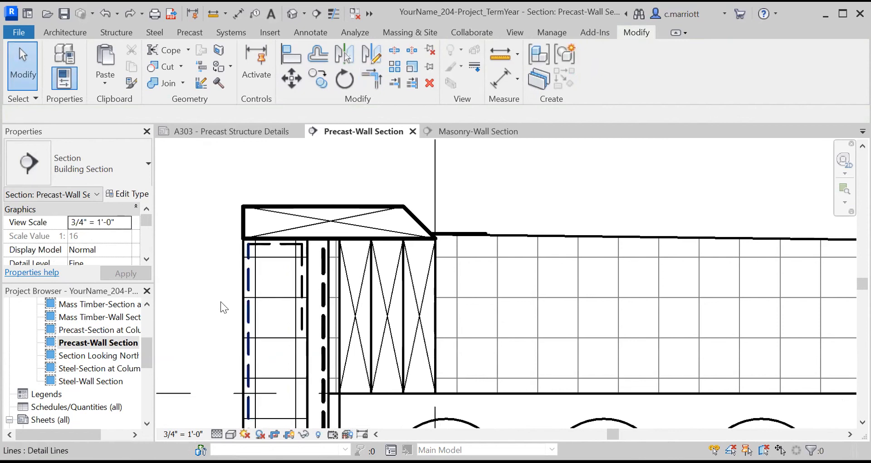
scroll(222, 286, "down", 4)
middle_click_drag(200, 269, 328, 243)
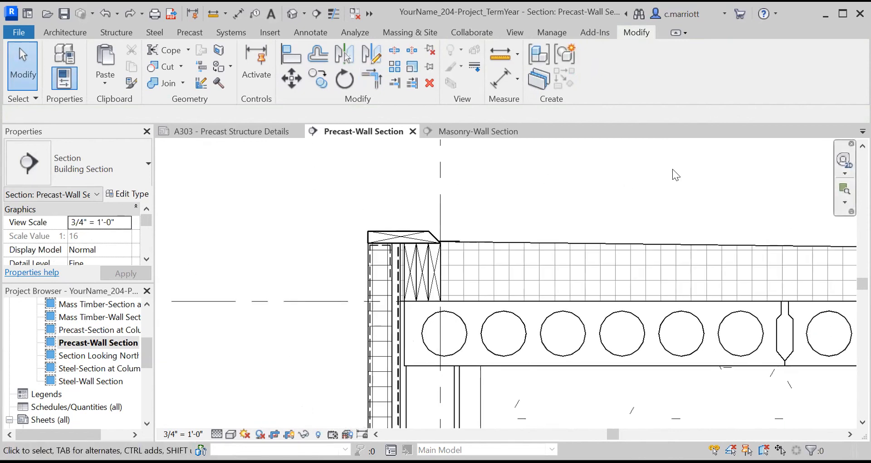
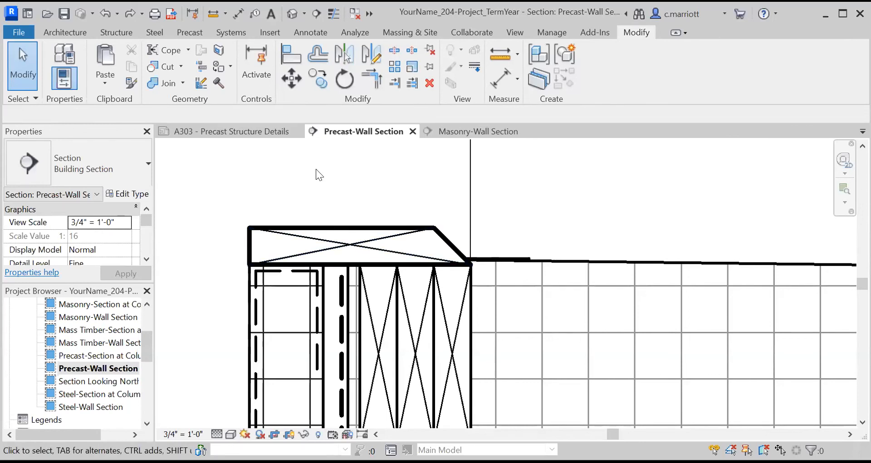
- Offset a copy of the nailer's sloped edge 1/4" outward and delete the stray copy inside the nailer
left_click(318, 54)
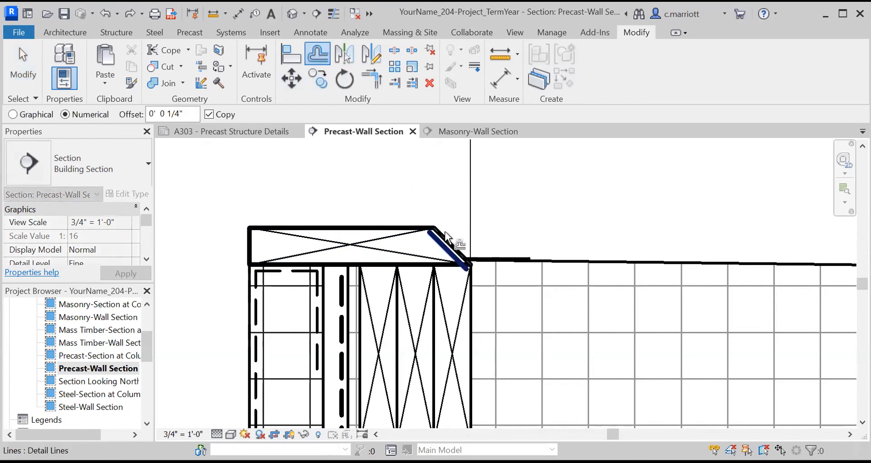
left_click(454, 245)
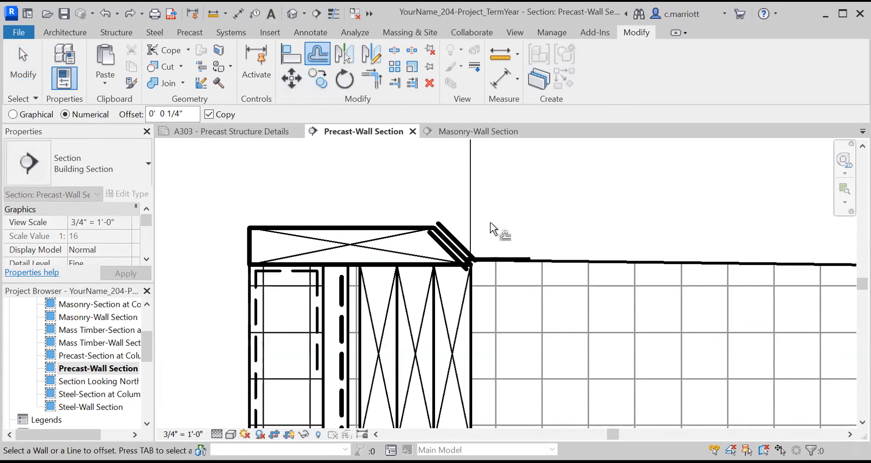
key("Escape")
left_click(442, 246)
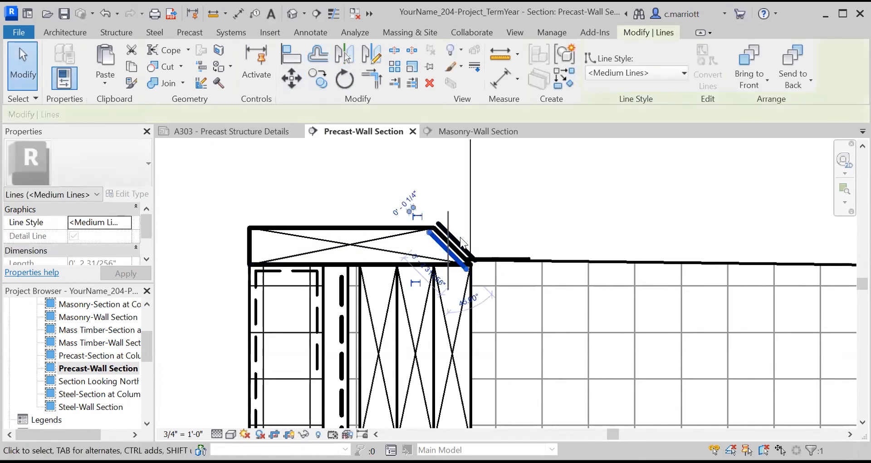
key("Delete")
- Offset a copy of the outer sloped line another 1/4" away from the nailer
left_click(458, 241)
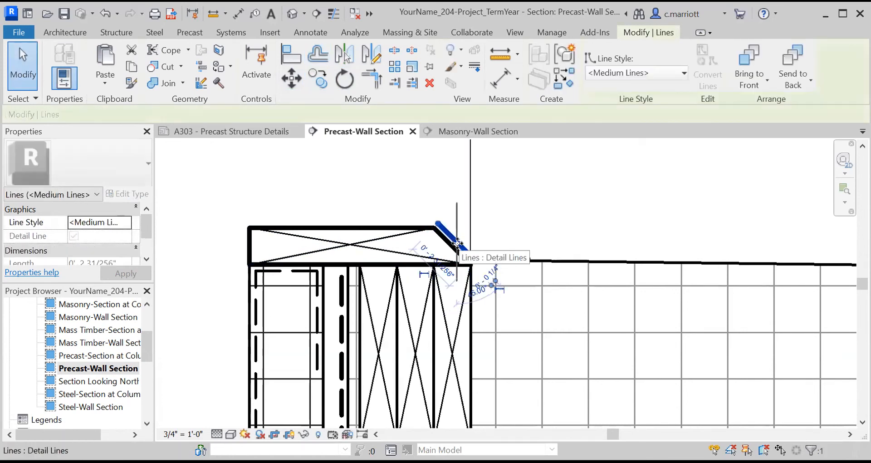
left_click(320, 59)
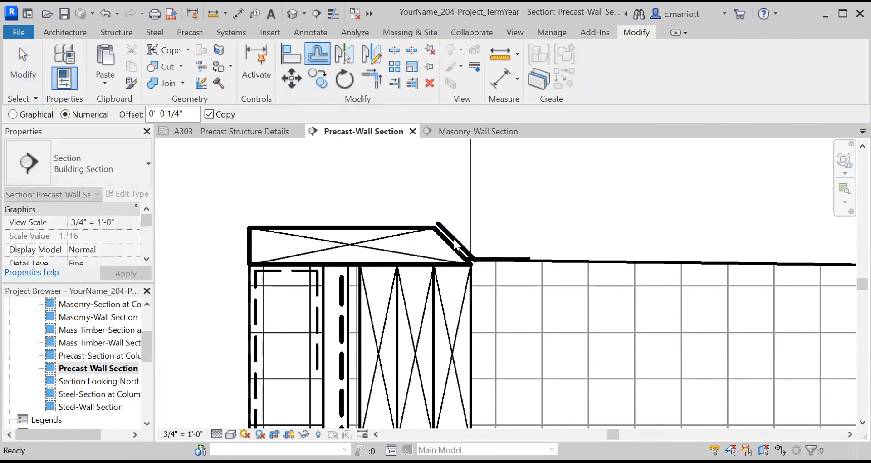
key("Escape")
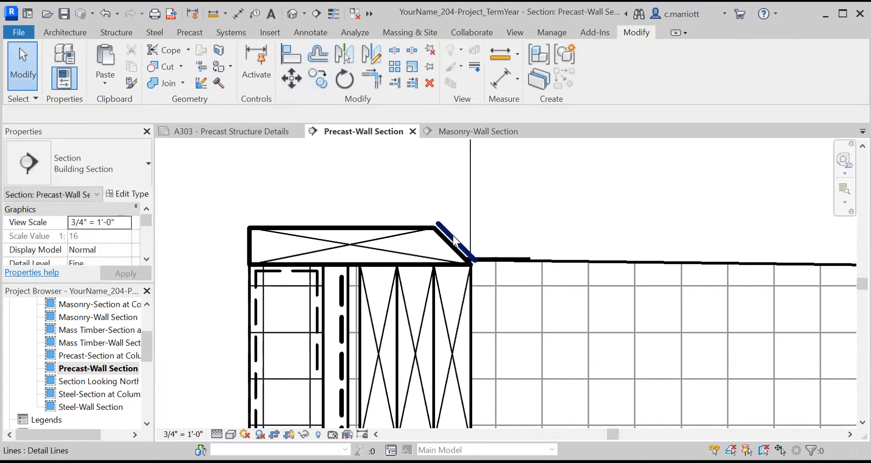
left_click(455, 244)
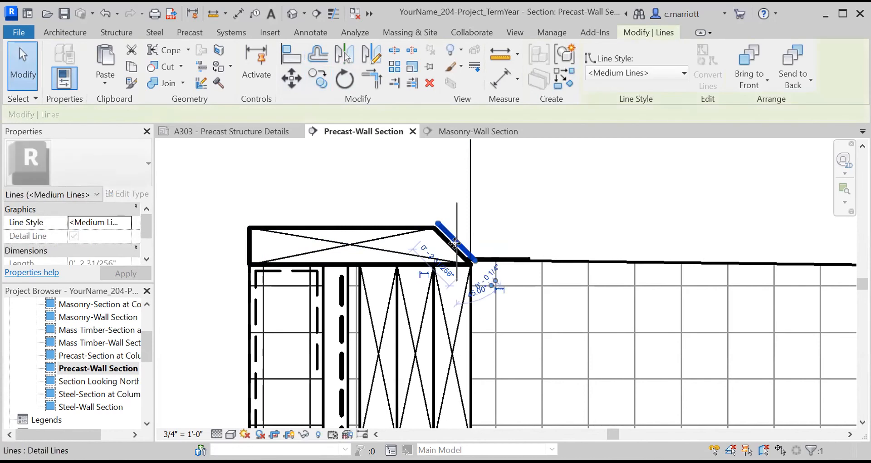
left_click(315, 63)
left_click(455, 243)
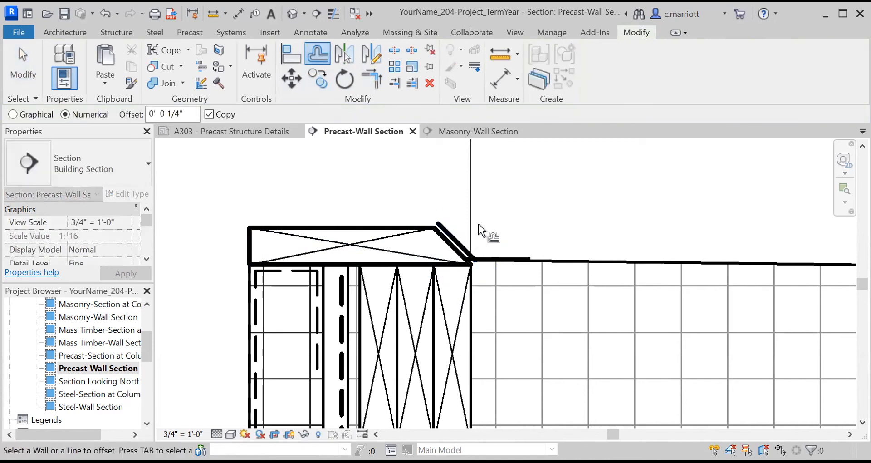
left_click(453, 234)
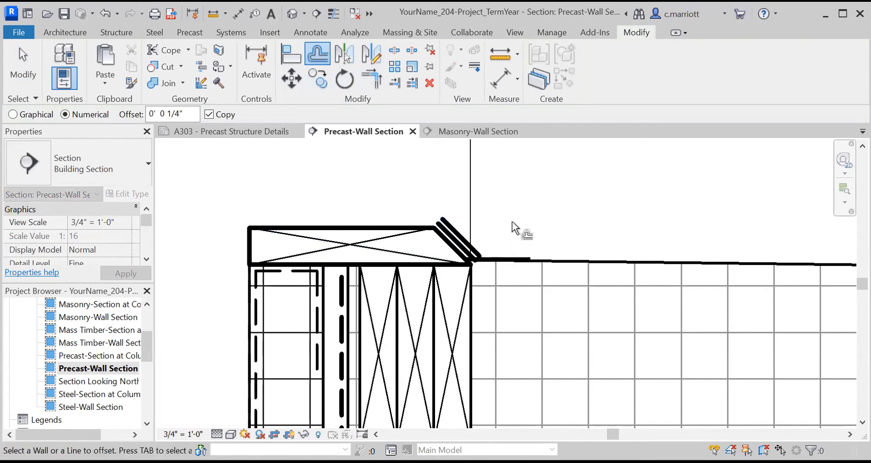
- Delete the middle sloped line between the nailer's edge and the outermost offset line
key("Escape")
left_click(451, 237)
key("Escape")
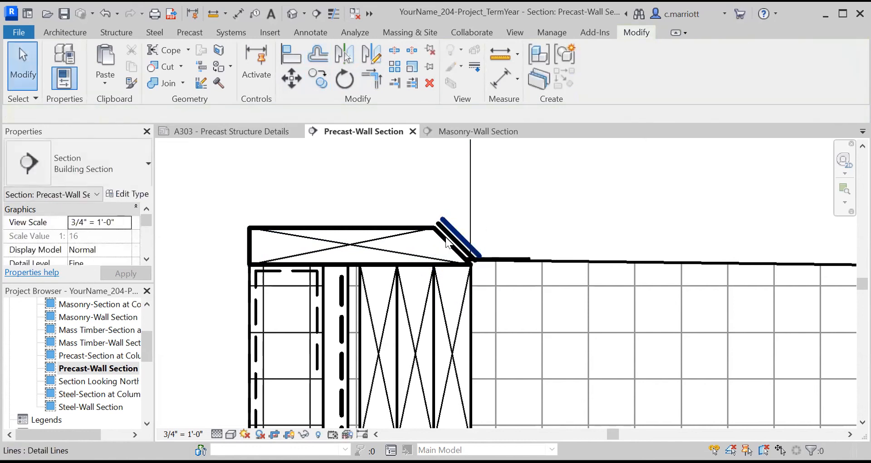
scroll(447, 235, "up", 2)
left_click(451, 230)
key("Delete")
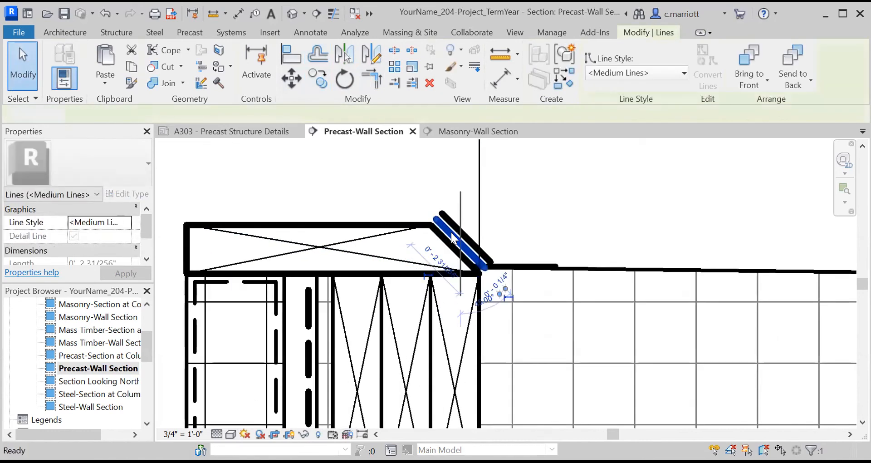
- Offset a copy of the nailer's horizontal top edge 1/4" upward
left_click(367, 224)
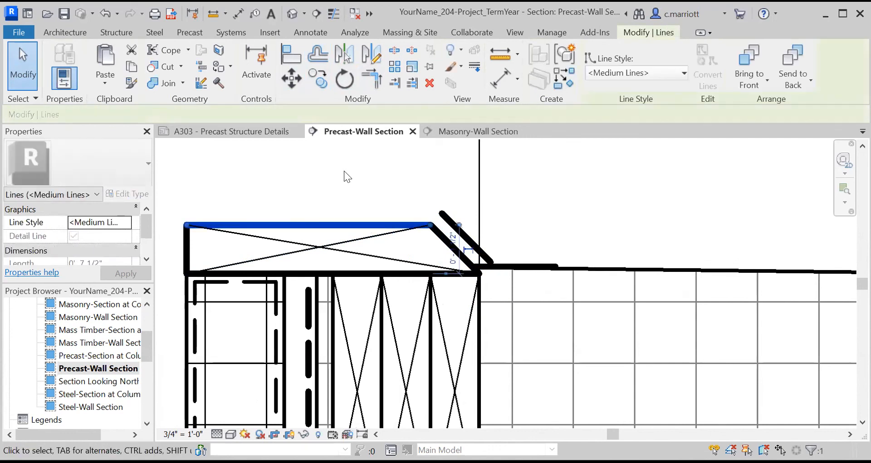
left_click(313, 62)
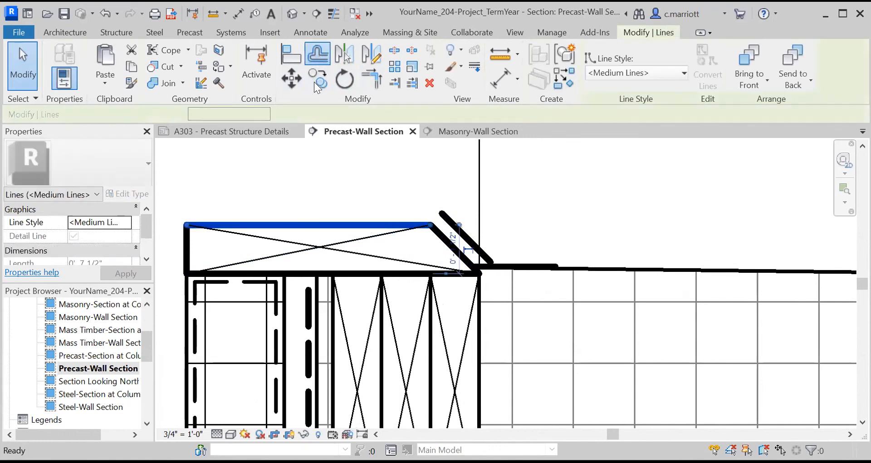
left_click(320, 225)
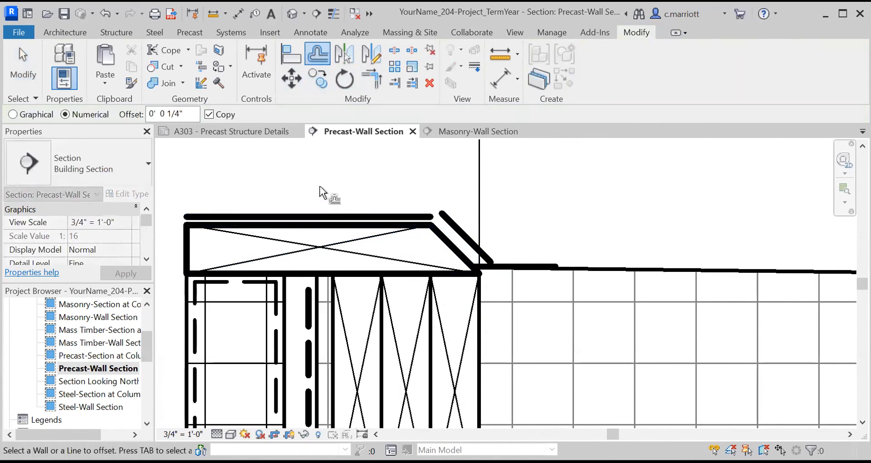
- Offset a copy of the horizontal line above the nailer another 1/4" upward and delete the middle line
left_click(323, 216)
key("Escape")
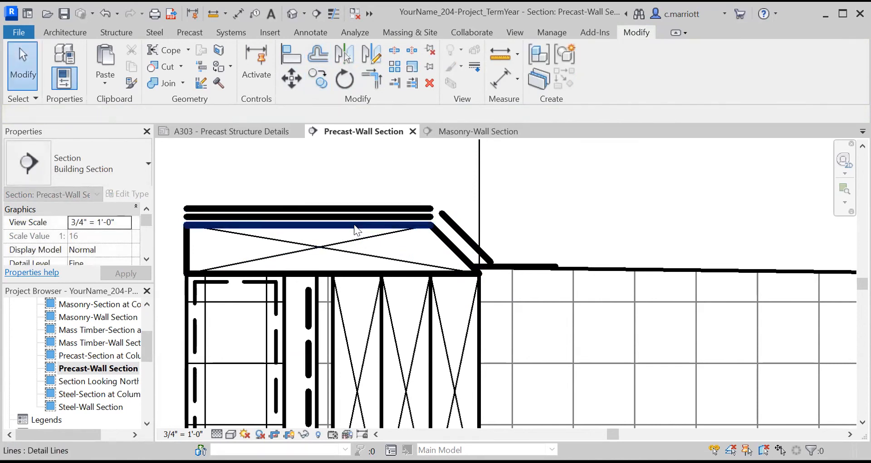
left_click(351, 216)
key("Delete")
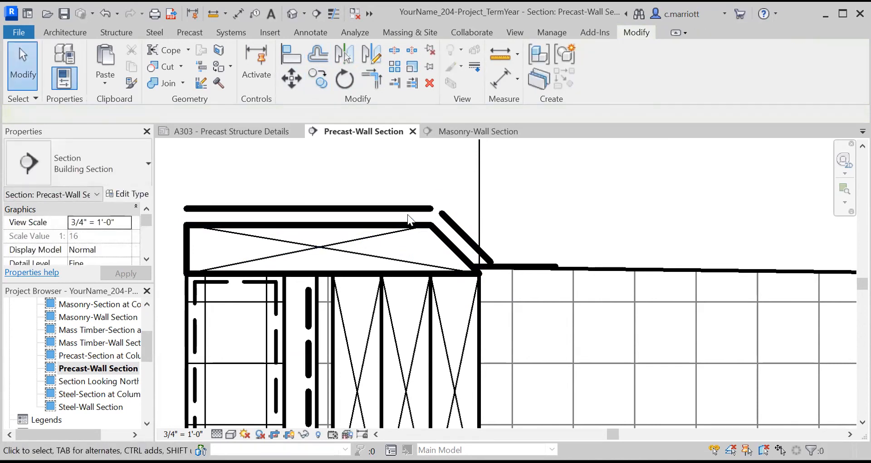
- Trim the uppermost horizontal line and the outer sloped line to meet in a corner above the nailer
left_click(371, 81)
left_click(415, 208)
left_click(458, 229)
scroll(477, 281, "down", 2)
key("Escape")
- Draw a thin detail line along the roof insulation's sloped top from the outer sloped line's lower end to near the crop edge, using Nearest snap
scroll(498, 298, "down", 3)
scroll(381, 270, "up", 2)
scroll(391, 273, "down", 2)
scroll(392, 273, "up", 5)
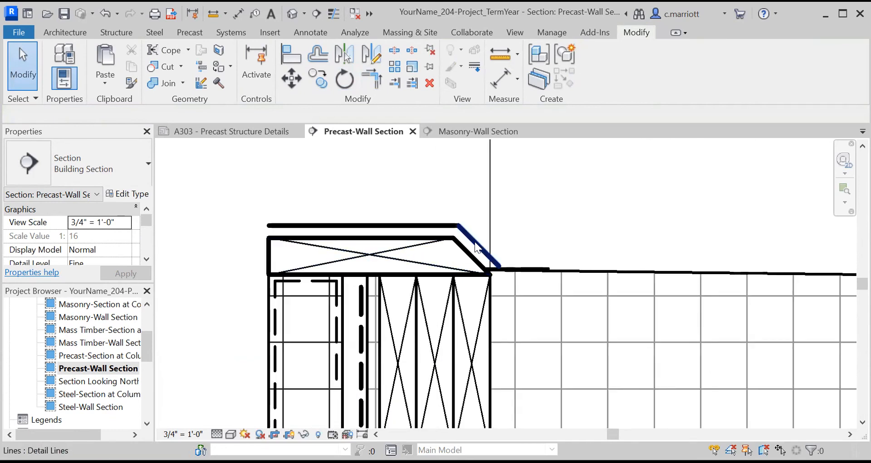
scroll(474, 241, "up", 1)
scroll(482, 256, "down", 5)
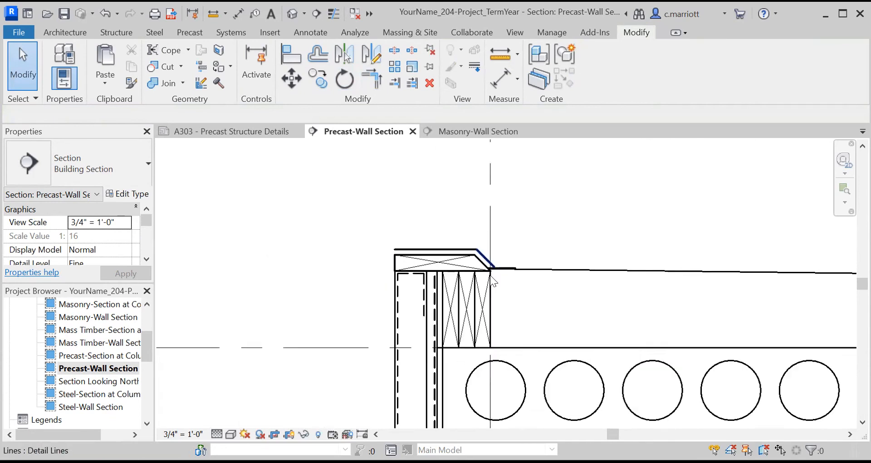
scroll(498, 300, "up", 5)
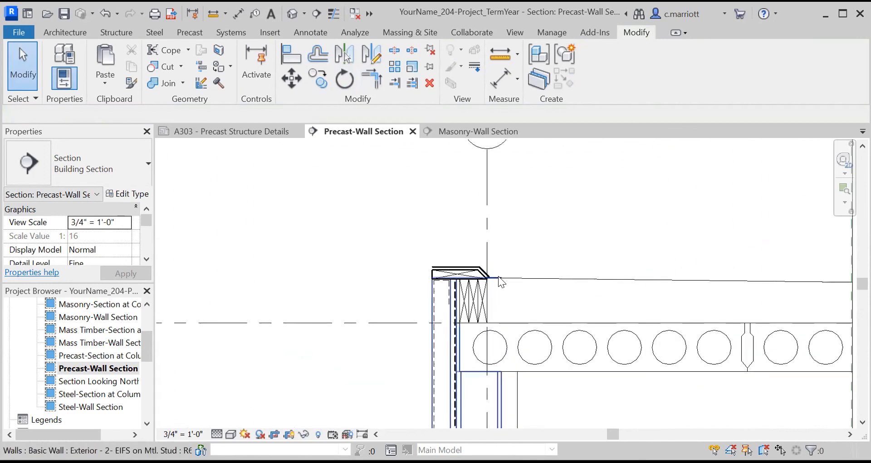
middle_click_drag(473, 286, 373, 257)
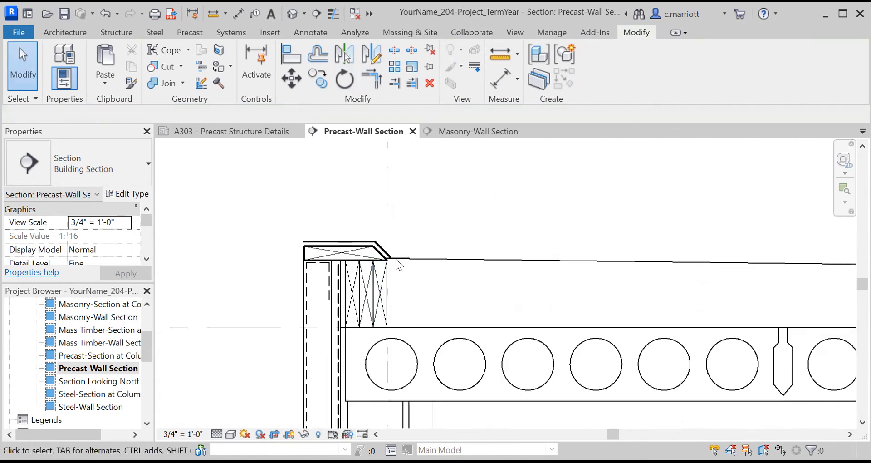
scroll(400, 259, "up", 2)
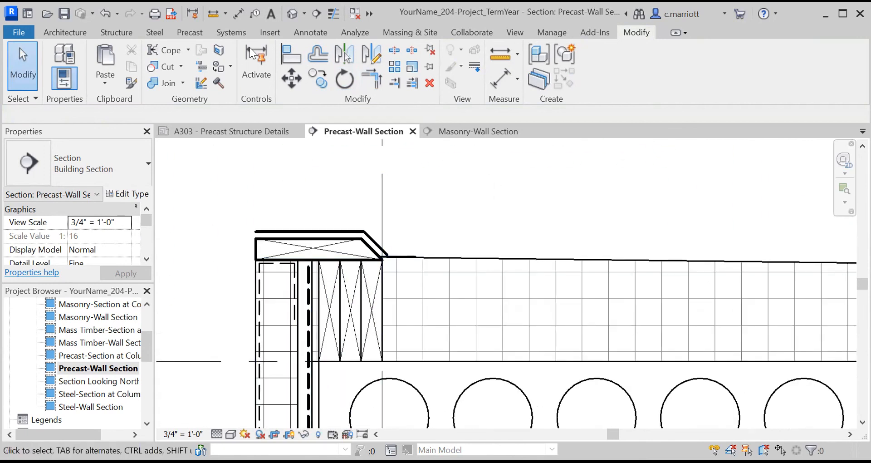
left_click(311, 32)
left_click(320, 54)
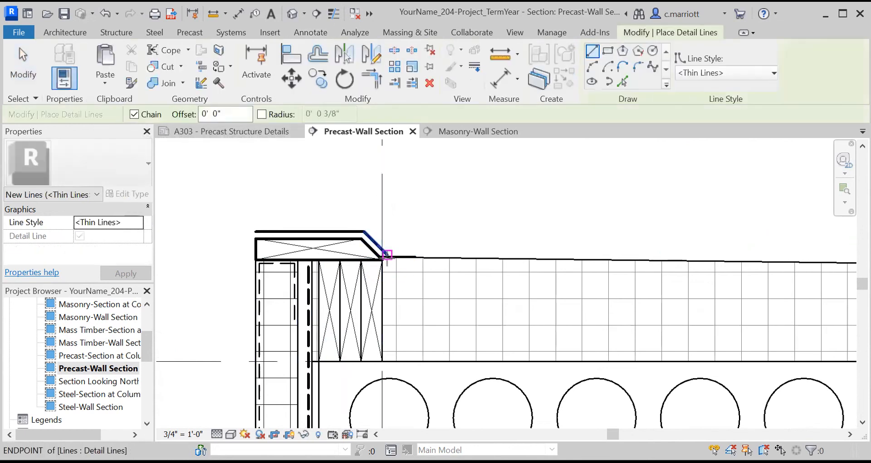
left_click(388, 257)
scroll(400, 235, "down", 4)
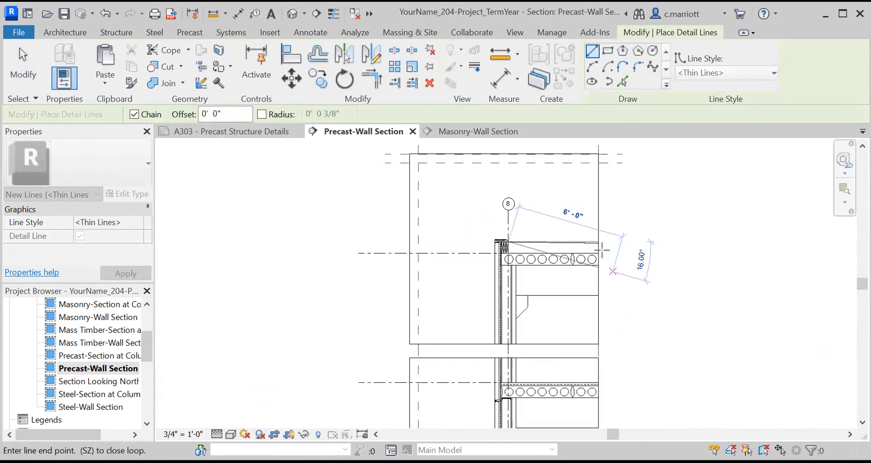
scroll(602, 242, "up", 5)
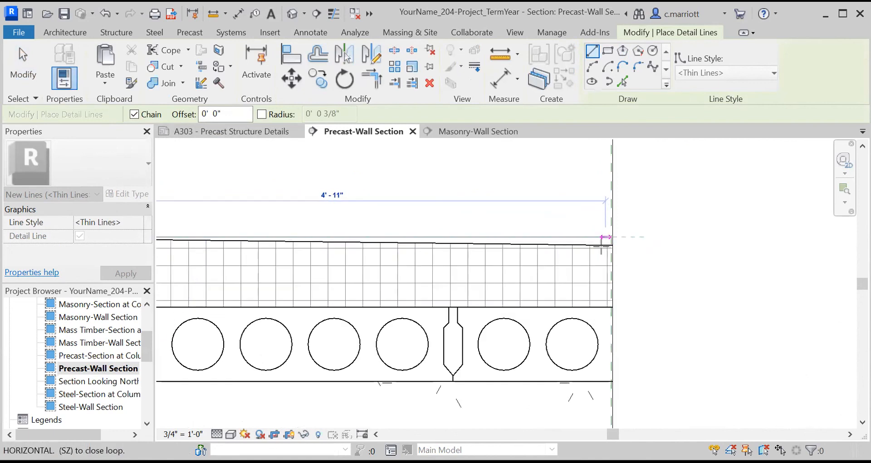
right_click(578, 260)
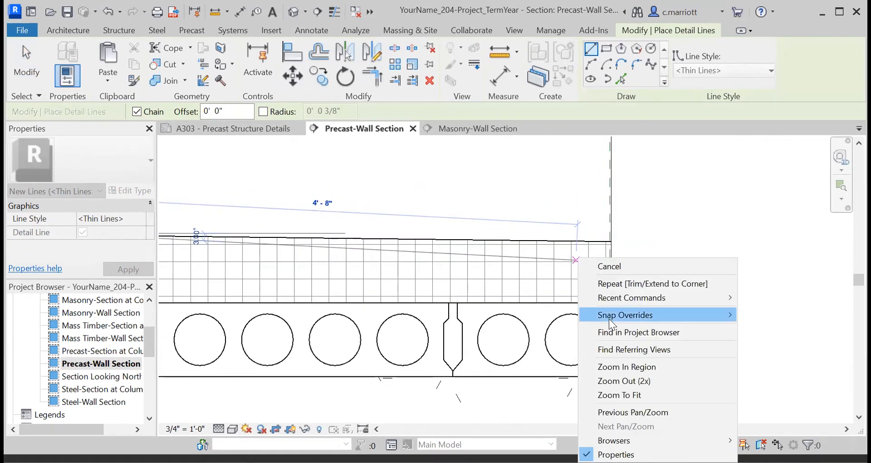
mouse_move(609, 318)
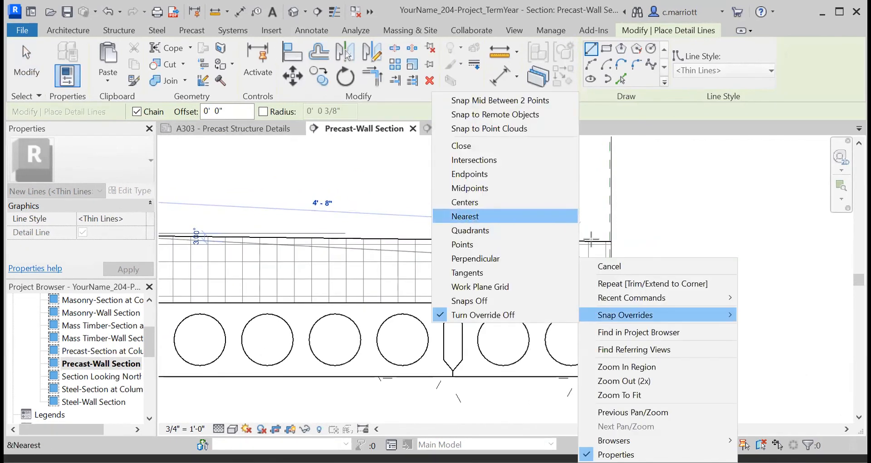
left_click(467, 219)
left_click(605, 245)
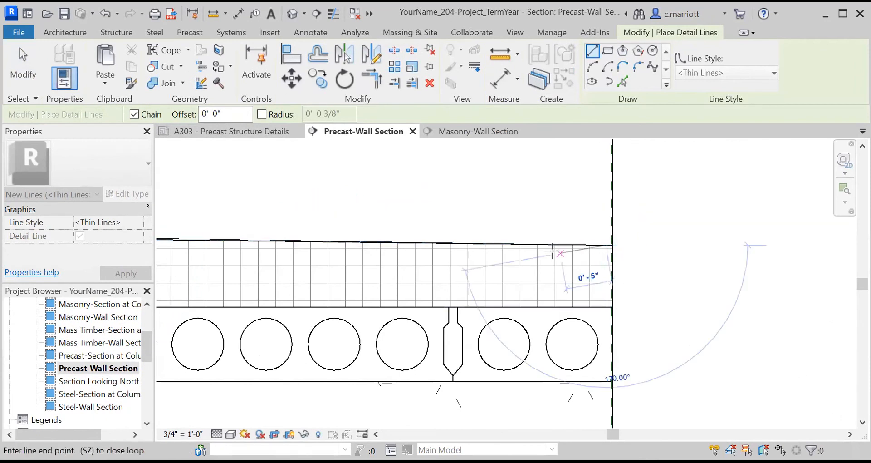
key("Escape")
key("Escape")
- Offset a copy of the thin detail line 1/4" above the roof insulation
scroll(566, 244, "up", 2)
left_click(565, 244)
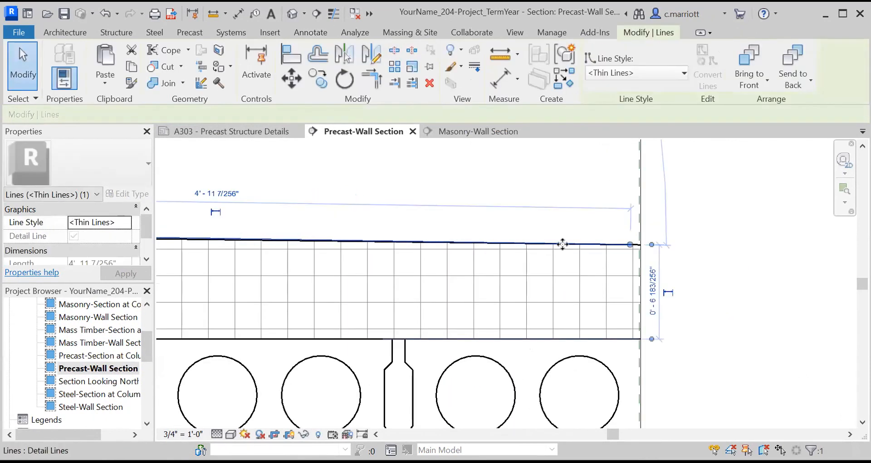
left_click(319, 57)
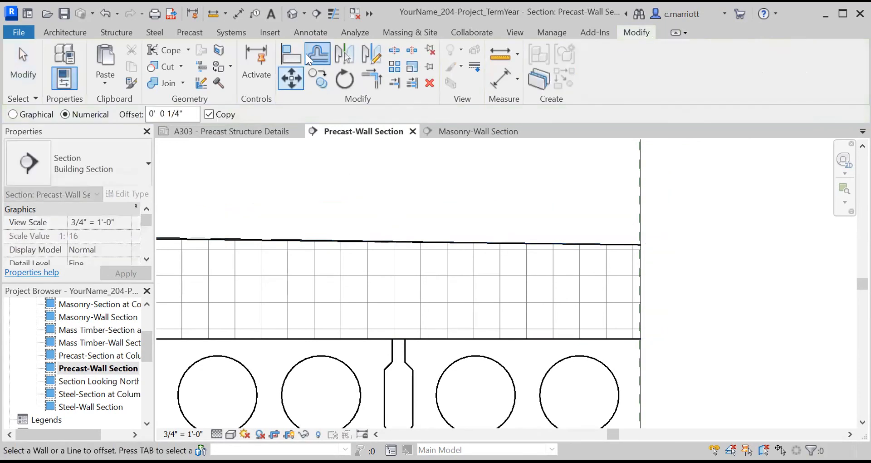
left_click(379, 246)
key("Escape")
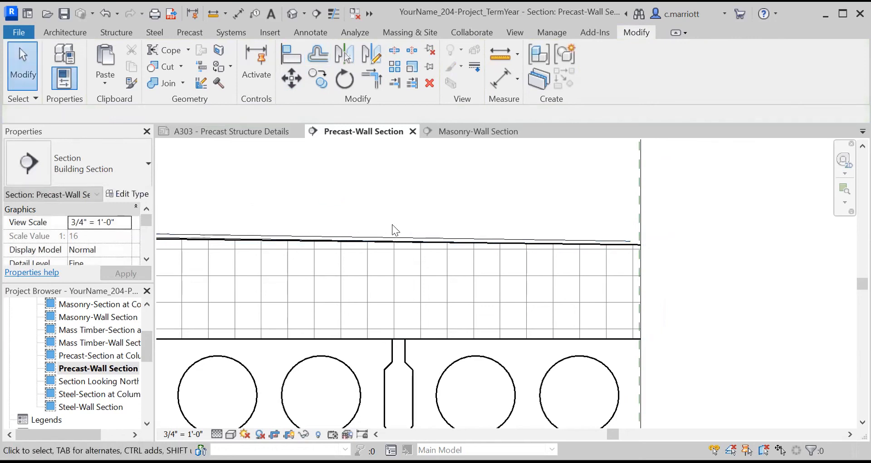
- Give the offset roof line a heavier line style and delete the original thin line on the insulation's surface
scroll(392, 224, "up", 2)
left_click(413, 237)
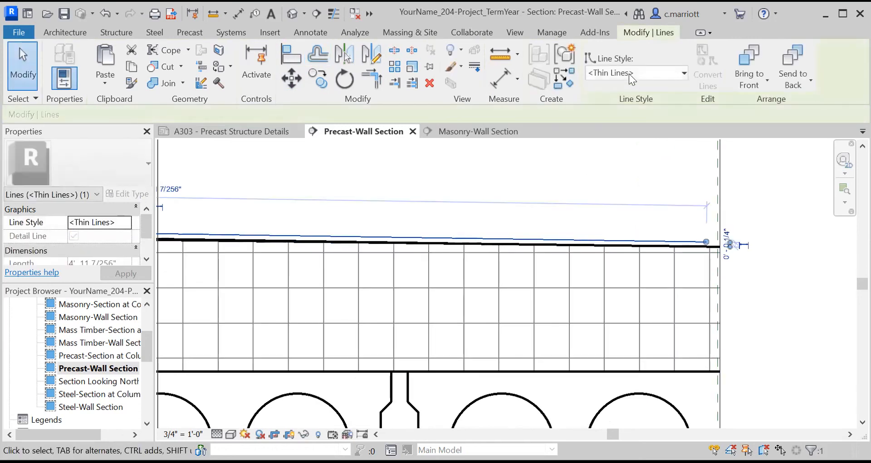
left_click(626, 74)
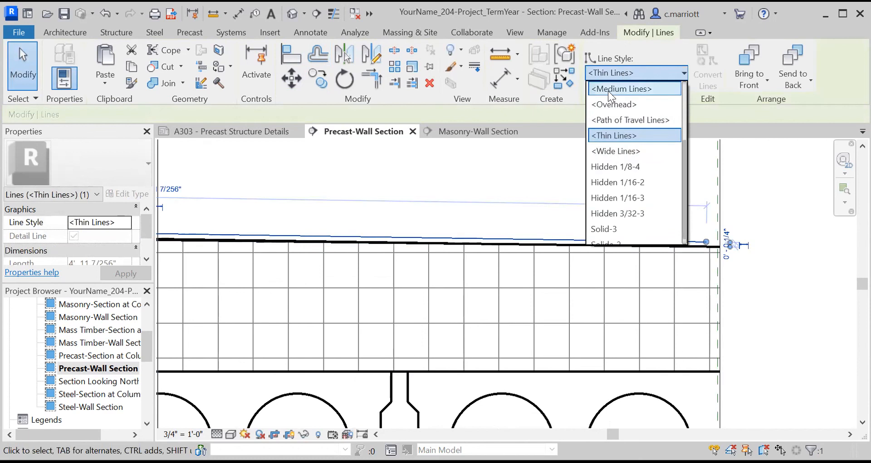
left_click(417, 262)
left_click(402, 243)
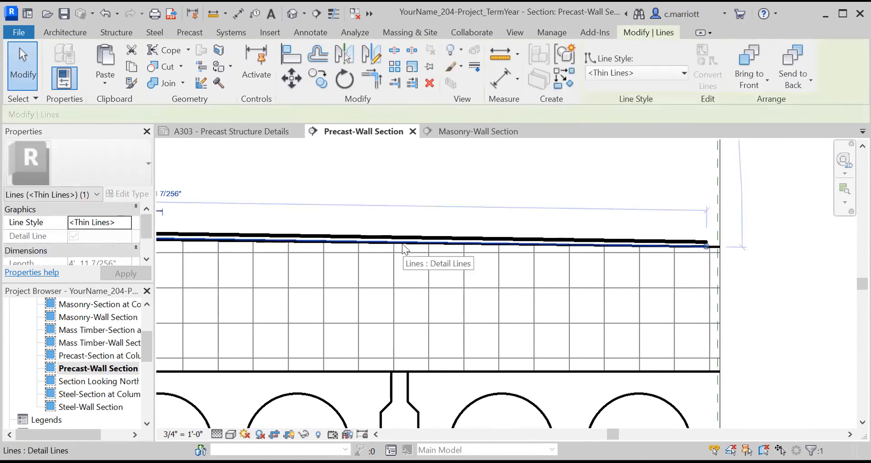
key("Delete")
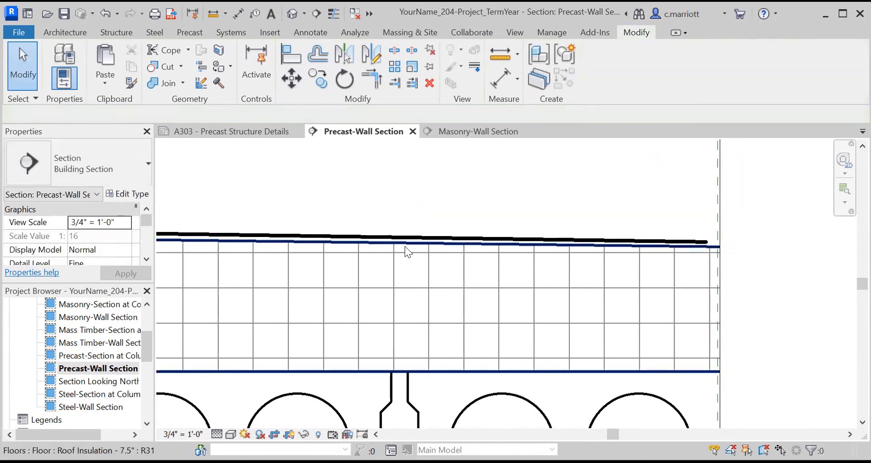
left_click(400, 240)
key("Escape")
left_click(404, 244)
key("Escape")
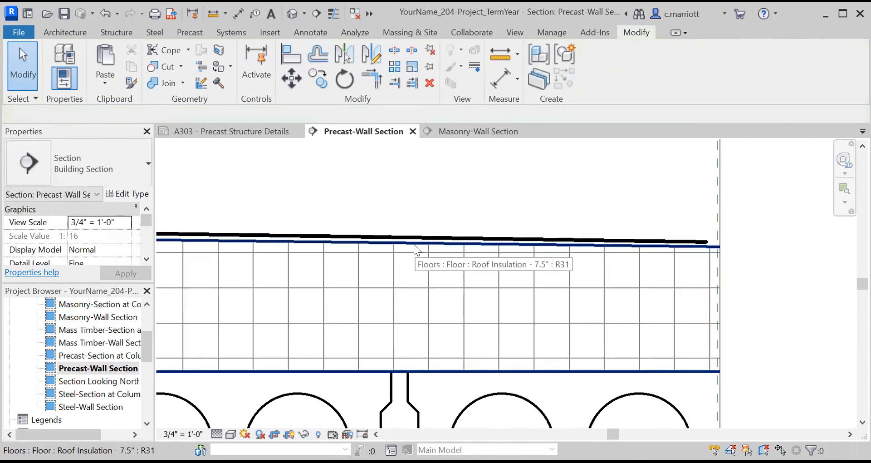
left_click(415, 246)
key("Escape")
- Trim the heavy roof line and the outer sloped line into a corner at the foot of the nailer
scroll(421, 214, "down", 11)
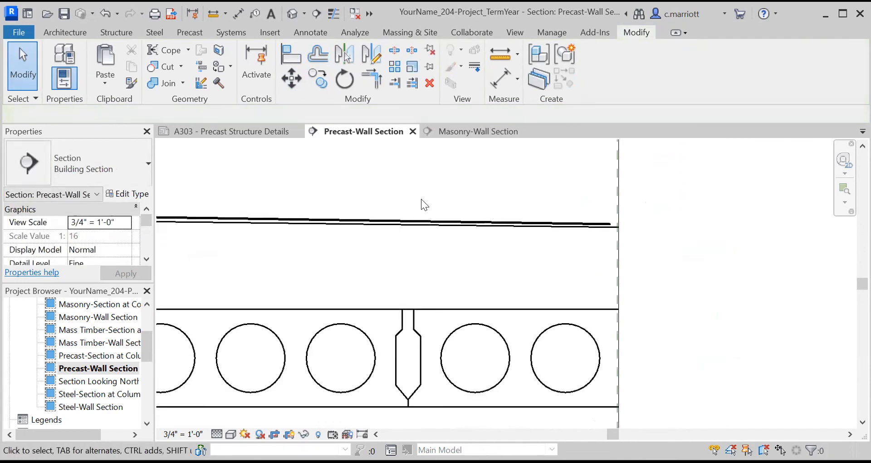
middle_click_drag(295, 212, 356, 245)
scroll(363, 254, "up", 4)
scroll(362, 254, "up", 3)
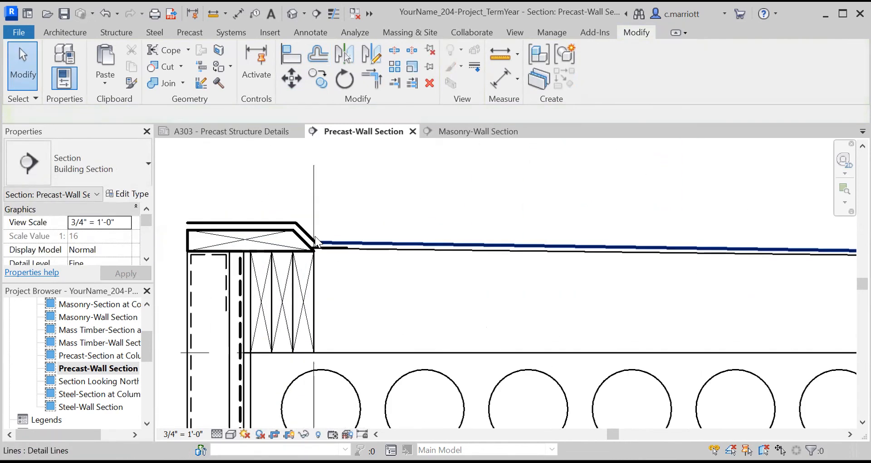
key("t")
key("r")
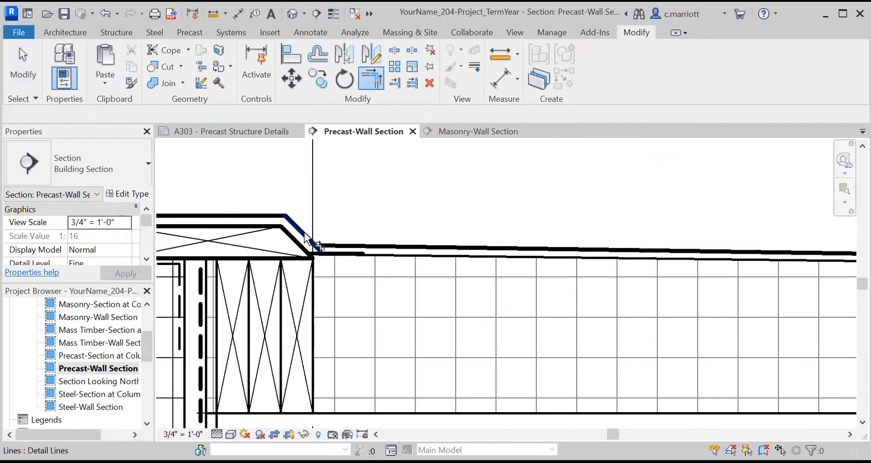
scroll(221, 234, "down", 3)
middle_click_drag(222, 234, 331, 271)
scroll(264, 261, "up", 2)
key("Escape")
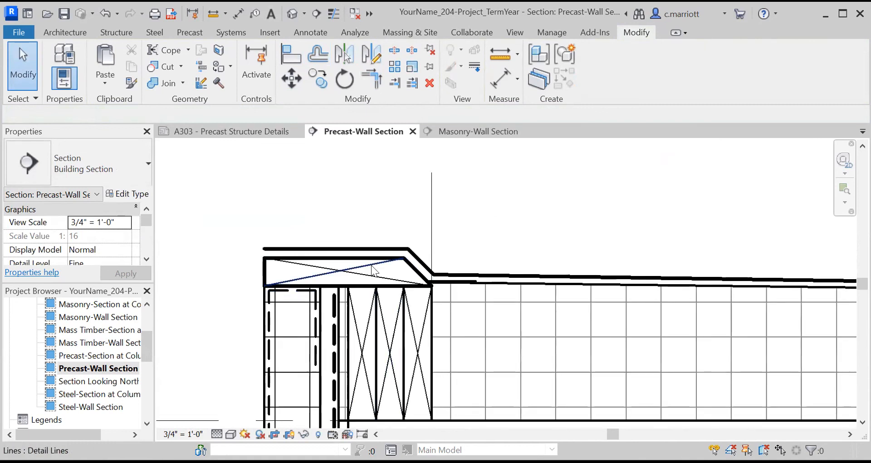
- Switch to the browser's R104 termination PDF and examine the gravel stop detail at the roof edge
scroll(375, 309, "down", 2)
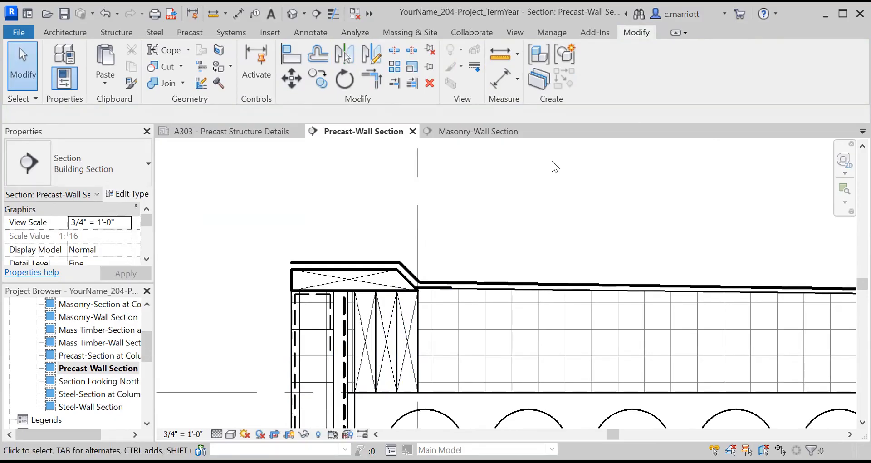
key("alt+Tab")
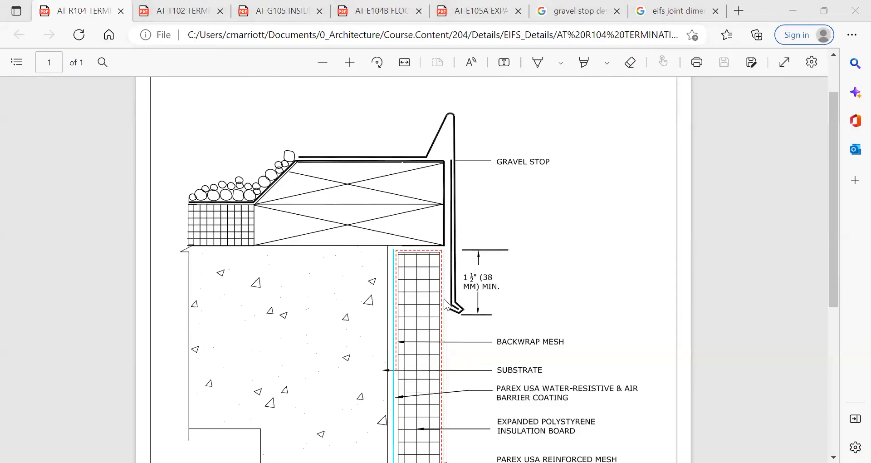
scroll(440, 208, "down", 1)
scroll(454, 209, "up", 3)
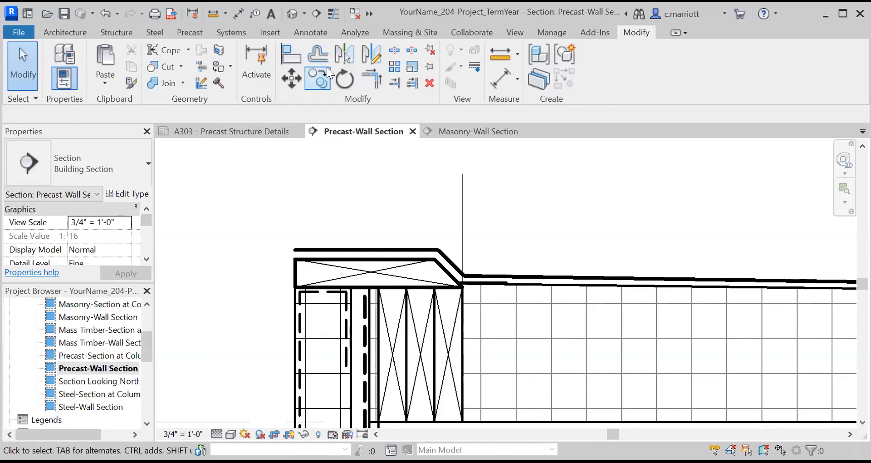
- Draw two consecutive 3" vertical thin detail lines down the wall's outer face from the nailer's top outer corner and select the lower one
left_click(305, 31)
left_click(309, 52)
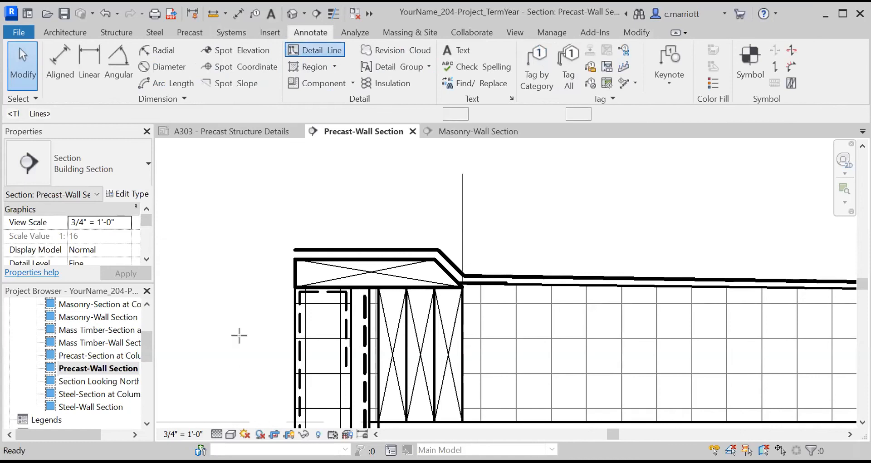
scroll(248, 324, "up", 1)
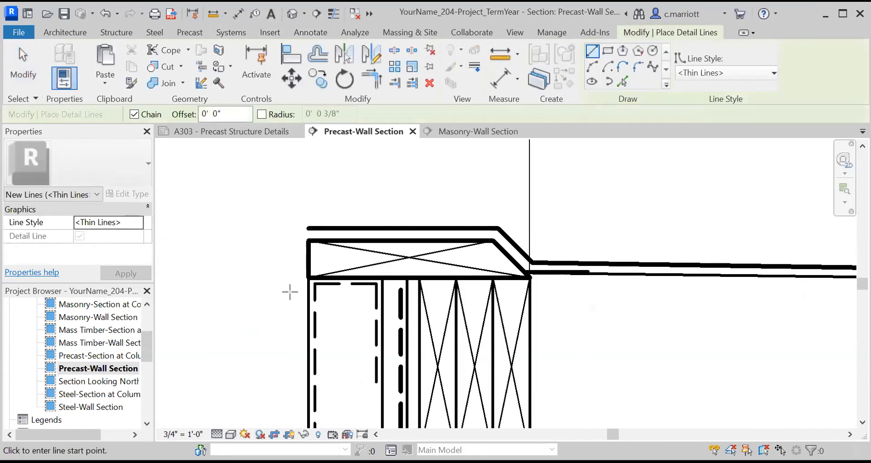
left_click(304, 240)
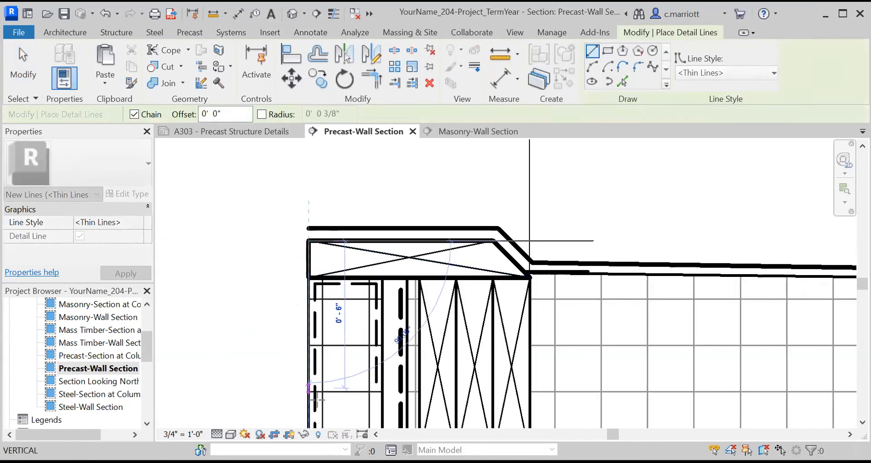
type("3")
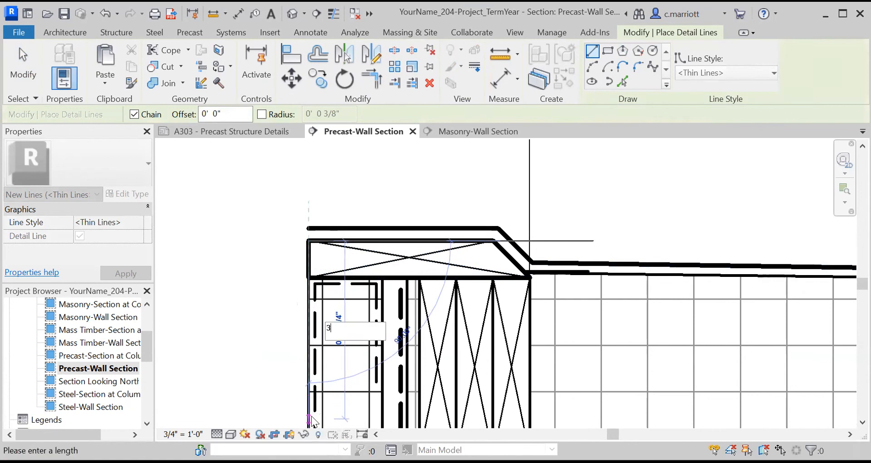
type("/8\"")
key("Return")
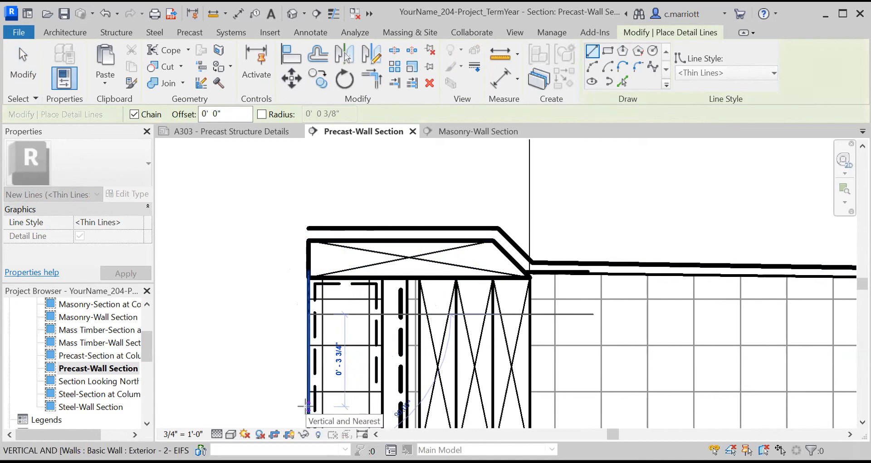
type("3\"")
key("Return")
key("Escape")
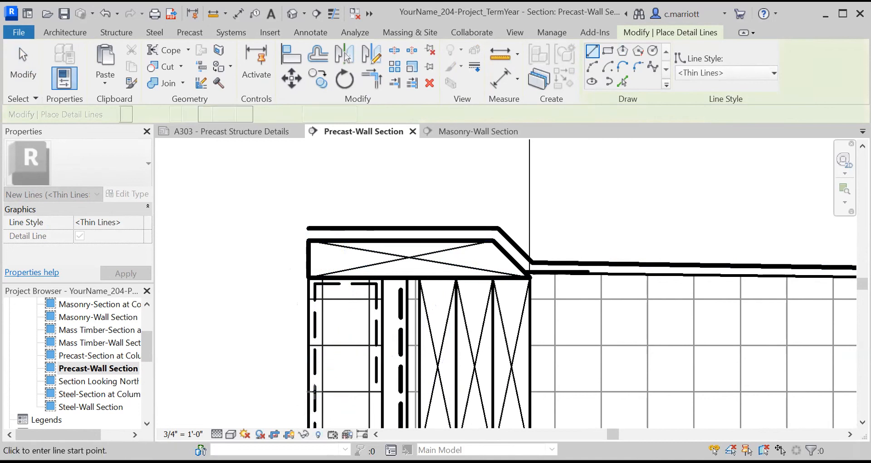
key("Escape")
left_click(309, 369)
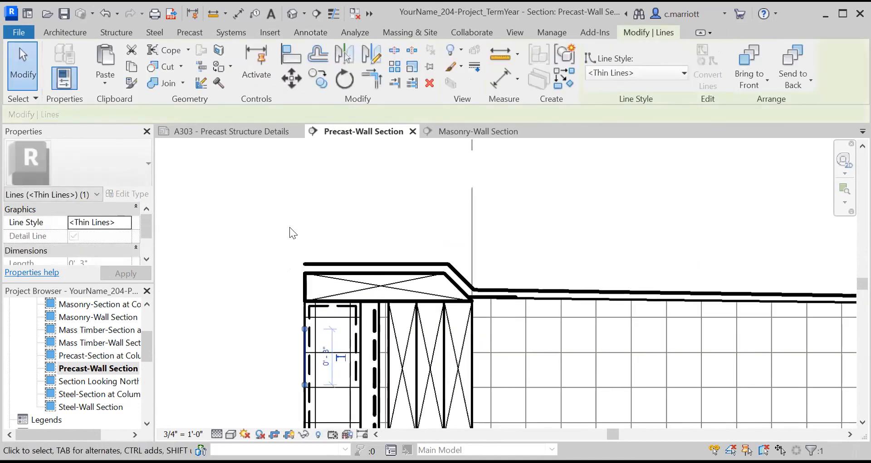
- Redraw the 3" vertical thin detail line down the wall's outer face from the nailer's top outer corner
key("Escape")
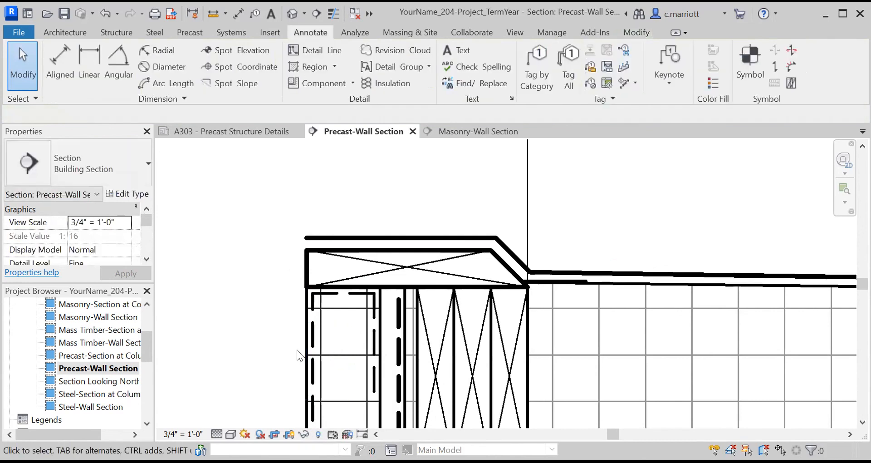
key("t")
key("l")
left_click(306, 313)
scroll(300, 341, "down", 1)
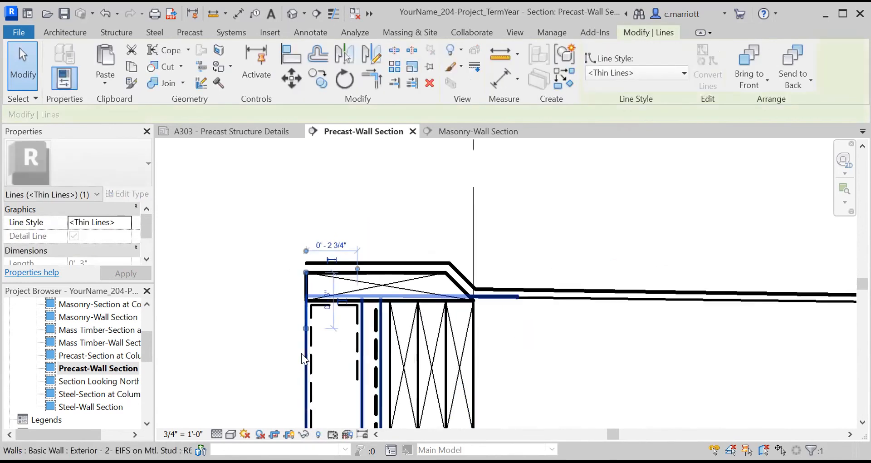
key("Escape")
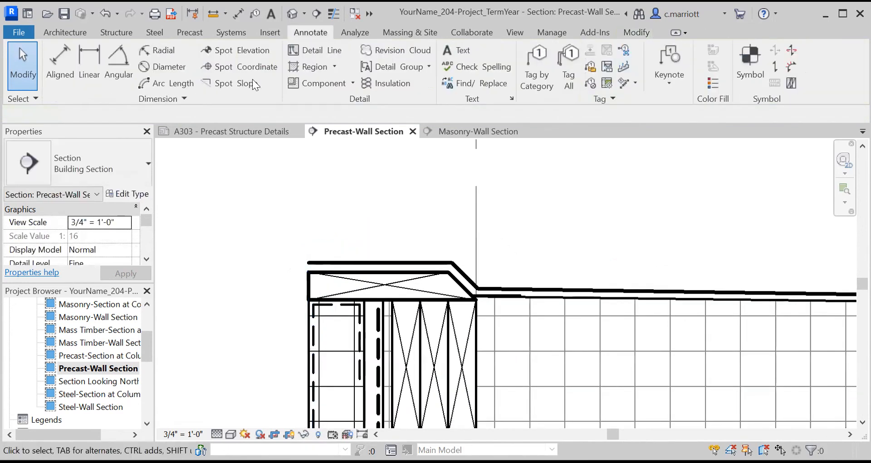
left_click(303, 49)
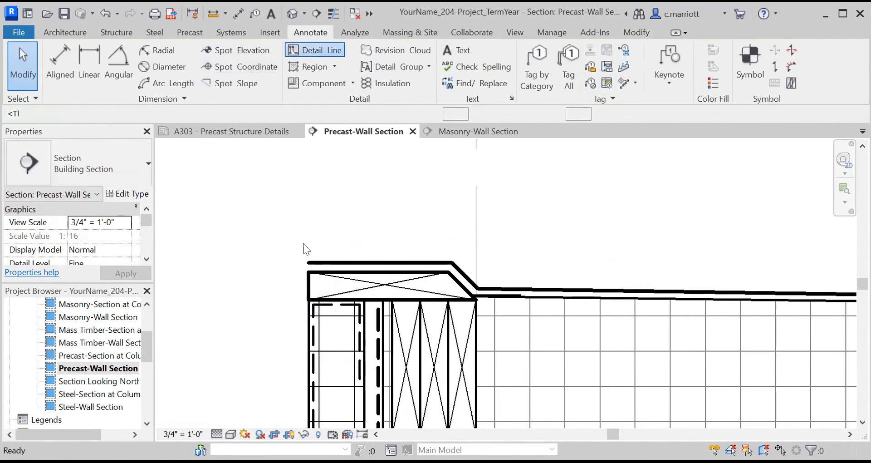
left_click(308, 272)
type("3")
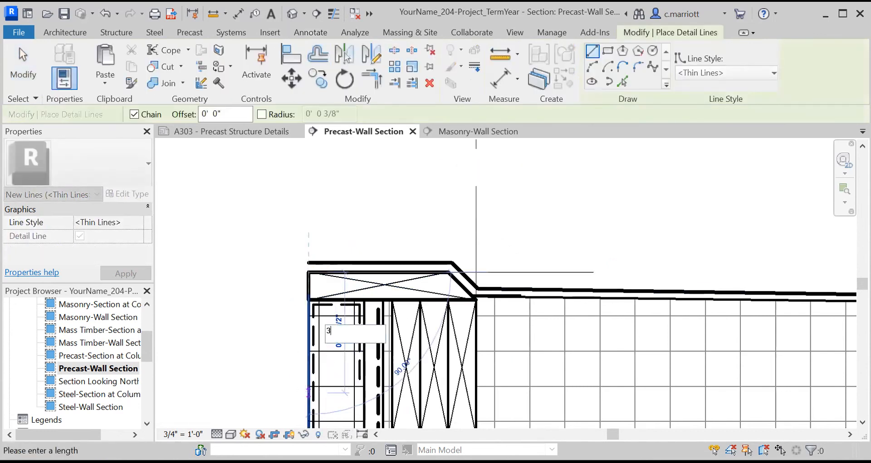
type(" 1/2\"")
key("Return")
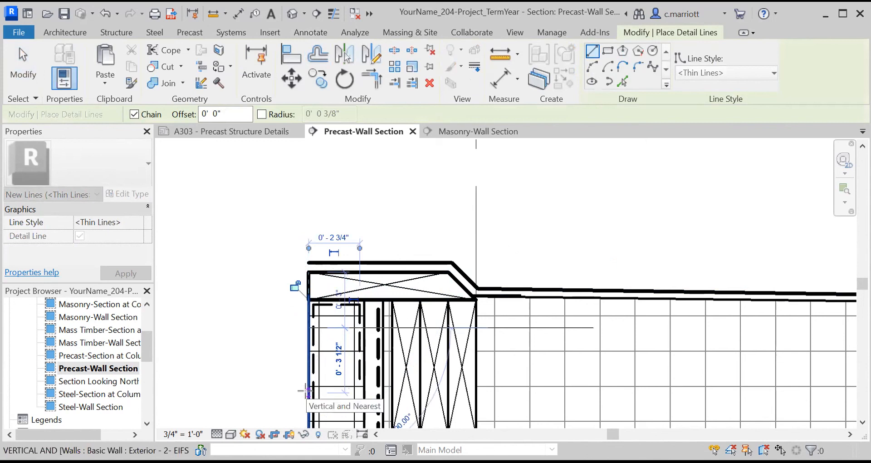
left_click(304, 390)
key("Escape")
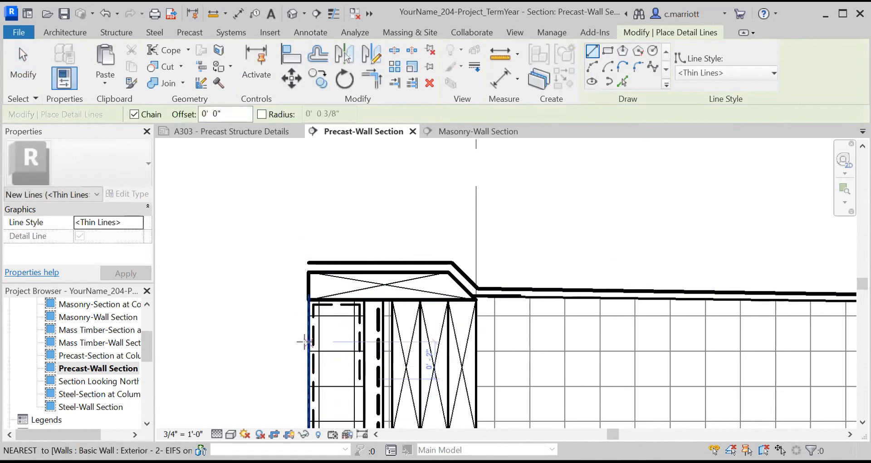
key("Escape")
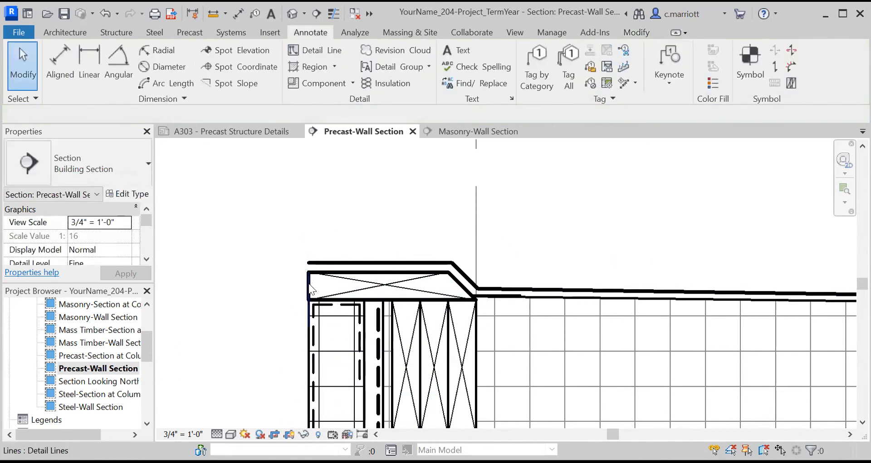
- Move the 3" vertical detail line 0.25" horizontally outward from the wall face
left_click(309, 286)
key("m")
key("v")
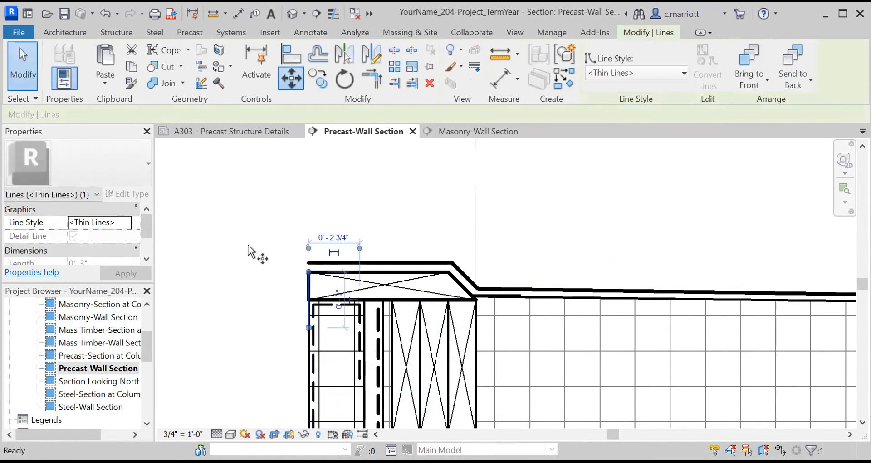
left_click(257, 272)
type(".2")
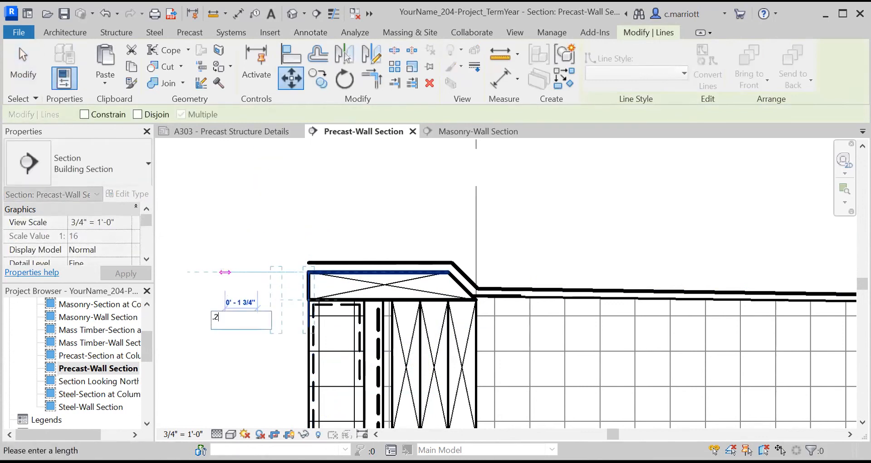
type("5\"")
key("Return")
scroll(295, 334, "up", 2)
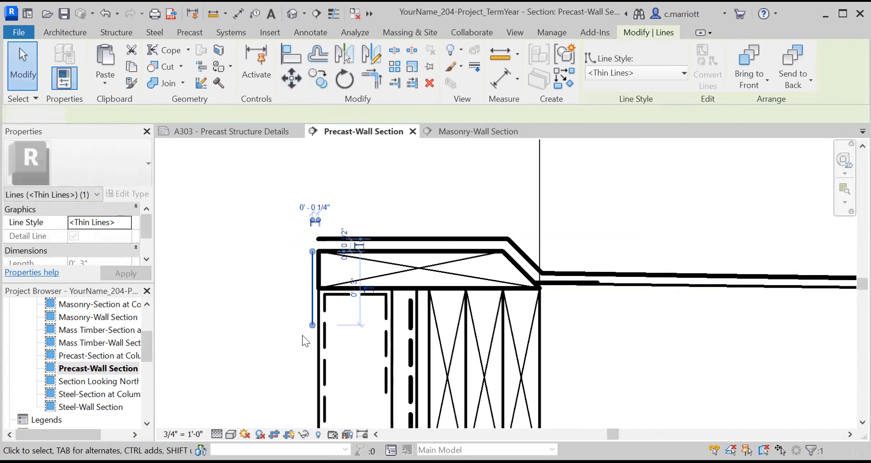
key("Escape")
- Draw a thin detail line about 1/2" long from the vertical line's lower end, sloping down and outward at 135°
scroll(306, 268, "up", 2)
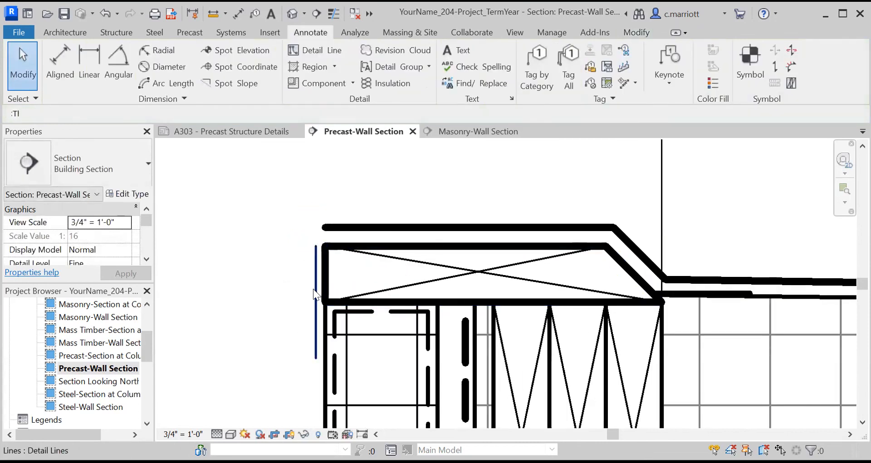
left_click(314, 288)
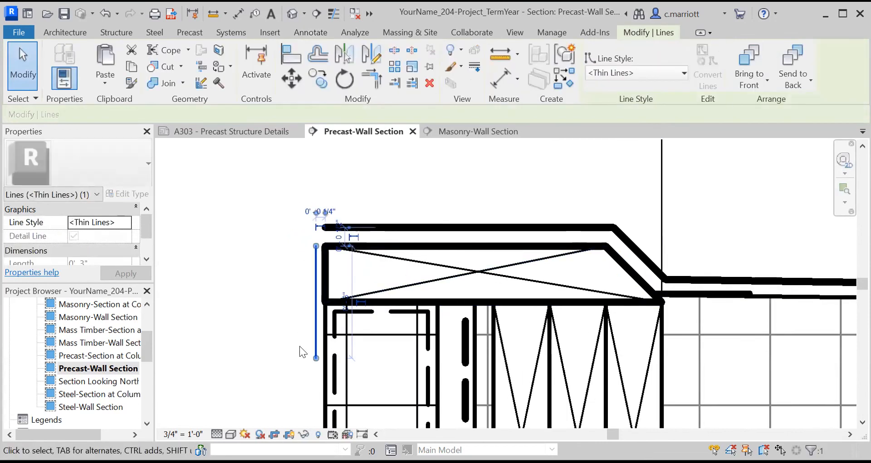
left_click(295, 371)
scroll(296, 371, "down", 3)
middle_click_drag(312, 375, 349, 285)
scroll(337, 271, "up", 1)
scroll(338, 271, "up", 1)
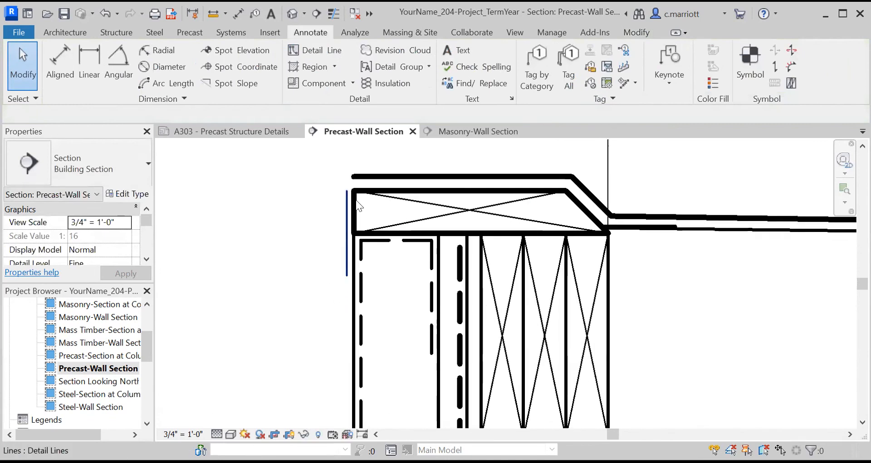
left_click(318, 51)
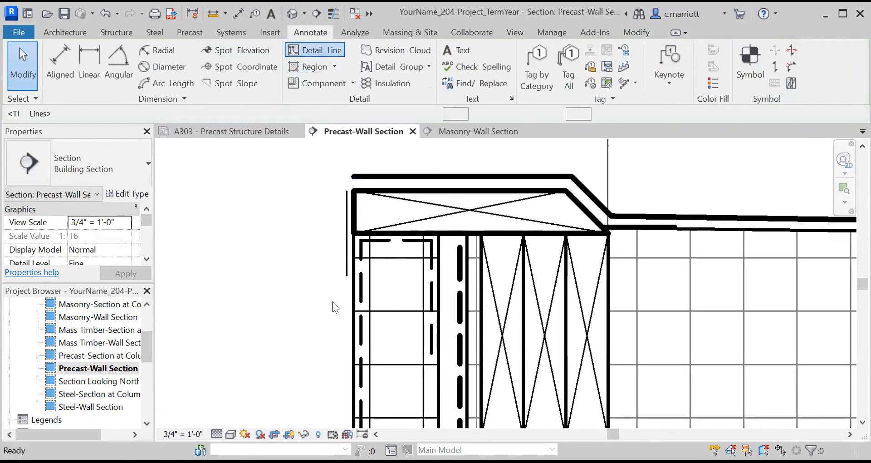
left_click(348, 275)
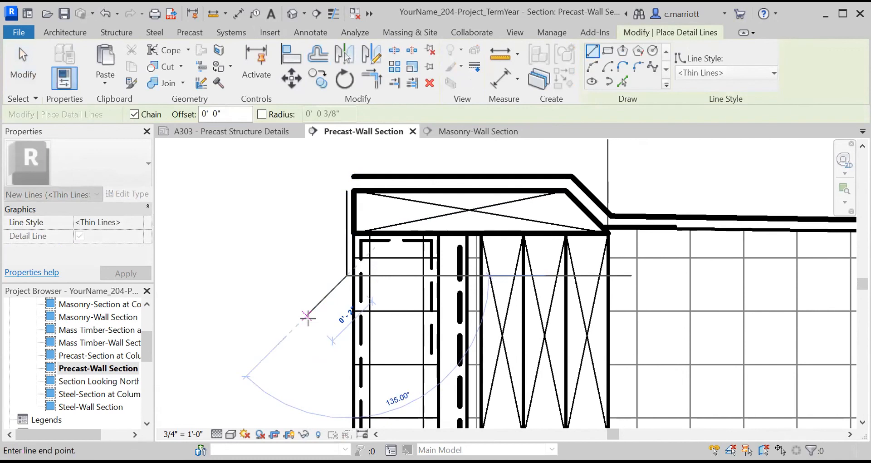
type(".")
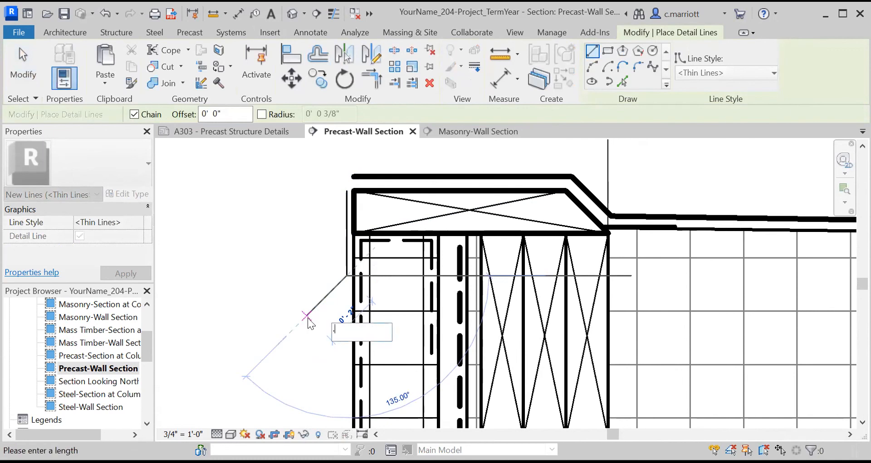
key("Return")
key("Escape")
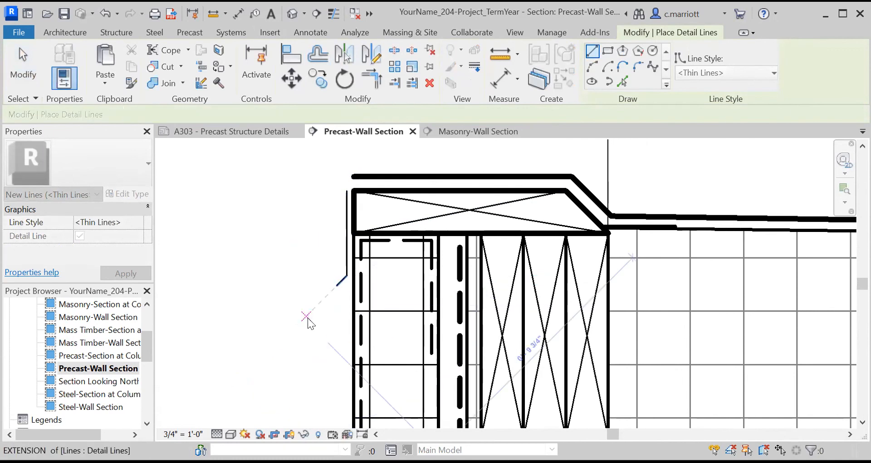
key("Escape")
scroll(320, 229, "down", 1)
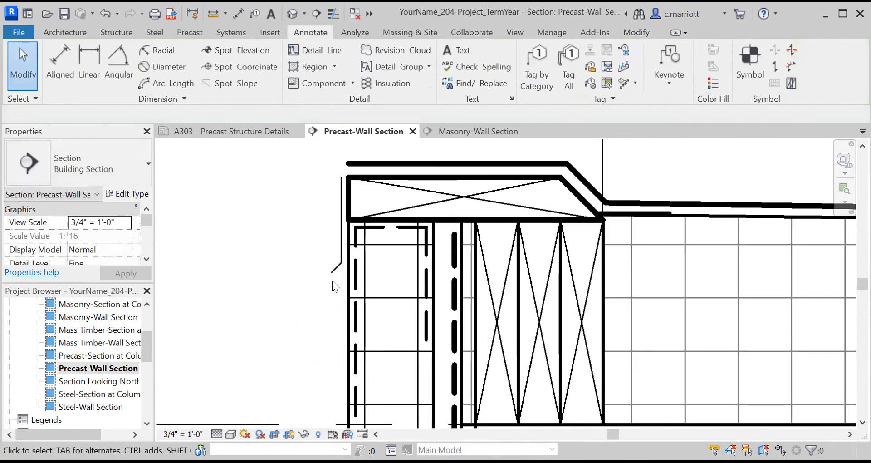
- Offset copies of the short diagonal line 1/4" to both its upper and lower side
scroll(323, 222, "up", 2)
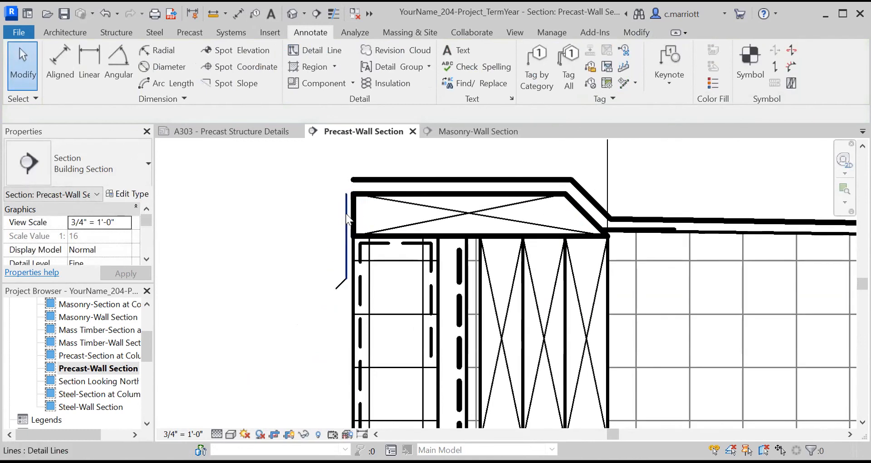
scroll(356, 263, "up", 2)
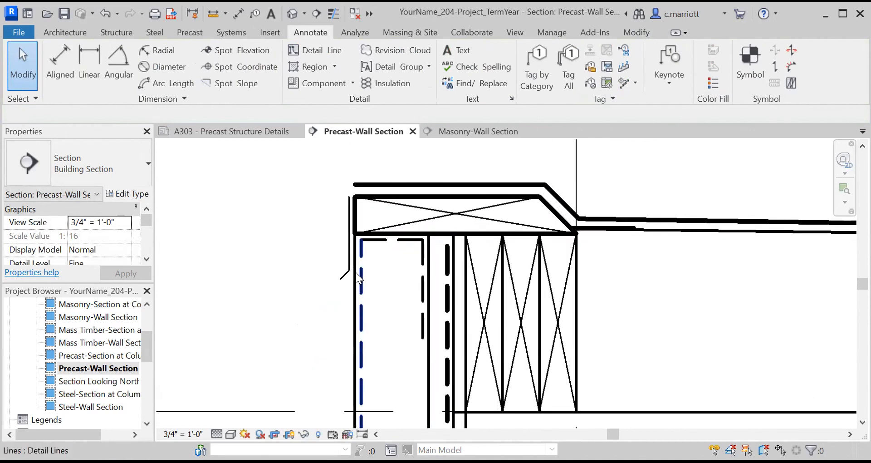
key("o")
key("f")
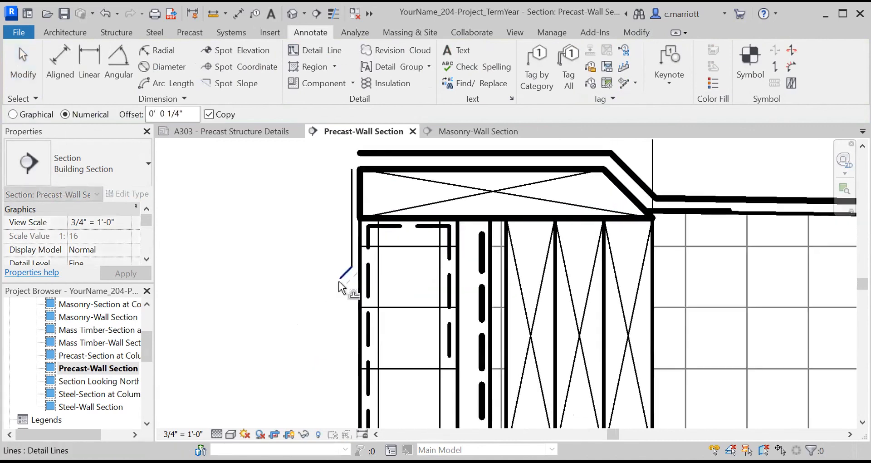
key("Escape")
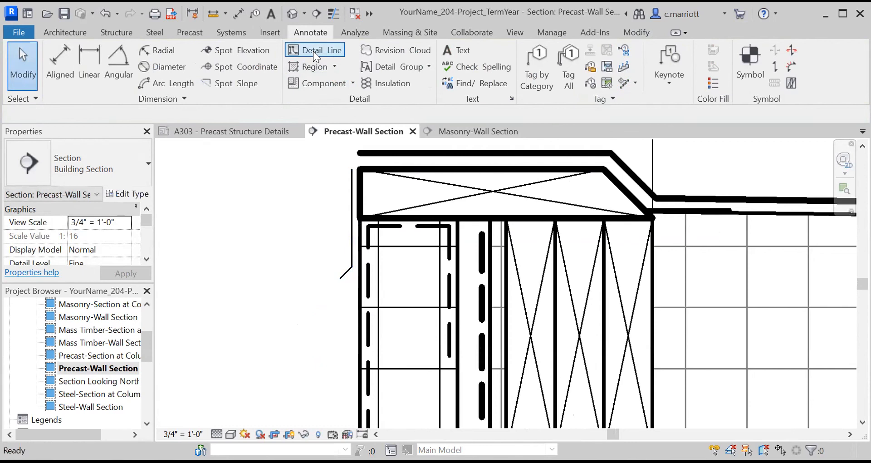
left_click(635, 33)
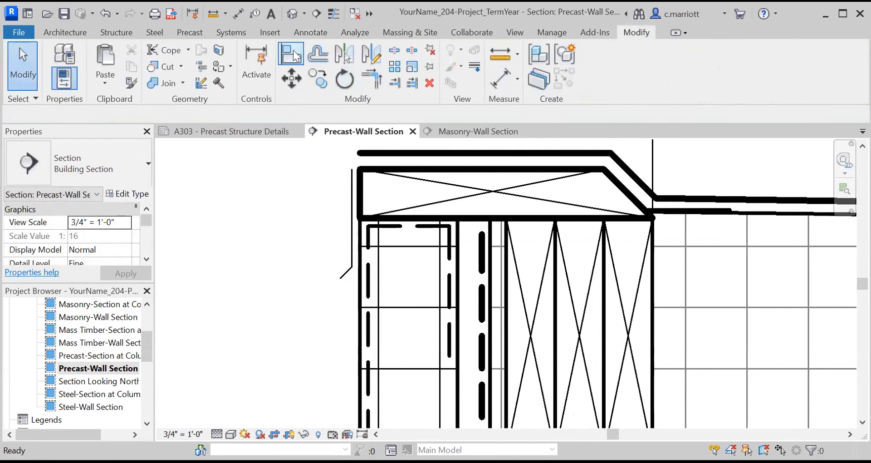
left_click(317, 54)
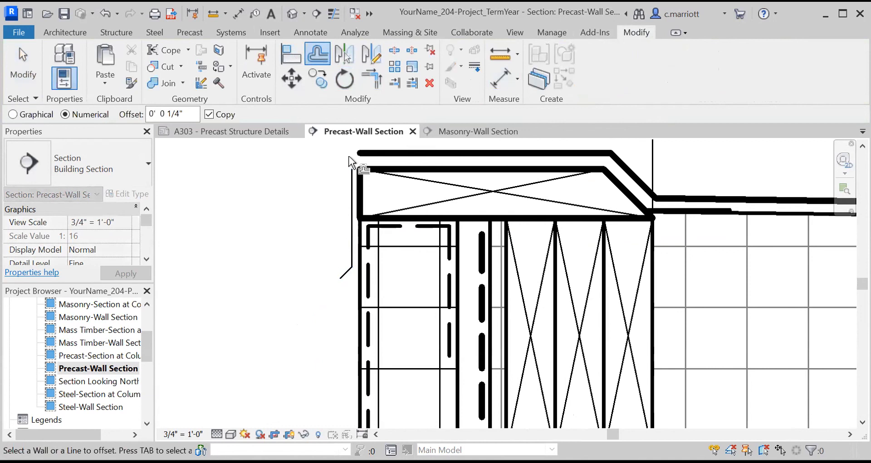
left_click(341, 281)
key("Escape")
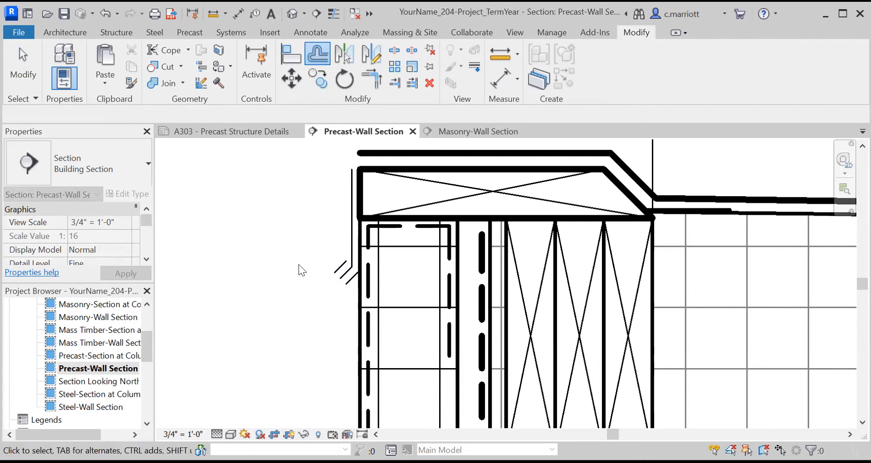
scroll(338, 274, "up", 1)
key("l")
key("i")
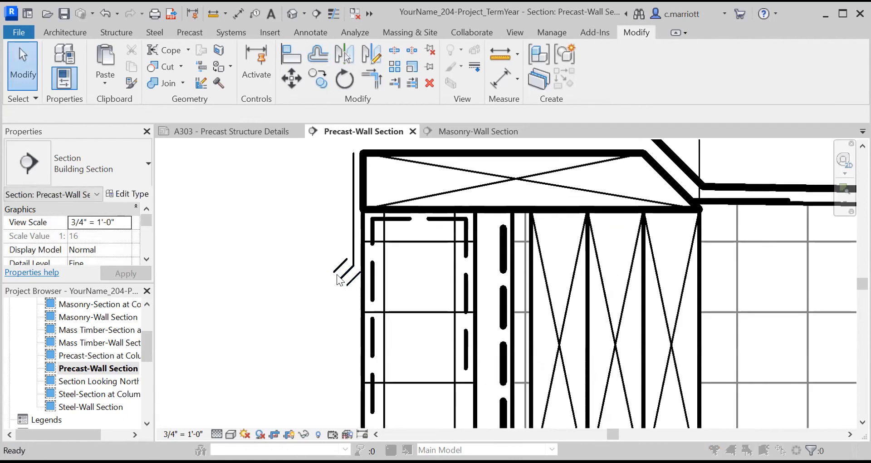
key("Escape")
key("m")
key("a")
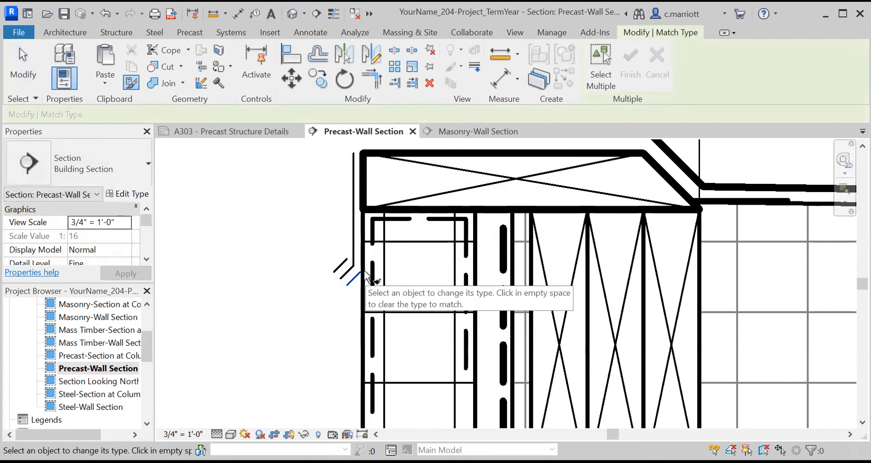
- Move the lower offset diagonal line down and outward along its own slope by about half its length
left_click(300, 79)
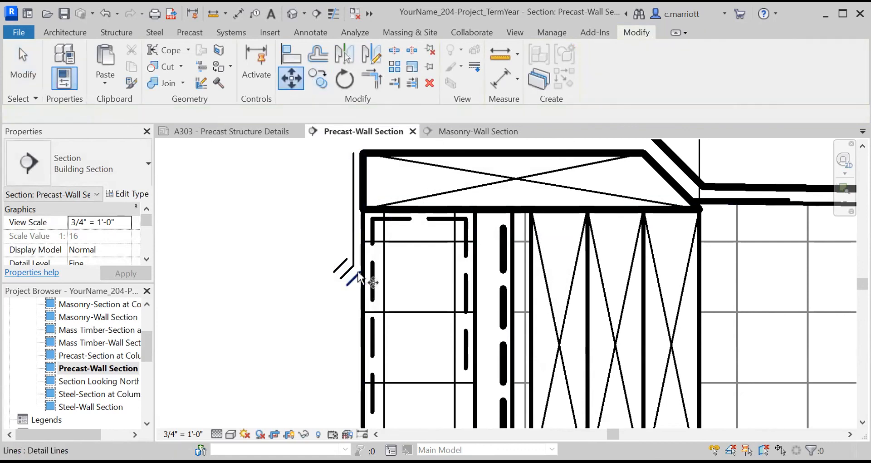
left_click(355, 281)
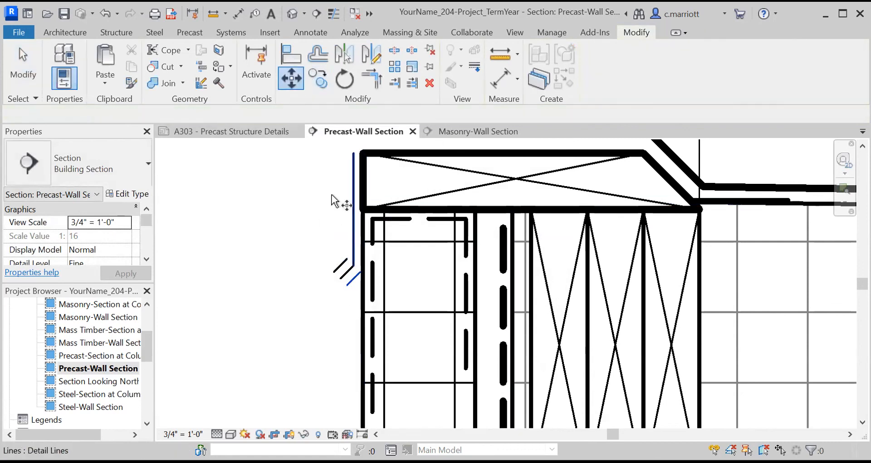
key("Return")
left_click(353, 279)
left_click(353, 279)
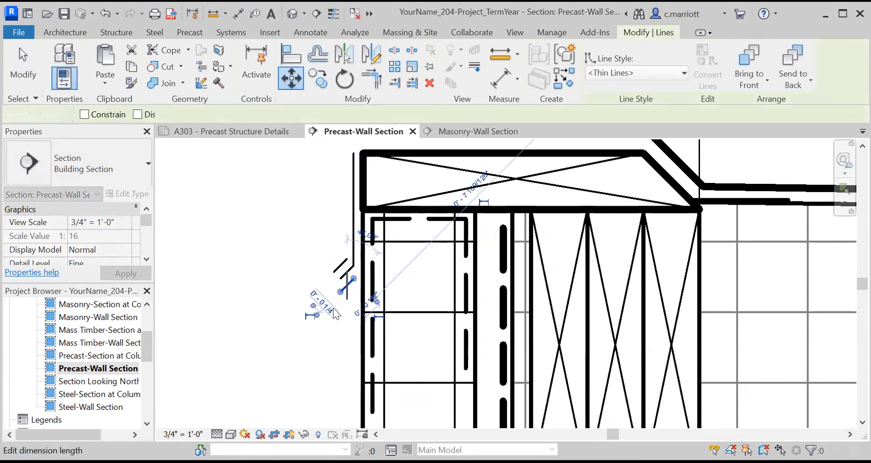
left_click(326, 322)
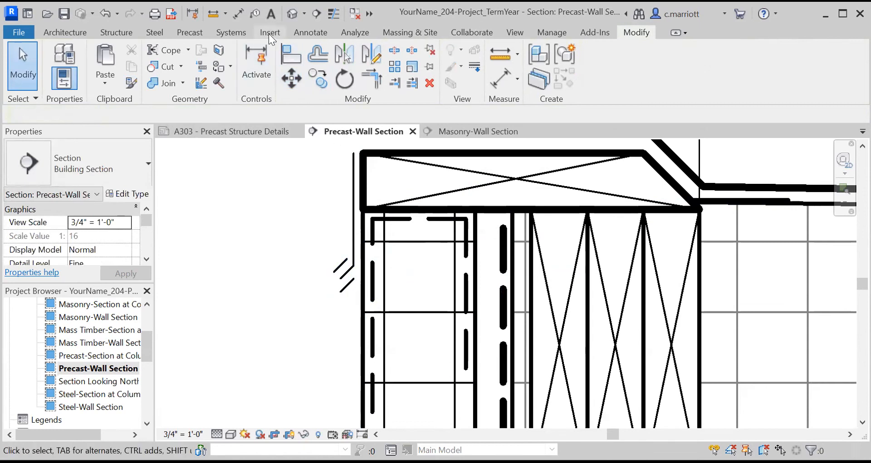
- Draw a perpendicular thin detail line from the upper diagonal's outer end through the middle diagonal's outer end to the lower diagonal
left_click(299, 32)
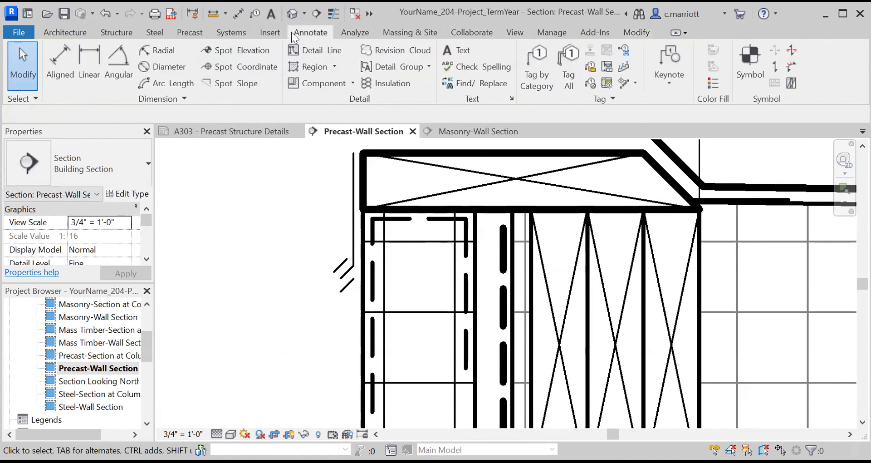
left_click(320, 77)
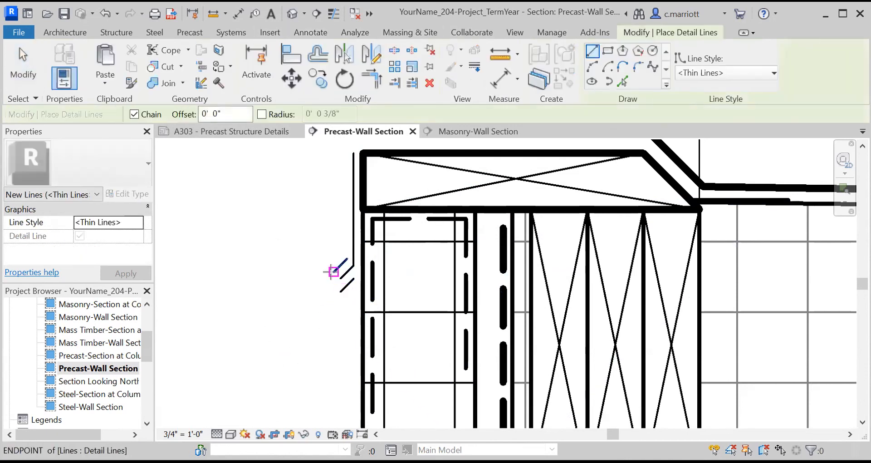
left_click(340, 278)
left_click(347, 286)
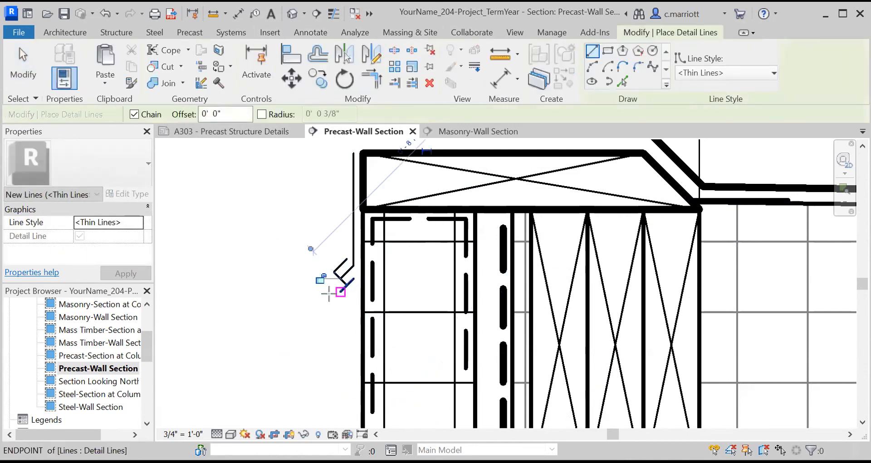
- Move the perpendicular end line of the drip-edge hem 1/4" down and outward to the lower diagonal's outer end
key("Escape")
key("Escape")
scroll(339, 288, "up", 1)
left_click(344, 286)
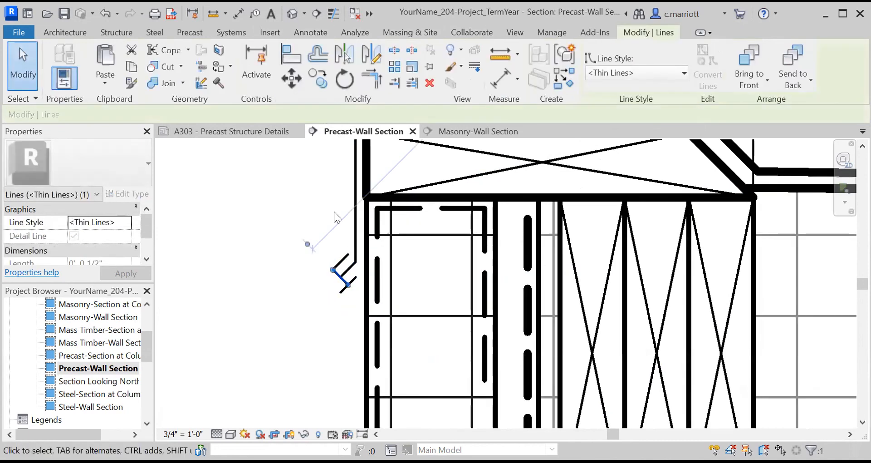
left_click(293, 78)
left_click(347, 284)
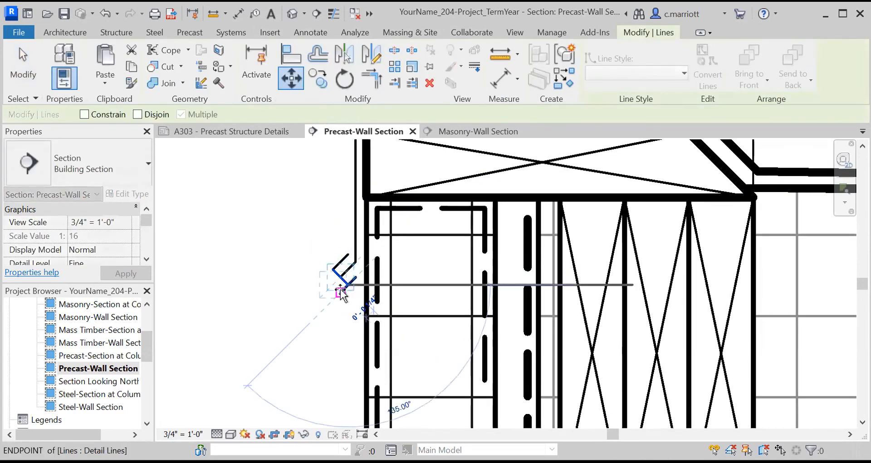
- Shorten the middle diagonal line from its outer end so it stops short of the perpendicular hem line
left_click(336, 271)
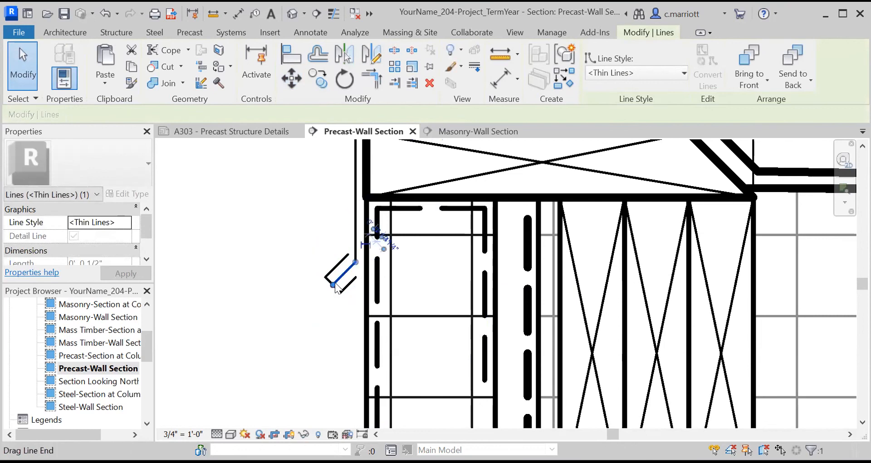
left_click_drag(332, 284, 341, 277)
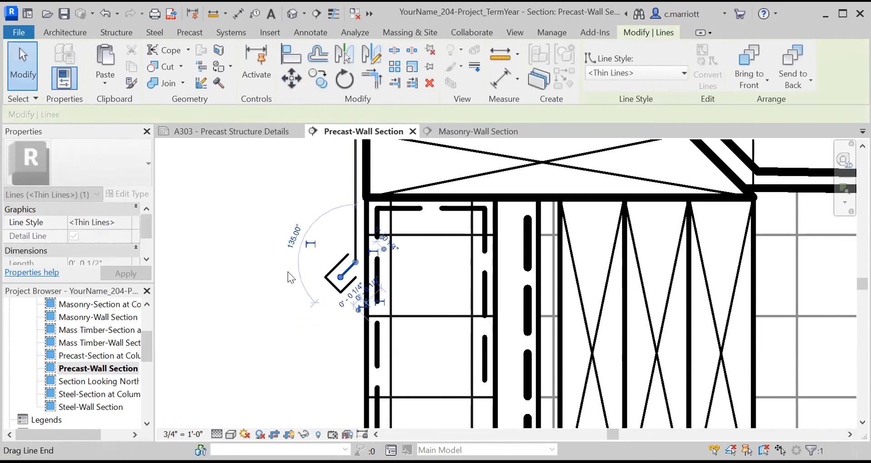
left_click(328, 262)
scroll(328, 262, "down", 2)
scroll(330, 288, "down", 2)
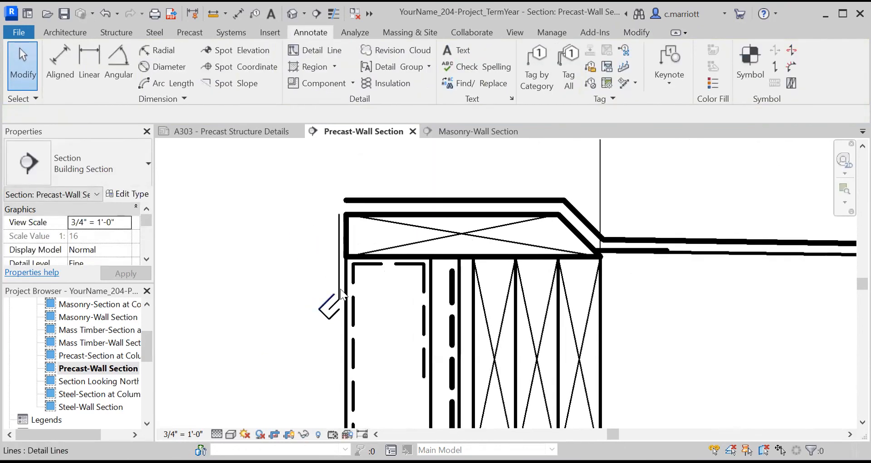
- Change the upper diagonal, perpendicular end line and lower diagonal of the hem to the Medium Lines style
left_click(327, 318)
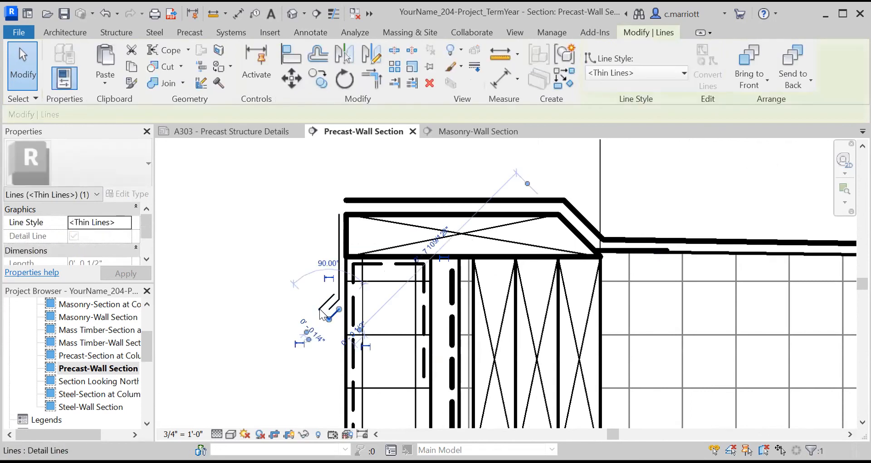
key("Escape")
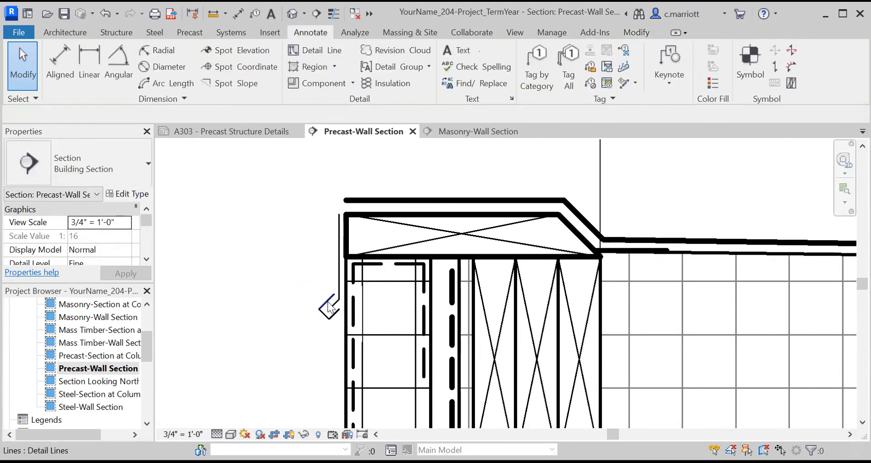
left_click(328, 302)
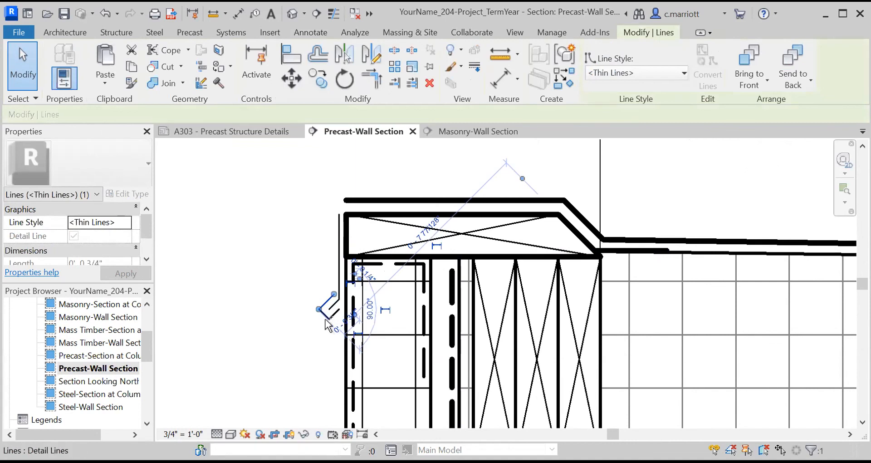
left_click(325, 315, "ctrl")
left_click(334, 315, "ctrl")
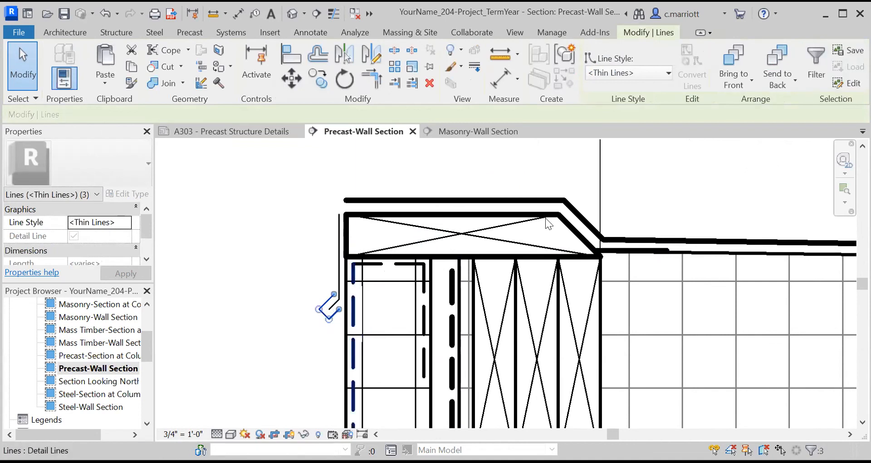
left_click(611, 76)
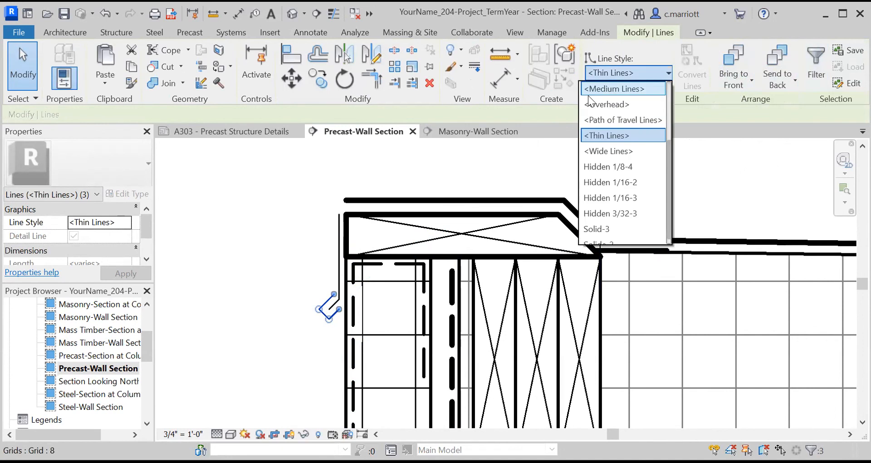
left_click(332, 251)
- Draw a thin vertical detail line 4" long upward from the upper hem diagonal's inner end
scroll(331, 252, "up", 1)
key("l")
key("i")
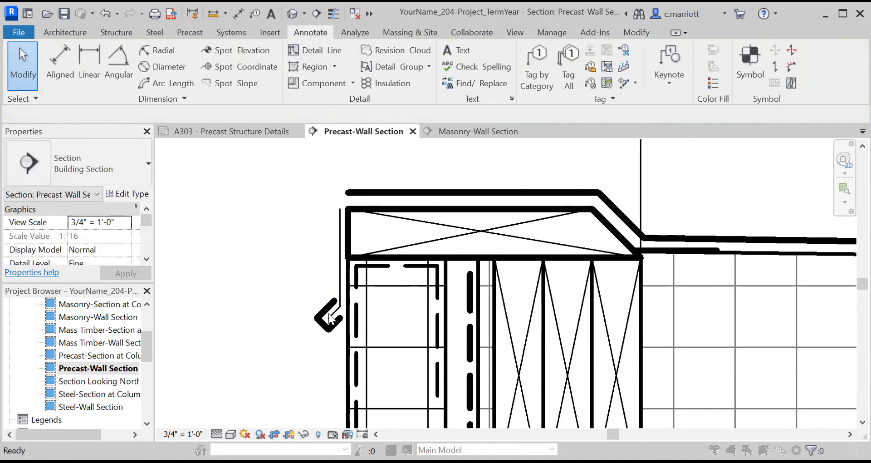
key("Escape")
left_click(297, 55)
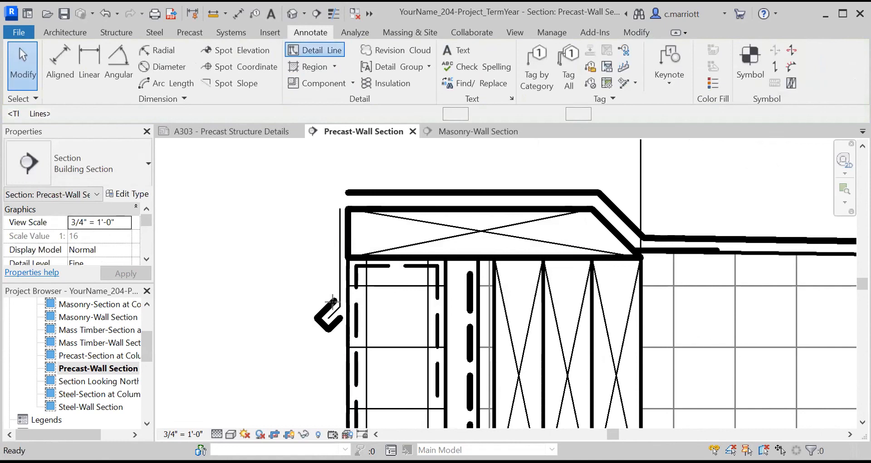
left_click(334, 300)
scroll(279, 363, "down", 2)
middle_click_drag(279, 364, 277, 393)
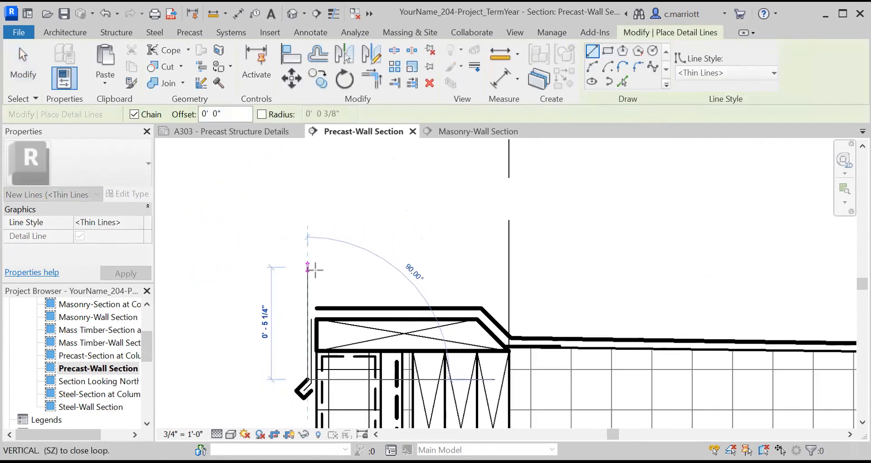
type("4\"")
key("Return")
key("Escape")
key("Escape")
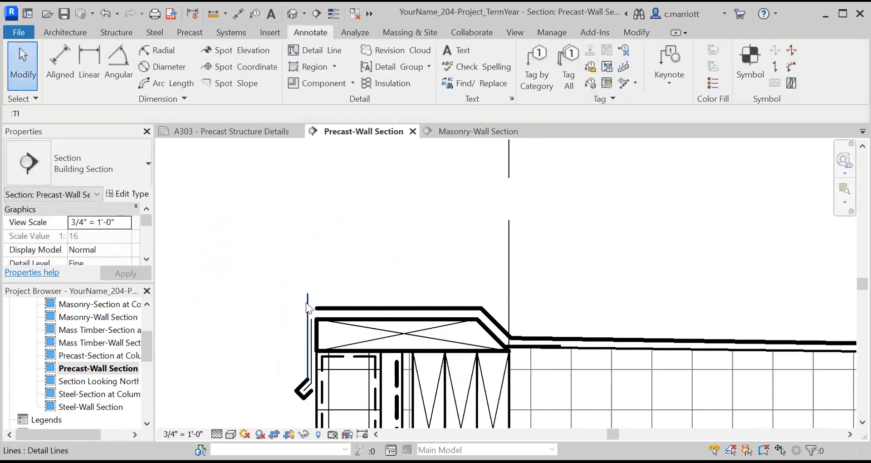
- Extend the new vertical gravel-stop line upward to a 5" length and change its style to Medium Lines
left_click(307, 302)
left_click_drag(308, 294, 309, 268)
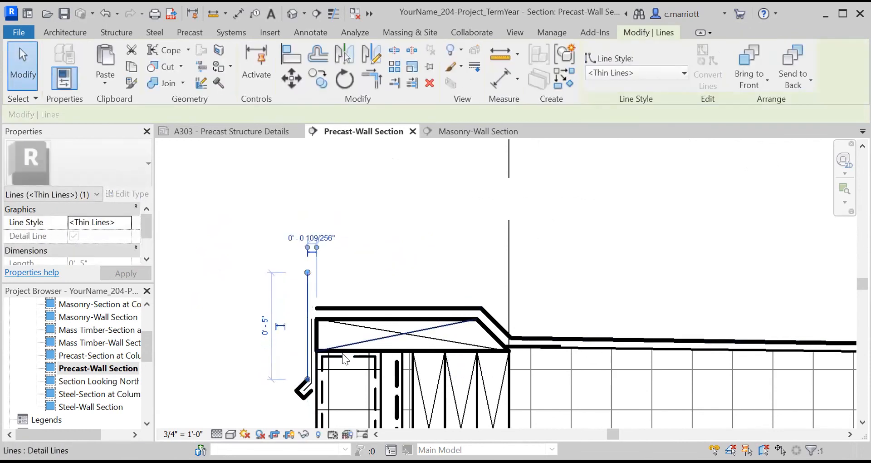
key("Escape")
middle_click_drag(313, 363, 329, 316)
scroll(325, 311, "up", 1)
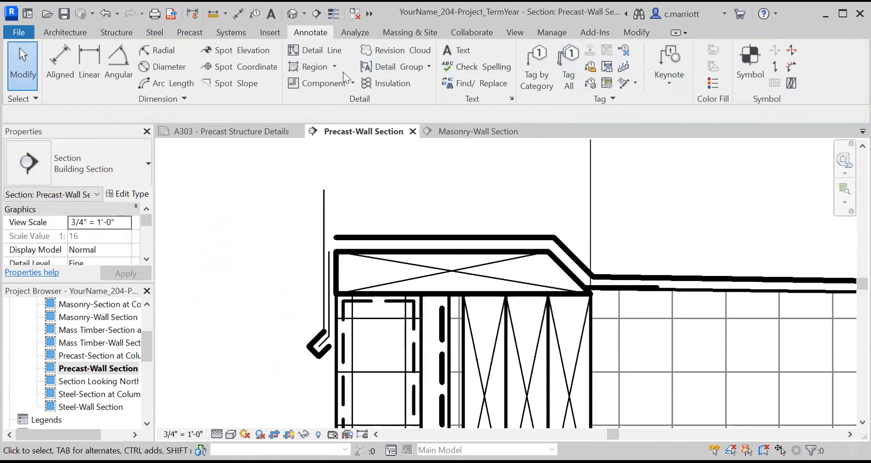
left_click(323, 206)
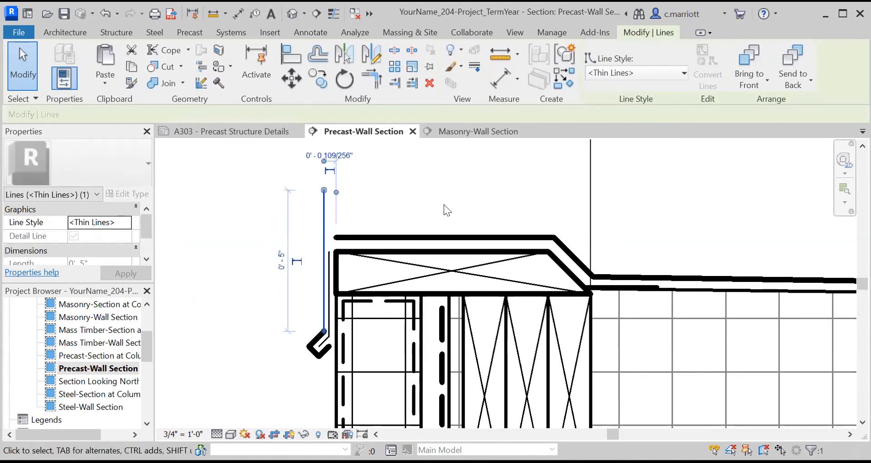
left_click(608, 74)
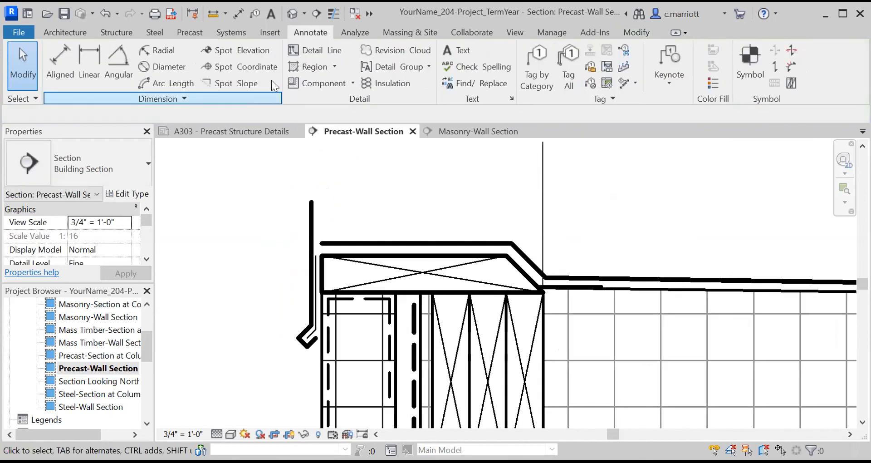
- Draw a detail line about 2 3/8" long at 45° from the vertical line's upper end down to the horizontal roofing line
left_click(307, 52)
left_click(311, 201)
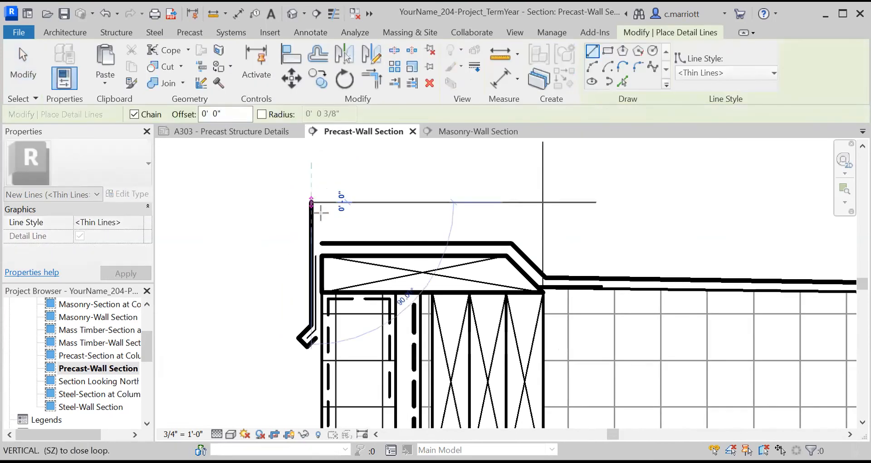
scroll(348, 243, "down", 2)
middle_click_drag(348, 243, 354, 330)
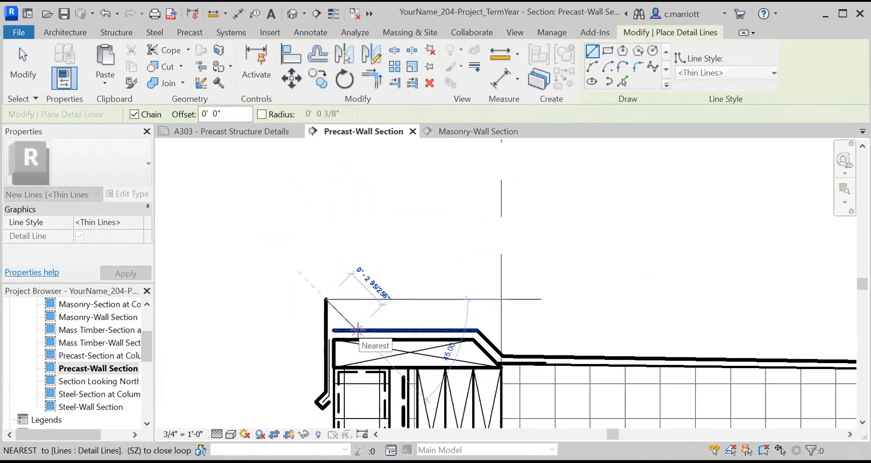
left_click(357, 330)
key("Escape")
key("Escape")
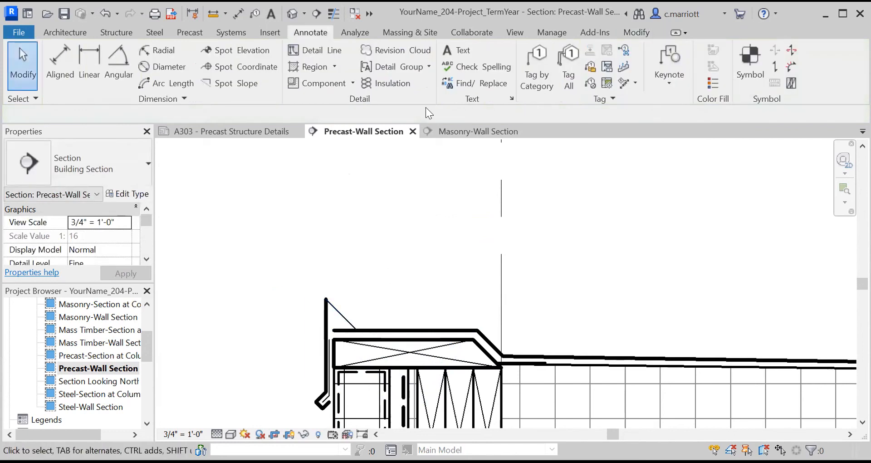
- Change the 45° line of the gravel stop to the Medium Lines style
left_click(343, 313)
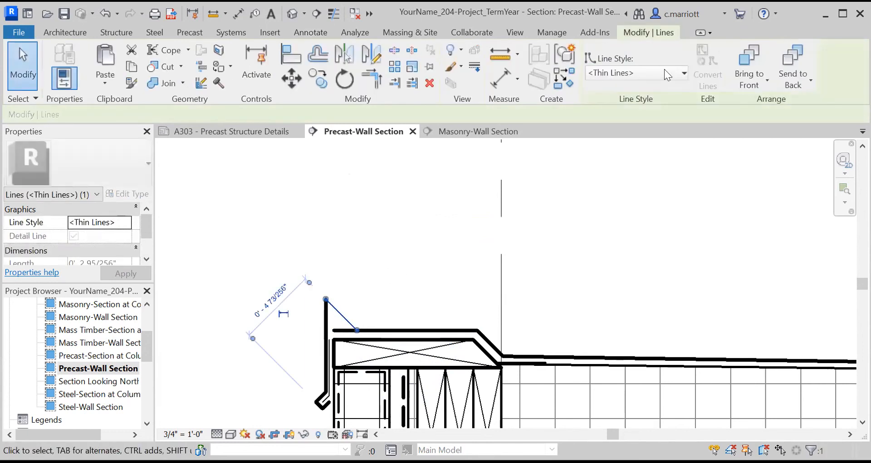
left_click(654, 73)
left_click(621, 89)
scroll(345, 329, "up", 2)
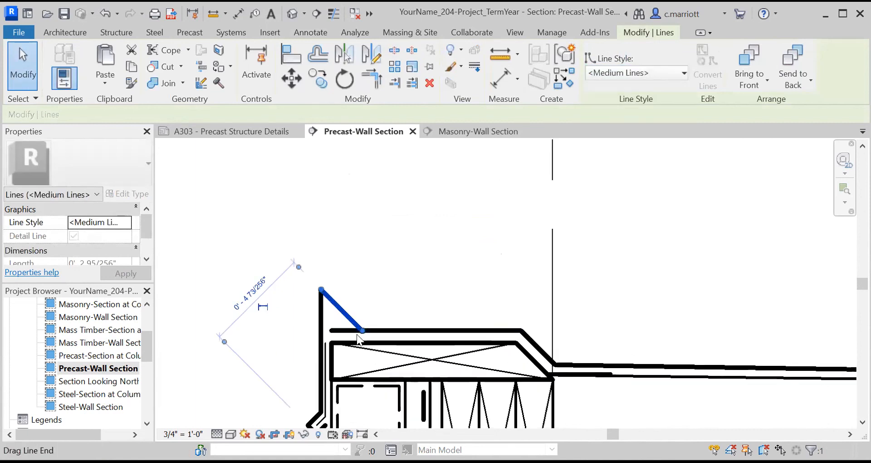
key("Escape")
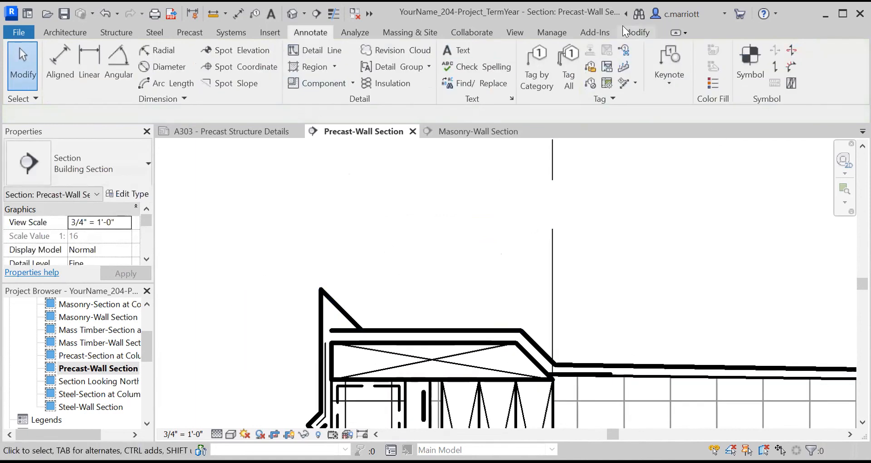
- Trim the 45° gravel-stop line and the horizontal roofing line to a corner, removing the roofing line's outer overhang
left_click(637, 32)
left_click(355, 325)
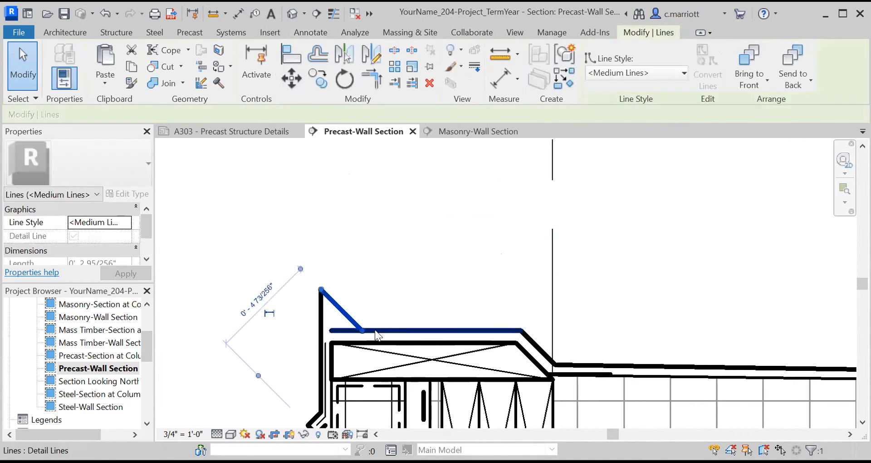
left_click(375, 330)
key("t")
key("r")
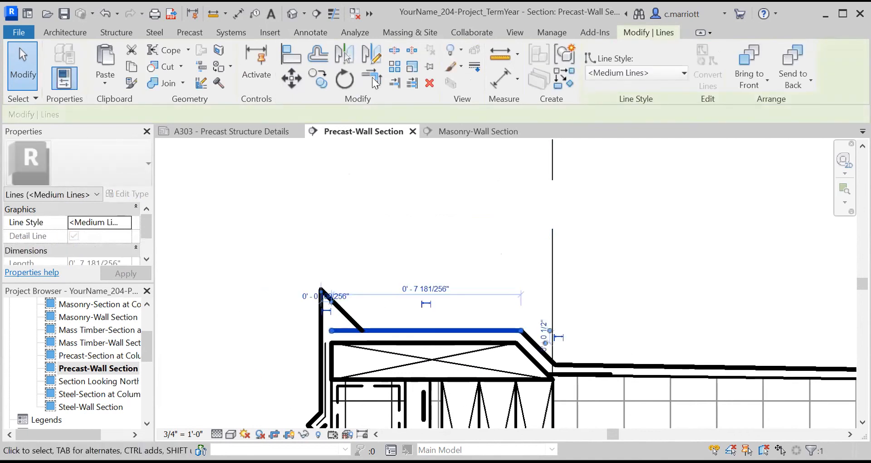
left_click(350, 316)
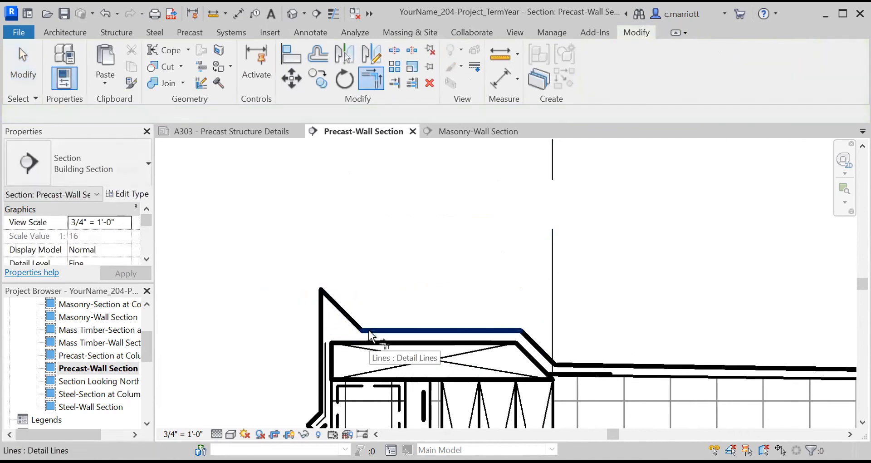
left_click(369, 330)
scroll(373, 335, "down", 3)
key("Escape")
scroll(347, 369, "up", 5)
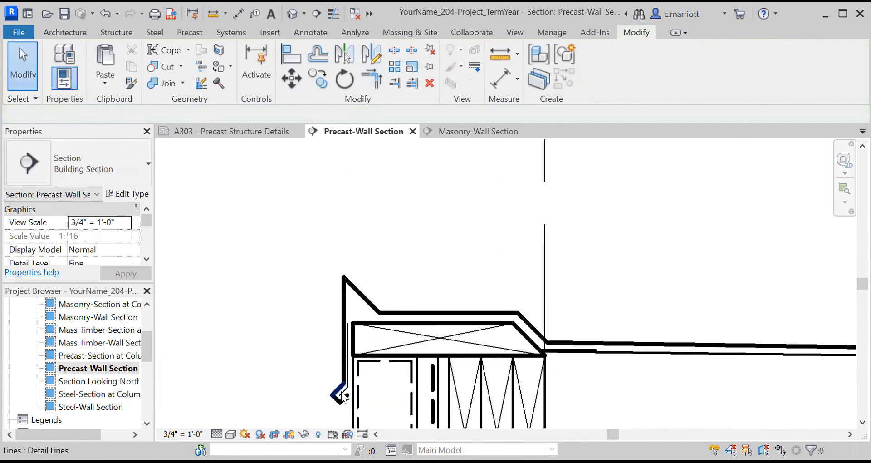
scroll(348, 359, "down", 6)
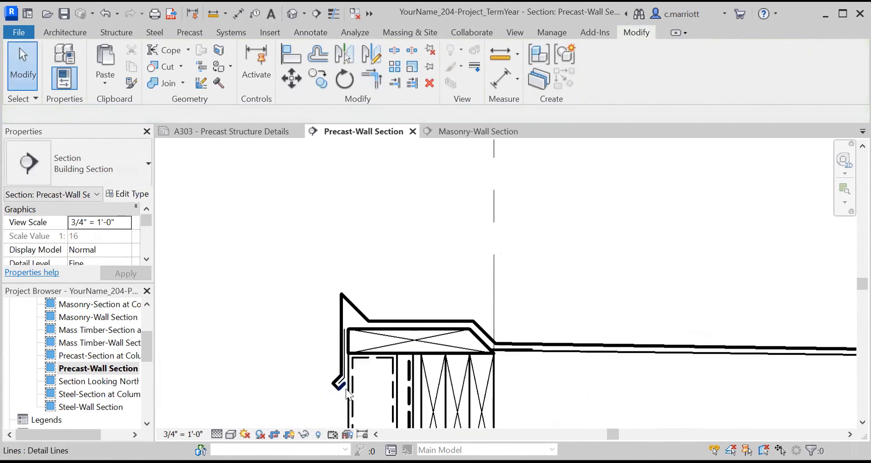
middle_click_drag(311, 296, 296, 340)
scroll(296, 341, "down", 1)
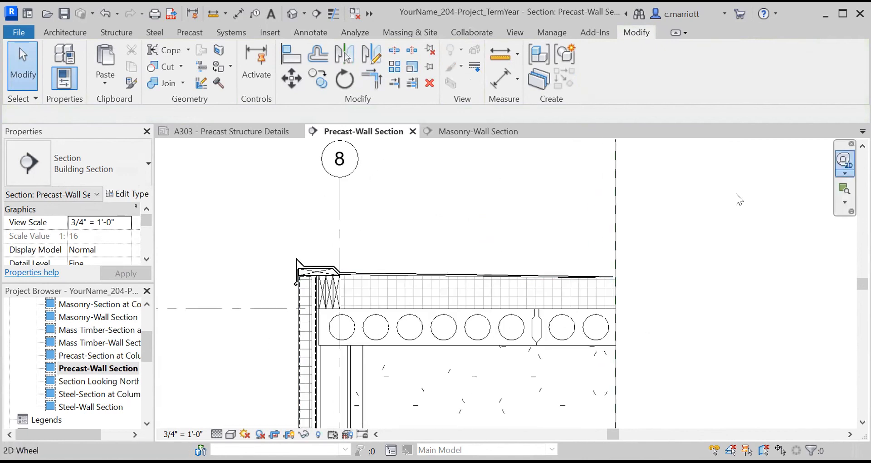